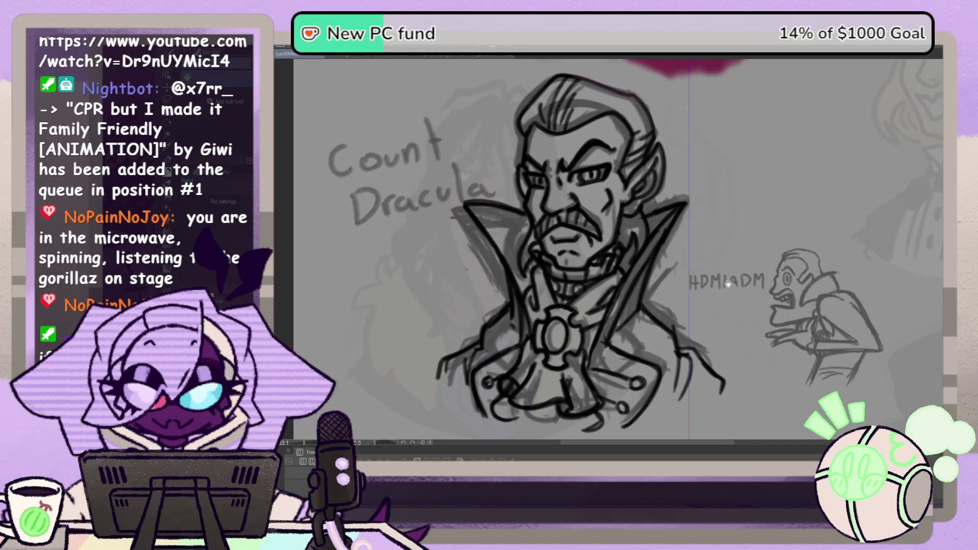
Step: Lasso the shoulder lines on the bust's left side, rotate them slightly outward, apply the transform and deselect
left_click_drag(728, 284, 693, 278)
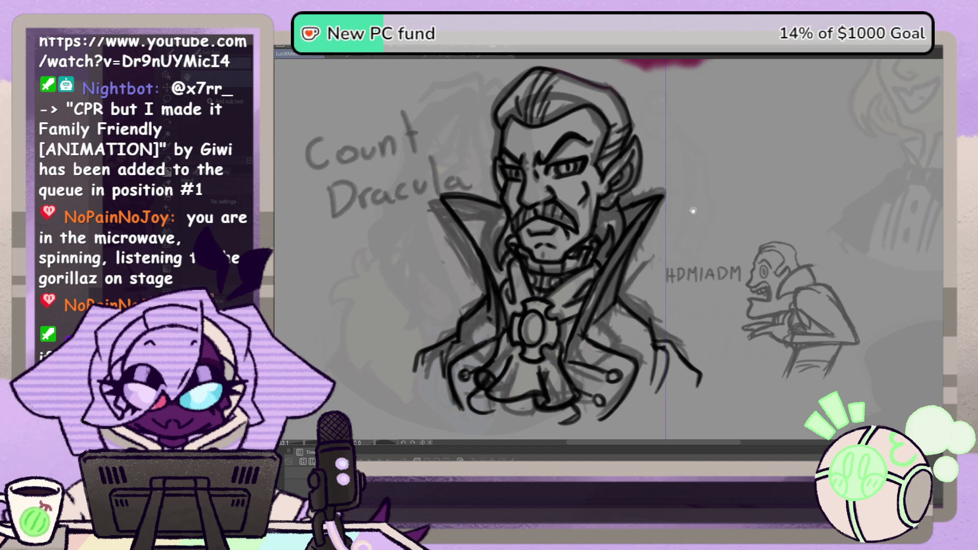
left_click_drag(585, 233, 687, 202)
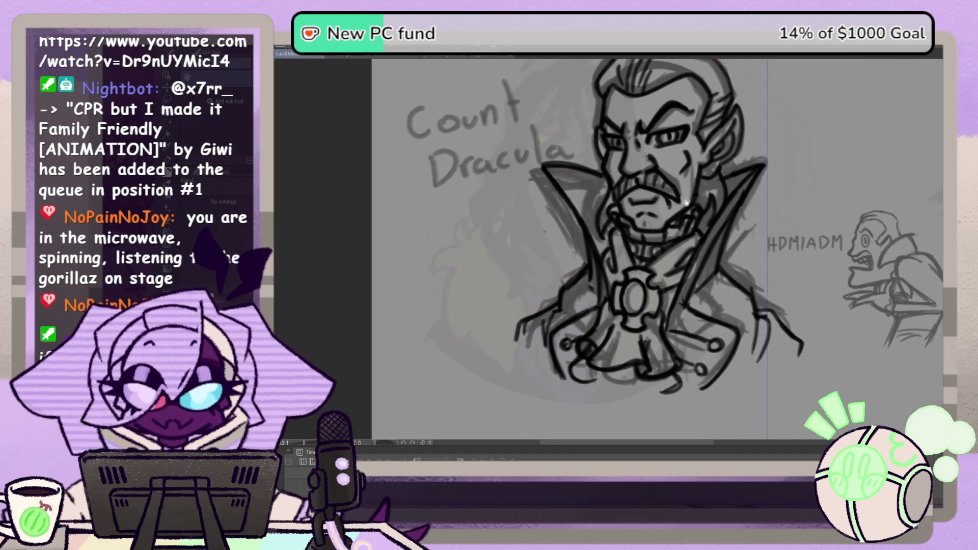
left_click(167, 100)
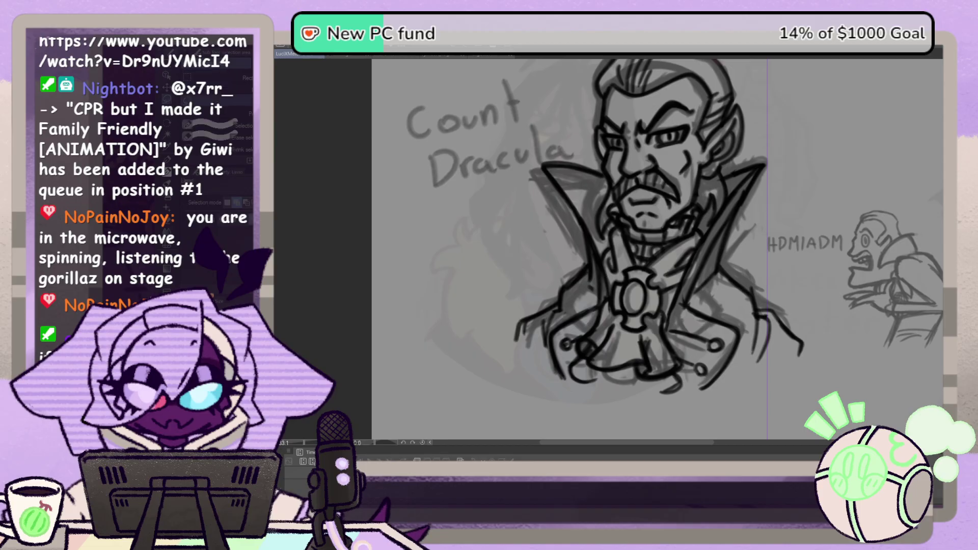
mouse_move(584, 280)
left_mouse_down()
mouse_move(590, 261)
mouse_move(482, 326)
mouse_move(543, 359)
mouse_move(554, 322)
mouse_move(583, 299)
left_mouse_up()
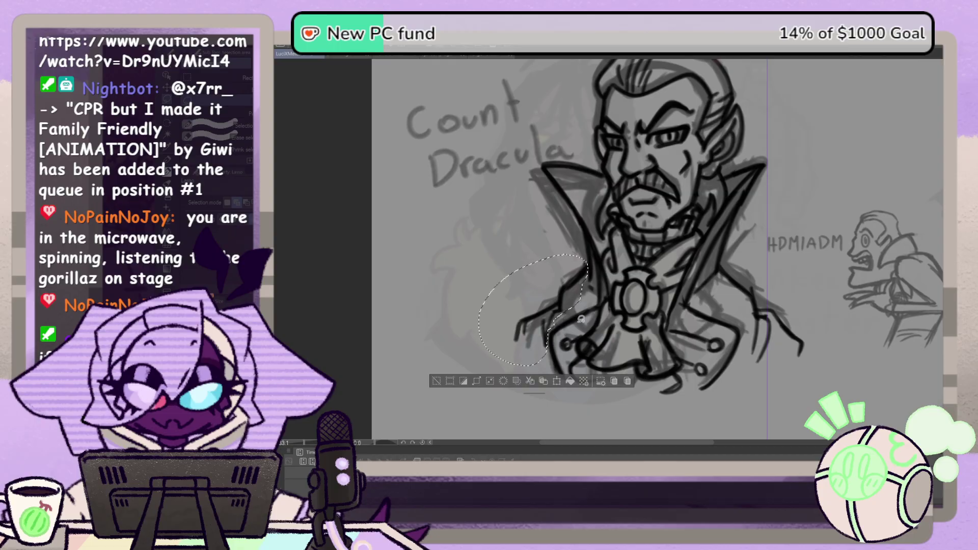
left_click(558, 382)
left_click_drag(593, 337, 599, 314)
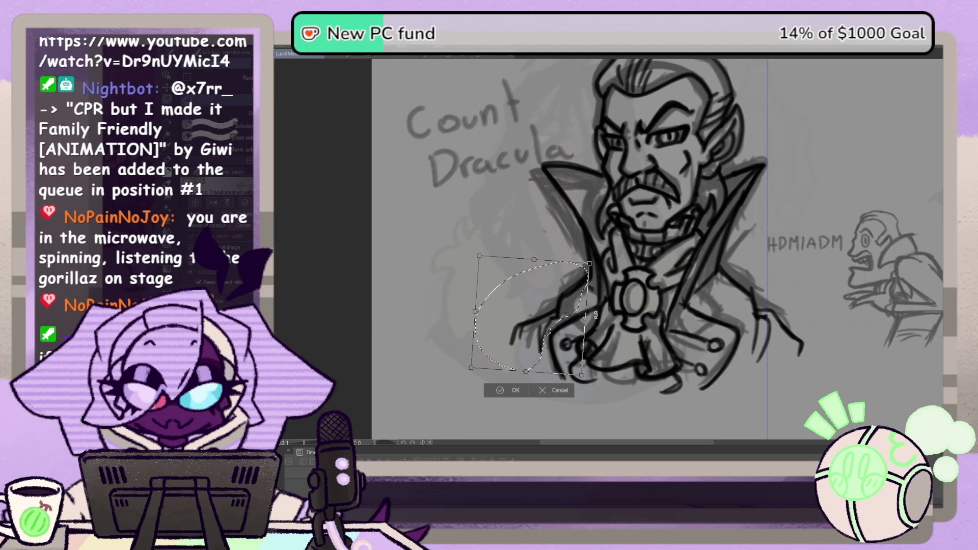
left_click(511, 391)
left_click(436, 388)
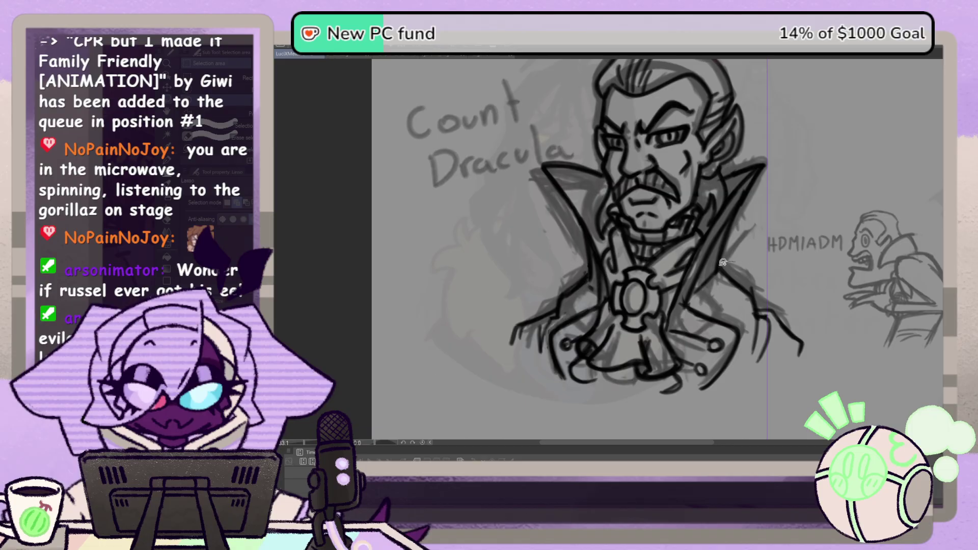
Step: Lasso the shoulder lines on the bust's right side, rotate them slightly to match, apply the transform and deselect
mouse_move(726, 262)
left_mouse_down()
mouse_move(746, 358)
mouse_move(813, 299)
left_mouse_up()
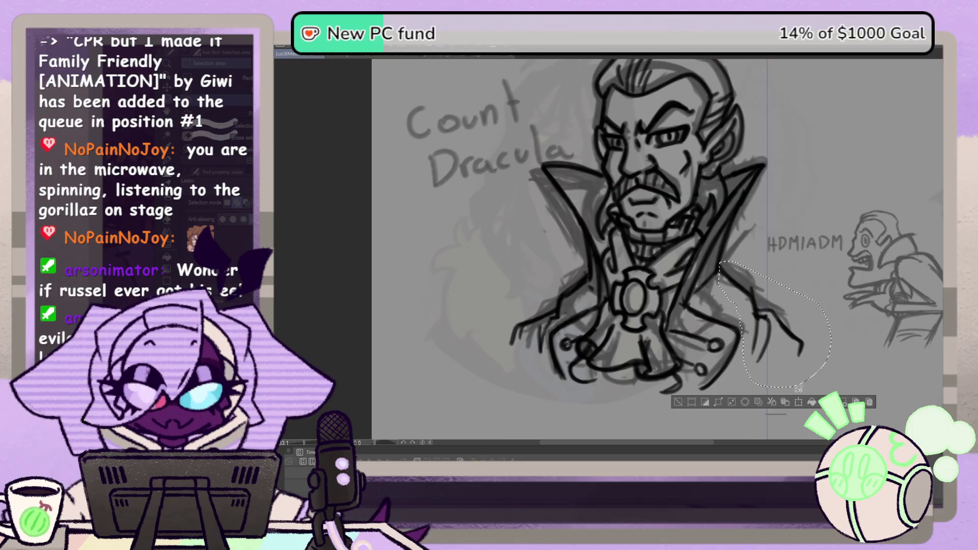
left_click(799, 404)
left_click_drag(861, 367, 866, 353)
left_click_drag(800, 351, 801, 348)
left_click(748, 408)
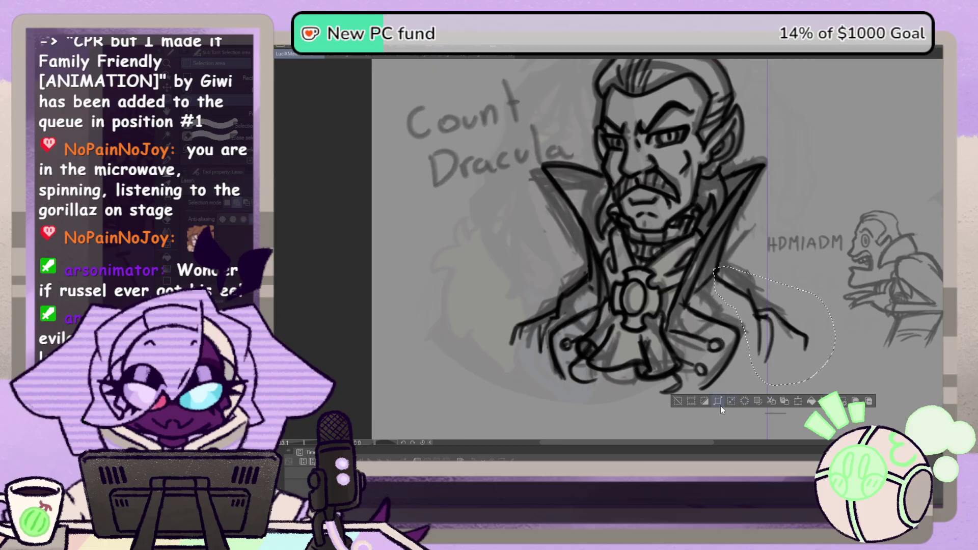
left_click(678, 401)
Step: Mirror the canvas horizontally and erase the inked collar point nearest the Count Dracula lettering
left_click(166, 197)
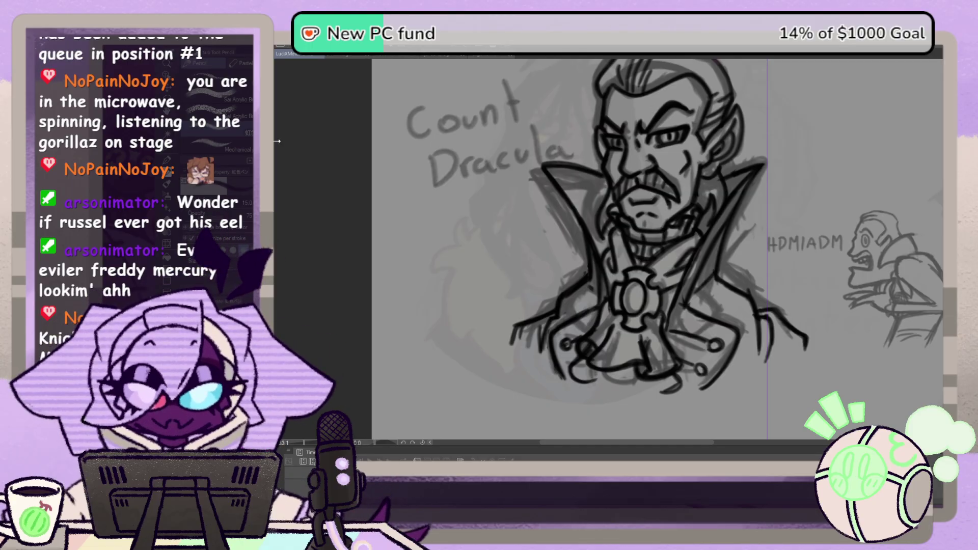
key("space")
left_click_drag(588, 245, 578, 286)
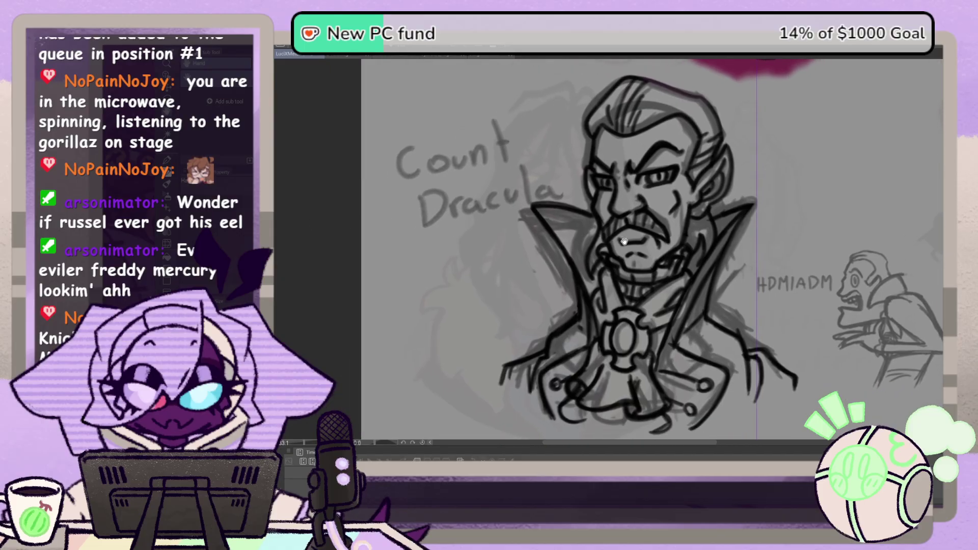
left_click_drag(624, 242, 667, 249)
key("h")
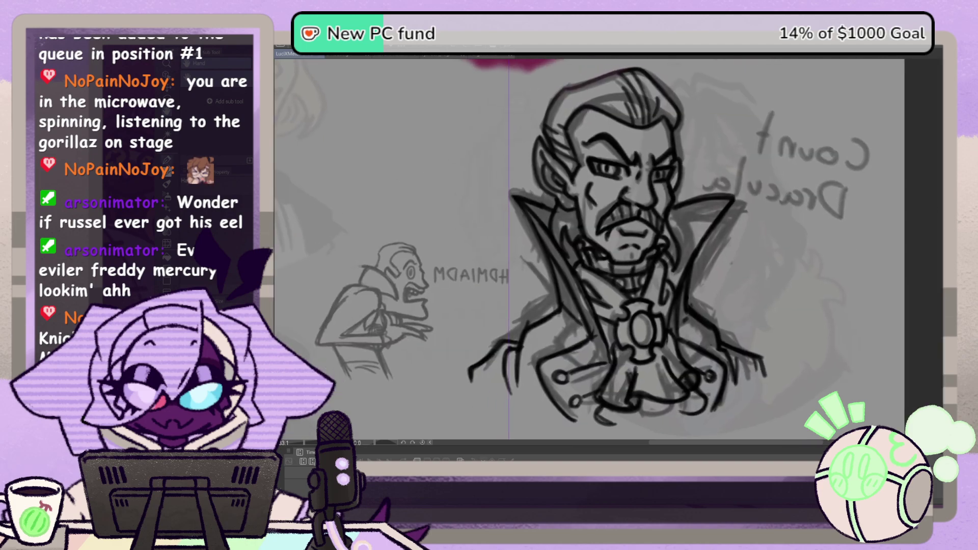
key("p")
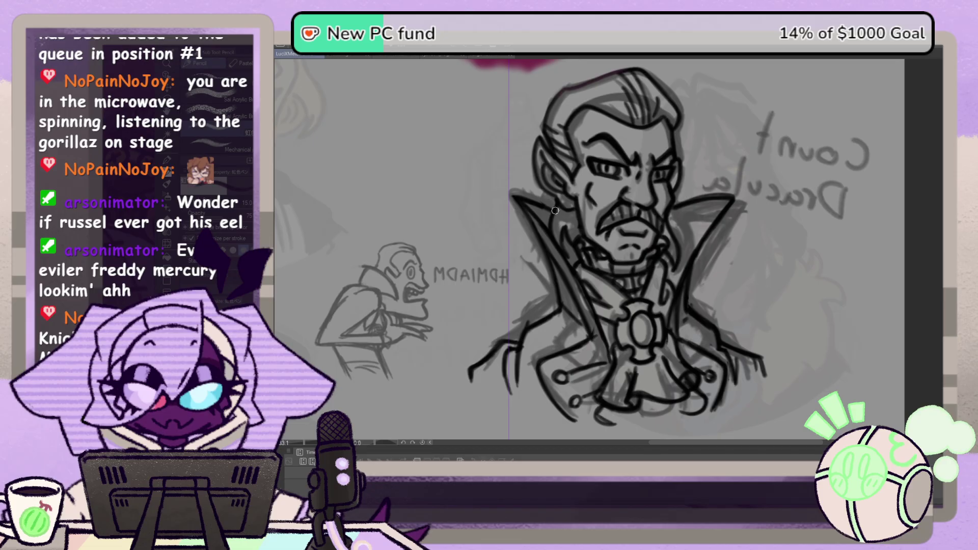
left_click_drag(515, 203, 553, 283)
key("e")
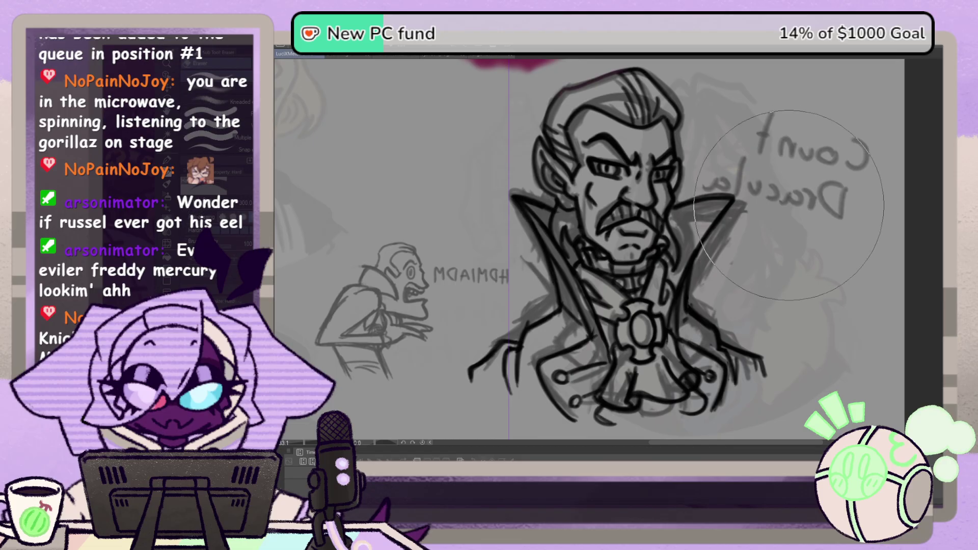
mouse_move(732, 250)
left_mouse_down()
mouse_move(755, 204)
mouse_move(732, 233)
left_mouse_up()
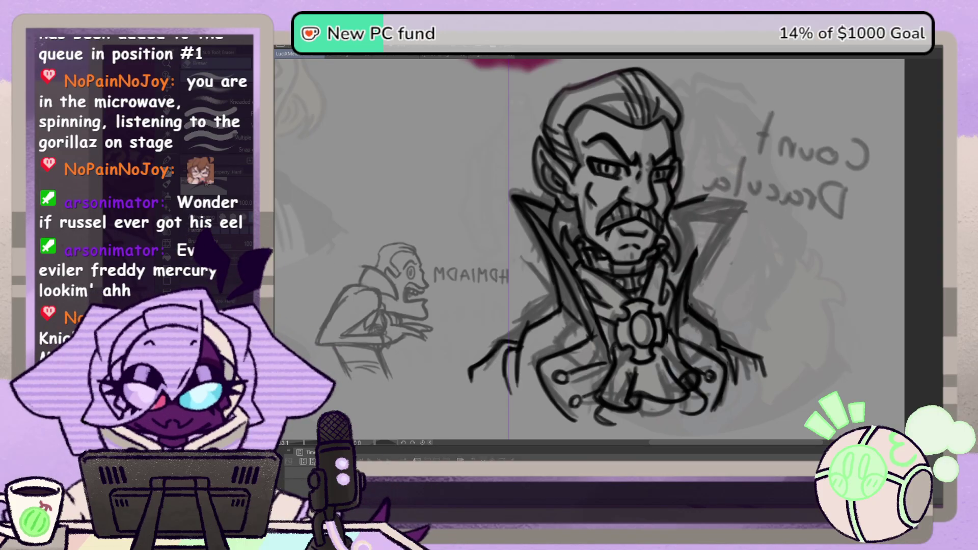
Step: Redraw the collar point nearest the lettering narrower and more upright, and reinforce the opposite collar's edge with the pencil
key("p")
left_click_drag(714, 200, 696, 250)
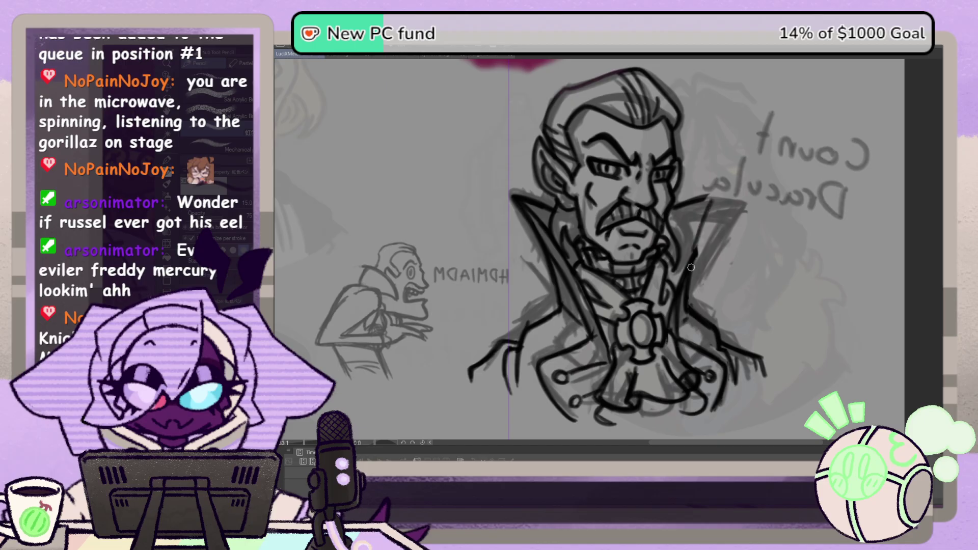
left_click_drag(708, 218, 689, 269)
mouse_move(719, 195)
left_mouse_down()
mouse_move(673, 210)
mouse_move(711, 219)
mouse_move(687, 281)
left_mouse_up()
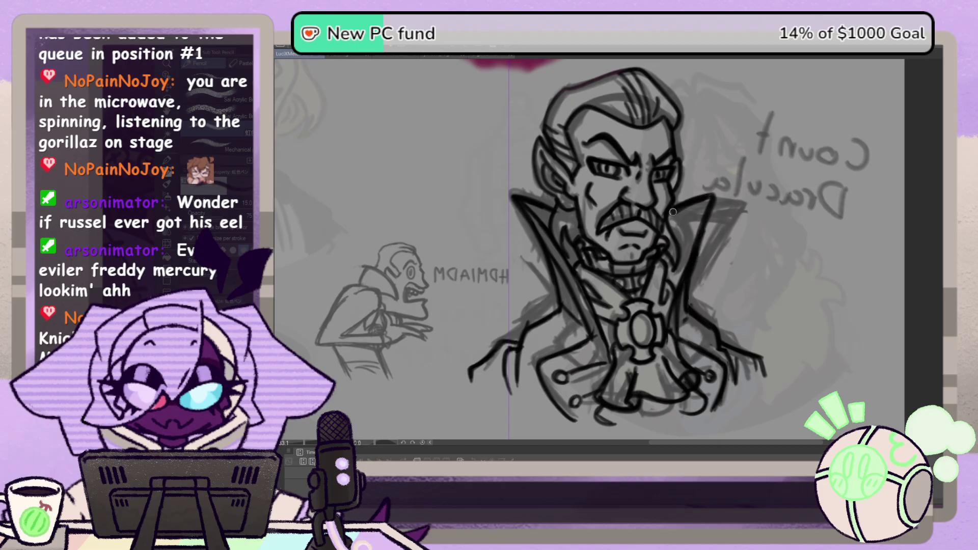
left_click_drag(515, 197, 560, 290)
mouse_move(535, 227)
left_mouse_down()
mouse_move(593, 340)
mouse_move(553, 245)
mouse_move(586, 300)
mouse_move(609, 368)
left_mouse_up()
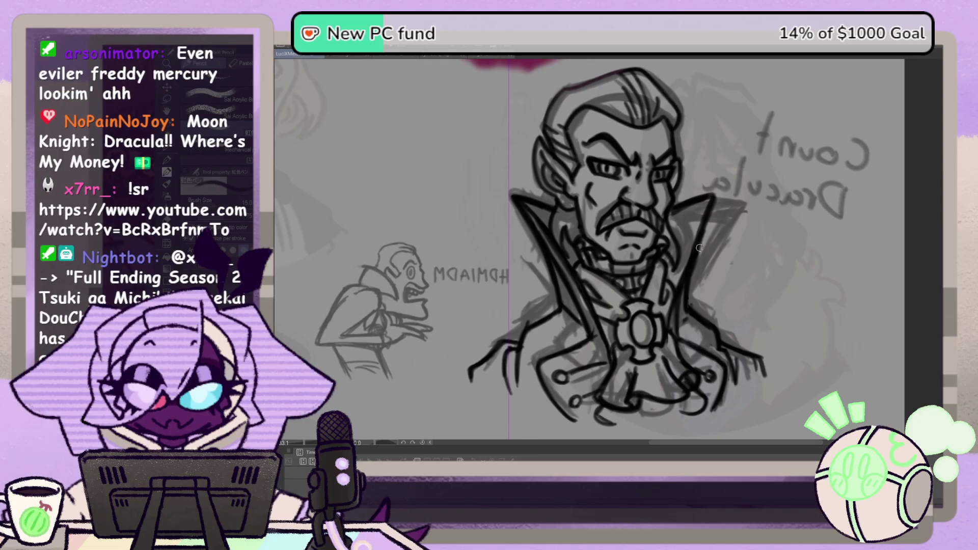
left_click_drag(672, 309, 668, 329)
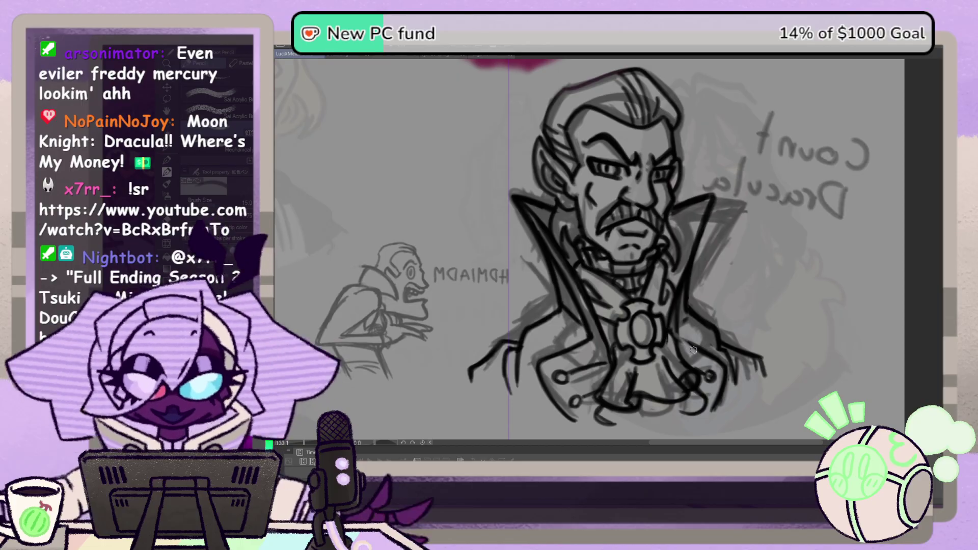
Step: Ink the lower ruffle folds of the cravat in the unmirrored view and compare the portrait in both orientations
key("h")
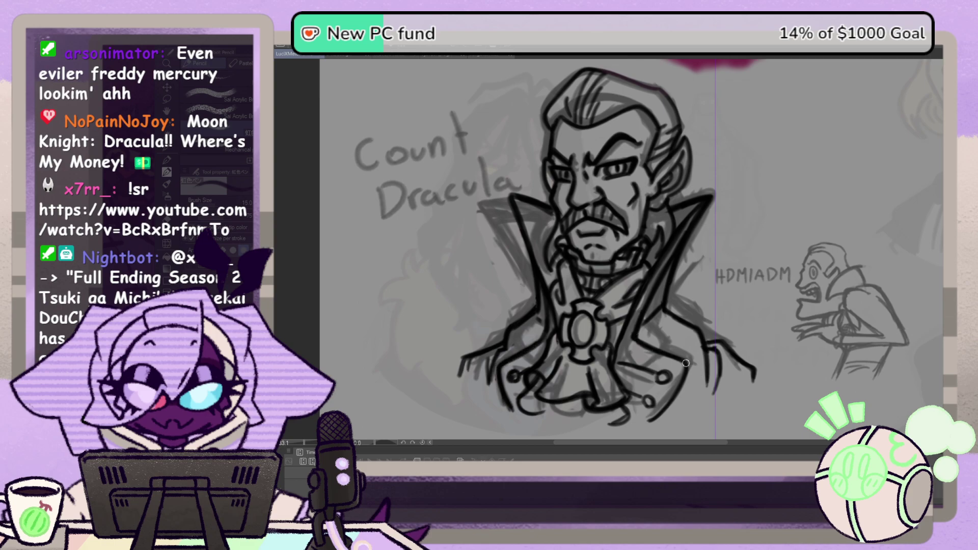
left_click_drag(629, 420, 607, 424)
mouse_move(536, 410)
left_mouse_down()
mouse_move(588, 428)
mouse_move(619, 415)
mouse_move(528, 413)
mouse_move(539, 395)
left_mouse_up()
mouse_move(607, 338)
left_mouse_down()
mouse_move(617, 355)
mouse_move(631, 290)
left_mouse_up()
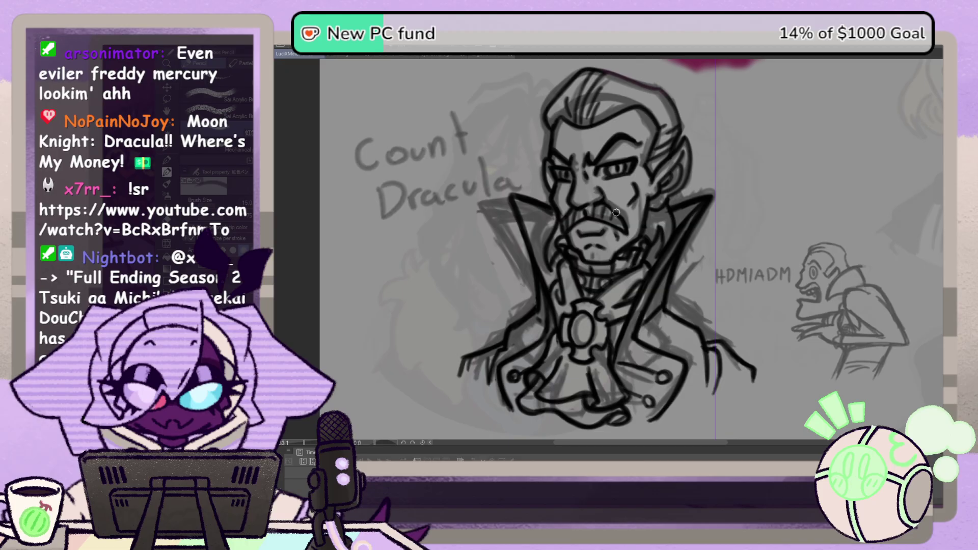
key("h")
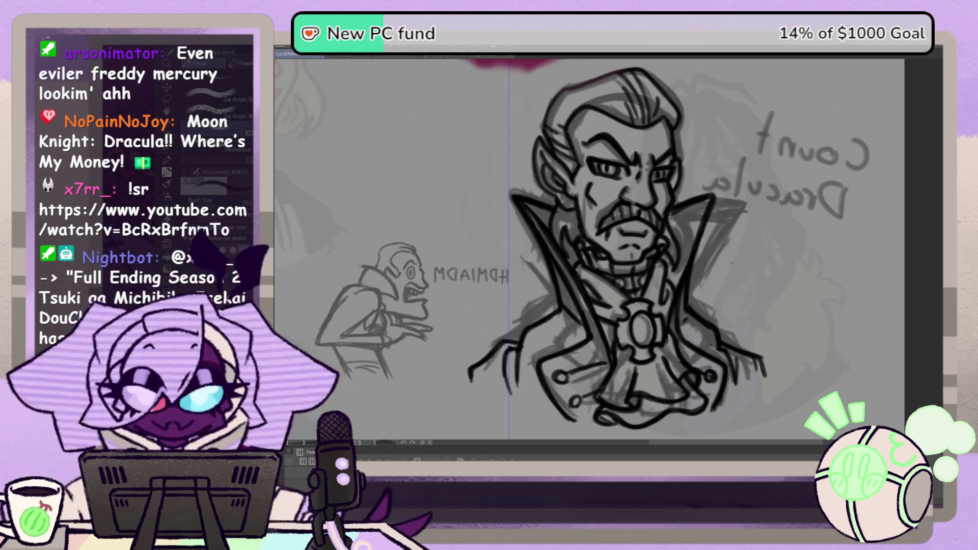
key("h")
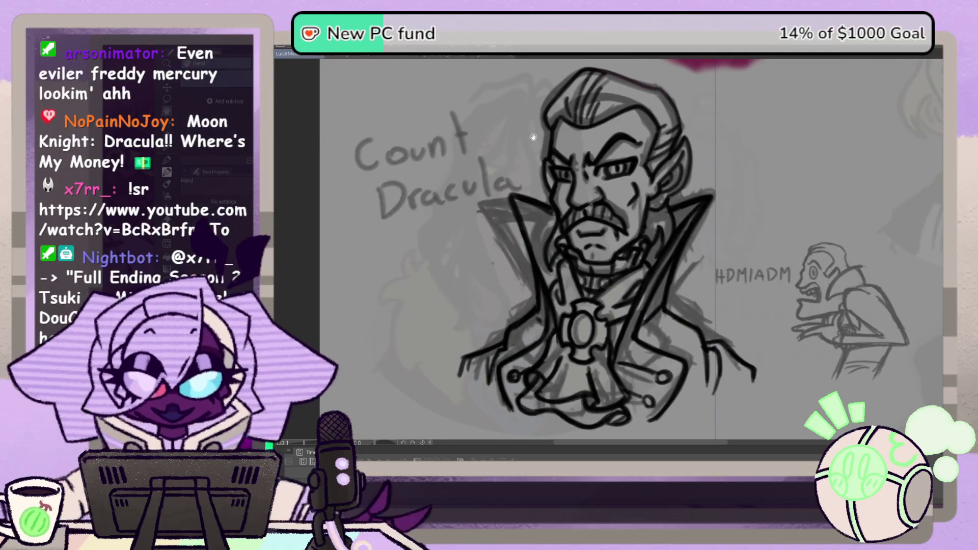
Step: Erase the inked outline along the top and back of the hair, using a smaller eraser for the back
mouse_move(588, 138)
left_mouse_down()
mouse_move(585, 207)
mouse_move(622, 193)
left_mouse_up()
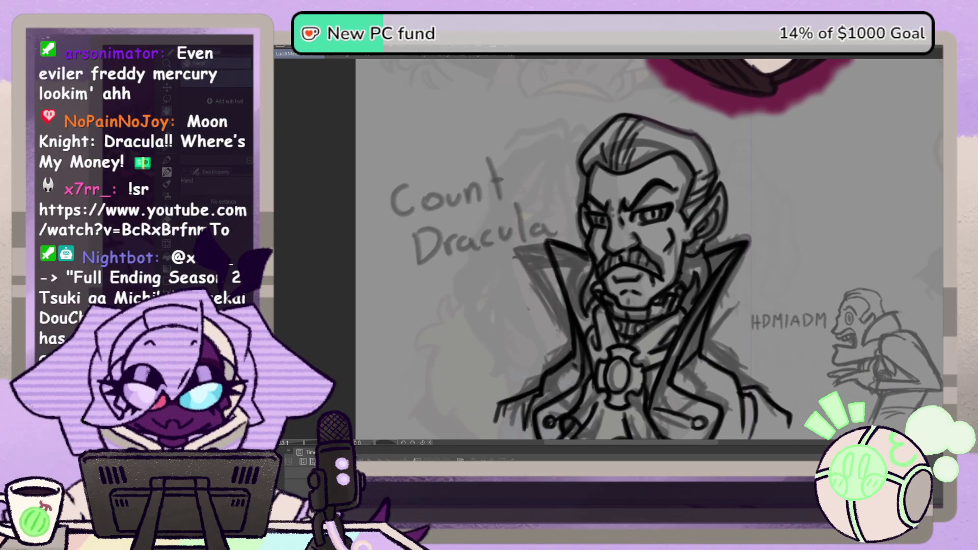
key("e")
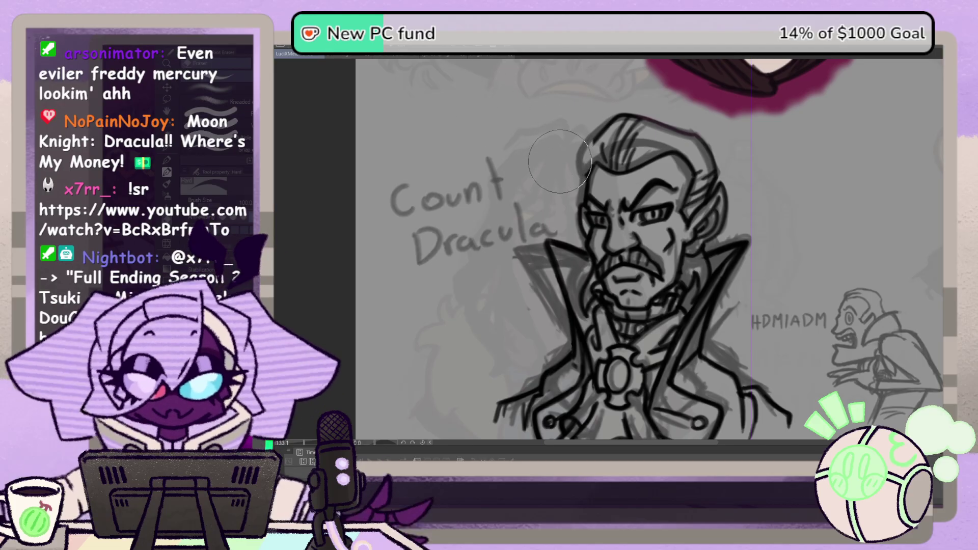
mouse_move(575, 125)
left_mouse_down()
mouse_move(638, 119)
mouse_move(601, 117)
left_mouse_up()
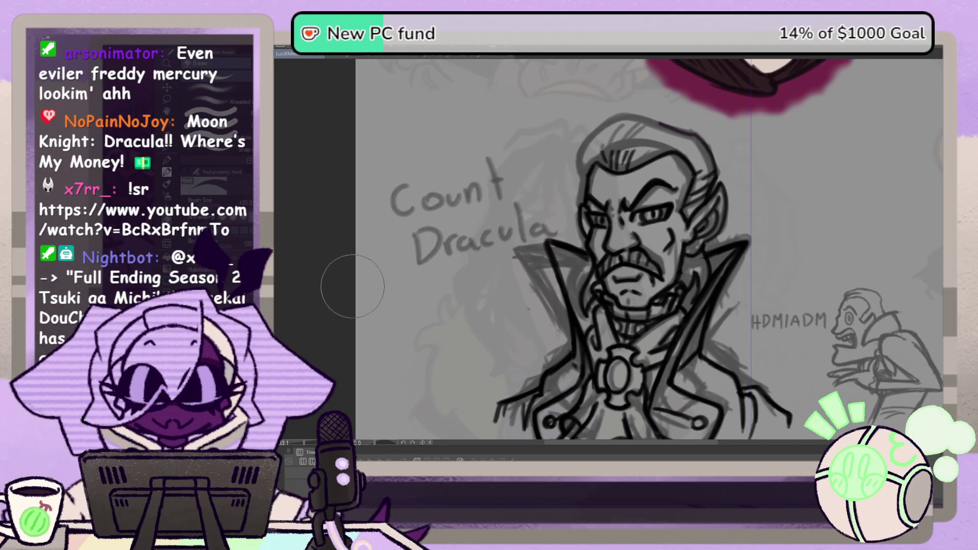
left_click(230, 387)
mouse_move(715, 168)
left_mouse_down()
mouse_move(703, 141)
mouse_move(651, 122)
left_mouse_up()
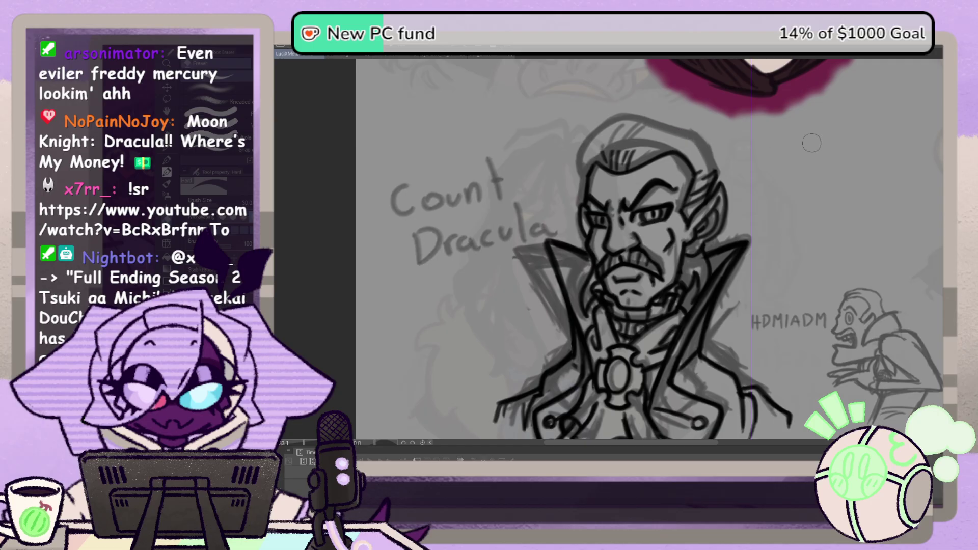
Step: Mirror the canvas, refine the hairline at the forehead and ink a lower outline for the top of the head
key("h")
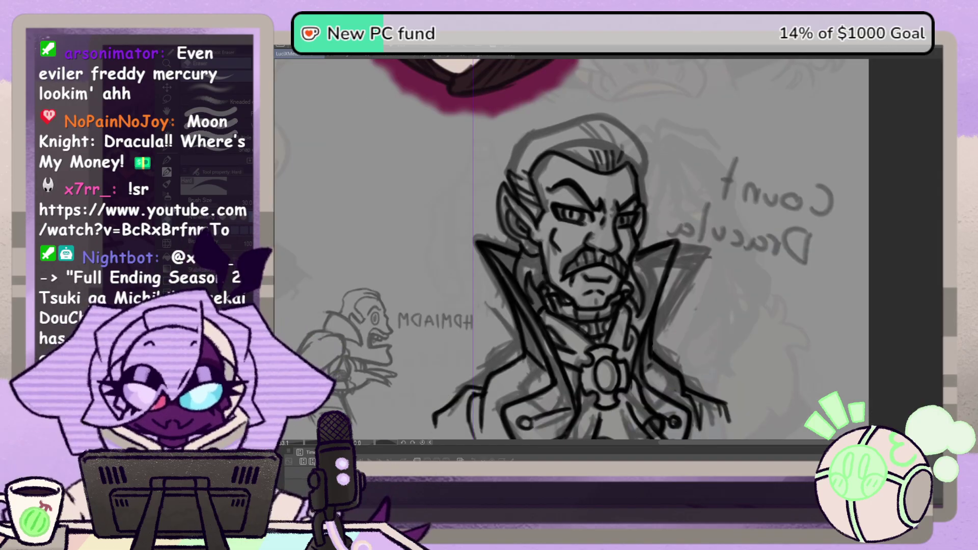
left_click(168, 172)
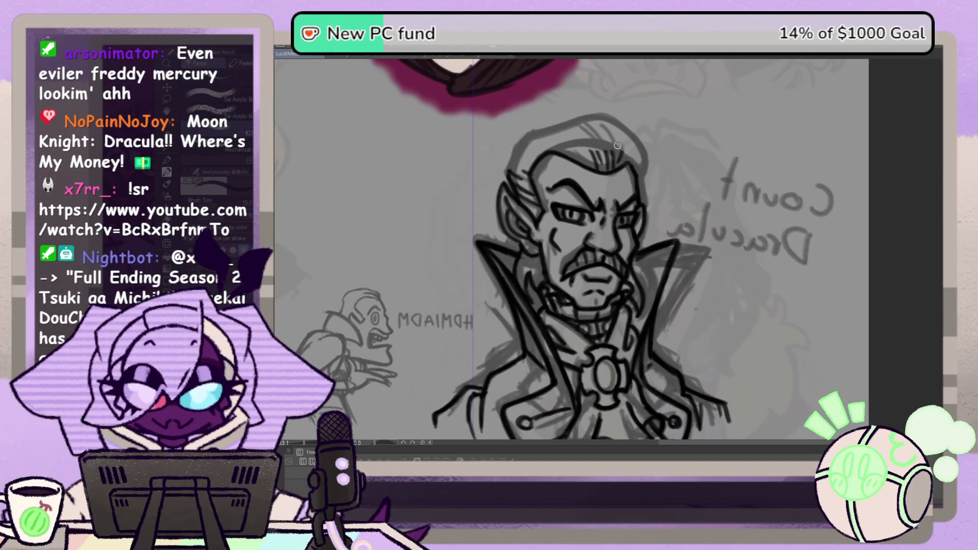
left_click_drag(618, 146, 638, 172)
key("h")
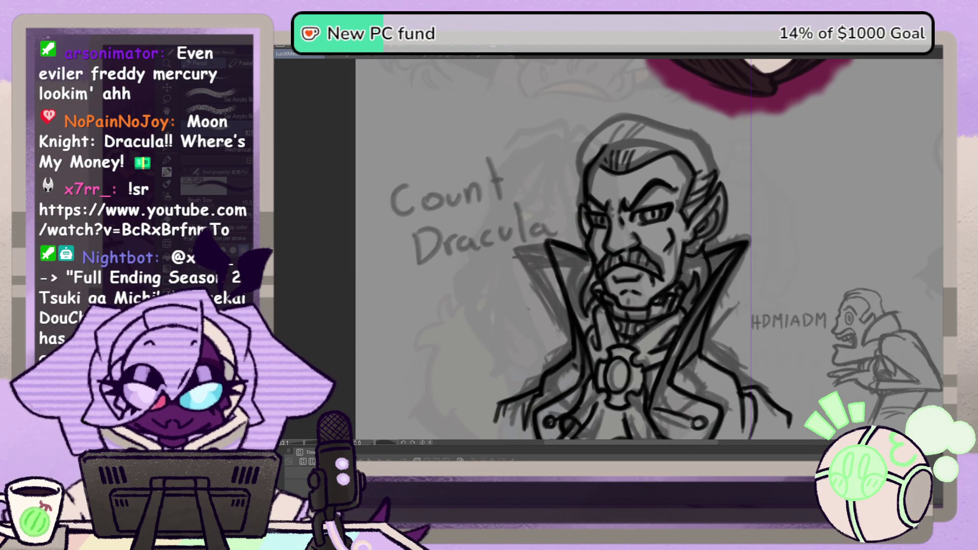
key("h")
mouse_move(566, 129)
left_mouse_down()
mouse_move(612, 132)
mouse_move(600, 130)
mouse_move(639, 174)
left_mouse_up()
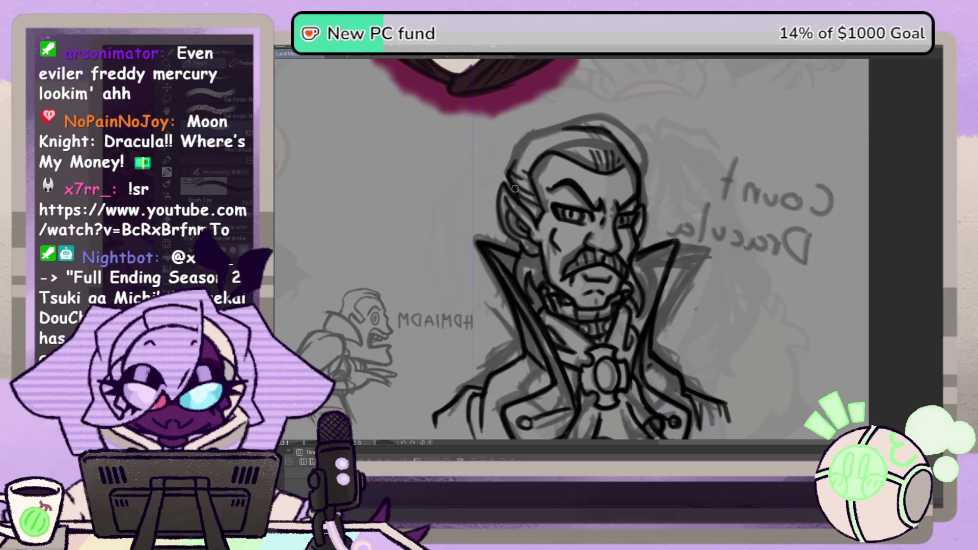
mouse_move(535, 148)
left_mouse_down()
mouse_move(564, 128)
mouse_move(521, 155)
left_mouse_up()
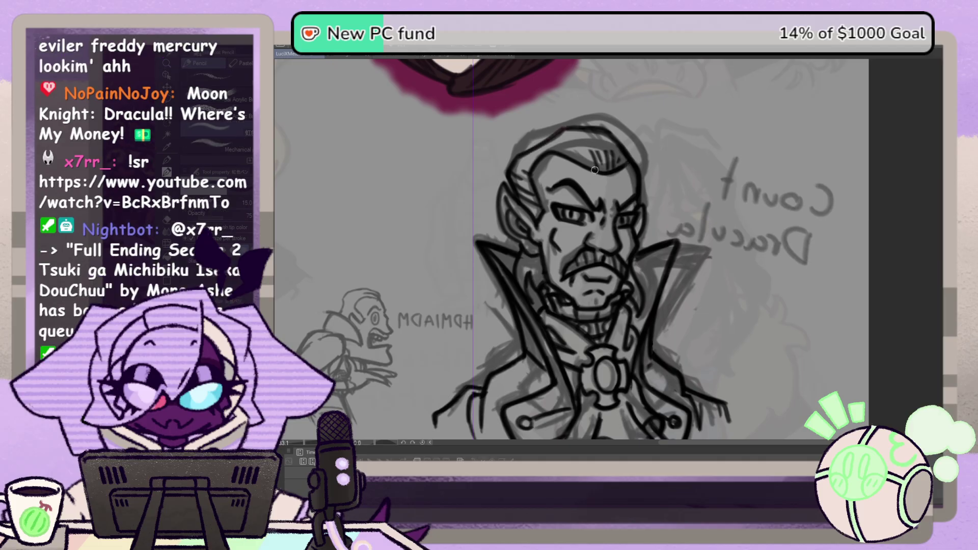
Step: Undo the last two pencil strokes and flip the canvas horizontally and vertically to check the head shape
left_click(465, 46)
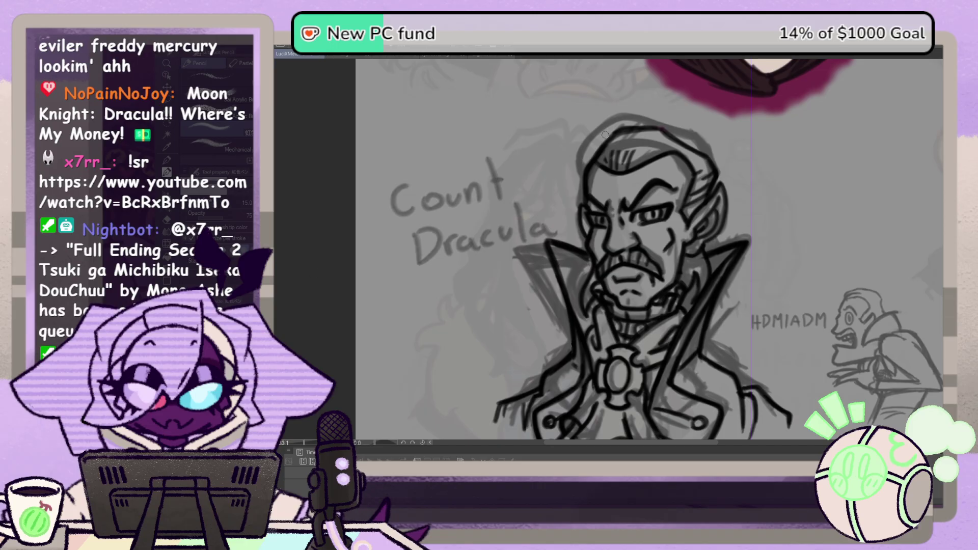
key("ctrl+z")
key("ctrl+z")
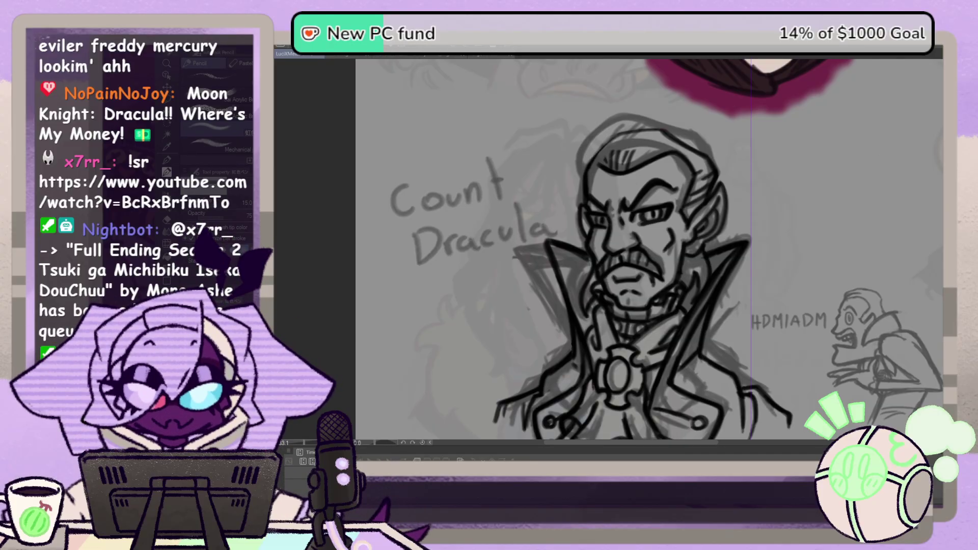
key("h")
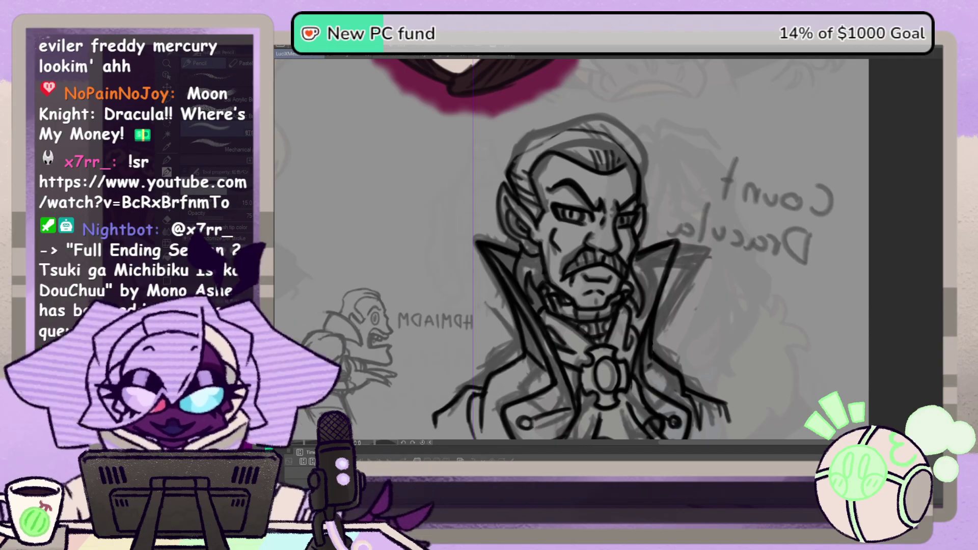
key("v")
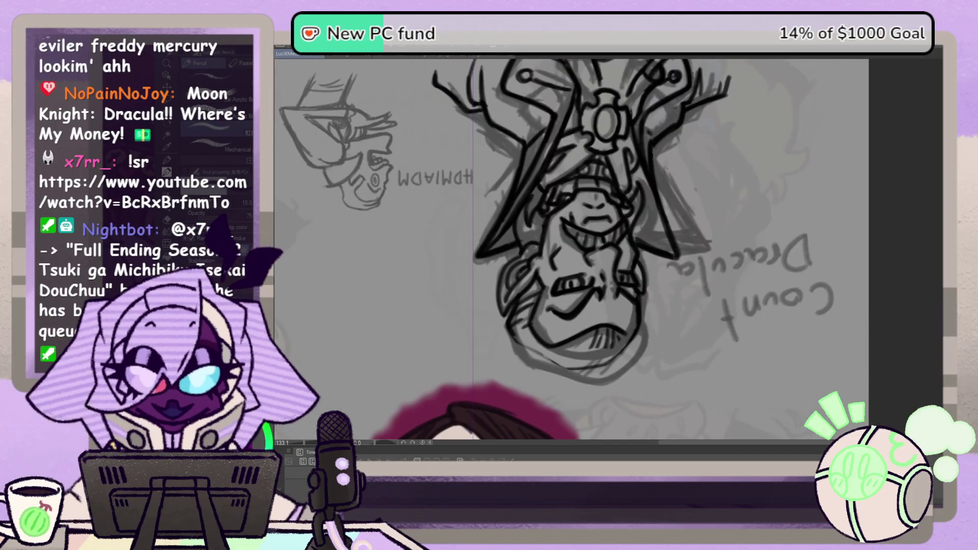
Step: Try a lower inked outline over the top and back of the head, comparing it in both orientations
key("v")
key("h")
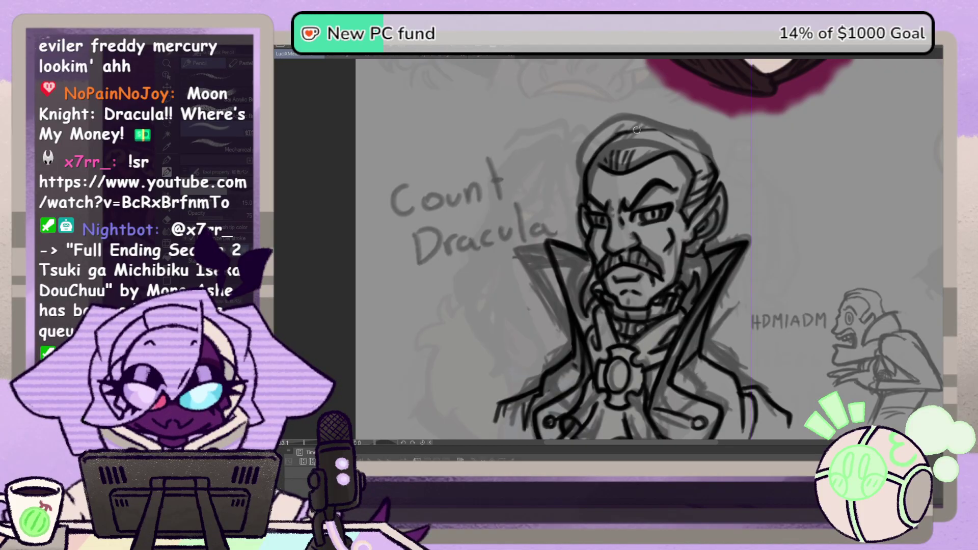
key("h")
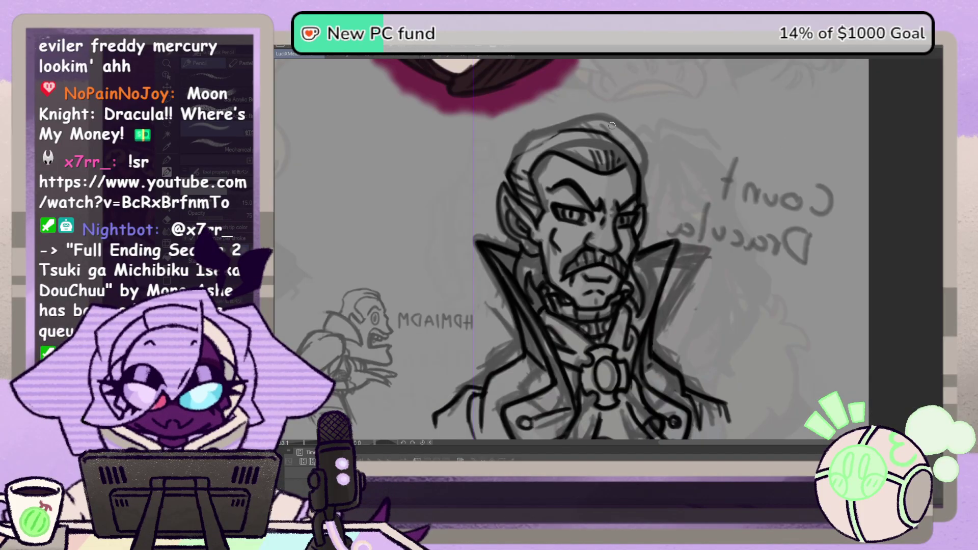
mouse_move(599, 131)
left_mouse_down()
mouse_move(562, 132)
mouse_move(518, 156)
left_mouse_up()
key("ctrl+z")
left_click_drag(557, 136, 527, 151)
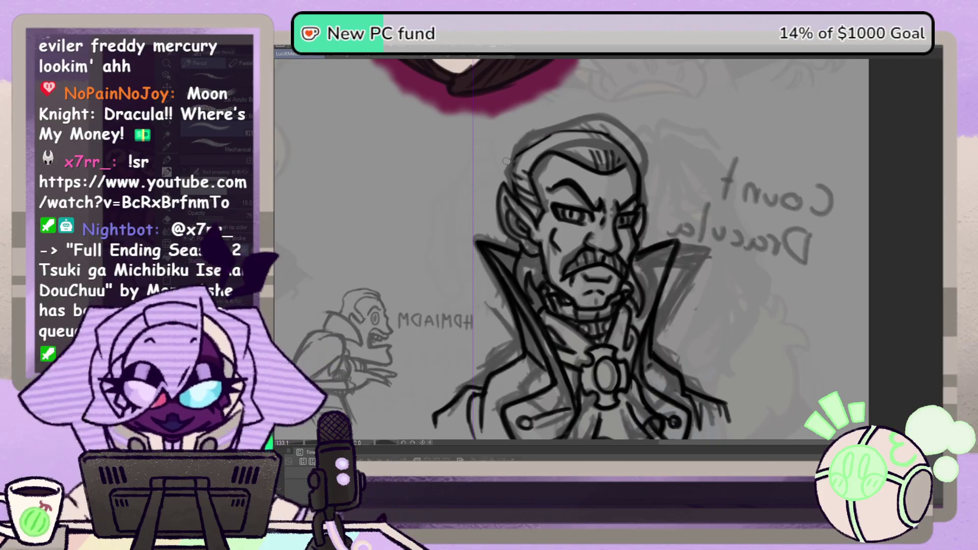
key("h")
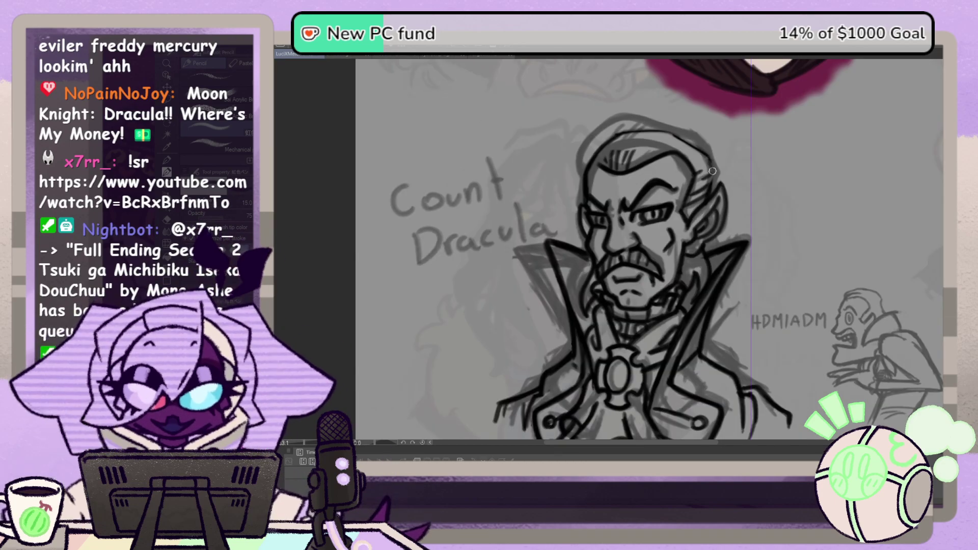
left_click_drag(709, 161, 710, 189)
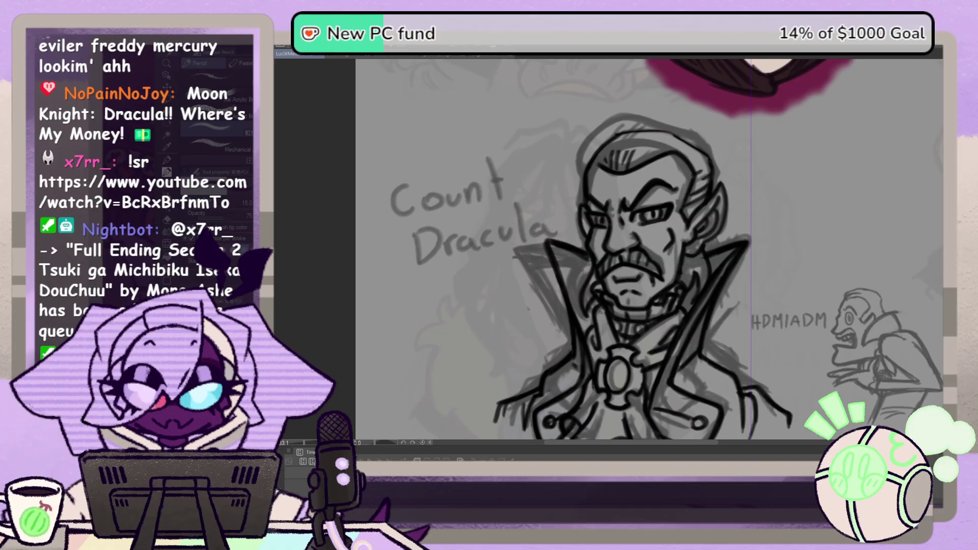
Step: Try to rework the lowered hair outline along the crown and behind the ear in the mirrored view
key("h")
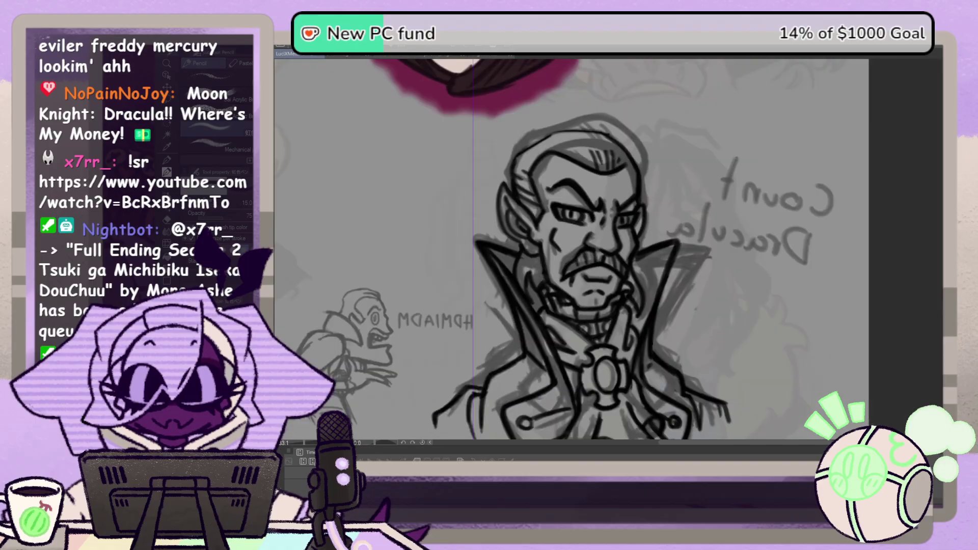
left_click_drag(514, 160, 509, 188)
left_click_drag(540, 138, 607, 133)
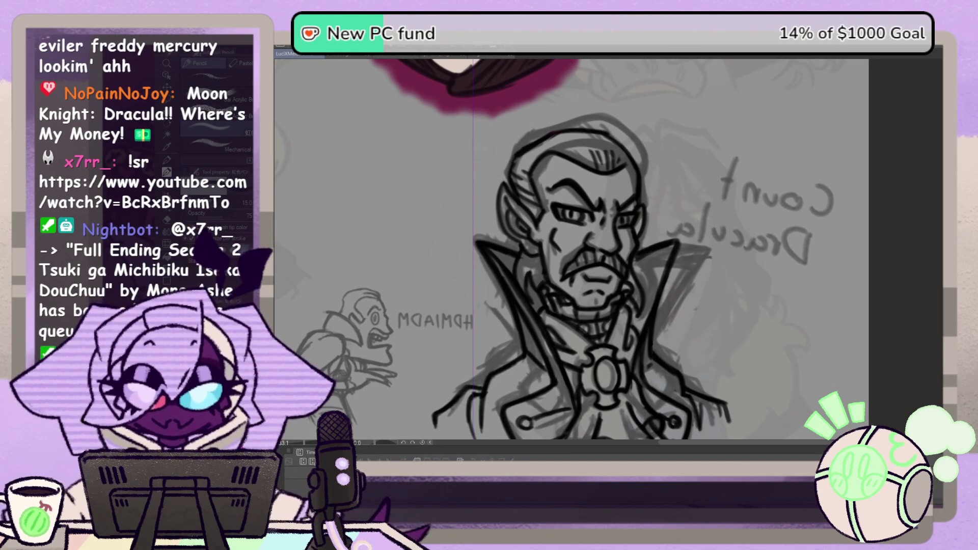
mouse_move(513, 155)
left_mouse_down()
mouse_move(506, 181)
mouse_move(564, 129)
mouse_move(635, 171)
left_mouse_up()
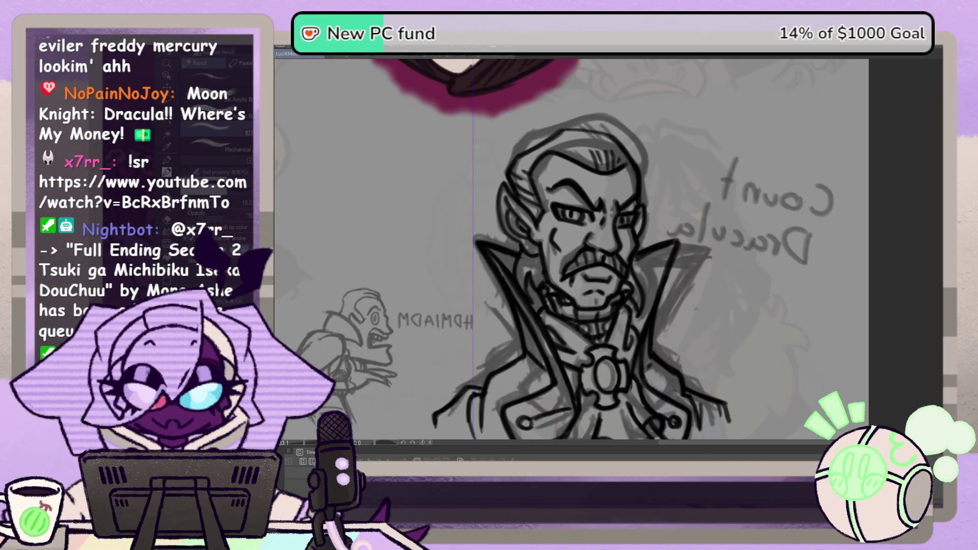
mouse_move(561, 135)
left_mouse_down()
mouse_move(615, 127)
mouse_move(507, 176)
left_mouse_up()
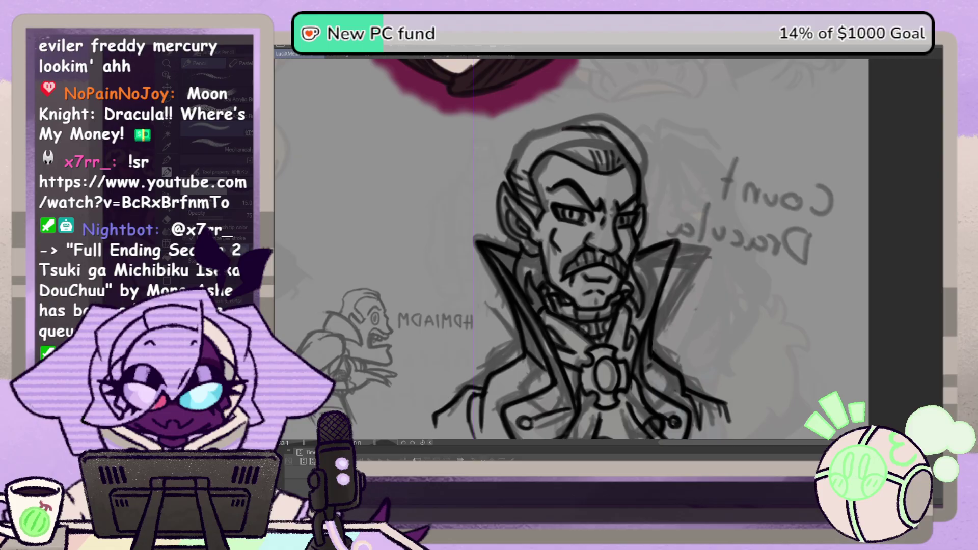
Step: Discard the lowered hair outline and restore the earlier taller hair with its inked outline and swept-back strands
key("ctrl+z")
key("ctrl+z")
key("ctrl+z")
key("ctrl+z")
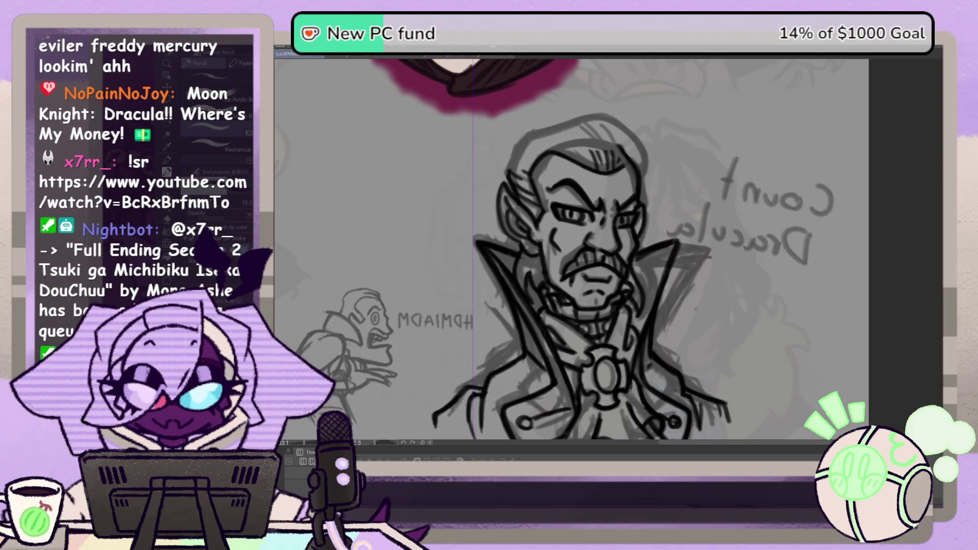
left_click_drag(618, 146, 635, 185)
key("ctrl+y")
key("ctrl+y")
key("ctrl+y")
key("ctrl+y")
key("ctrl+y")
key("ctrl+y")
key("ctrl+y")
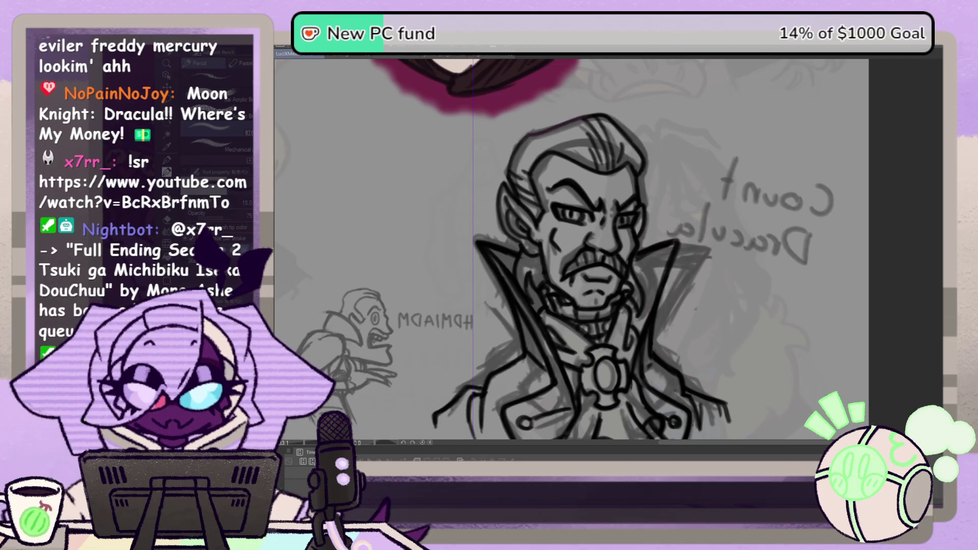
Step: Clean up the area beside the far jaw and ink the hair falling behind it inside the collar
key("h")
left_click(163, 222)
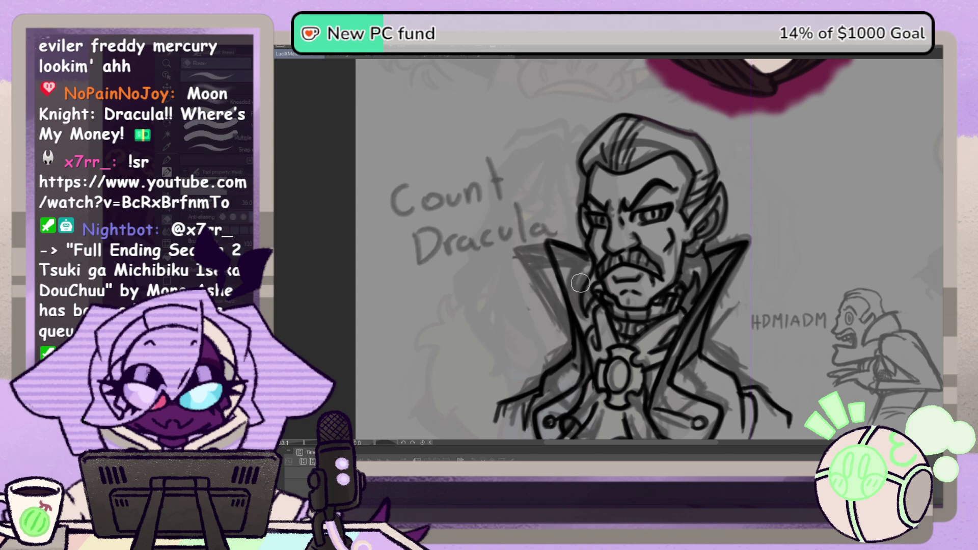
mouse_move(580, 283)
left_mouse_down()
mouse_move(585, 309)
mouse_move(586, 270)
mouse_move(575, 268)
mouse_move(582, 299)
left_mouse_up()
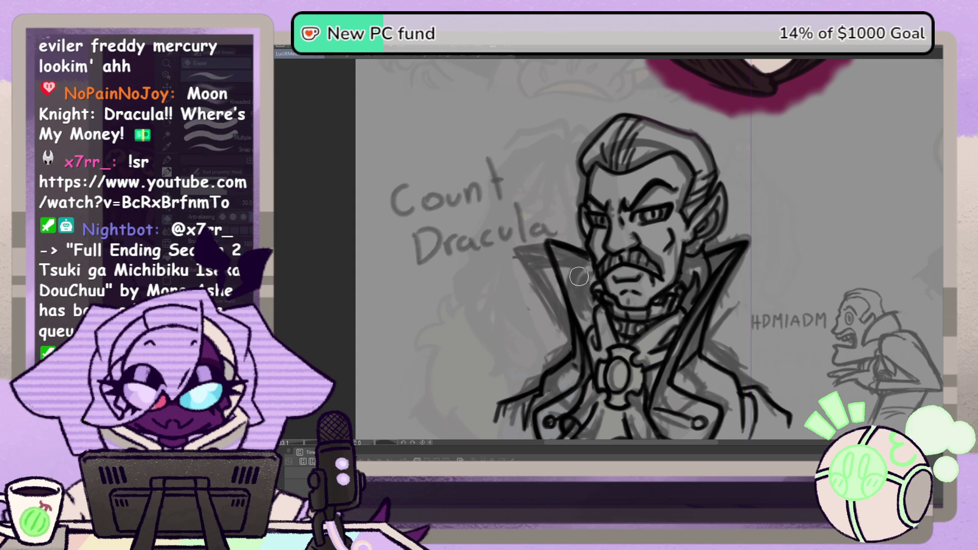
left_click(167, 171)
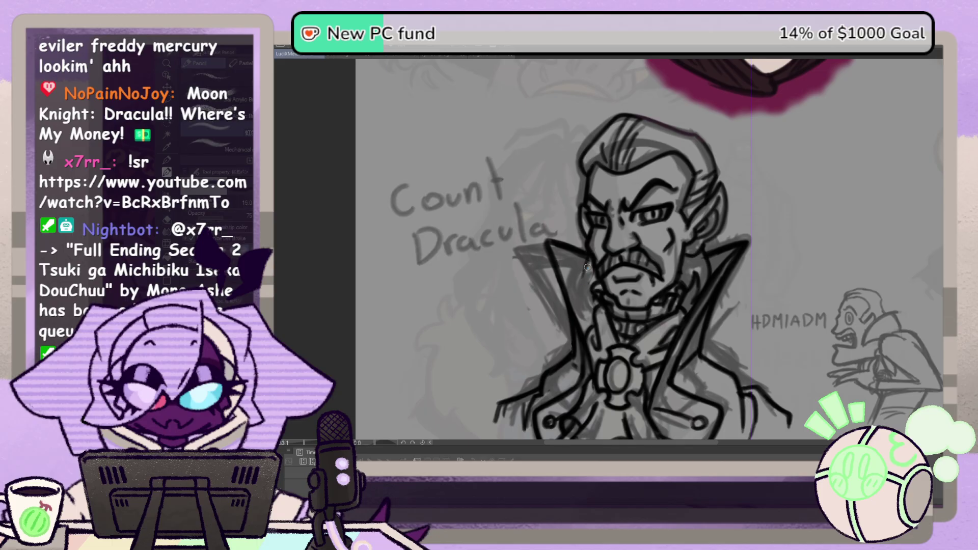
mouse_move(587, 262)
left_mouse_down()
mouse_move(574, 294)
mouse_move(581, 320)
mouse_move(574, 278)
mouse_move(594, 317)
left_mouse_up()
Step: Erase and redraw the hair locks below the ear, between the neck and the near collar, in the mirrored view
key("h")
key("e")
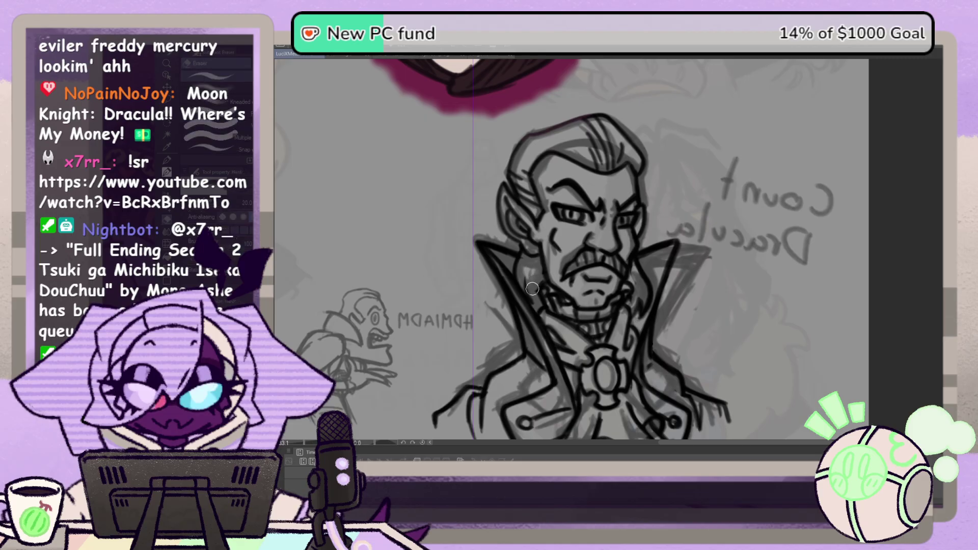
left_click_drag(535, 301, 521, 257)
key("p")
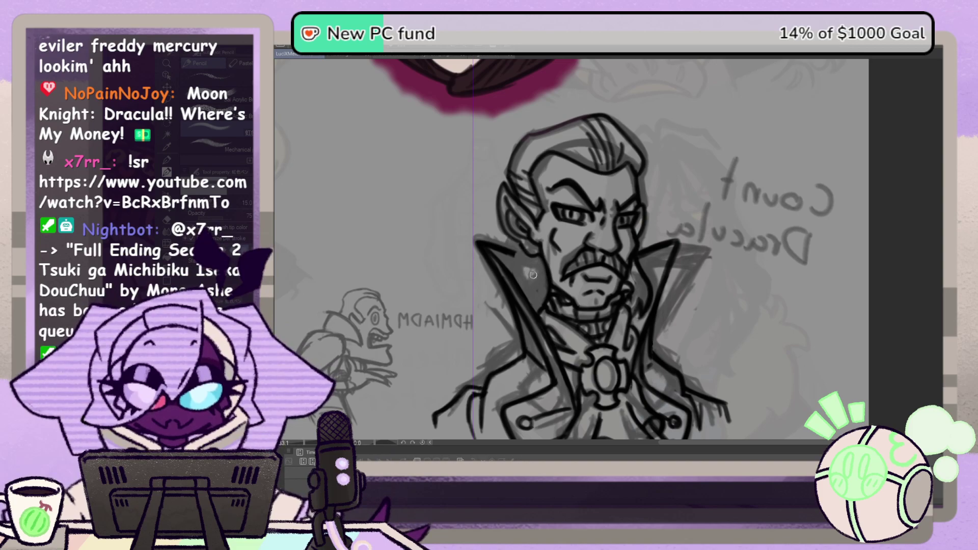
key("h")
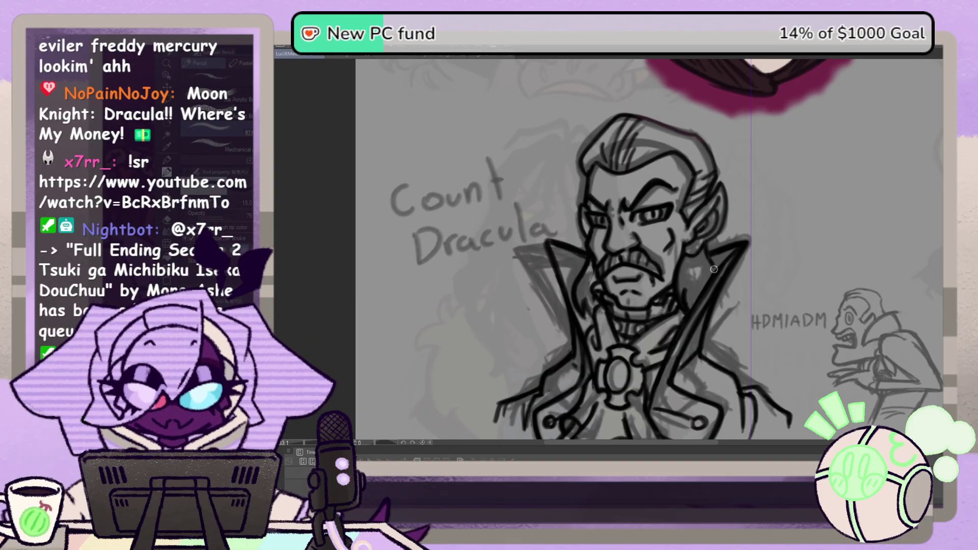
key("h")
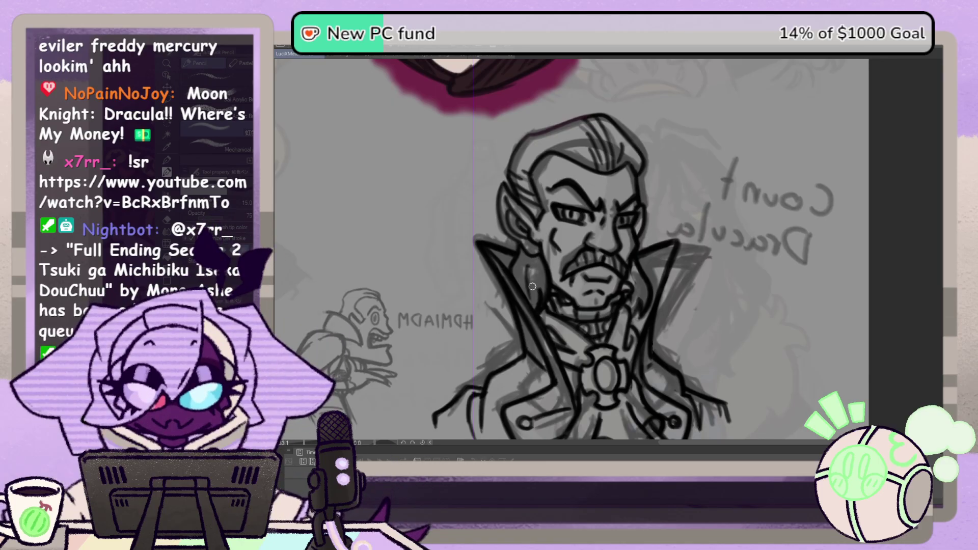
left_click_drag(528, 264, 519, 294)
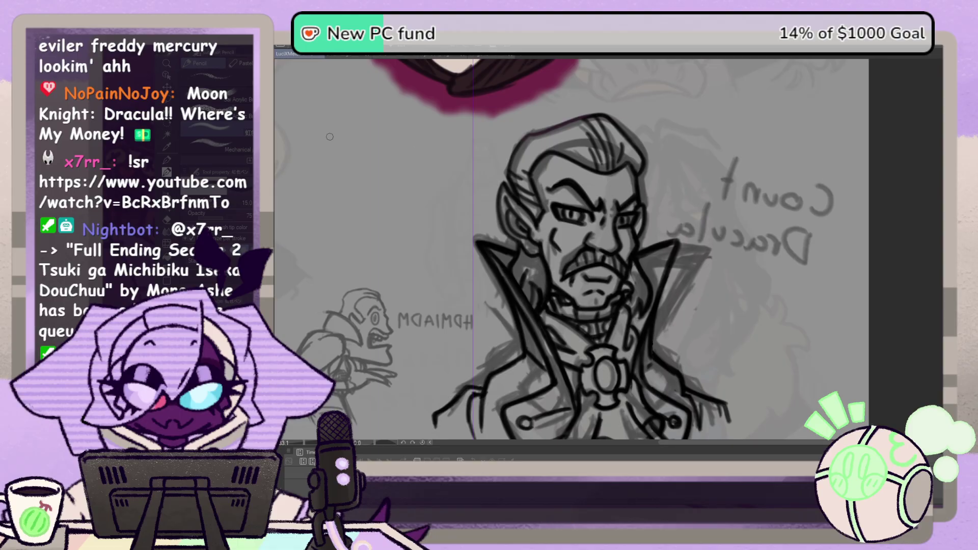
Step: Thin out the heavy dark ink along the collar flap on the ear side and check it in both orientations
key("space")
mouse_move(678, 278)
left_mouse_down()
mouse_move(784, 228)
mouse_move(741, 271)
mouse_move(734, 250)
mouse_move(685, 247)
mouse_move(714, 237)
mouse_move(690, 229)
left_mouse_up()
key("h")
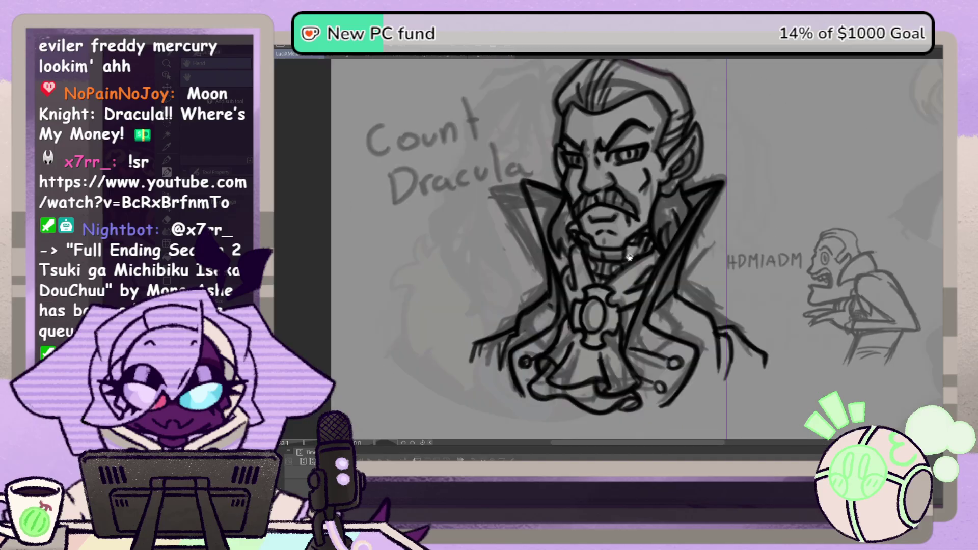
left_click_drag(485, 281, 525, 242)
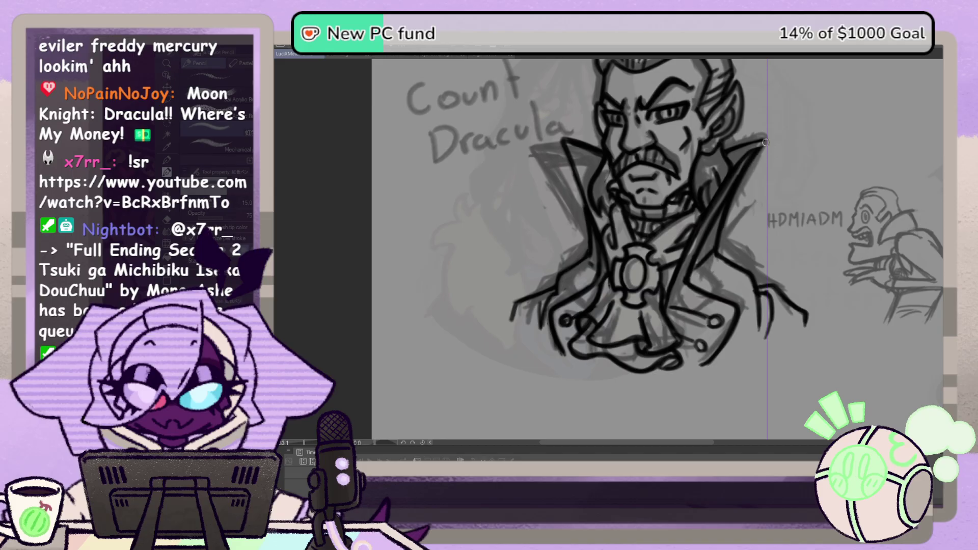
left_click_drag(765, 142, 707, 227)
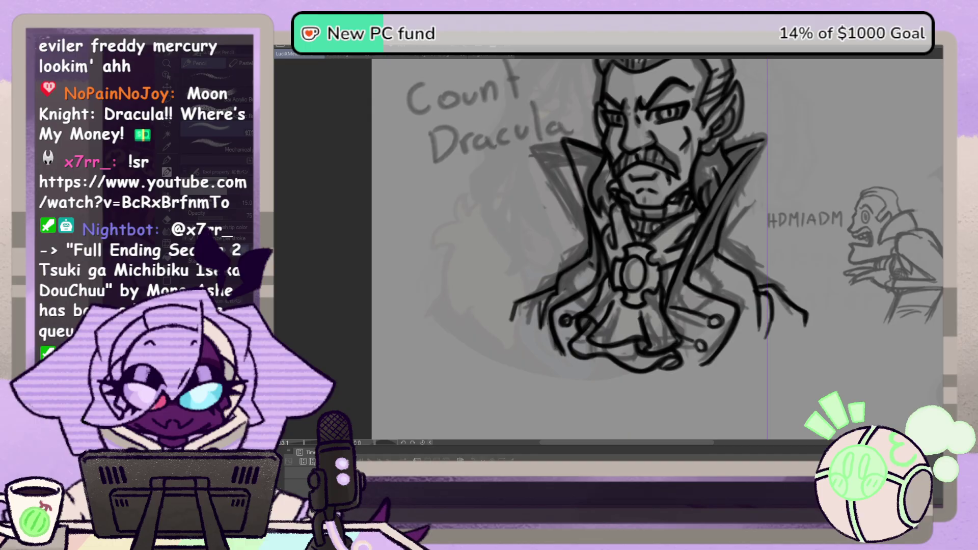
key("h")
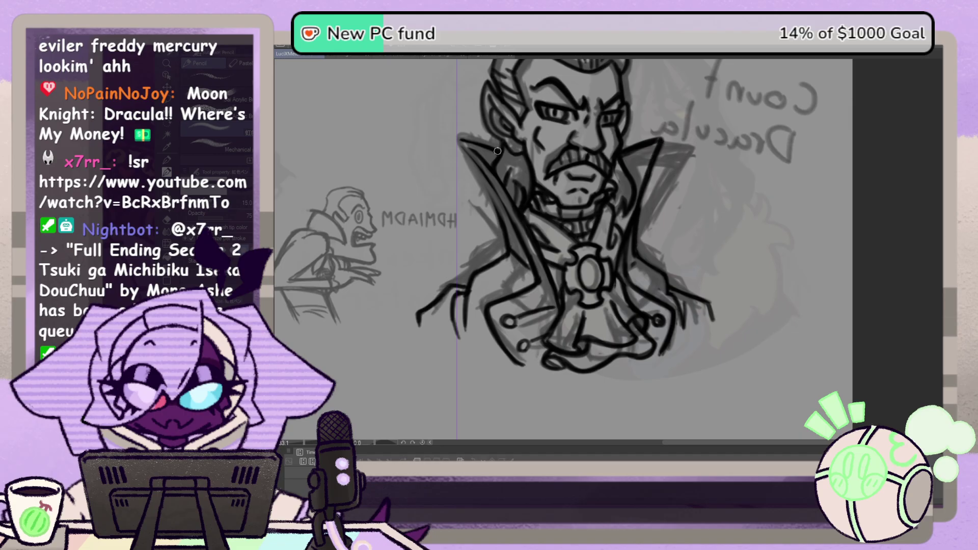
key("h")
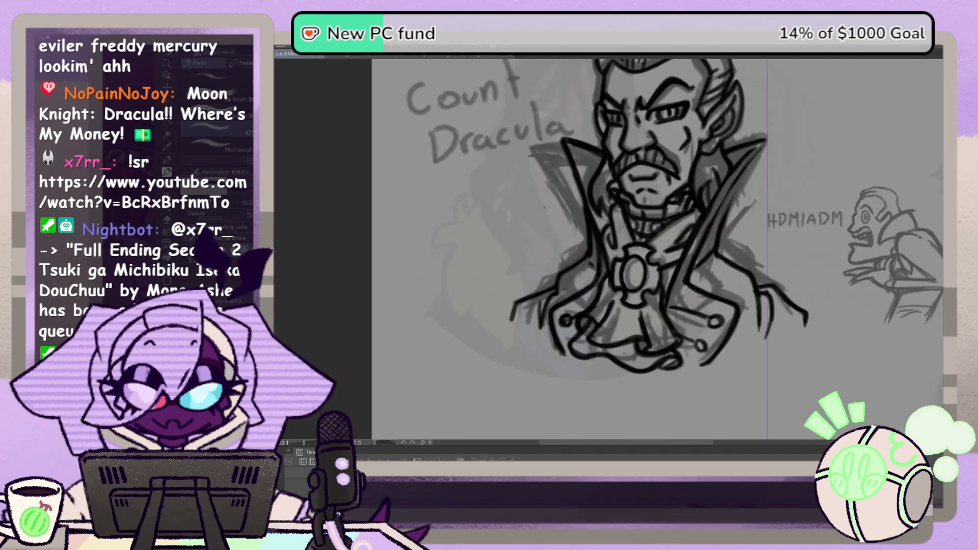
Step: Rotate the canvas 45 degrees, ink clean edge lines along the ear-side collar flap, and reset the rotation
left_click(411, 442)
left_click(411, 442)
left_click(412, 442)
left_click(412, 442)
left_click(412, 442)
left_click(412, 443)
left_click(412, 443)
left_click(413, 443)
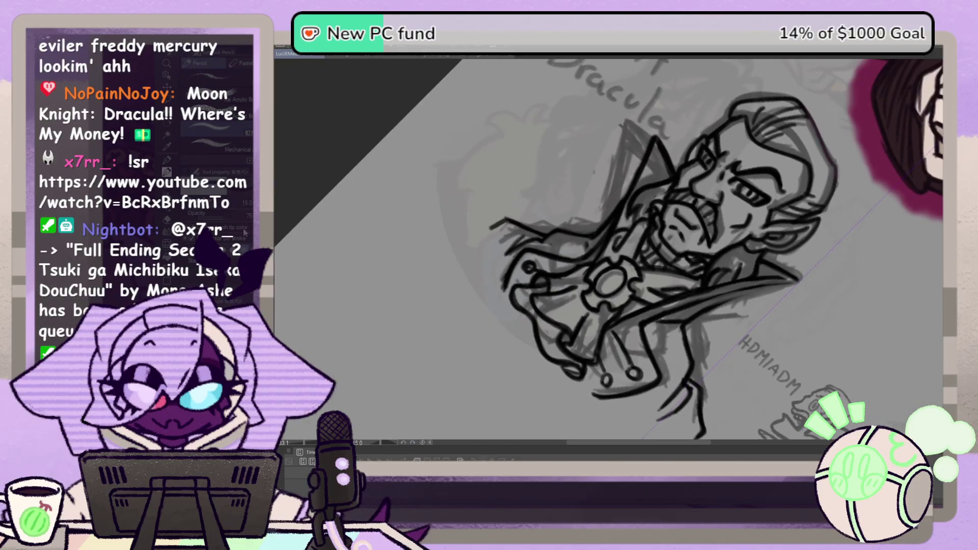
left_click_drag(433, 324, 386, 231)
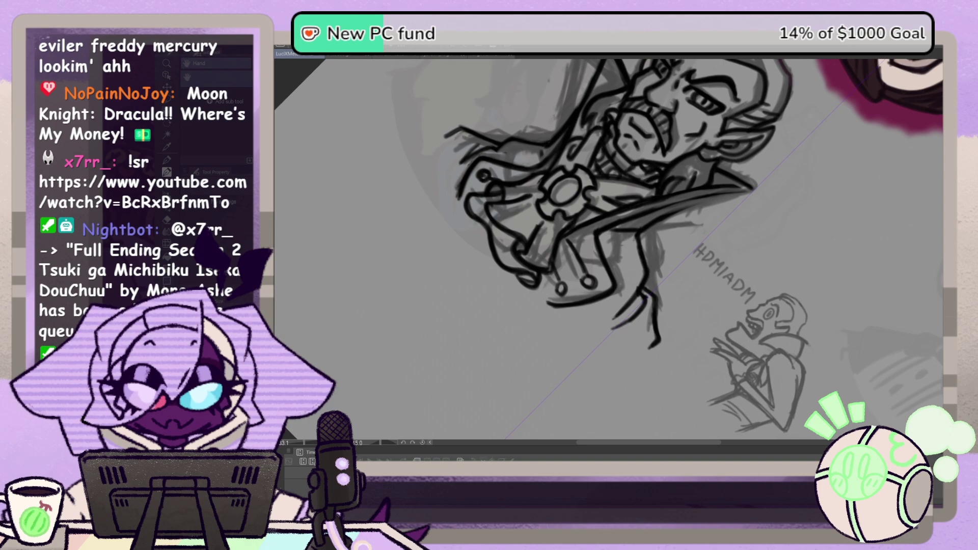
left_click(171, 173)
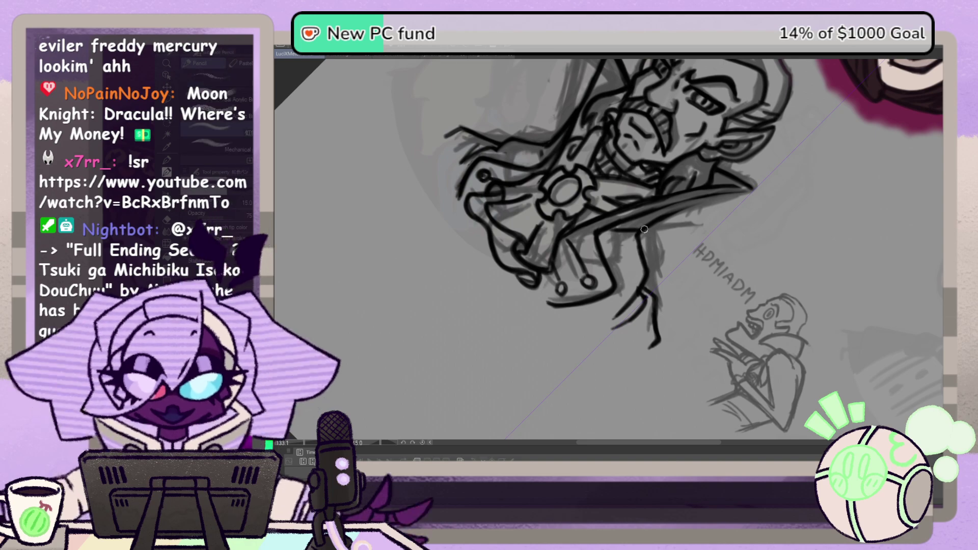
left_click_drag(670, 206, 754, 189)
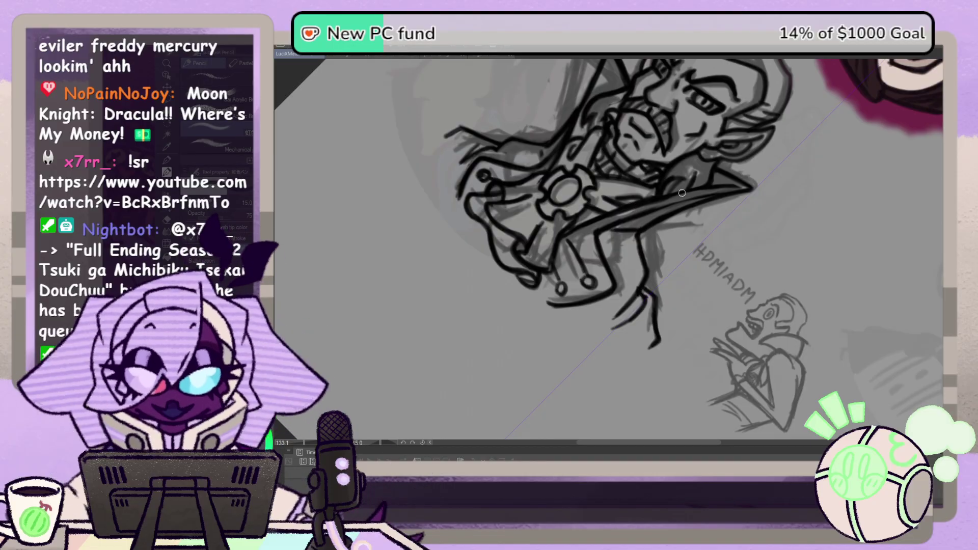
left_click_drag(727, 194, 618, 223)
left_click_drag(719, 197, 623, 221)
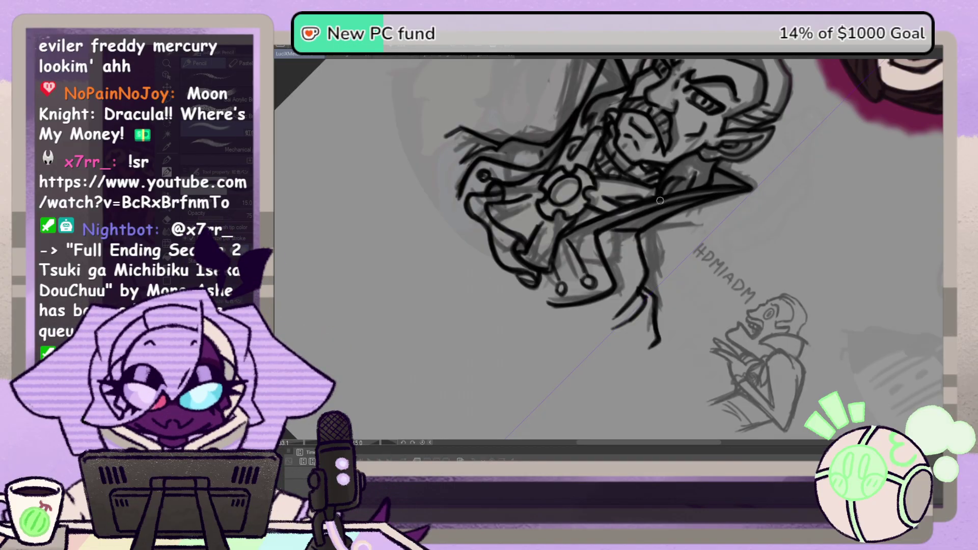
left_click(421, 443)
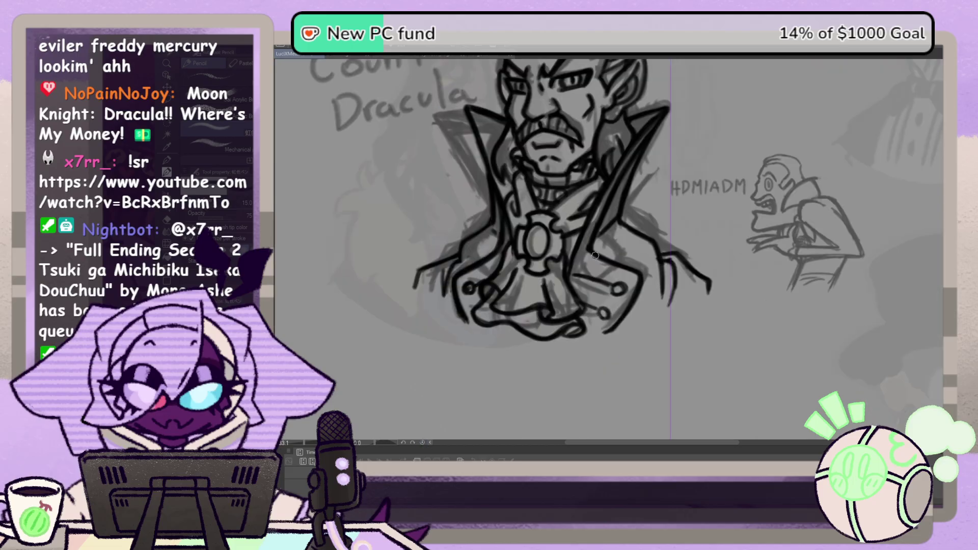
Step: Redraw the lower edge of the ear-side lapel and ink its two round buttons with their short lines
left_click_drag(640, 289, 606, 330)
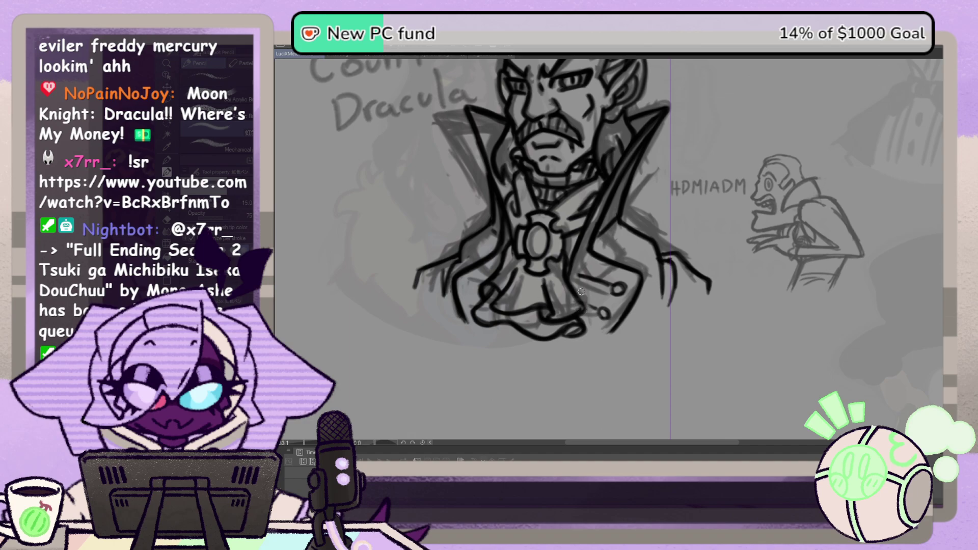
key("h")
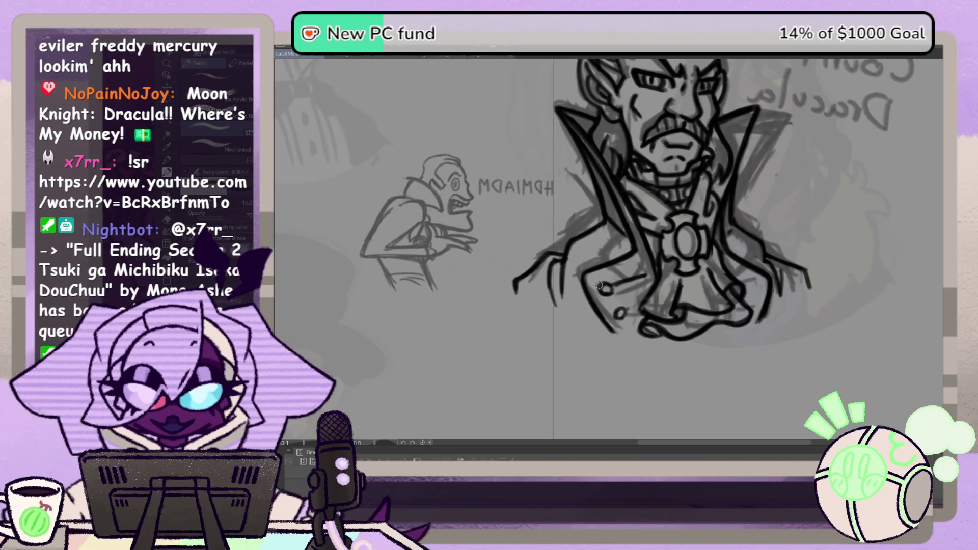
mouse_move(612, 294)
left_mouse_down()
mouse_move(615, 316)
mouse_move(627, 310)
left_mouse_up()
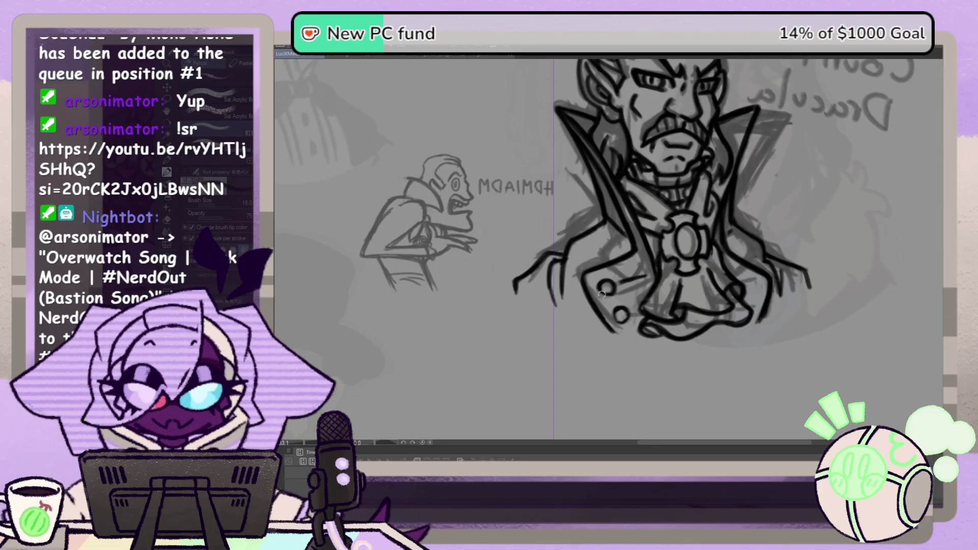
left_click_drag(615, 286, 643, 275)
left_click_drag(620, 309, 632, 313)
Step: Redraw the round button on the opposite lapel in the unmirrored view
key("h")
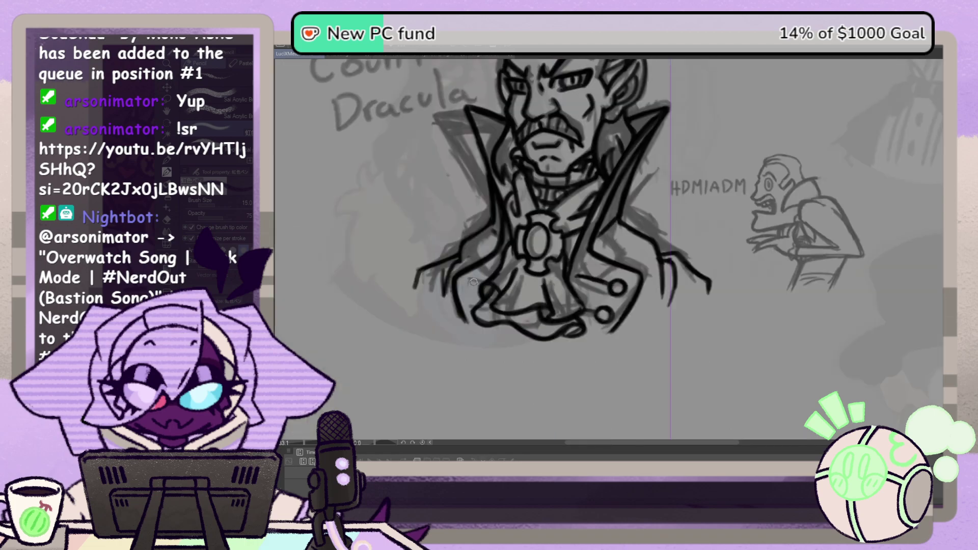
mouse_move(480, 289)
left_mouse_down()
mouse_move(465, 285)
mouse_move(478, 291)
left_mouse_up()
left_click(169, 109)
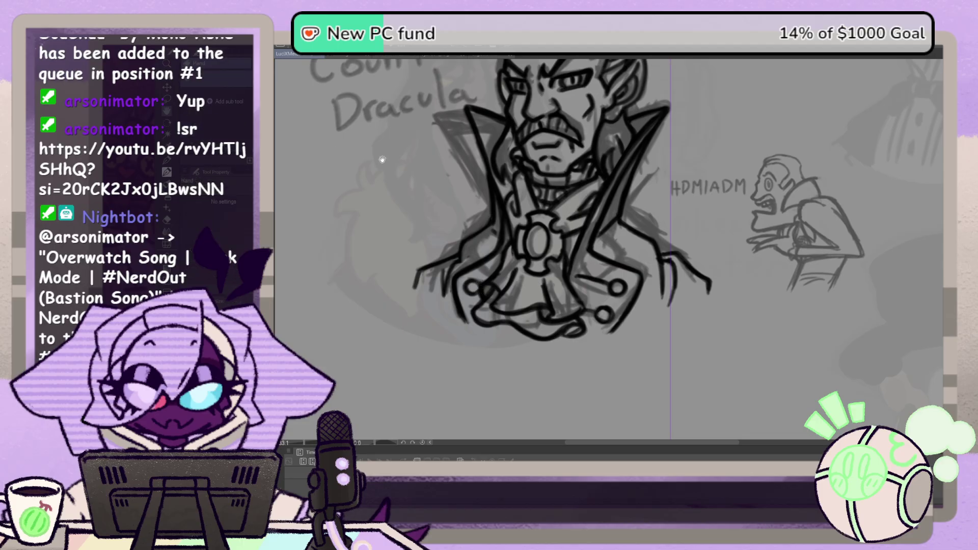
Step: Block in a solid near-black base shape beneath the line art, covering Dracula's whole head, collar and shoulders
left_click_drag(773, 207, 817, 320)
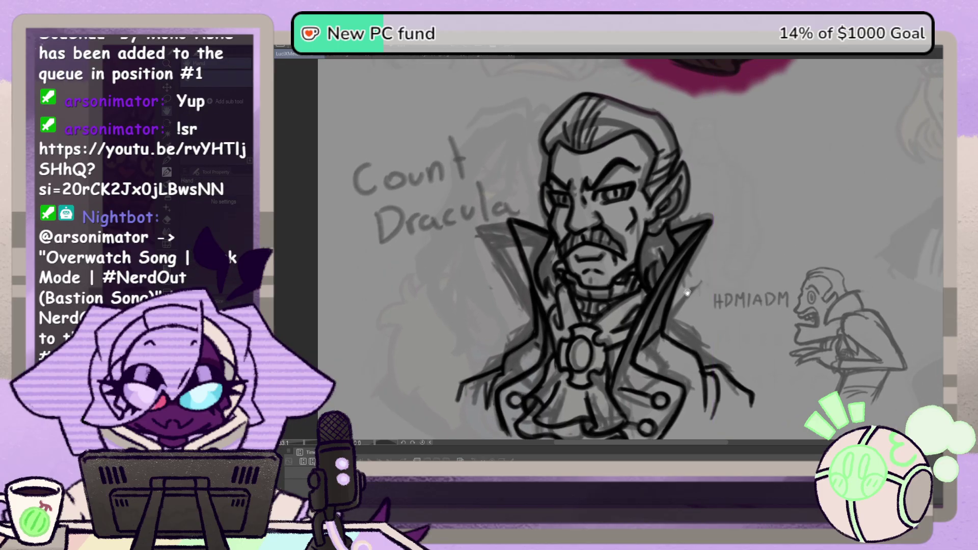
left_click_drag(525, 309, 549, 269)
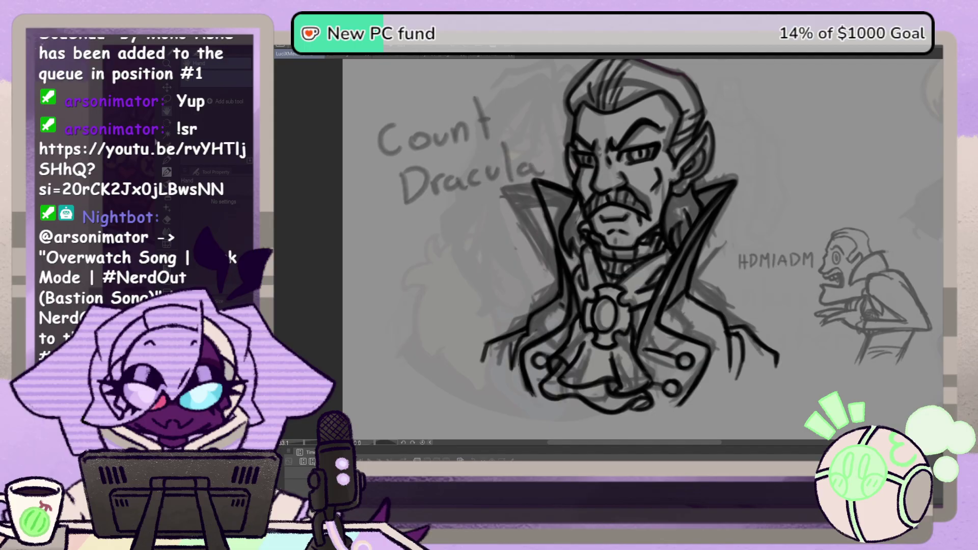
left_click_drag(571, 199, 542, 213)
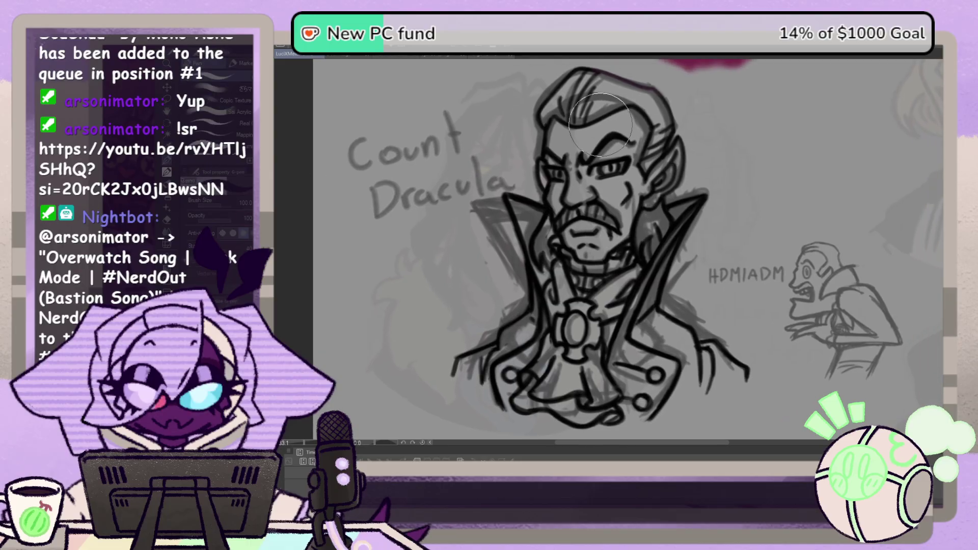
mouse_move(600, 125)
left_mouse_down()
mouse_move(632, 112)
mouse_move(565, 99)
mouse_move(532, 209)
mouse_move(473, 340)
mouse_move(535, 403)
mouse_move(683, 398)
mouse_move(734, 347)
mouse_move(646, 402)
mouse_move(520, 389)
mouse_move(476, 343)
mouse_move(612, 352)
mouse_move(529, 323)
mouse_move(672, 295)
mouse_move(647, 234)
mouse_move(714, 133)
mouse_move(645, 105)
mouse_move(563, 98)
mouse_move(525, 252)
mouse_move(551, 302)
mouse_move(612, 203)
mouse_move(618, 103)
mouse_move(557, 91)
mouse_move(664, 115)
left_mouse_up()
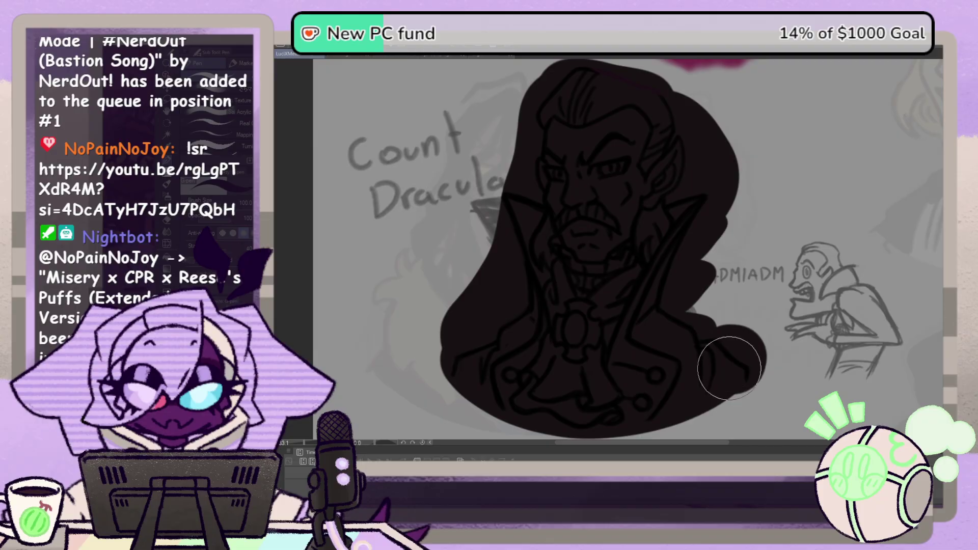
mouse_move(729, 368)
left_mouse_down()
mouse_move(656, 404)
mouse_move(509, 399)
mouse_move(465, 345)
left_mouse_up()
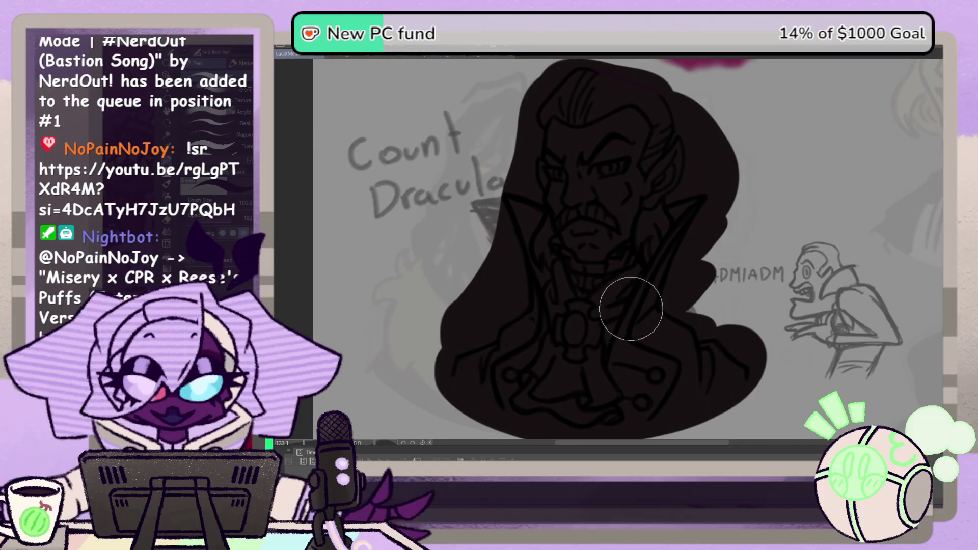
left_click_drag(631, 309, 694, 328)
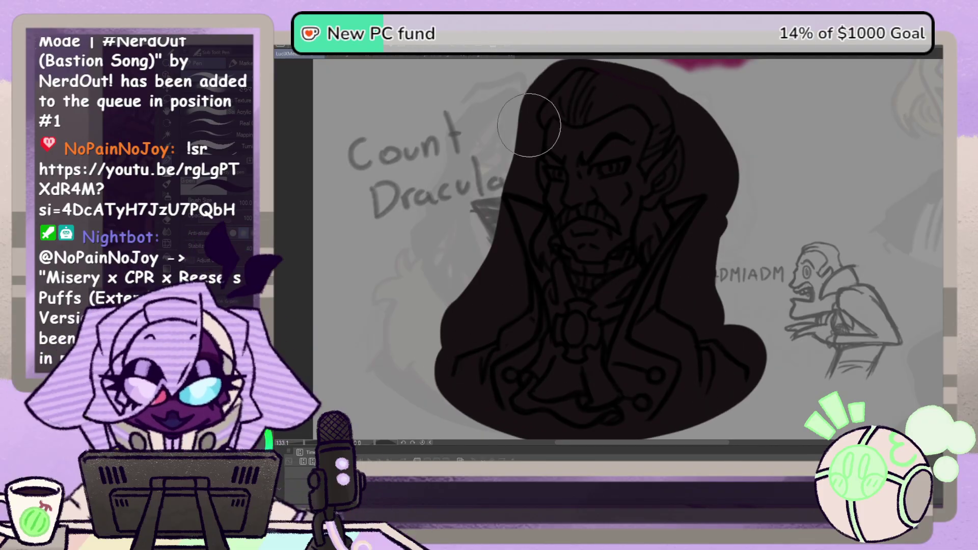
left_click_drag(530, 111, 513, 262)
Step: Trim the bottom of the dark base with a rough-textured brush into a curved edge from shoulder to shoulder
key("space")
left_click_drag(598, 266, 602, 212)
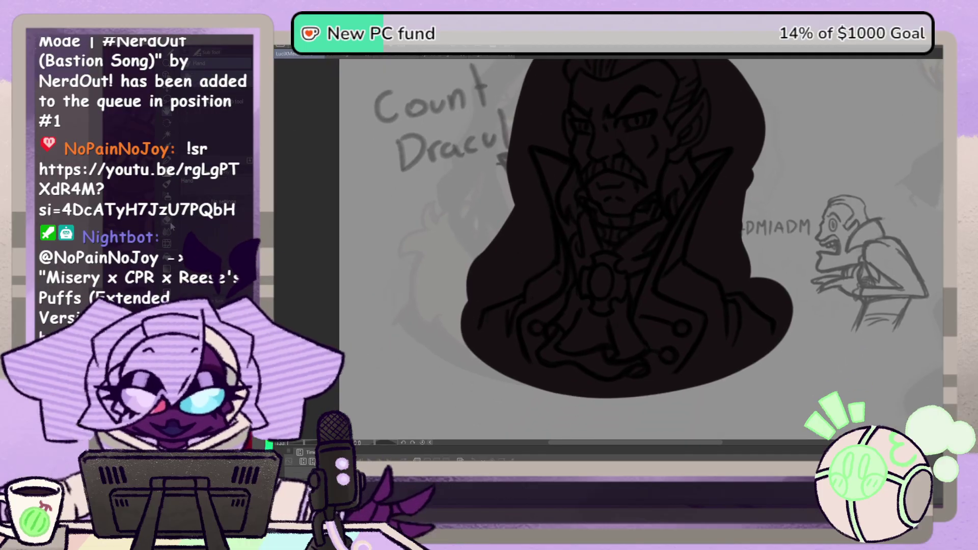
left_click(170, 225)
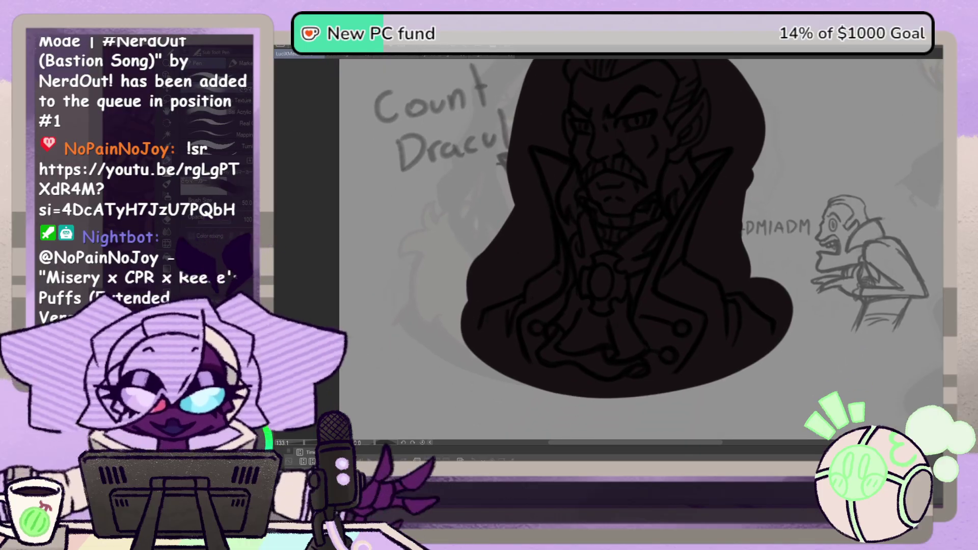
left_click_drag(440, 316, 517, 400)
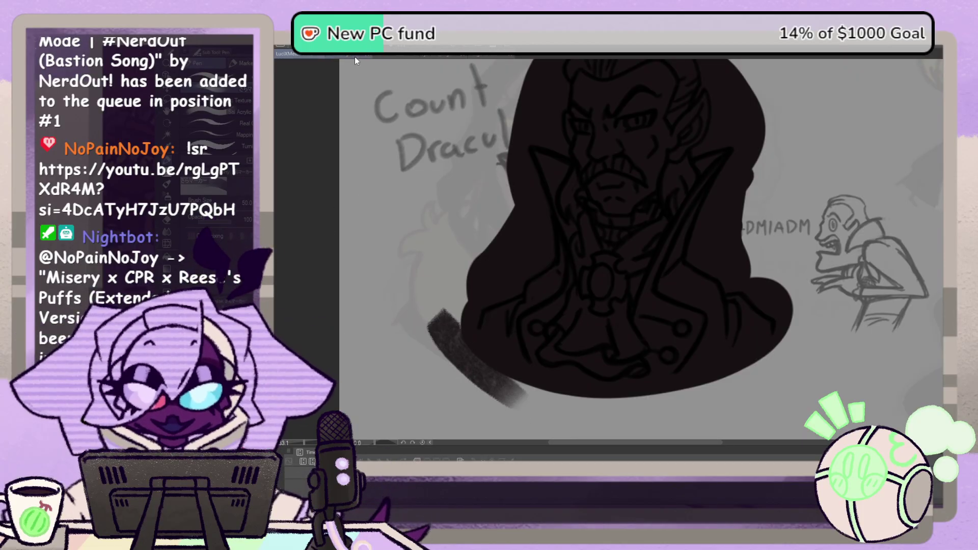
key("ctrl+z")
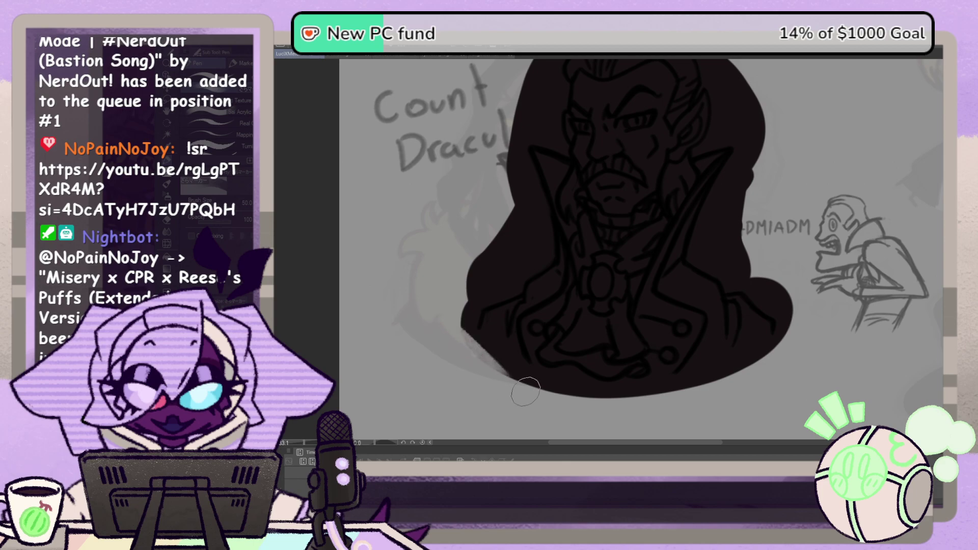
mouse_move(451, 331)
left_mouse_down()
mouse_move(611, 393)
mouse_move(785, 337)
left_mouse_up()
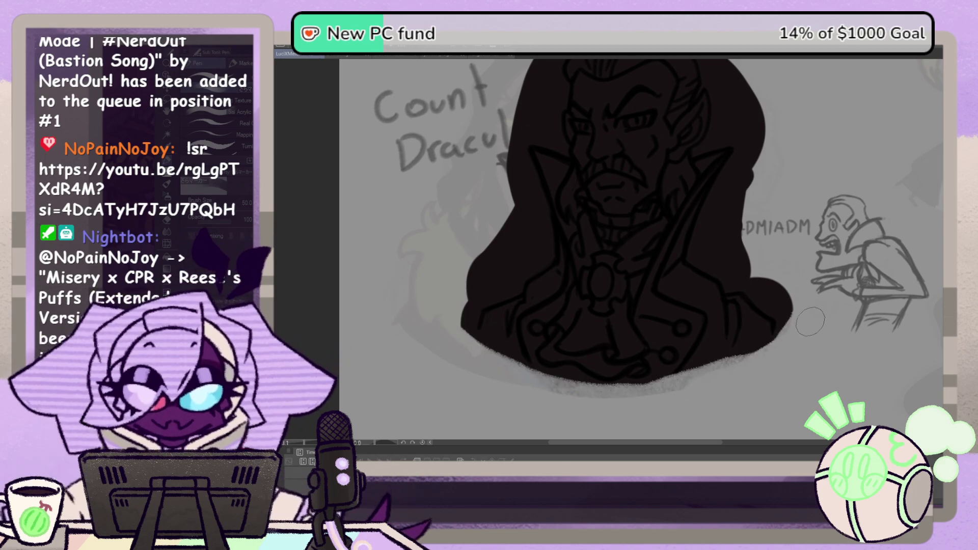
mouse_move(785, 344)
left_mouse_down()
mouse_move(555, 388)
mouse_move(451, 311)
mouse_move(541, 388)
left_mouse_up()
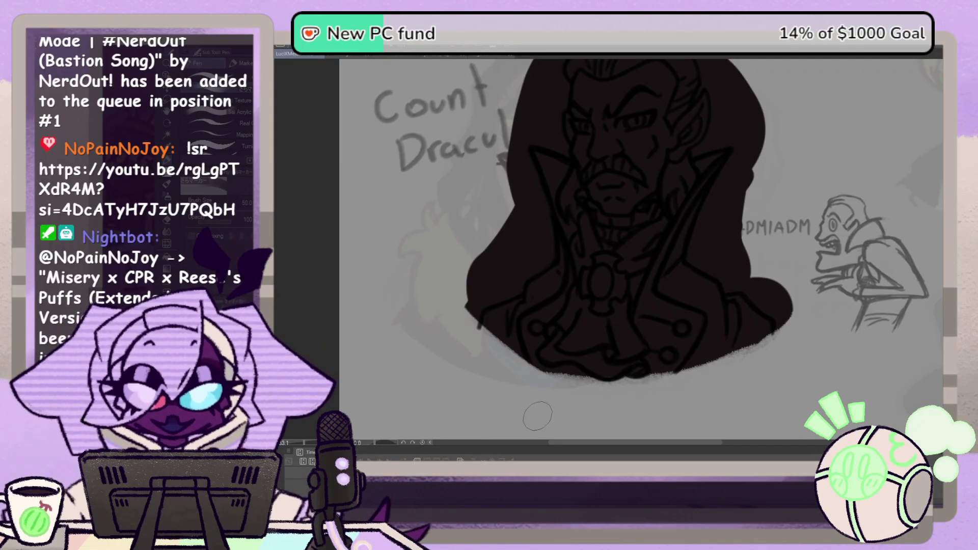
mouse_move(754, 361)
left_mouse_down()
mouse_move(821, 303)
mouse_move(805, 321)
left_mouse_up()
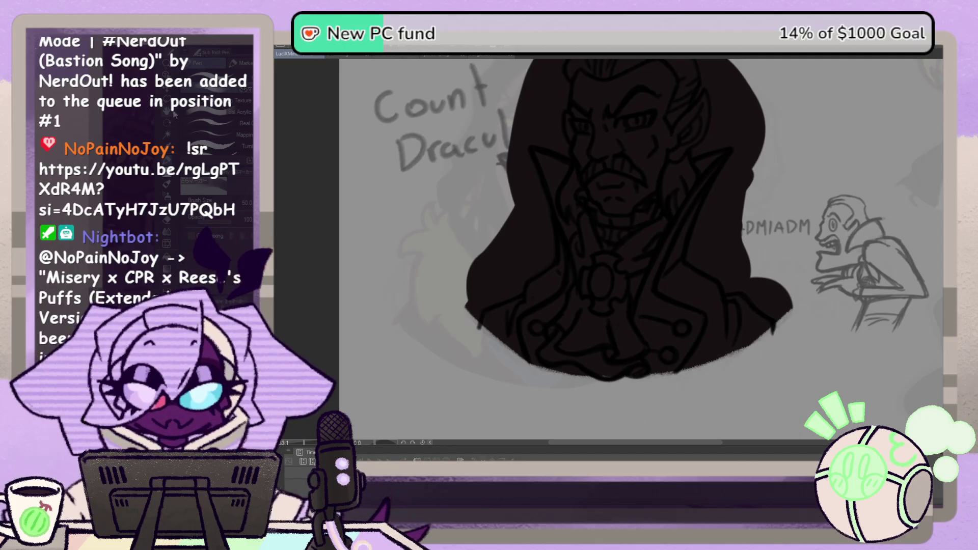
Step: Erase the dark base outside the lines along the top of the hair and the side of the face away from the ear
left_click(174, 115)
left_click_drag(590, 136, 614, 255)
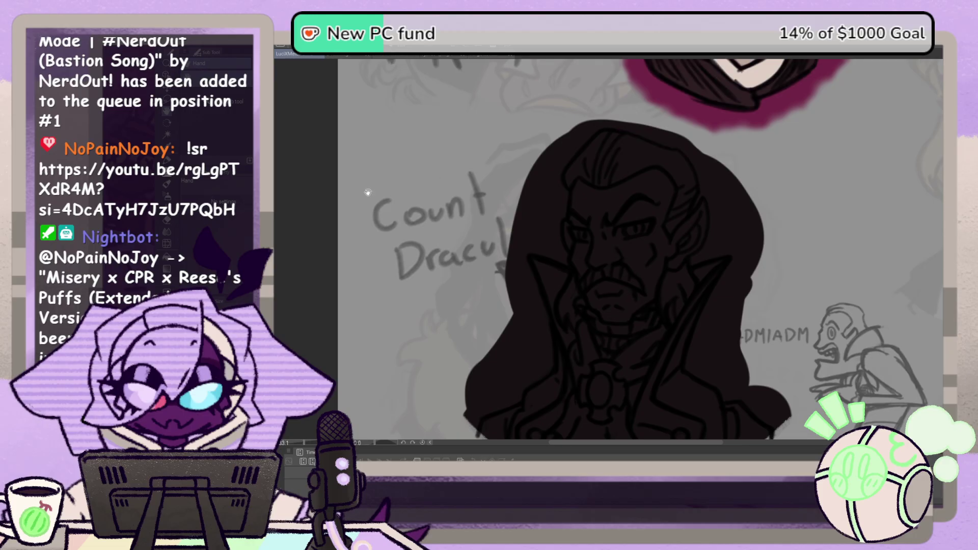
key("e")
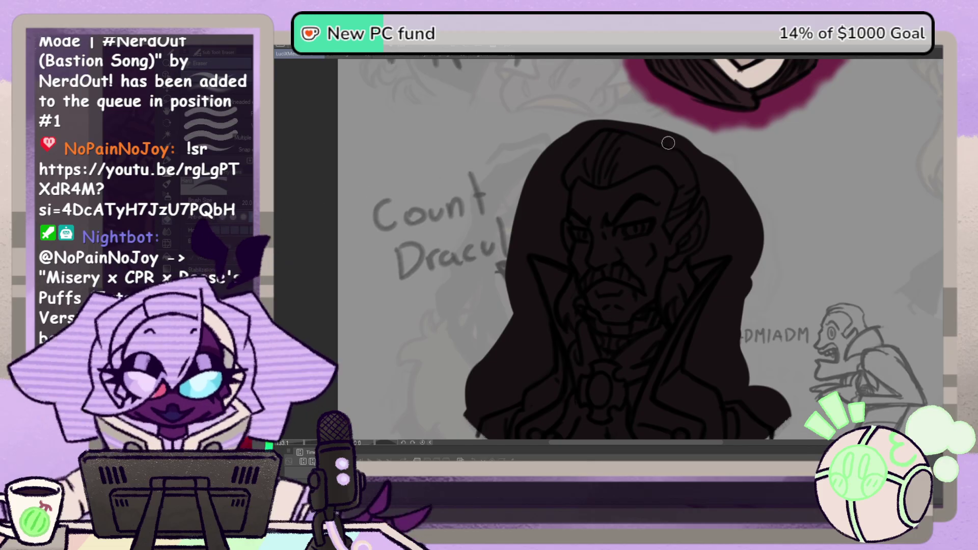
mouse_move(682, 138)
left_mouse_down()
mouse_move(614, 124)
mouse_move(625, 125)
left_mouse_up()
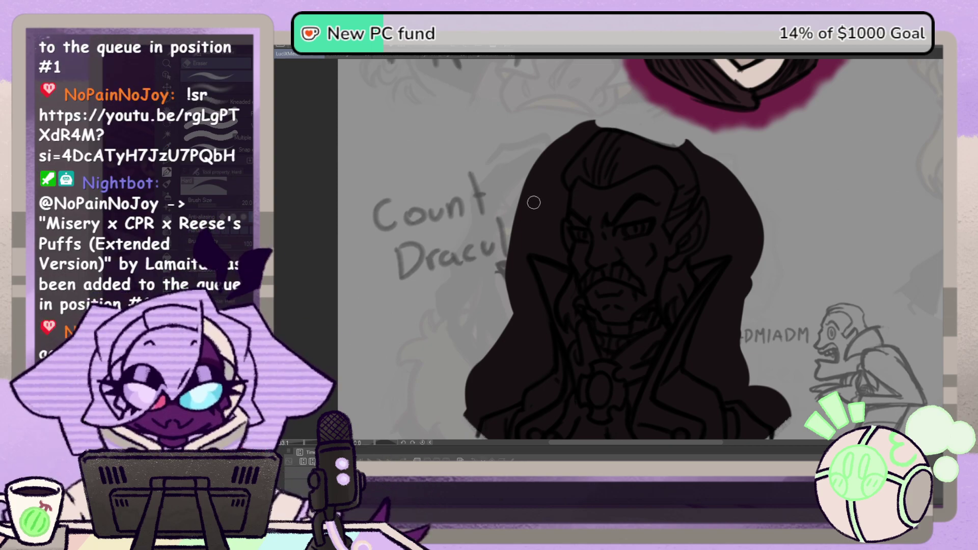
mouse_move(528, 247)
left_mouse_down()
mouse_move(563, 259)
mouse_move(555, 232)
left_mouse_up()
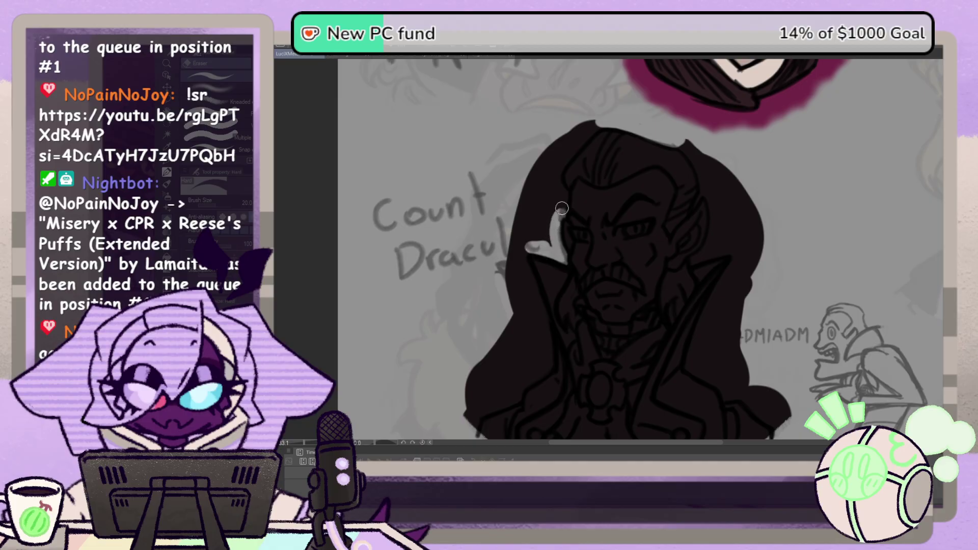
mouse_move(561, 208)
left_mouse_down()
mouse_move(568, 157)
mouse_move(603, 121)
mouse_move(557, 160)
left_mouse_up()
left_click_drag(588, 126, 550, 167)
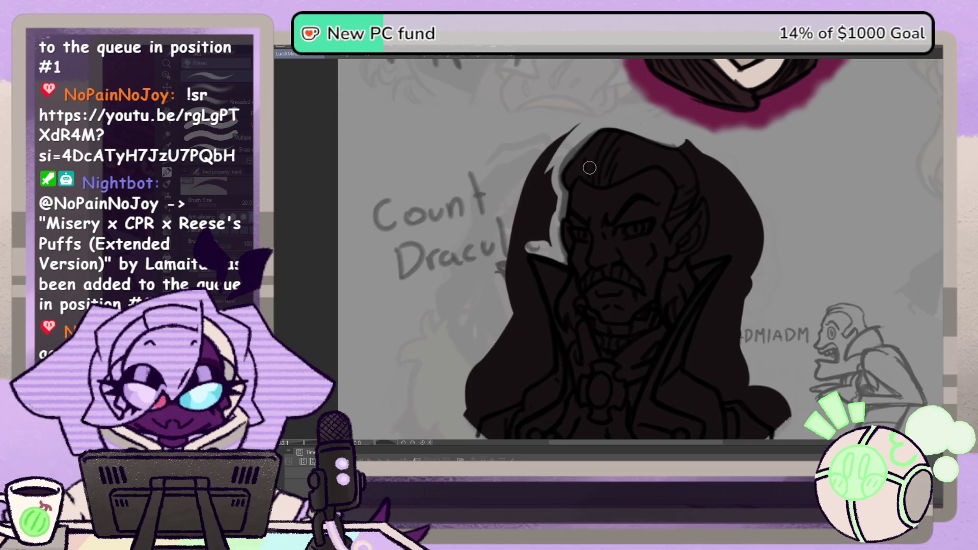
Step: Erase the dark base along the outer edges of both collar points and down to the shoulders
key("space")
left_click_drag(492, 295, 520, 222)
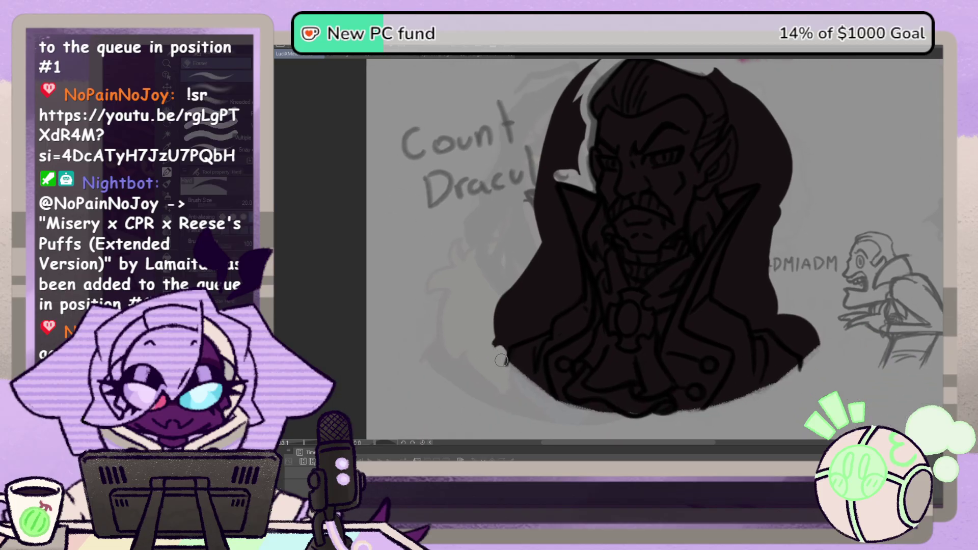
mouse_move(501, 360)
left_mouse_down()
mouse_move(498, 343)
mouse_move(537, 330)
mouse_move(572, 300)
mouse_move(573, 252)
mouse_move(553, 178)
mouse_move(571, 282)
left_mouse_up()
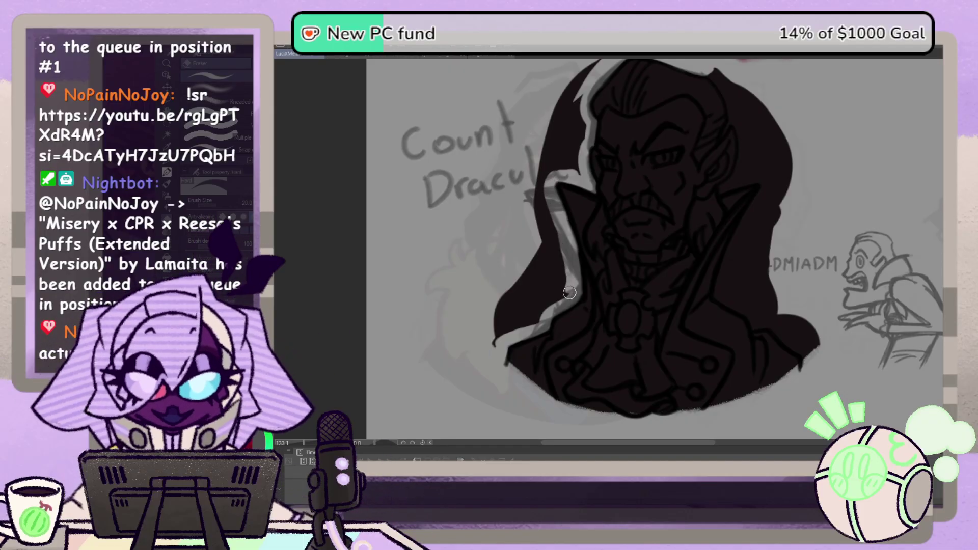
mouse_move(530, 326)
left_mouse_down()
mouse_move(496, 343)
mouse_move(499, 334)
left_mouse_up()
left_click_drag(567, 275, 506, 324)
left_click_drag(723, 293, 739, 235)
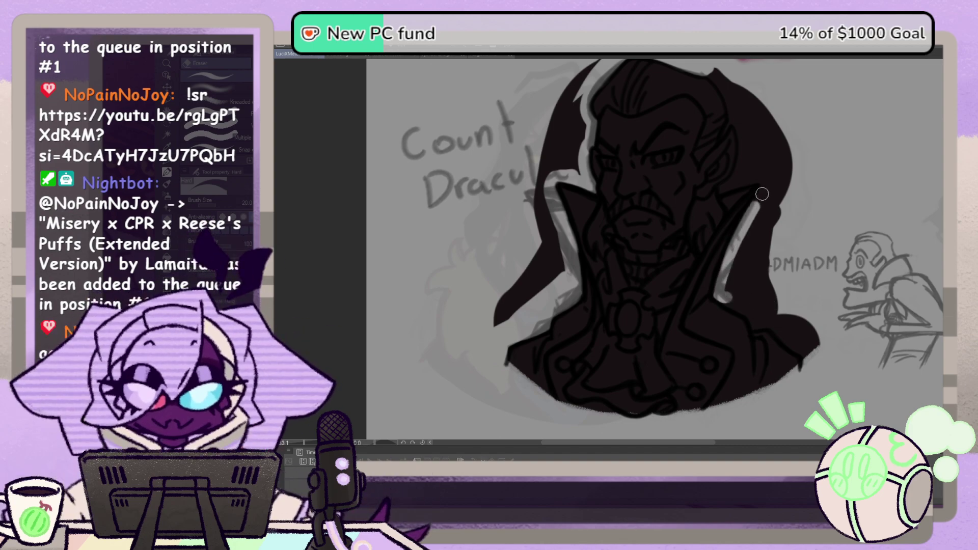
mouse_move(766, 188)
left_mouse_down()
mouse_move(741, 292)
mouse_move(749, 316)
mouse_move(808, 359)
mouse_move(816, 339)
mouse_move(761, 321)
mouse_move(720, 266)
left_mouse_up()
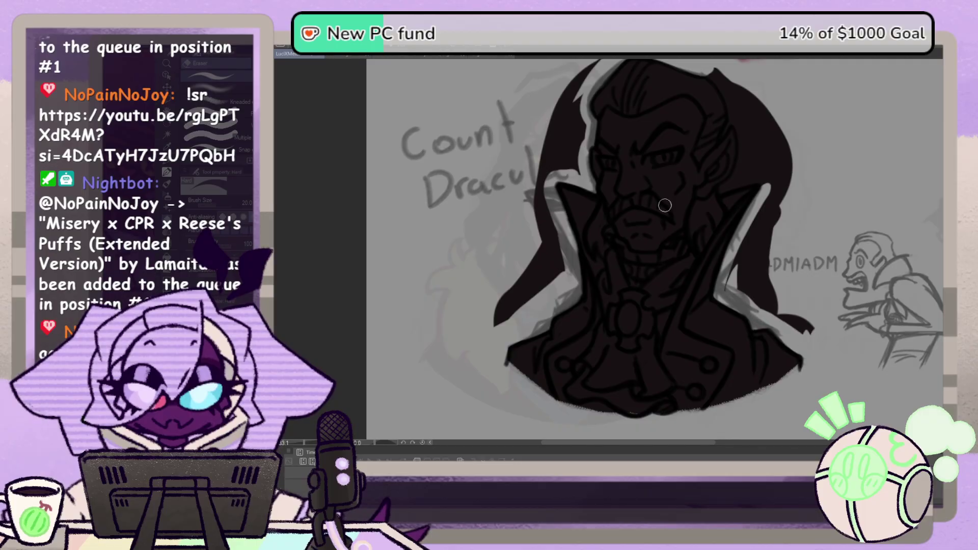
Step: Erase the dark base around the ear and back of the head, and clear all leftover fill on that side
key("space")
left_click_drag(647, 161, 621, 218)
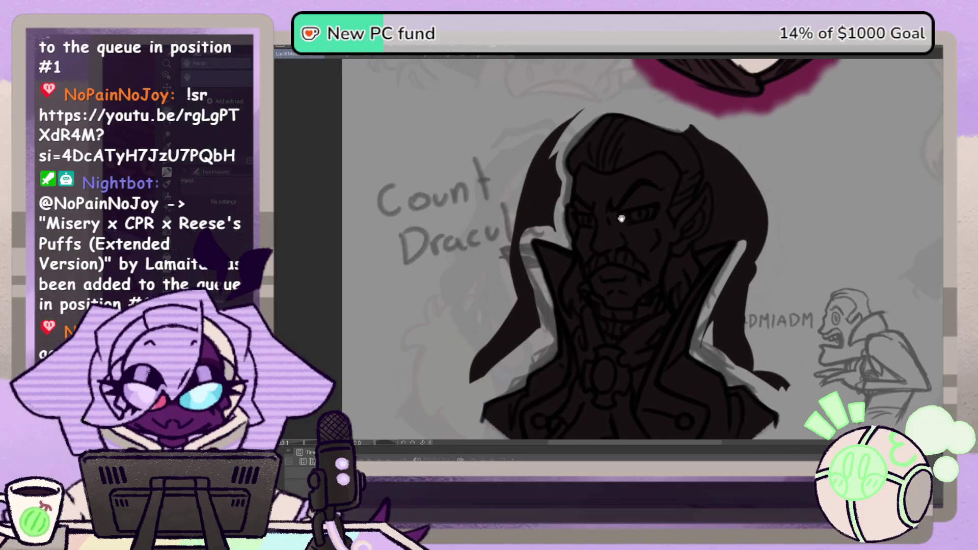
left_click(171, 220)
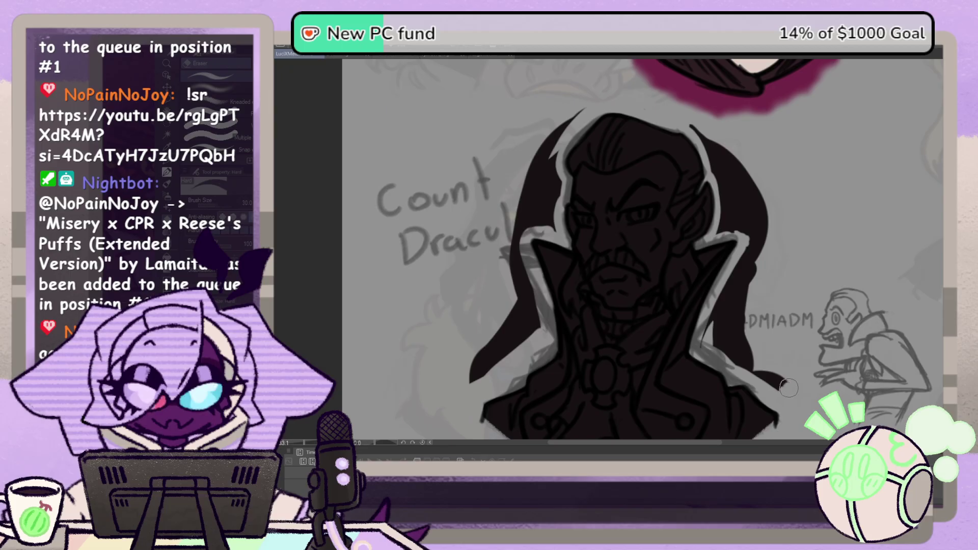
mouse_move(789, 388)
left_mouse_down()
mouse_move(704, 339)
mouse_move(738, 271)
mouse_move(737, 213)
mouse_move(722, 230)
mouse_move(729, 163)
mouse_move(757, 240)
left_mouse_up()
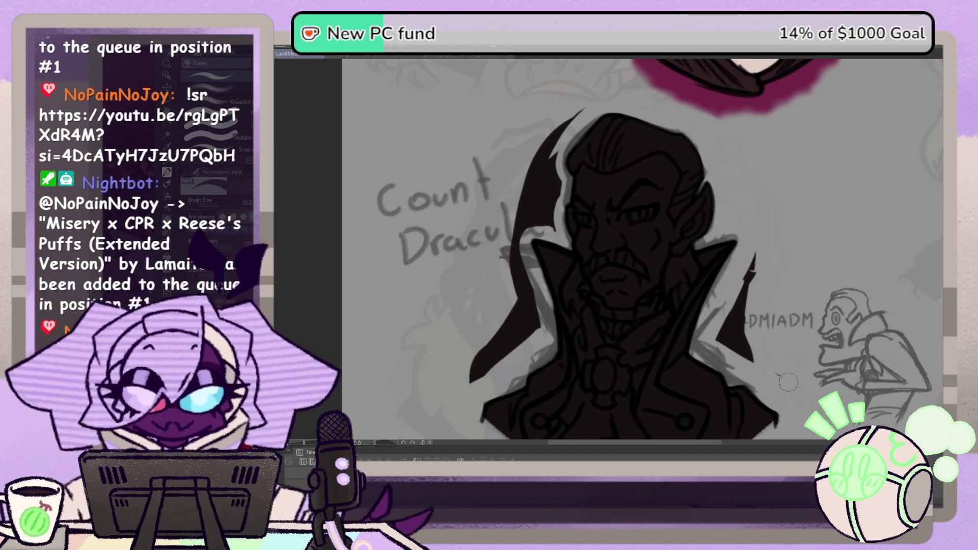
mouse_move(760, 363)
left_mouse_down()
mouse_move(724, 343)
mouse_move(752, 270)
mouse_move(744, 341)
left_mouse_up()
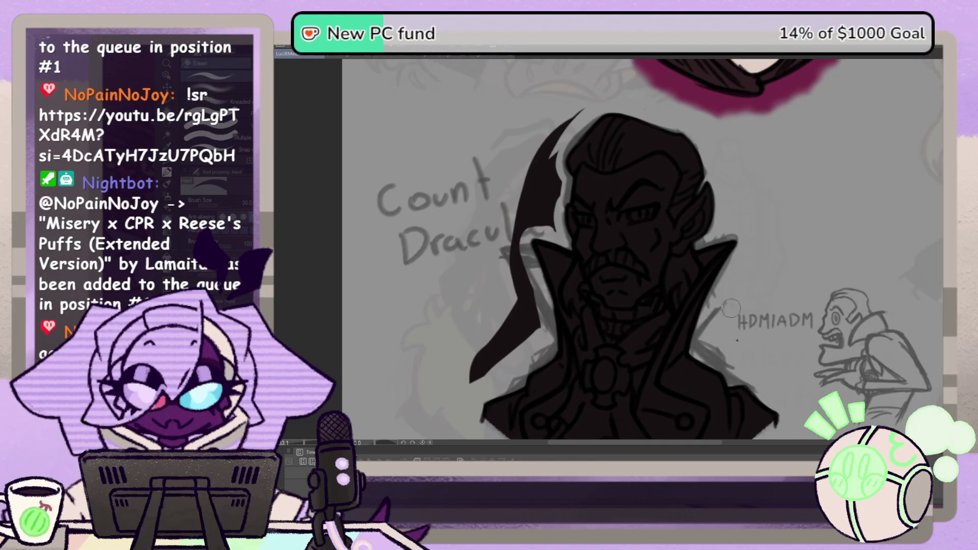
left_click(739, 334)
Step: Erase the leftover slivers of dark fill beside the Dracula lettering and above the shoulder below it
mouse_move(532, 331)
left_mouse_down()
mouse_move(514, 252)
mouse_move(524, 225)
mouse_move(553, 220)
mouse_move(556, 171)
mouse_move(591, 102)
left_mouse_up()
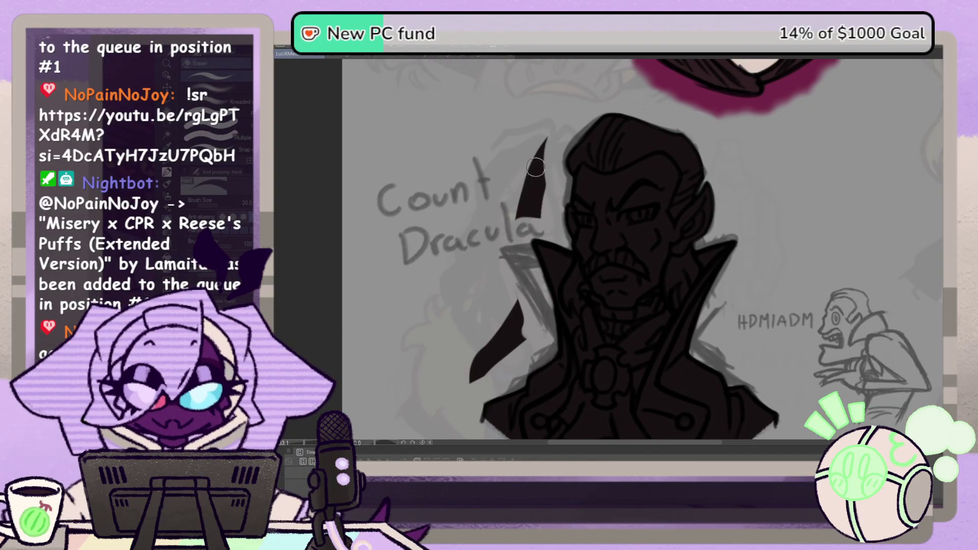
left_click_drag(535, 167, 532, 193)
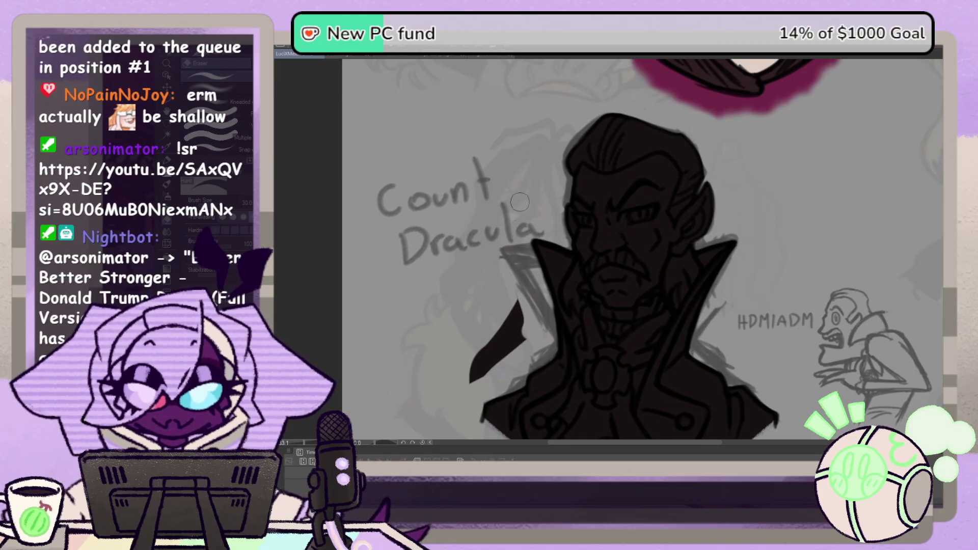
mouse_move(530, 334)
left_mouse_down()
mouse_move(469, 382)
mouse_move(514, 316)
mouse_move(507, 312)
mouse_move(474, 362)
left_mouse_up()
Step: Mirror the canvas and paint the shirt collar around the neck below the chin white
left_click(167, 111)
mouse_move(661, 316)
left_mouse_down()
mouse_move(655, 285)
mouse_move(669, 232)
mouse_move(644, 271)
mouse_move(666, 247)
left_mouse_up()
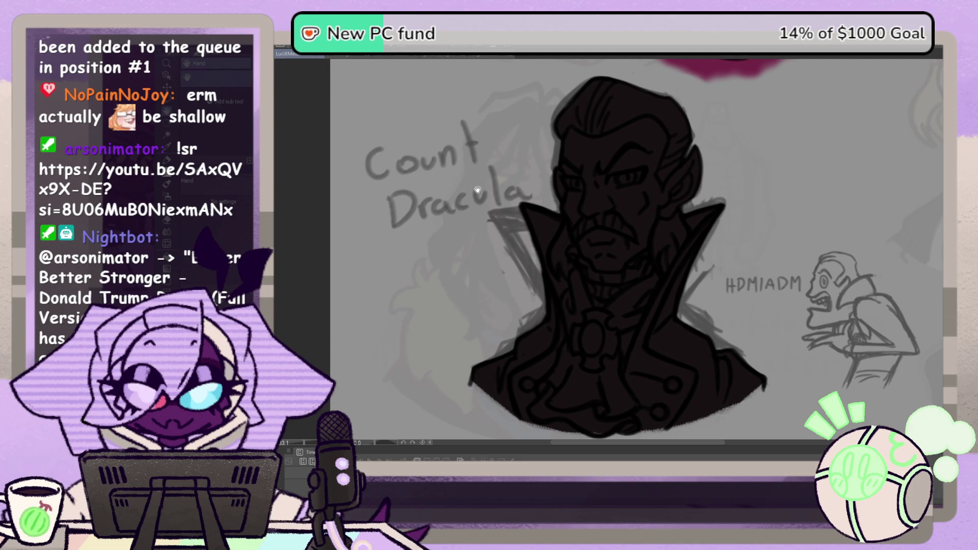
mouse_move(695, 361)
left_mouse_down()
mouse_move(710, 340)
mouse_move(695, 315)
left_mouse_up()
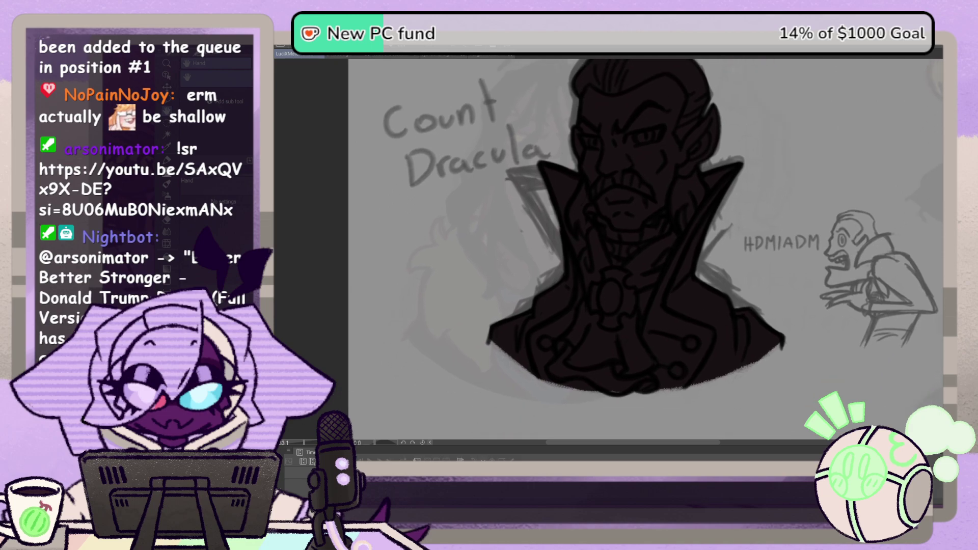
key("p")
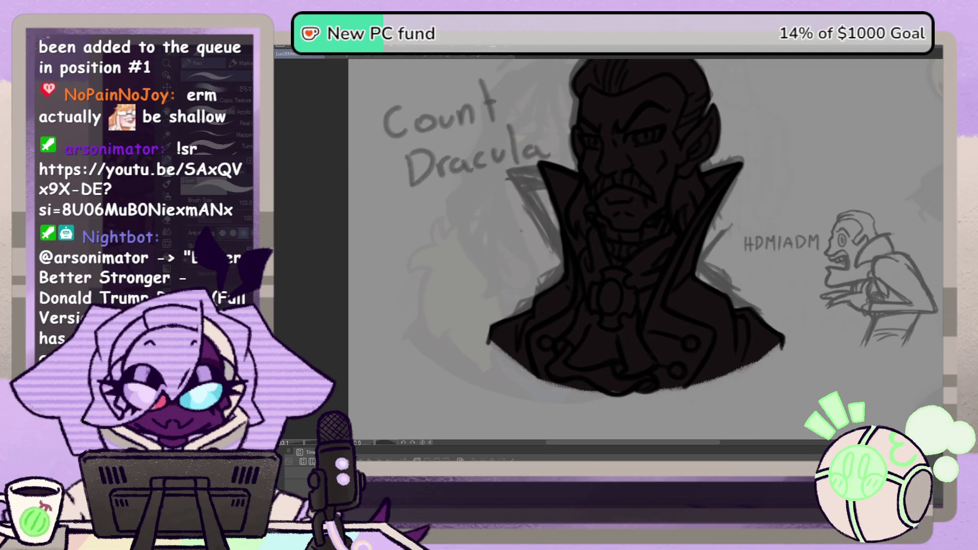
key("h")
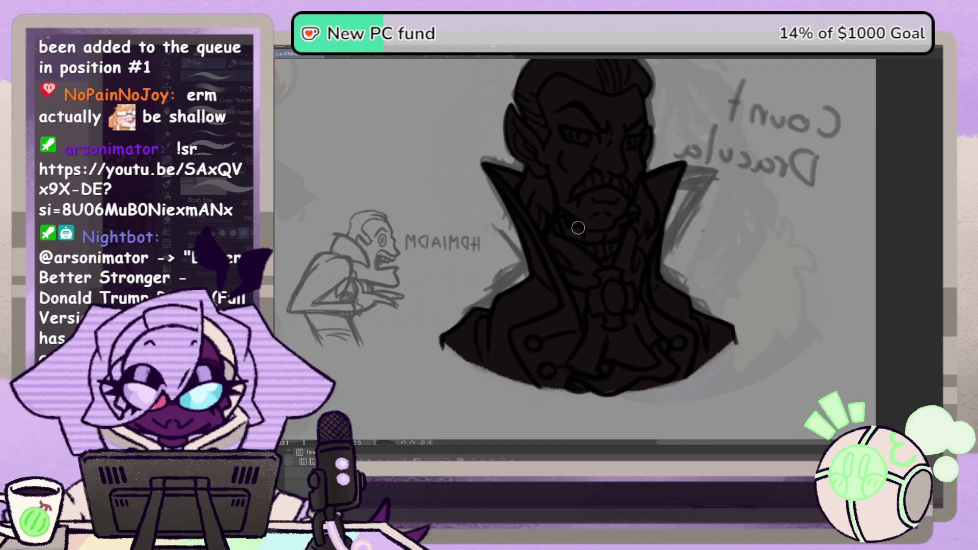
mouse_move(571, 232)
left_mouse_down()
mouse_move(609, 264)
mouse_move(616, 230)
mouse_move(632, 216)
mouse_move(593, 237)
left_mouse_up()
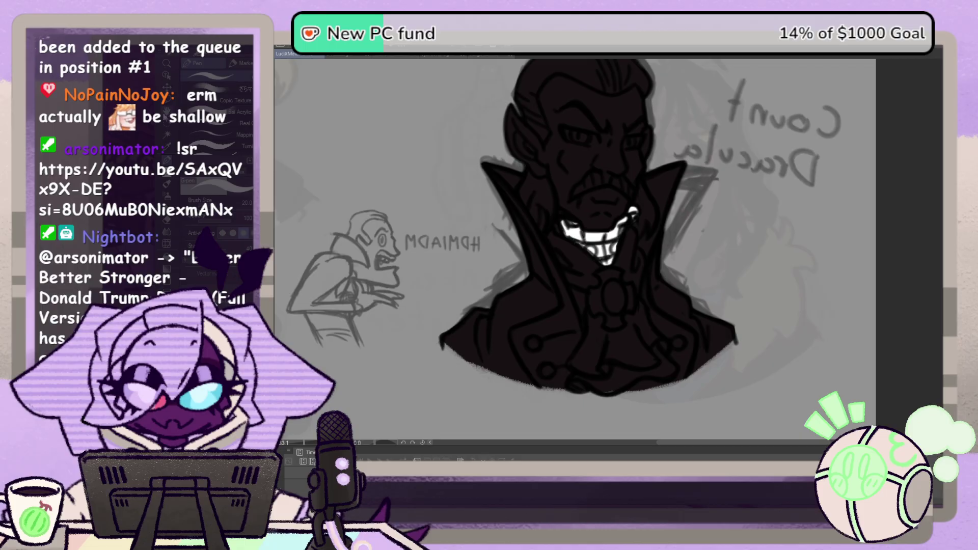
Step: Begin painting pale skin over the dark base around the eye and cheek on the ear side of Dracula's face
key("space")
left_click_drag(587, 192, 632, 248)
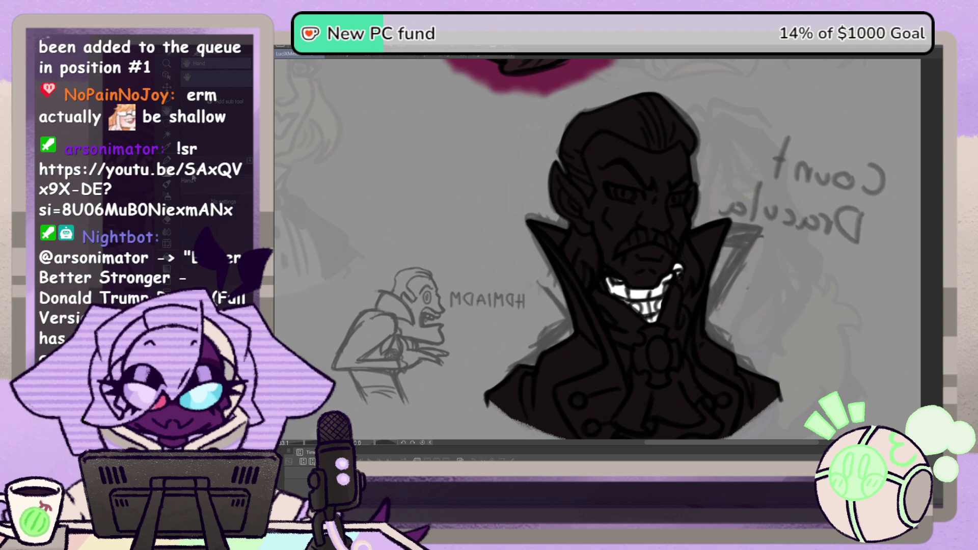
key("p")
mouse_move(626, 169)
left_mouse_down()
mouse_move(623, 214)
mouse_move(612, 173)
mouse_move(622, 219)
left_mouse_up()
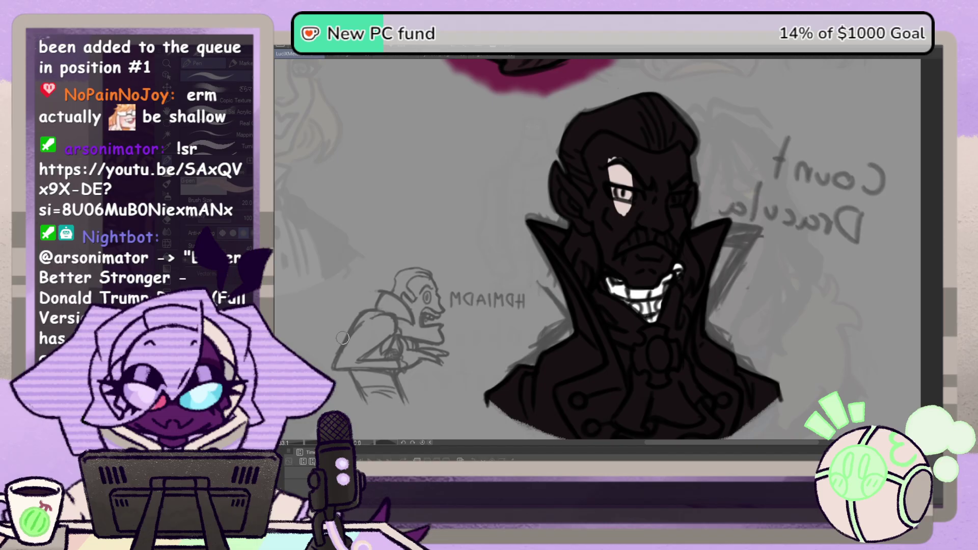
mouse_move(609, 169)
left_mouse_down()
mouse_move(612, 155)
mouse_move(612, 173)
mouse_move(601, 158)
mouse_move(647, 223)
mouse_move(678, 158)
mouse_move(606, 153)
mouse_move(582, 200)
mouse_move(606, 245)
mouse_move(658, 270)
mouse_move(688, 204)
mouse_move(642, 219)
left_mouse_up()
Step: Enlarge the brush and cover the rest of the face, forehead, ear and neck with the pale skin colour
key("bracketright")
key("bracketright")
key("bracketright")
key("bracketright")
key("bracketright")
key("bracketright")
key("bracketright")
key("bracketright")
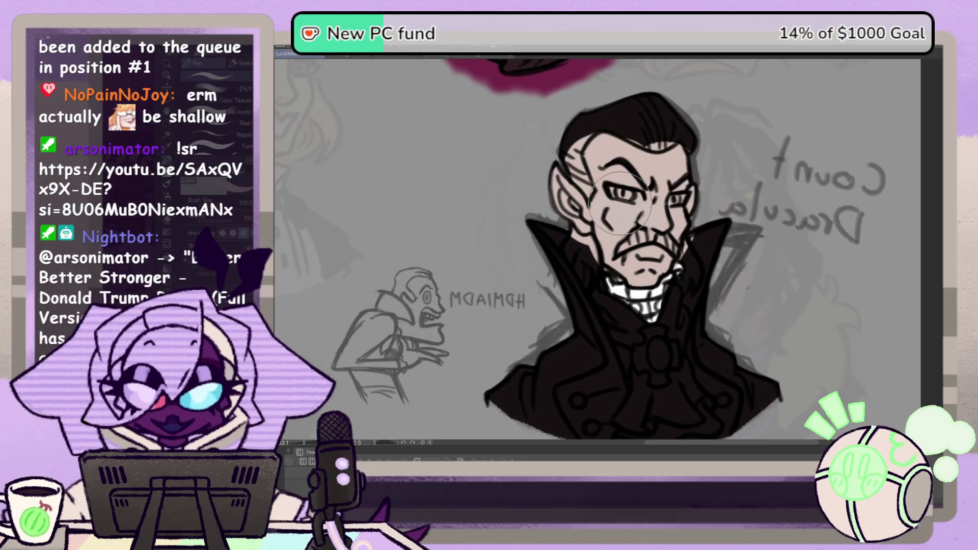
mouse_move(577, 193)
left_mouse_down()
mouse_move(611, 160)
mouse_move(669, 203)
mouse_move(657, 245)
mouse_move(643, 256)
mouse_move(604, 236)
left_mouse_up()
left_click_drag(582, 179, 617, 170)
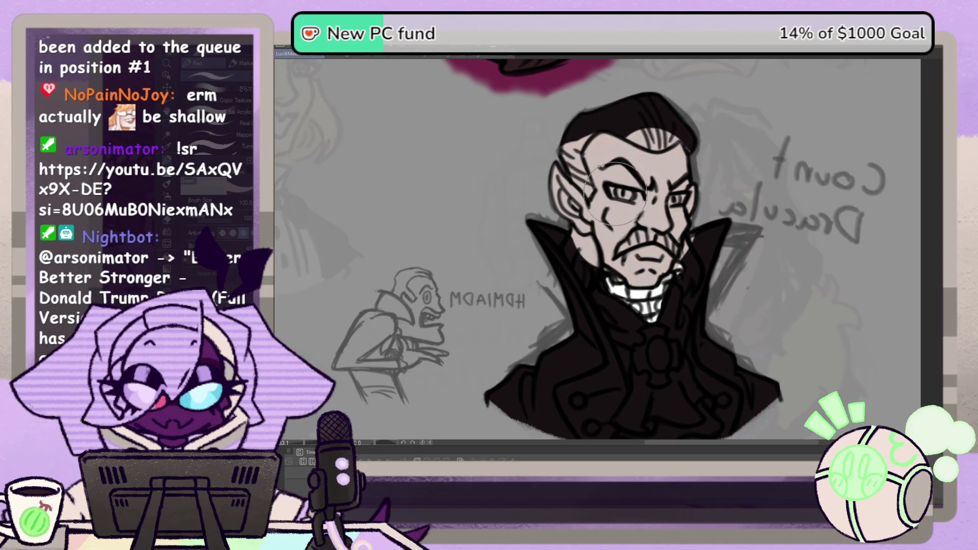
Step: Turn off the canvas mirroring and paint the hair area on top of the head with the pale skin colour
key("v")
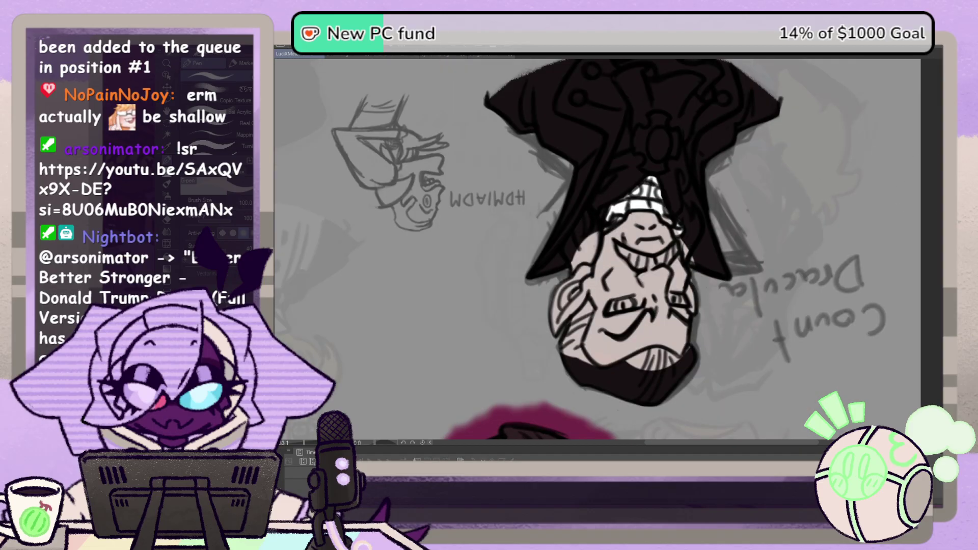
key("v")
key("h")
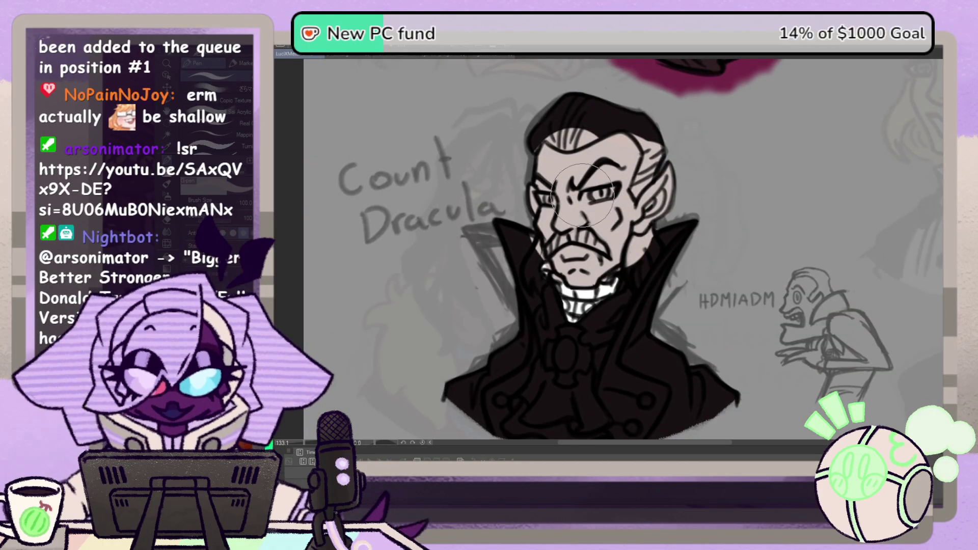
mouse_move(546, 133)
left_mouse_down()
mouse_move(586, 113)
mouse_move(646, 134)
left_mouse_up()
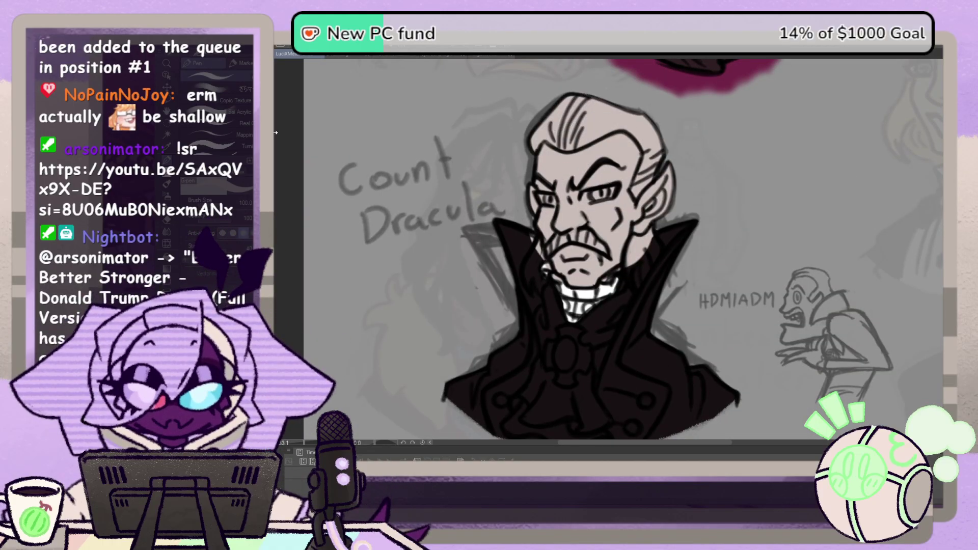
key("h")
Step: Paint the ruffled cravat below the brooch white, enlarging the brush for the wider folds
left_click_drag(552, 239, 626, 187)
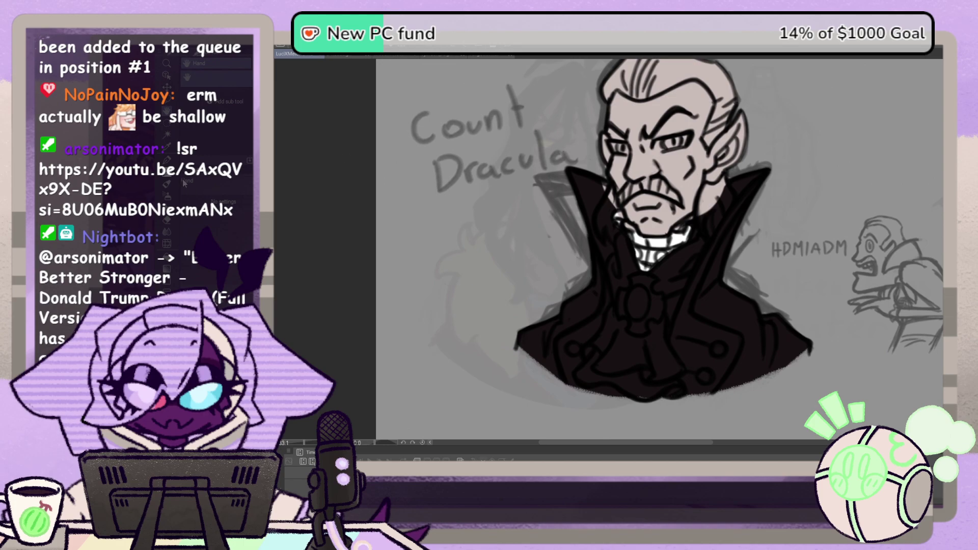
left_click(167, 184)
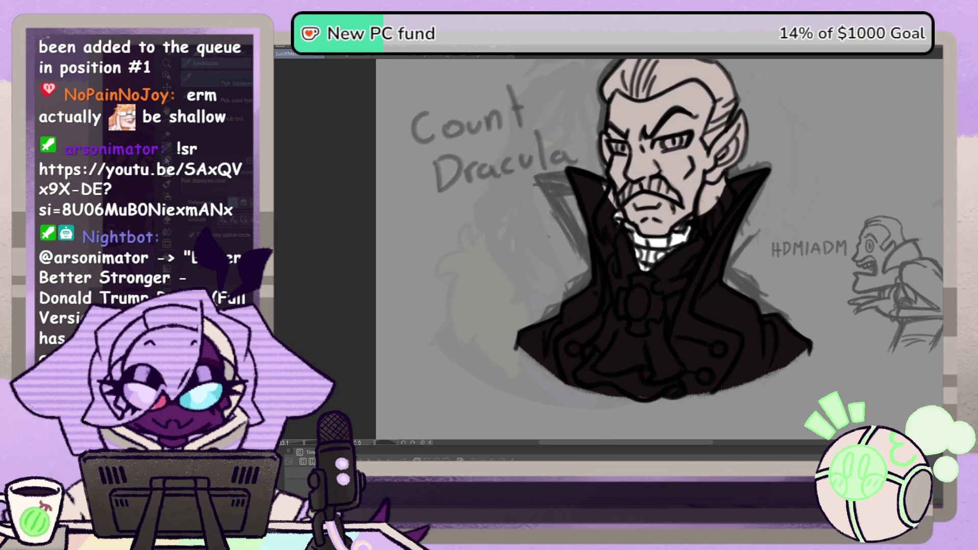
key("p")
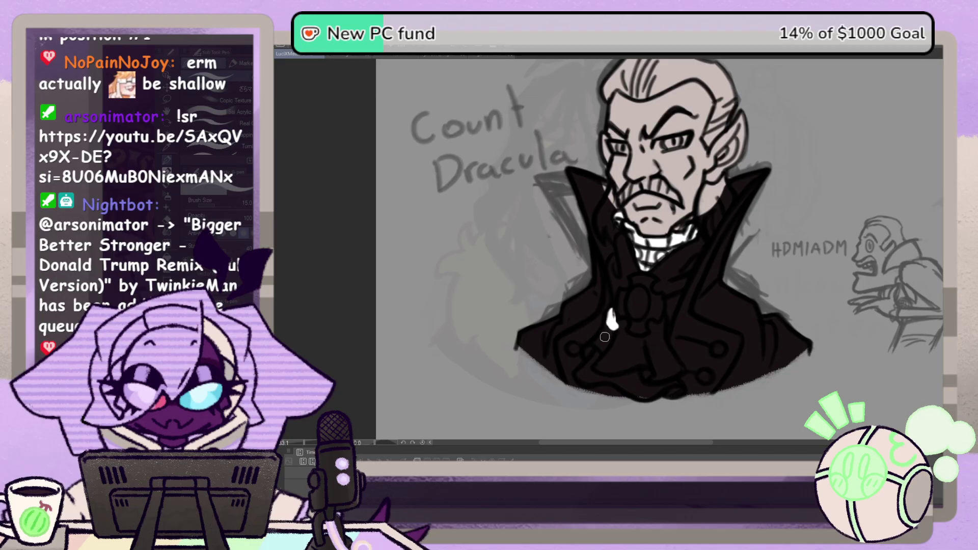
mouse_move(604, 336)
left_mouse_down()
mouse_move(584, 381)
mouse_move(623, 315)
mouse_move(632, 354)
mouse_move(615, 344)
mouse_move(606, 403)
mouse_move(657, 318)
mouse_move(656, 379)
mouse_move(643, 402)
mouse_move(672, 393)
mouse_move(679, 376)
mouse_move(655, 334)
mouse_move(621, 321)
left_mouse_up()
key("bracketright")
key("bracketright")
key("bracketright")
key("bracketright")
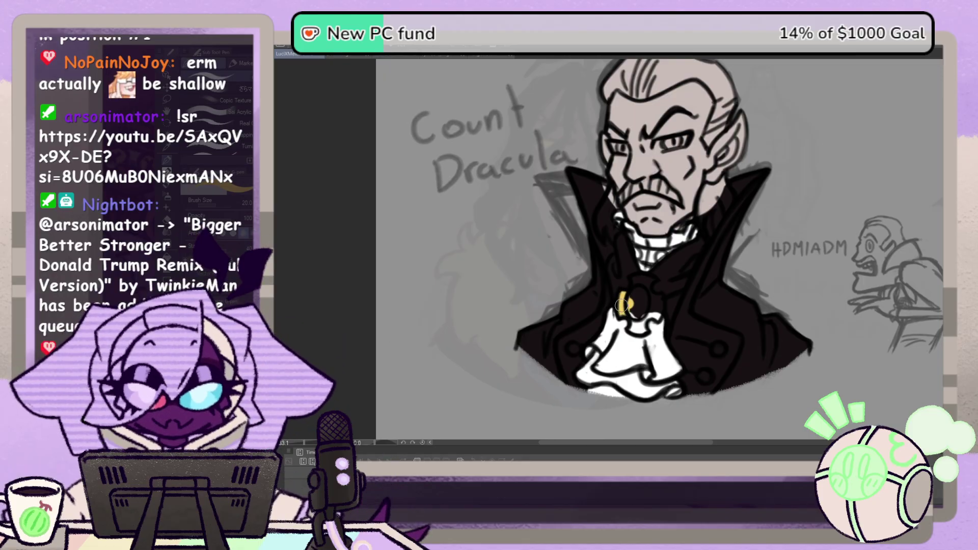
Step: Paint the brooch at the throat and the round coat buttons golden yellow
mouse_move(631, 298)
left_mouse_down()
mouse_move(637, 282)
mouse_move(658, 305)
left_mouse_up()
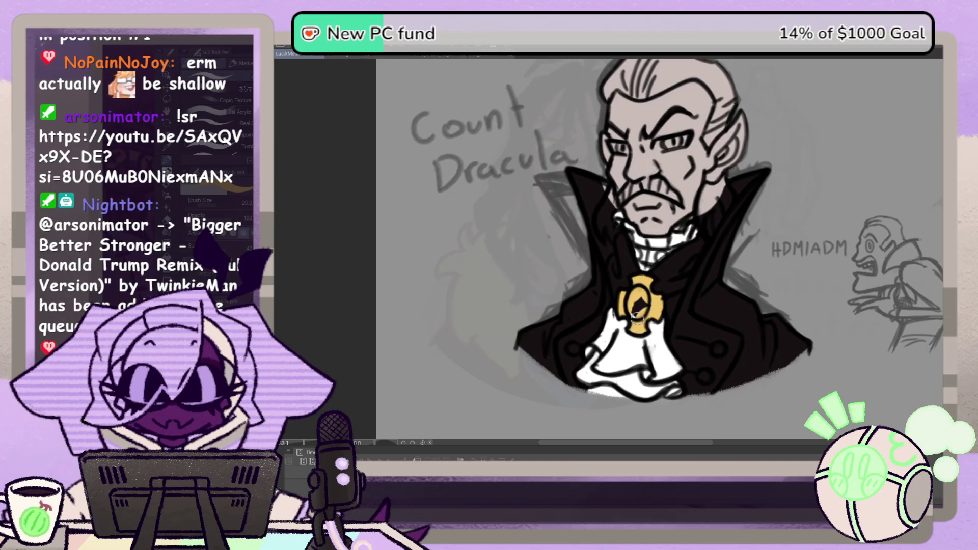
left_click_drag(635, 312, 640, 292)
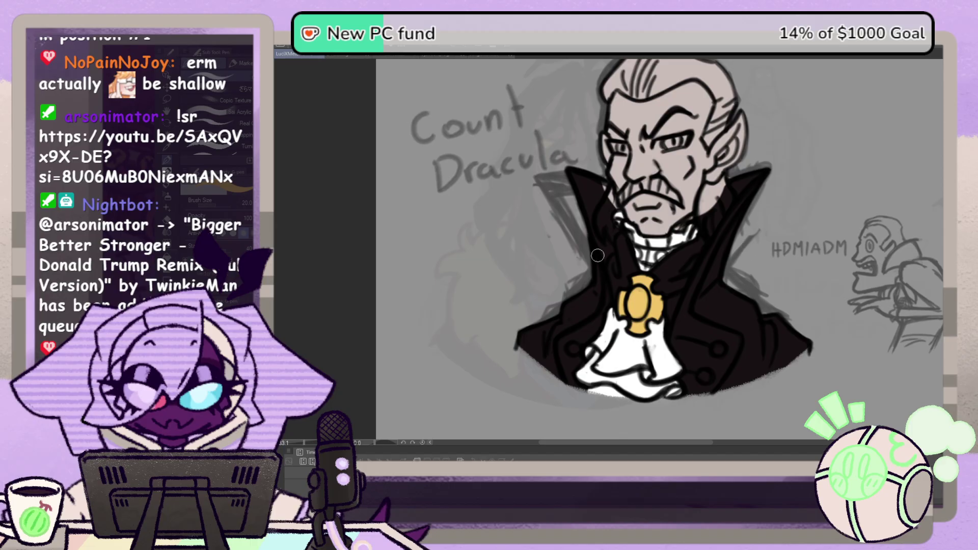
left_click_drag(718, 348, 707, 376)
Step: Paint the slicked-back hair, sideburns, moustache and locks behind the jaw dark grey
left_click_drag(458, 169, 416, 215)
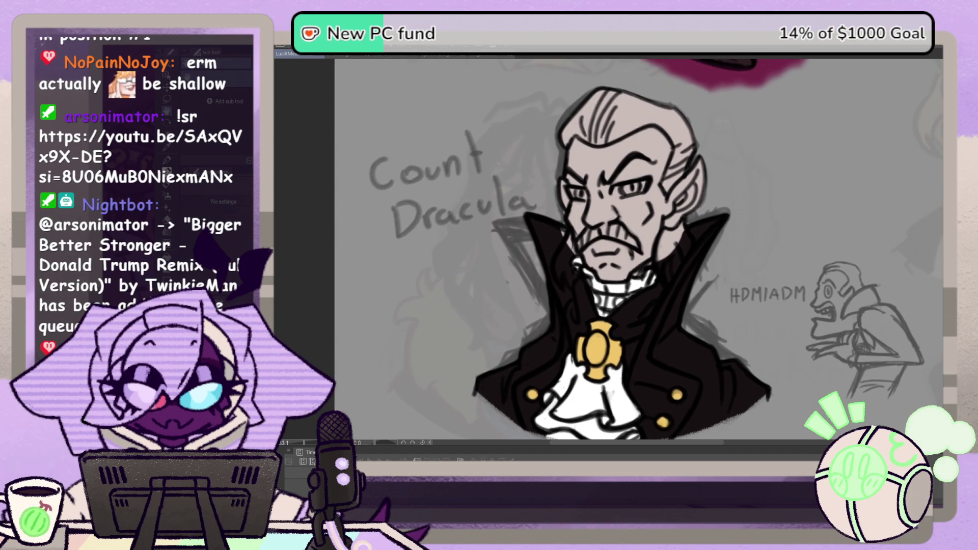
left_click(167, 160)
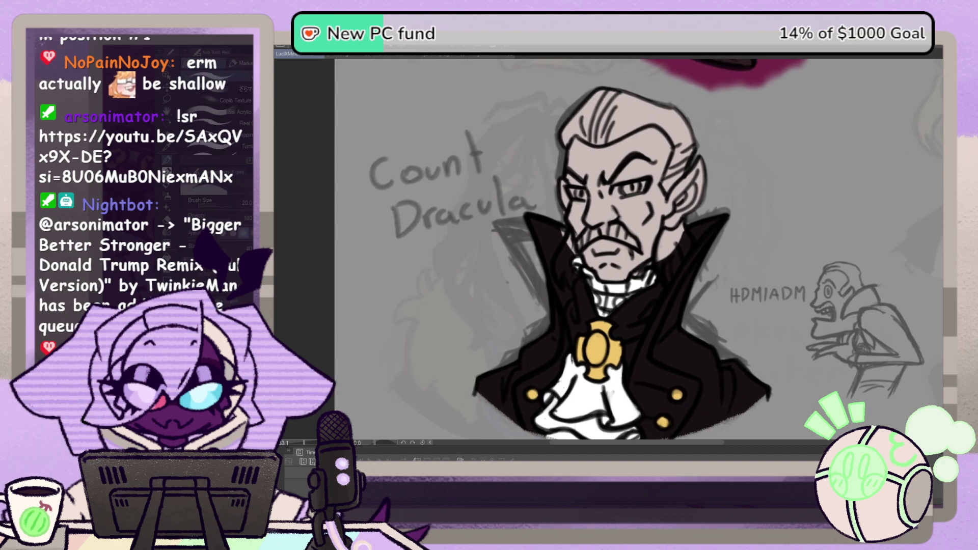
key("]")
mouse_move(586, 110)
left_mouse_down()
mouse_move(562, 142)
mouse_move(574, 124)
mouse_move(606, 140)
mouse_move(629, 122)
mouse_move(605, 131)
mouse_move(614, 109)
mouse_move(579, 102)
left_mouse_up()
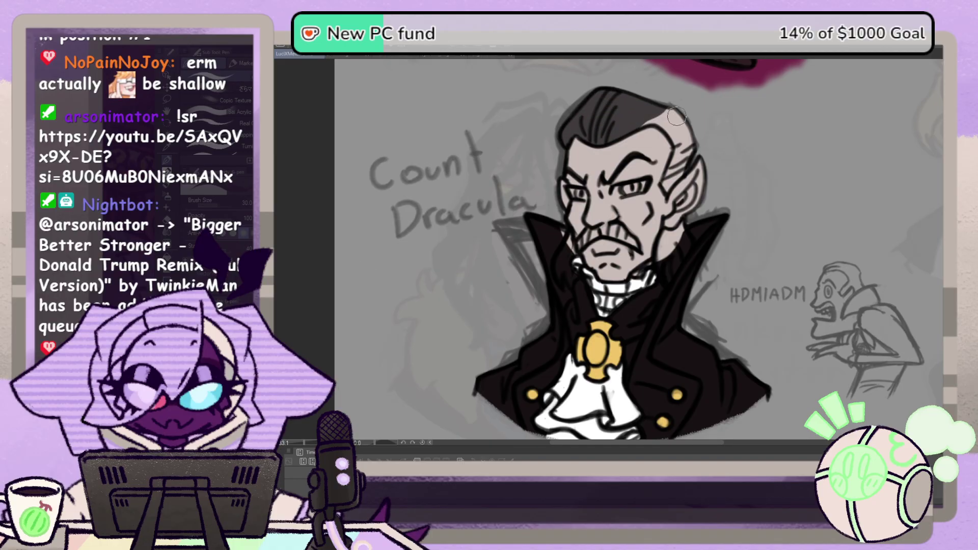
mouse_move(637, 121)
left_mouse_down()
mouse_move(668, 120)
mouse_move(663, 104)
mouse_move(685, 138)
mouse_move(673, 178)
left_mouse_up()
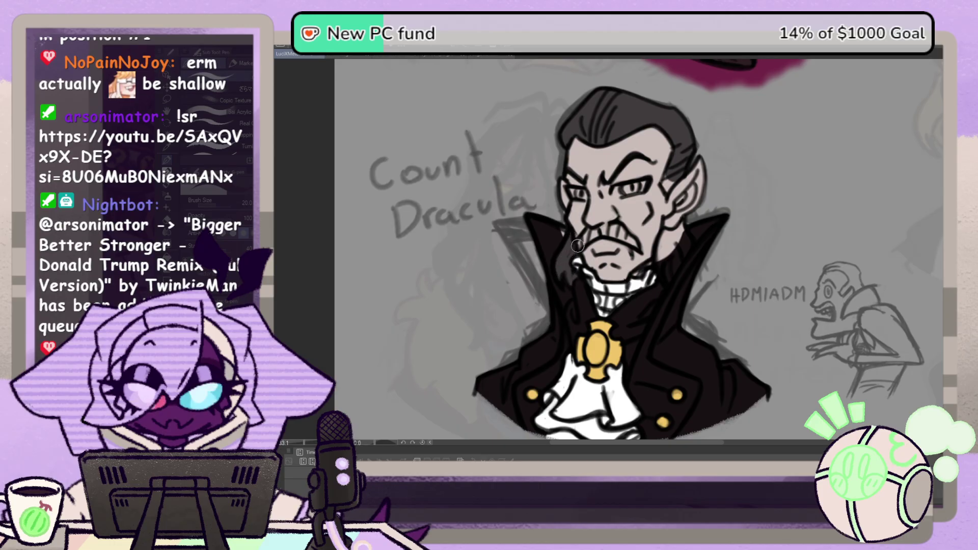
mouse_move(578, 246)
left_mouse_down()
mouse_move(614, 227)
mouse_move(632, 244)
left_mouse_up()
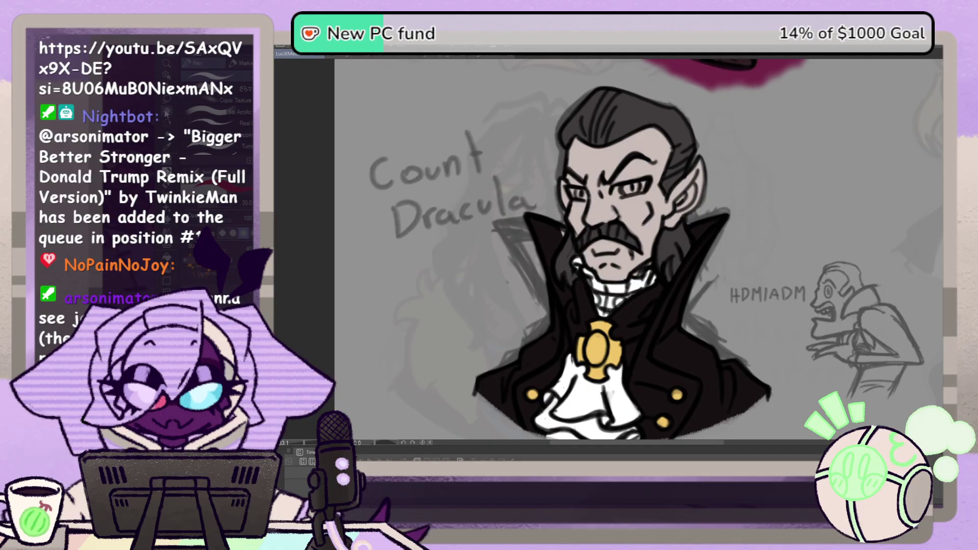
Step: Paint the coat's lapels on both sides of the cravat and the inner faces of the raised collar deep red
left_click_drag(448, 277, 426, 226)
left_click(177, 166)
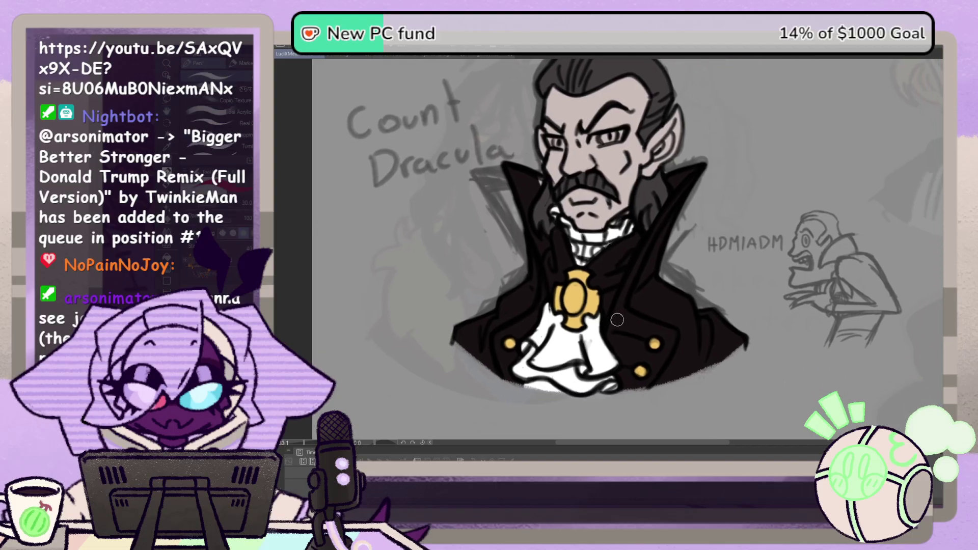
mouse_move(617, 319)
left_mouse_down()
mouse_move(611, 339)
mouse_move(627, 356)
mouse_move(629, 387)
mouse_move(643, 382)
mouse_move(671, 335)
mouse_move(629, 317)
mouse_move(643, 353)
mouse_move(644, 332)
mouse_move(665, 336)
mouse_move(623, 340)
left_mouse_up()
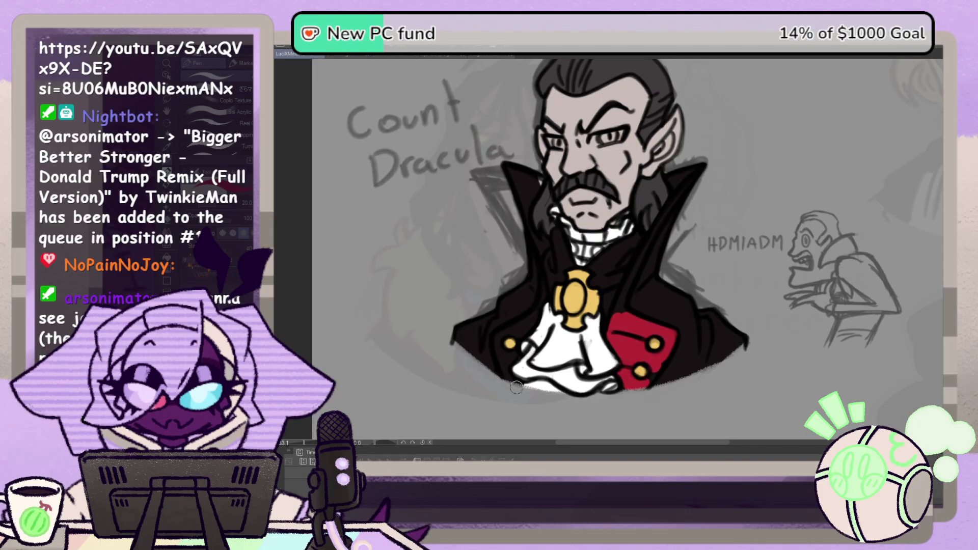
mouse_move(510, 379)
left_mouse_down()
mouse_move(513, 355)
mouse_move(495, 341)
mouse_move(530, 319)
left_mouse_up()
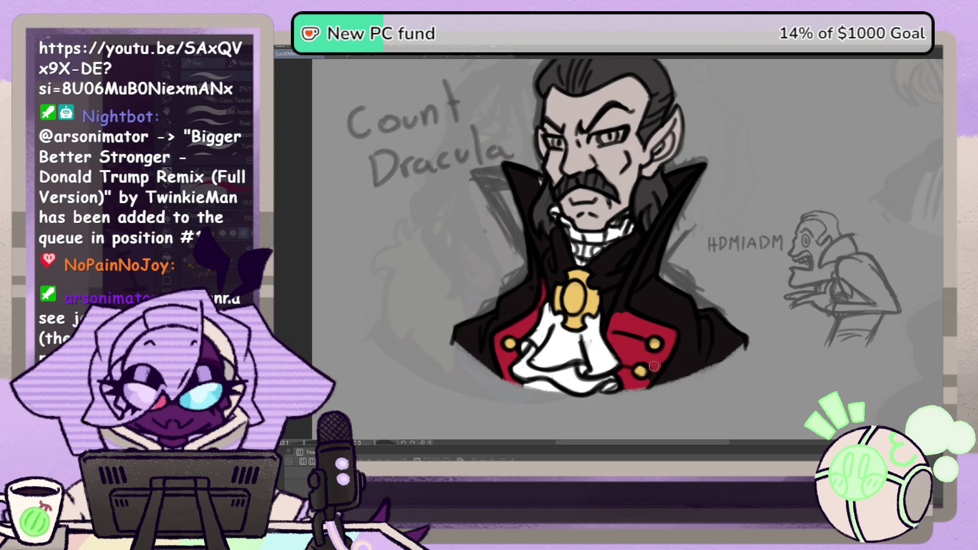
mouse_move(629, 315)
left_mouse_down()
mouse_move(622, 298)
mouse_move(688, 180)
mouse_move(673, 173)
mouse_move(686, 168)
left_mouse_up()
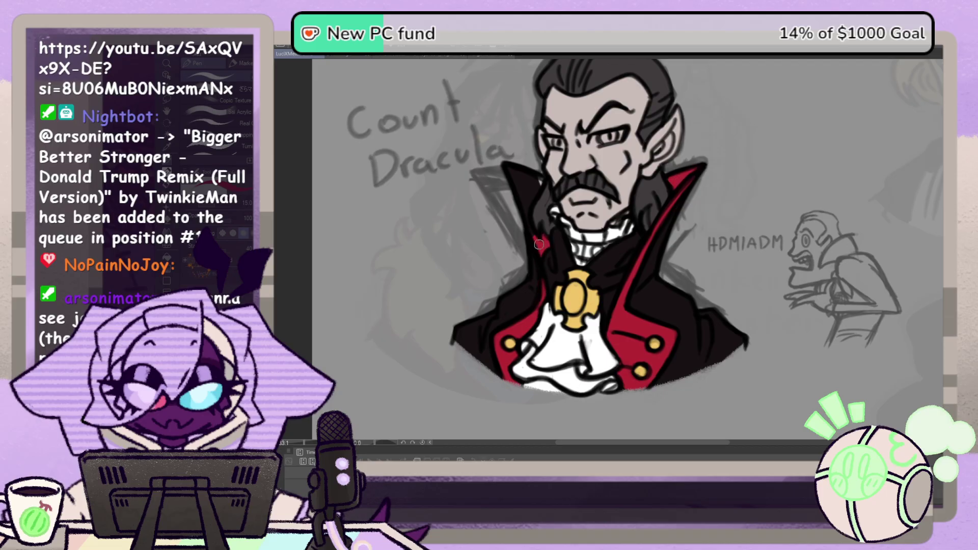
mouse_move(539, 245)
left_mouse_down()
mouse_move(522, 196)
mouse_move(541, 179)
mouse_move(522, 159)
left_mouse_up()
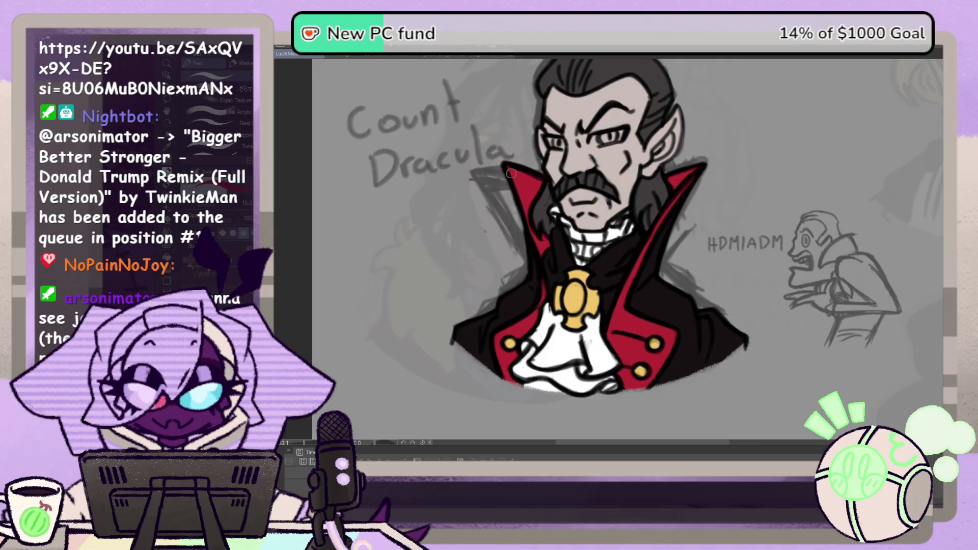
Step: Paint the coat's shoulders and outer collar black on both sides of the bust
left_click(170, 145)
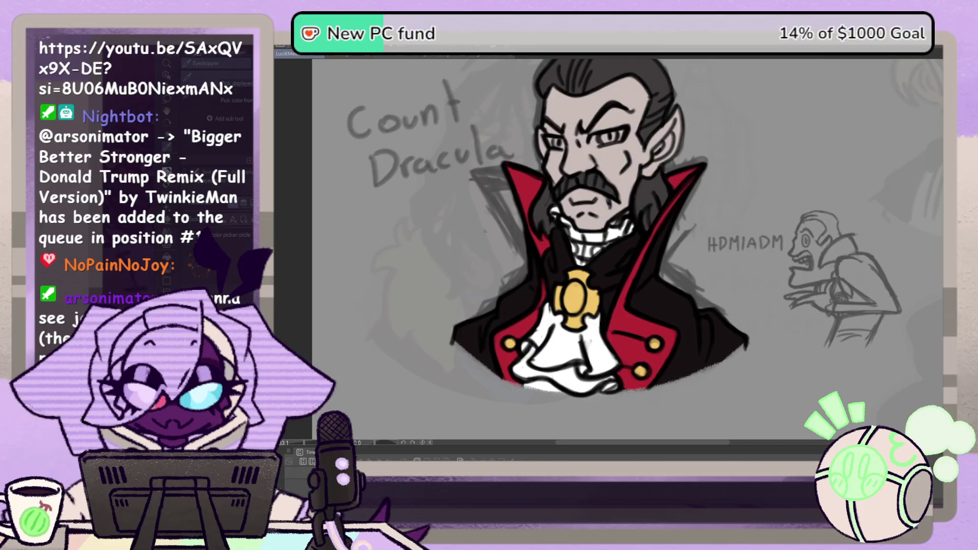
key("p")
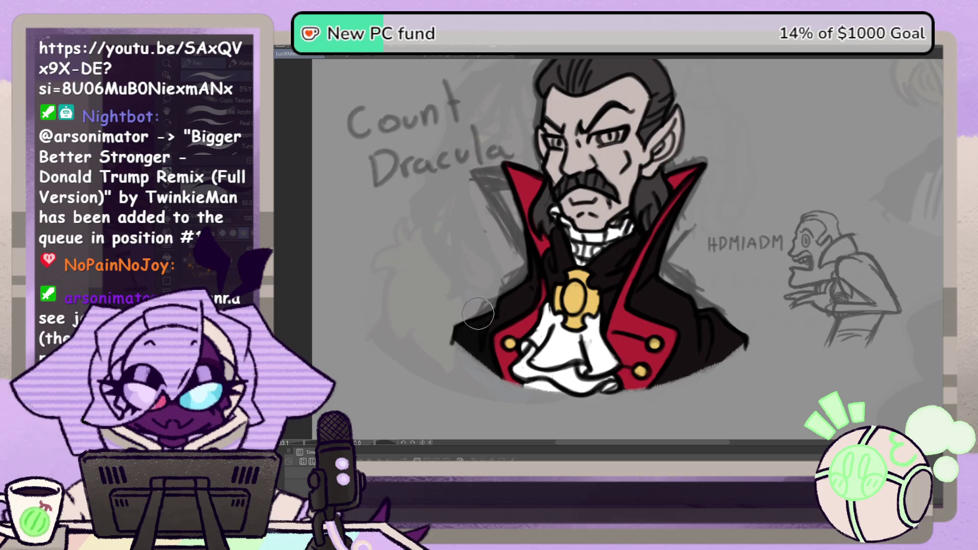
mouse_move(466, 343)
left_mouse_down()
mouse_move(525, 279)
mouse_move(517, 272)
left_mouse_up()
mouse_move(693, 316)
left_mouse_down()
mouse_move(678, 377)
mouse_move(701, 340)
mouse_move(744, 324)
left_mouse_up()
mouse_move(703, 352)
left_mouse_down()
mouse_move(696, 377)
mouse_move(734, 344)
mouse_move(675, 381)
mouse_move(714, 332)
mouse_move(678, 312)
mouse_move(683, 296)
mouse_move(666, 288)
mouse_move(648, 301)
left_mouse_up()
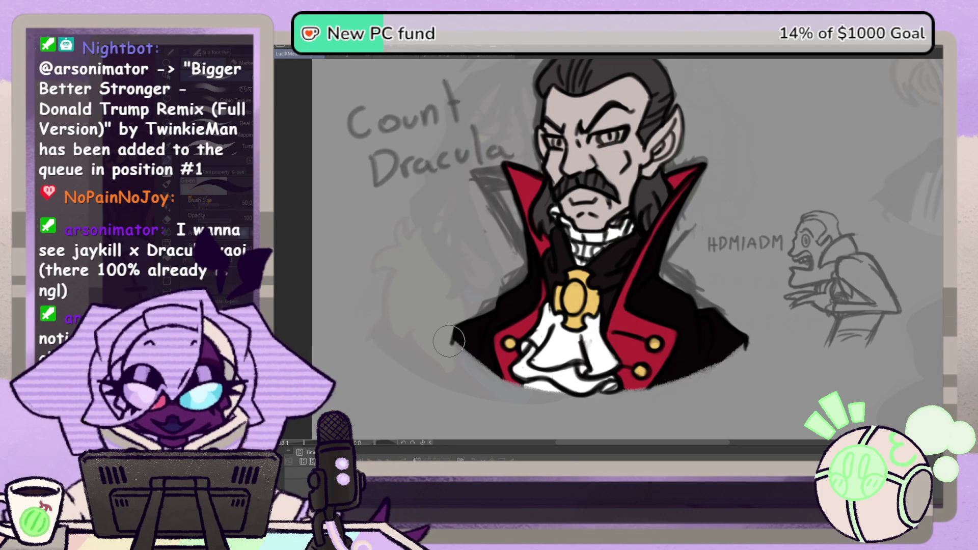
Step: Paint the brooch's oval gem bright pinkish red and the shirt gap between the brooch and the lapel white
key("space")
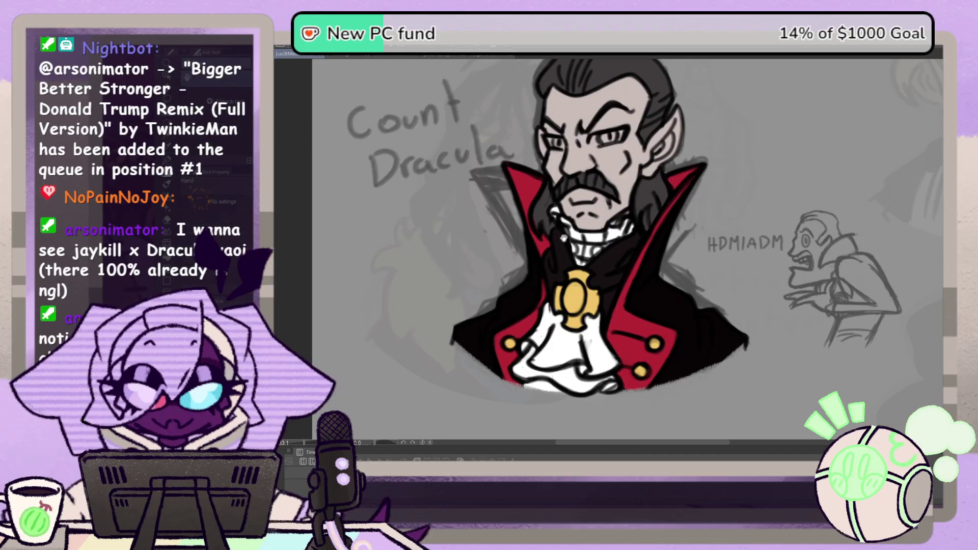
mouse_move(564, 238)
left_mouse_down()
mouse_move(562, 271)
mouse_move(575, 241)
left_mouse_up()
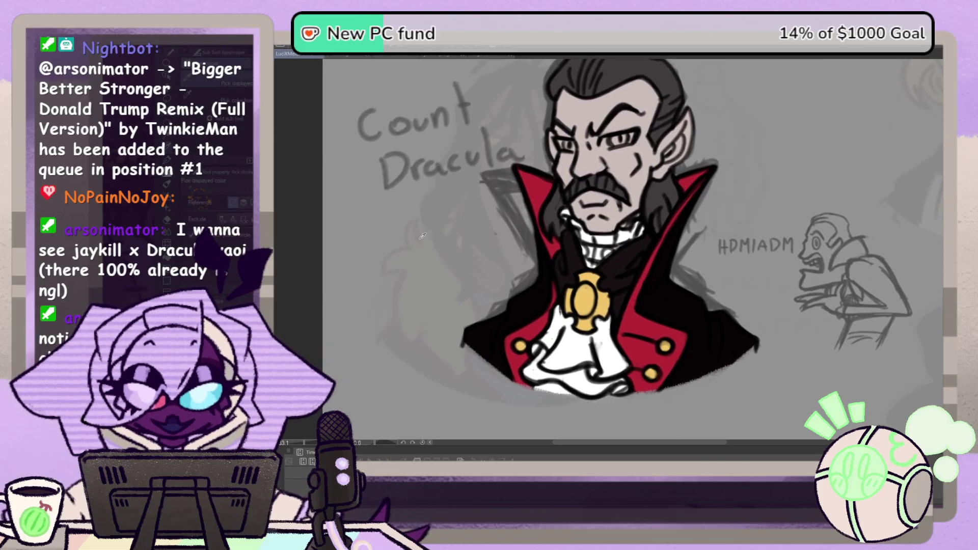
left_click(533, 335, "alt")
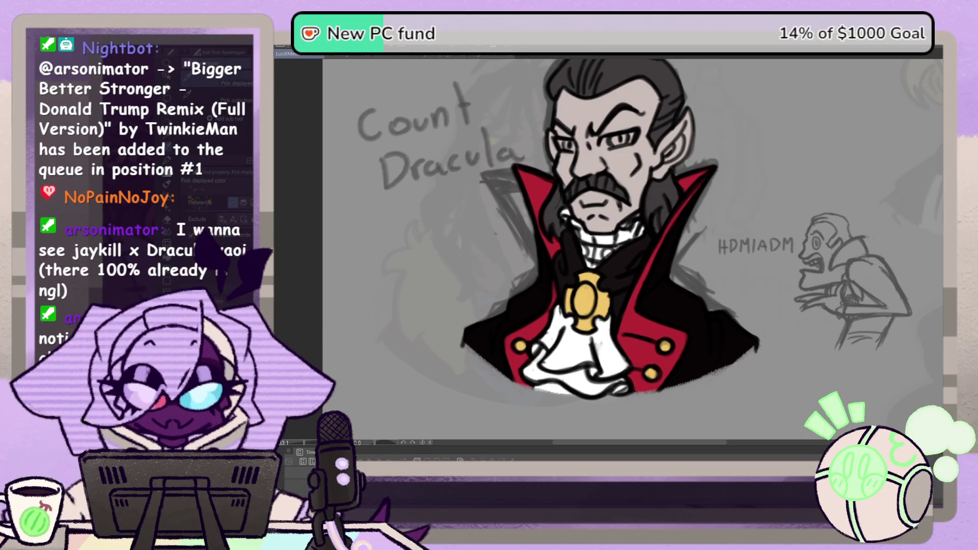
left_click(170, 160)
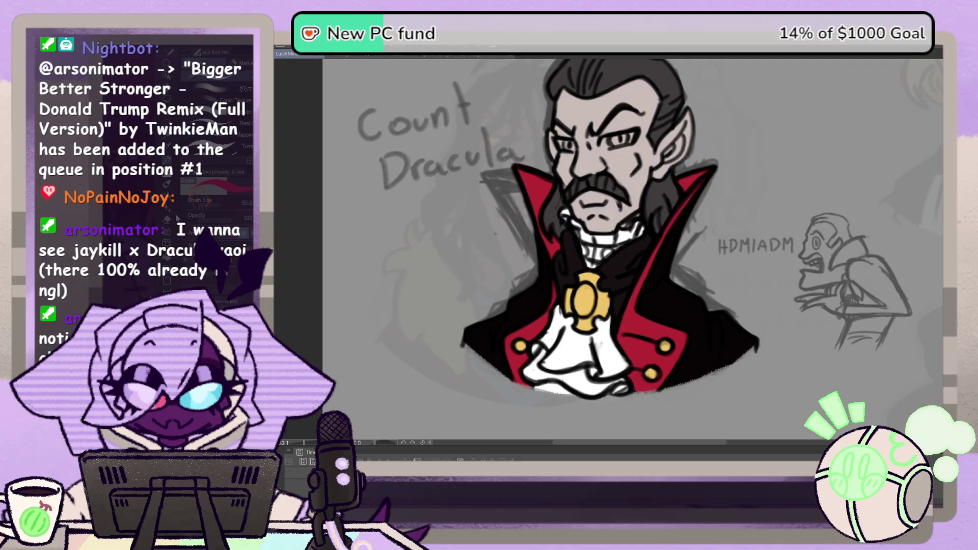
left_click(583, 305)
mouse_move(583, 305)
left_mouse_down()
mouse_move(586, 295)
mouse_move(581, 303)
left_mouse_up()
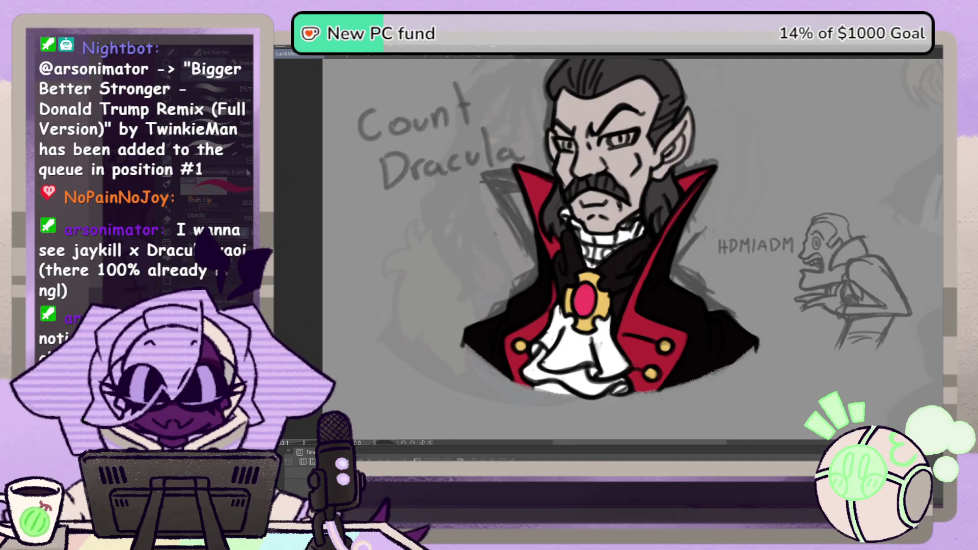
left_click(598, 350, "alt")
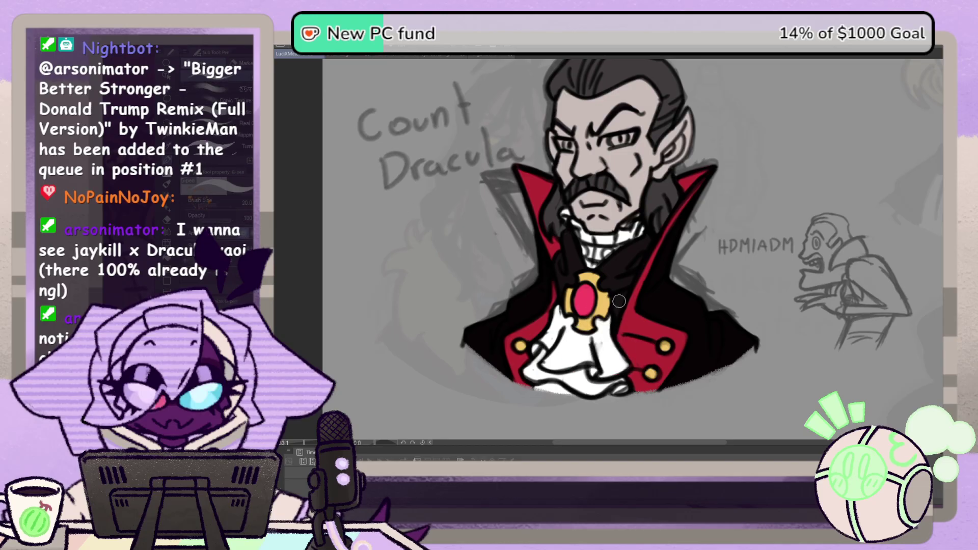
mouse_move(619, 301)
left_mouse_down()
mouse_move(609, 326)
mouse_move(621, 297)
left_mouse_up()
Step: Touch up the skin around the mouth and chin with the skin tone sampled from the chin
left_click(169, 144)
left_click(612, 214)
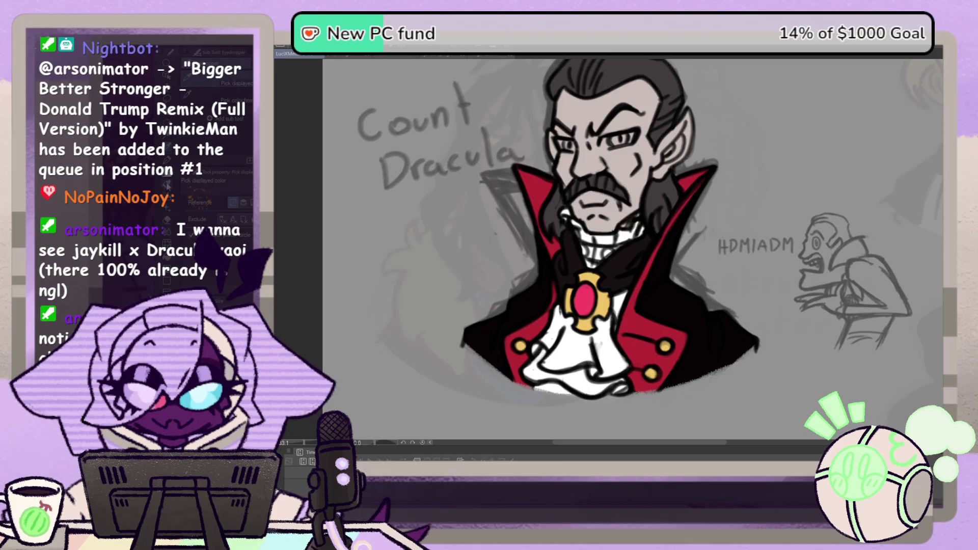
left_click(168, 160)
left_click(219, 329)
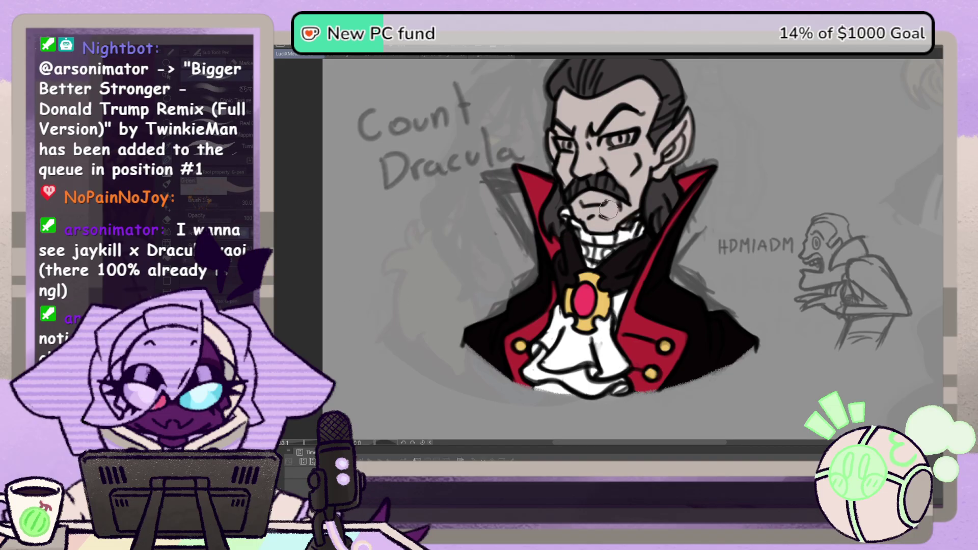
mouse_move(581, 207)
left_mouse_down()
mouse_move(592, 200)
mouse_move(622, 221)
mouse_move(620, 210)
left_mouse_up()
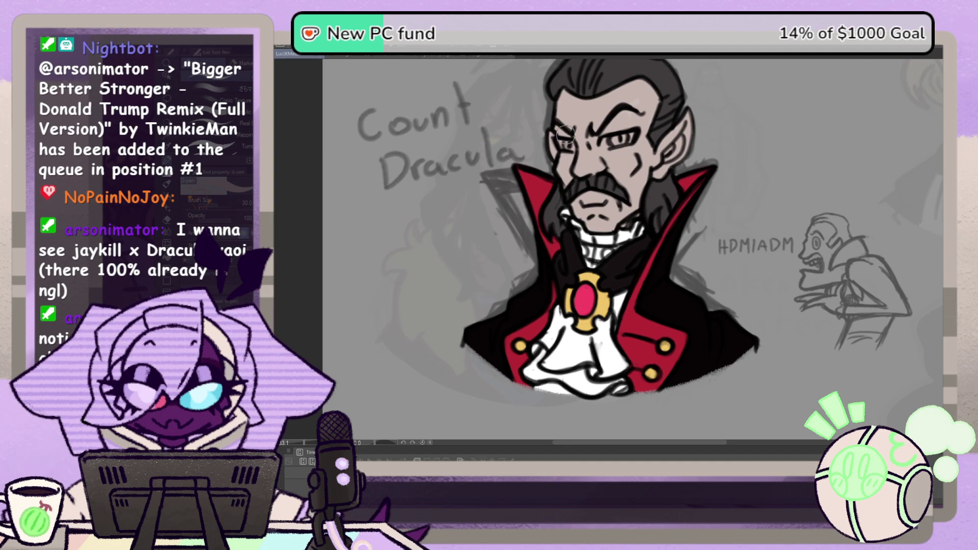
Step: Fill the coat's lapels and the inner faces of the raised collar with a darker crimson
key("space")
left_click_drag(500, 159, 508, 187)
key("alt")
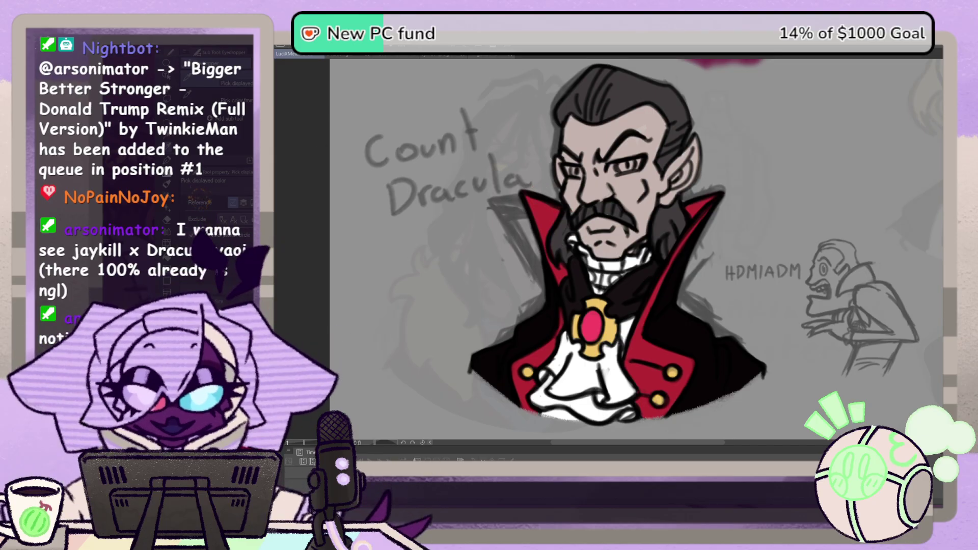
key("g")
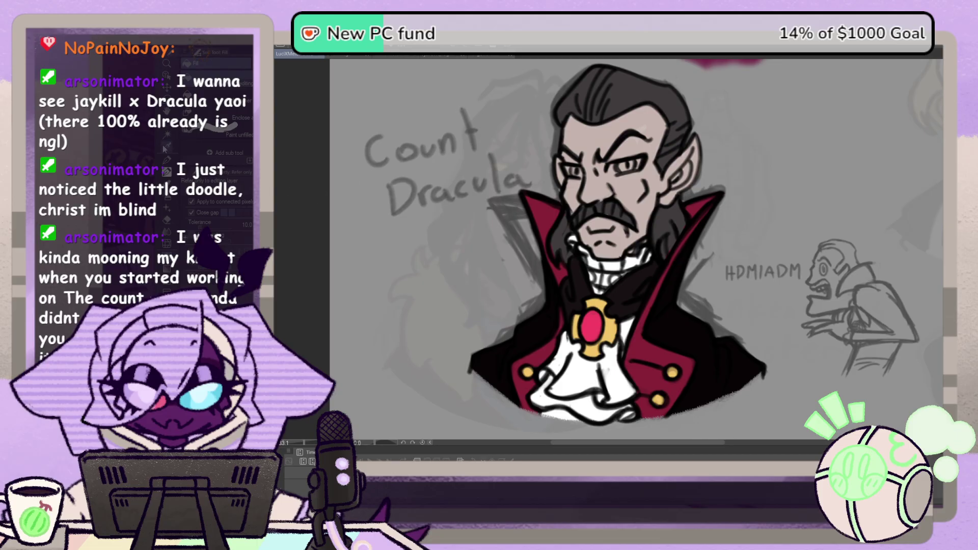
Step: Repaint the locks behind the jaw, the moustache and the hair at the temples a lighter, brownish grey
key("i")
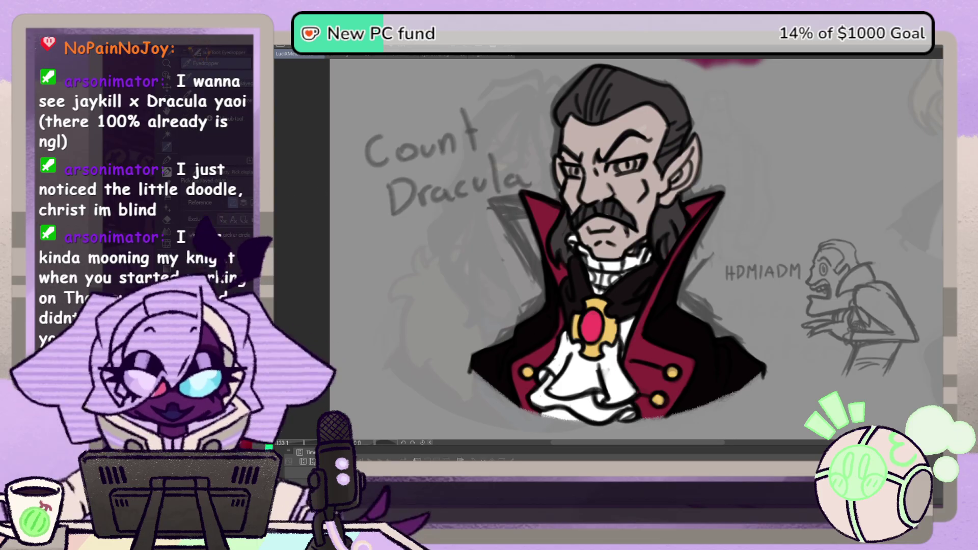
key("h")
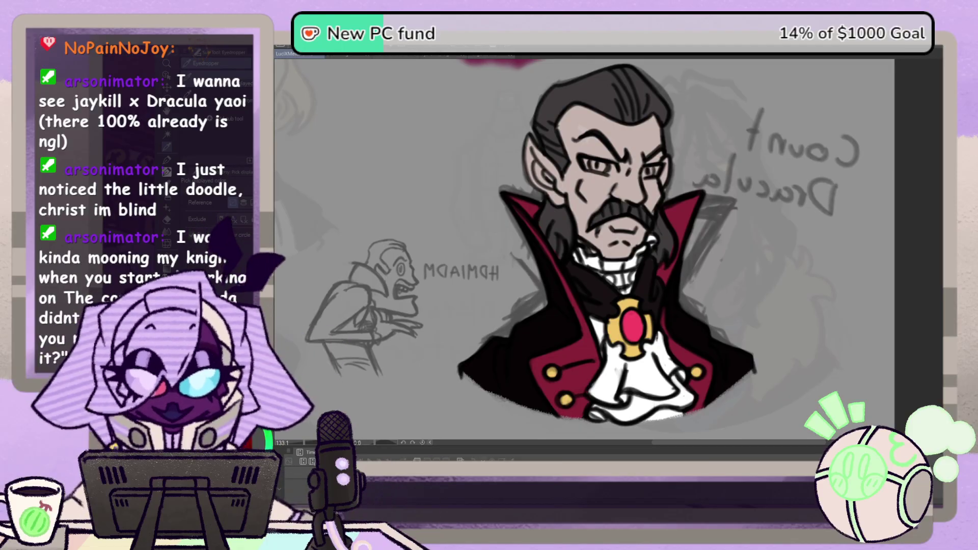
key("p")
key("[")
key("[")
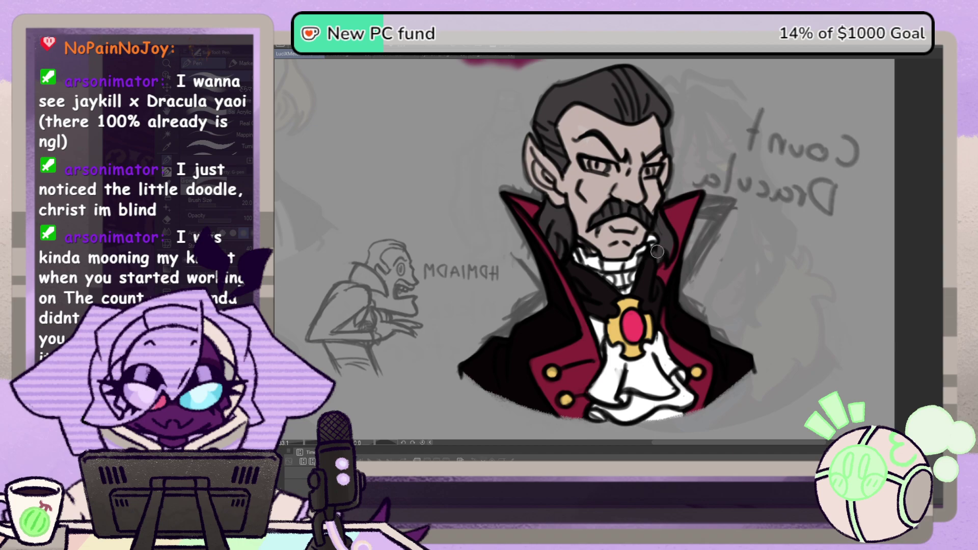
mouse_move(657, 257)
left_mouse_down()
mouse_move(670, 247)
mouse_move(661, 216)
left_mouse_up()
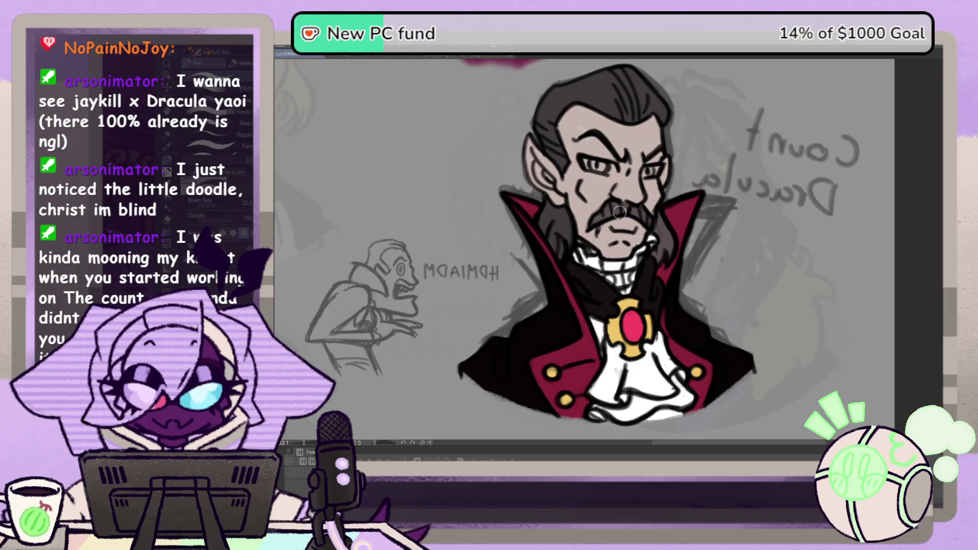
mouse_move(564, 240)
left_mouse_down()
mouse_move(561, 257)
mouse_move(567, 235)
mouse_move(546, 206)
mouse_move(548, 230)
left_mouse_up()
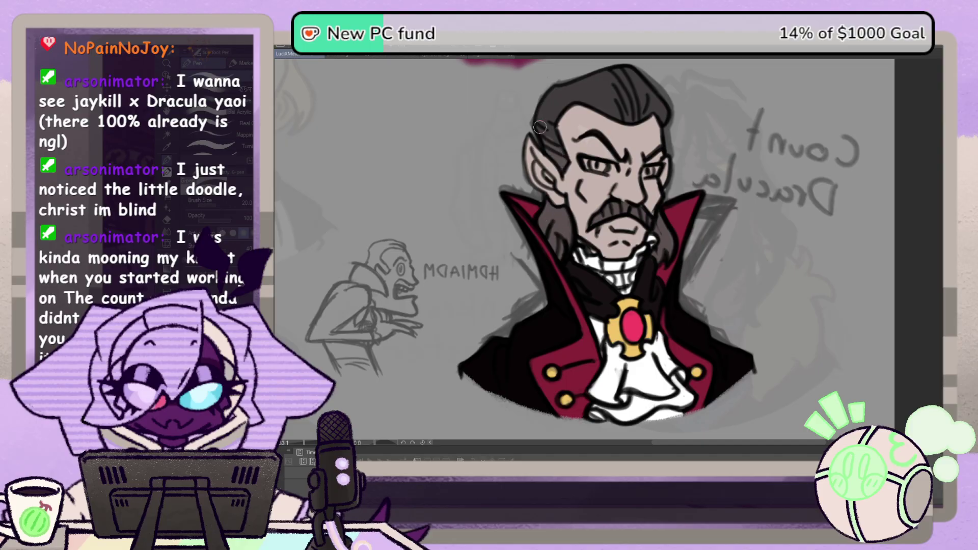
left_click_drag(557, 104, 568, 85)
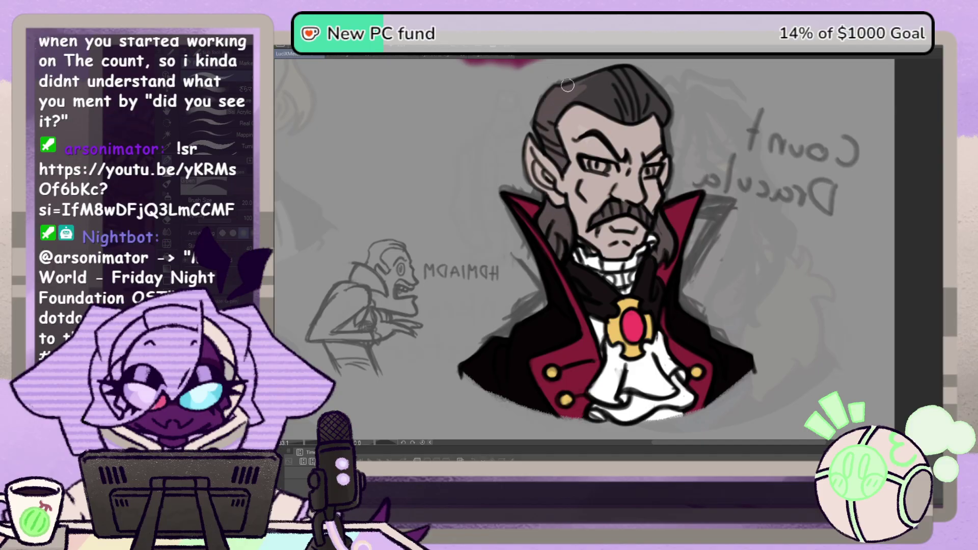
Step: Turn the slicked-back hair on top of the head and the lock behind the ear black using the Eraser
left_click(168, 227)
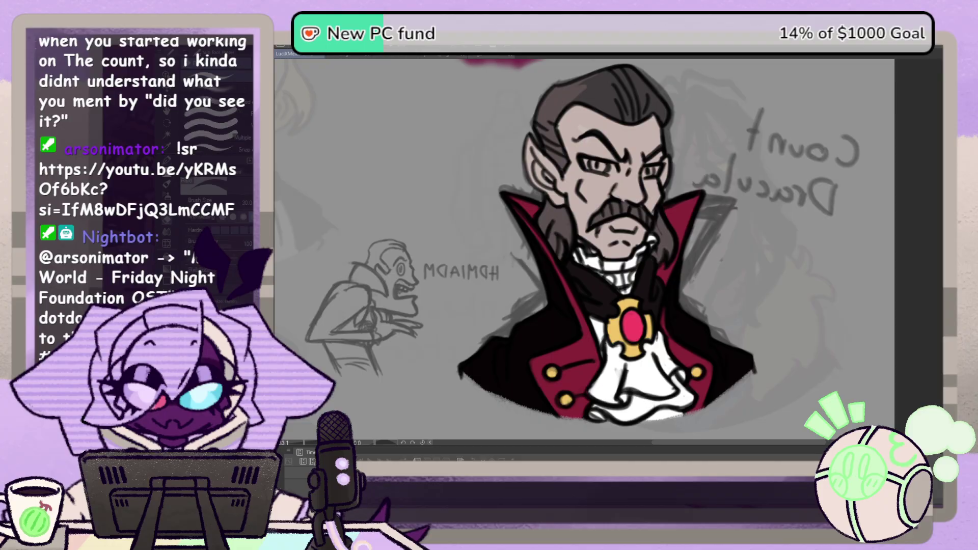
mouse_move(562, 240)
left_mouse_down()
mouse_move(561, 256)
mouse_move(543, 220)
mouse_move(548, 204)
mouse_move(560, 240)
mouse_move(569, 230)
mouse_move(551, 214)
left_mouse_up()
mouse_move(557, 123)
left_mouse_down()
mouse_move(539, 127)
mouse_move(556, 130)
mouse_move(576, 84)
mouse_move(535, 120)
mouse_move(566, 99)
mouse_move(617, 115)
mouse_move(660, 110)
mouse_move(667, 120)
mouse_move(656, 95)
mouse_move(627, 108)
mouse_move(612, 95)
mouse_move(581, 94)
mouse_move(579, 77)
left_mouse_up()
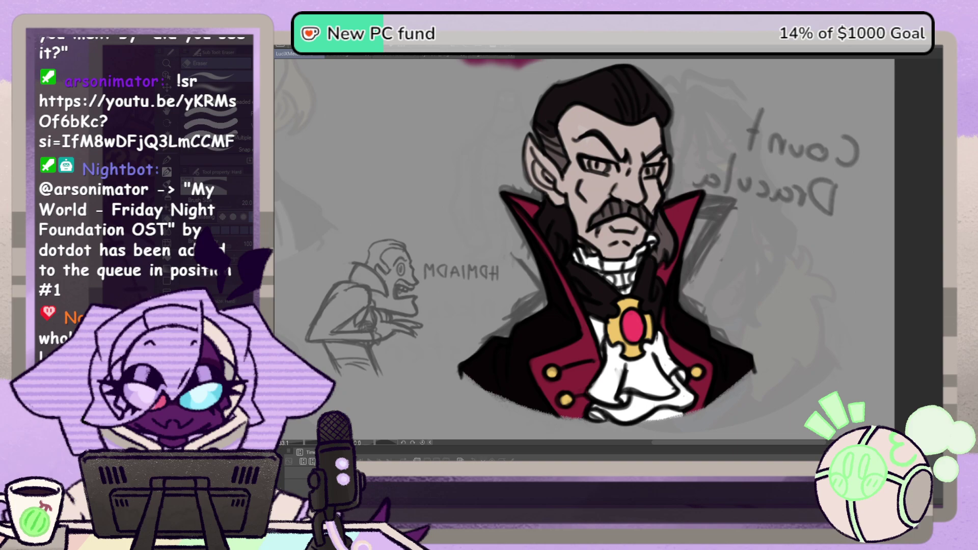
key("h")
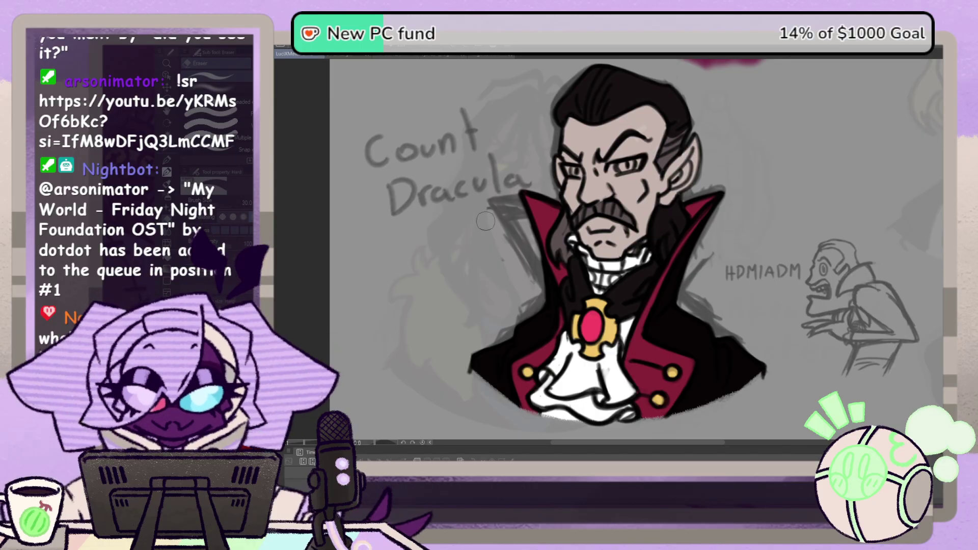
Step: Paint the lock of hair behind the pointed ear brownish grey again with the sampled hair colour
key("i")
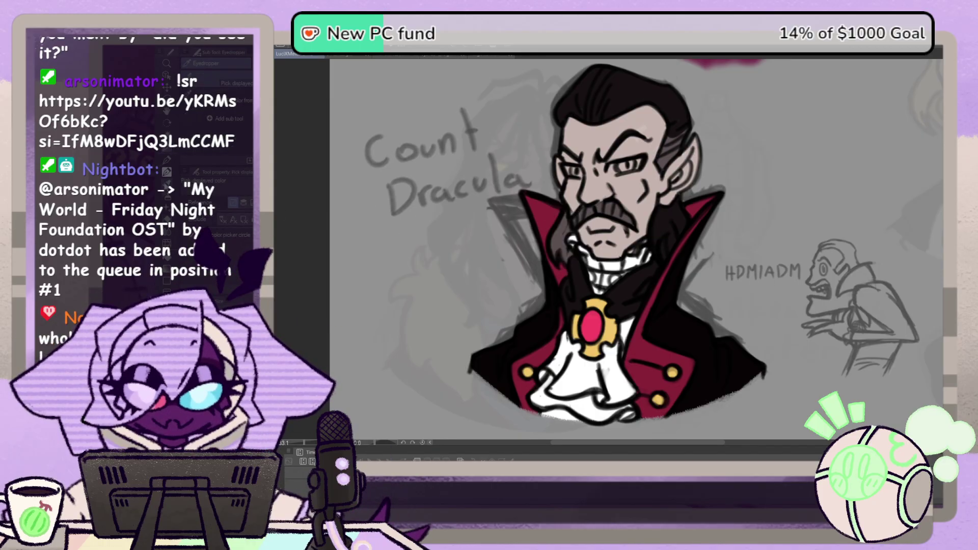
left_click(172, 170)
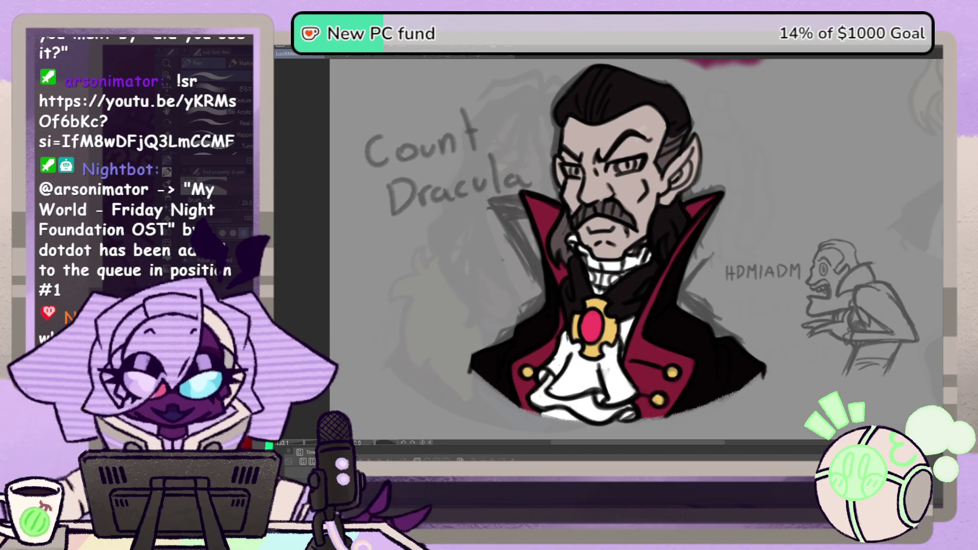
key("bracketright")
key("bracketright")
left_click_drag(663, 231, 662, 239)
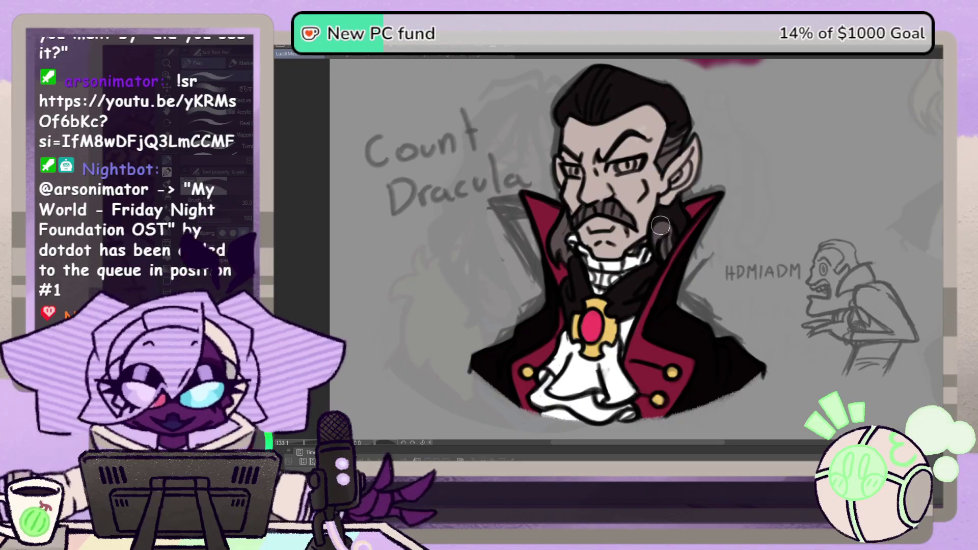
key("bracketleft")
key("bracketleft")
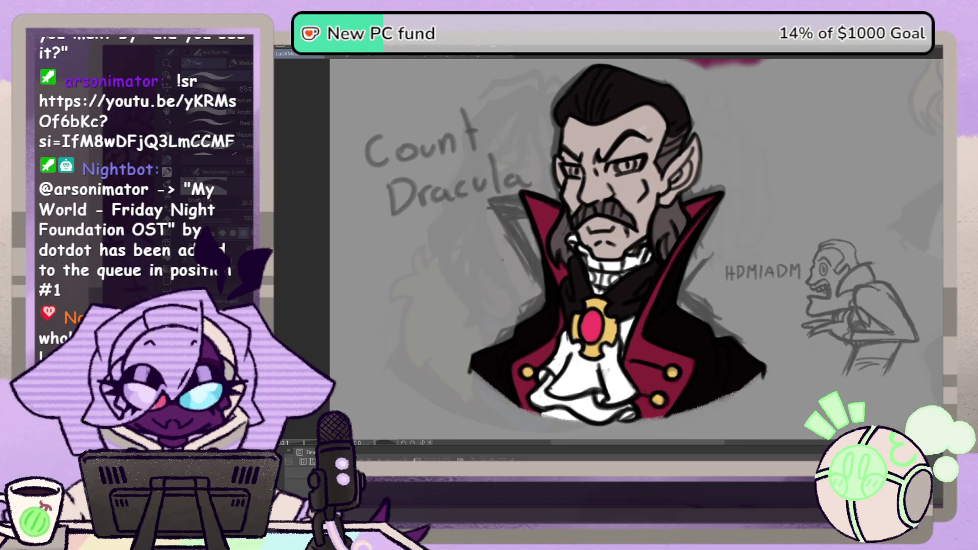
left_click(165, 173)
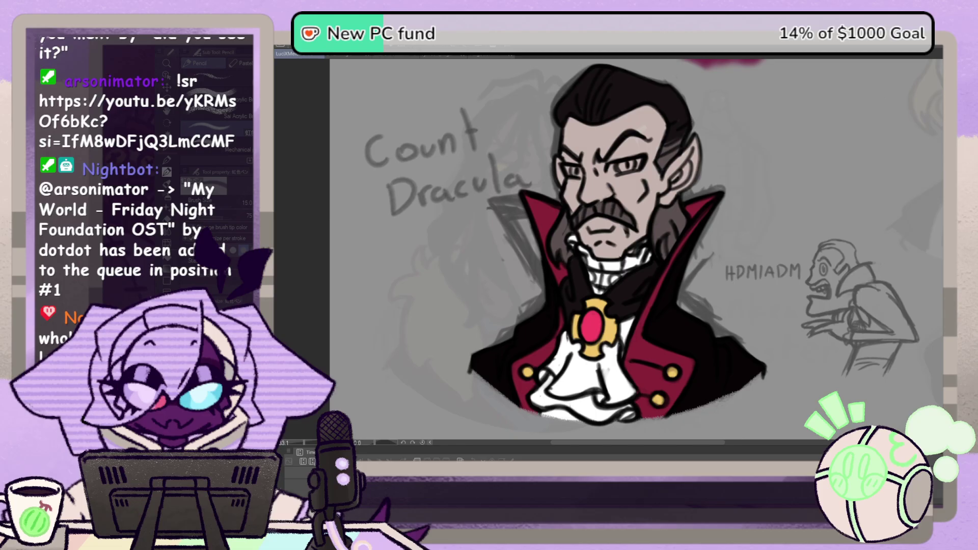
key("v")
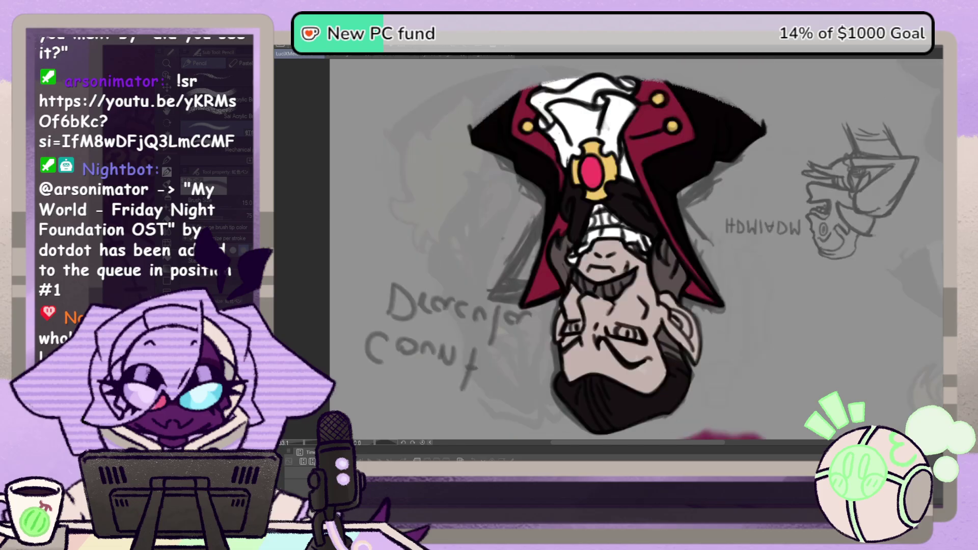
key("v")
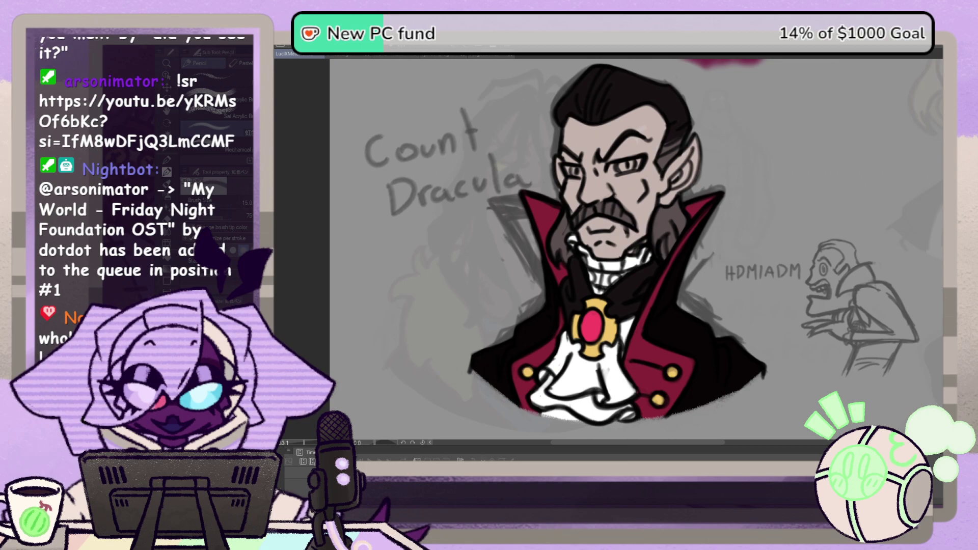
Step: Paint a grey streak into the black hair at the temple above the pointed ear, working in the mirrored view
key("h")
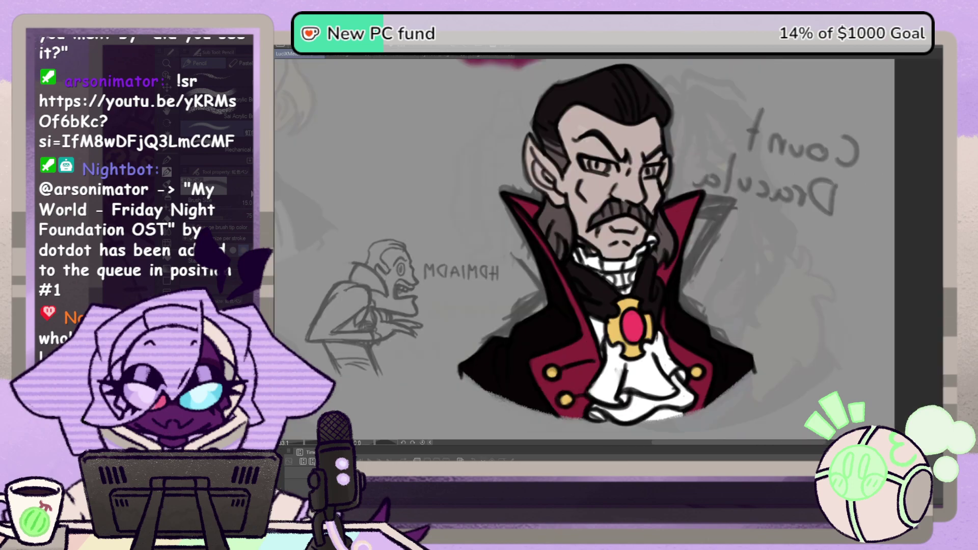
left_click(170, 154)
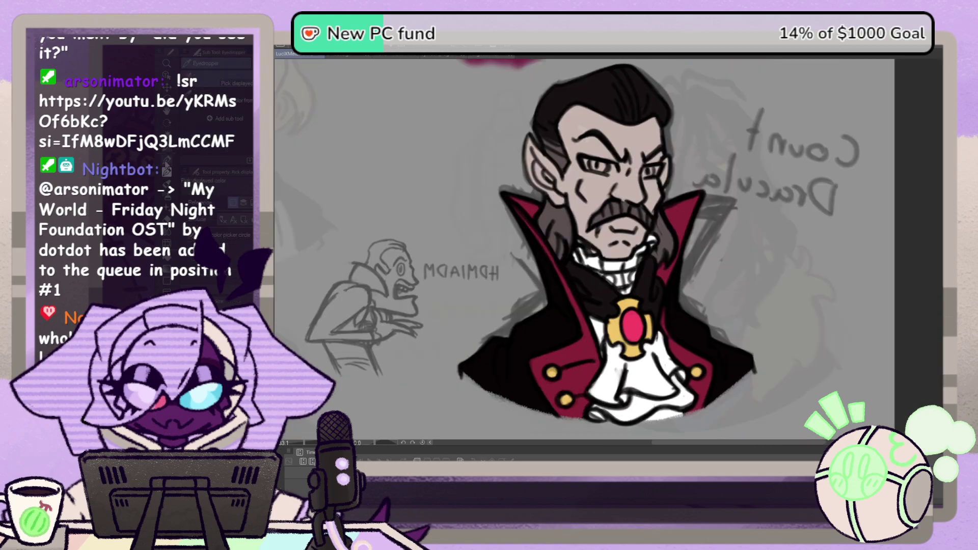
left_click_drag(541, 118, 551, 125)
key("h")
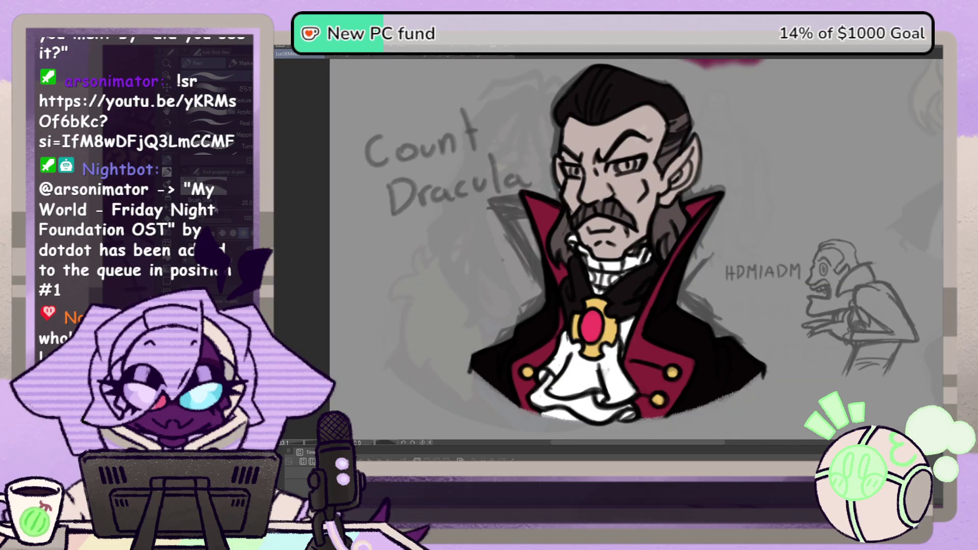
Step: Paint both sides of the neck ribbon bright red around the ruffled collar, checking them in the mirrored view
left_click(168, 172)
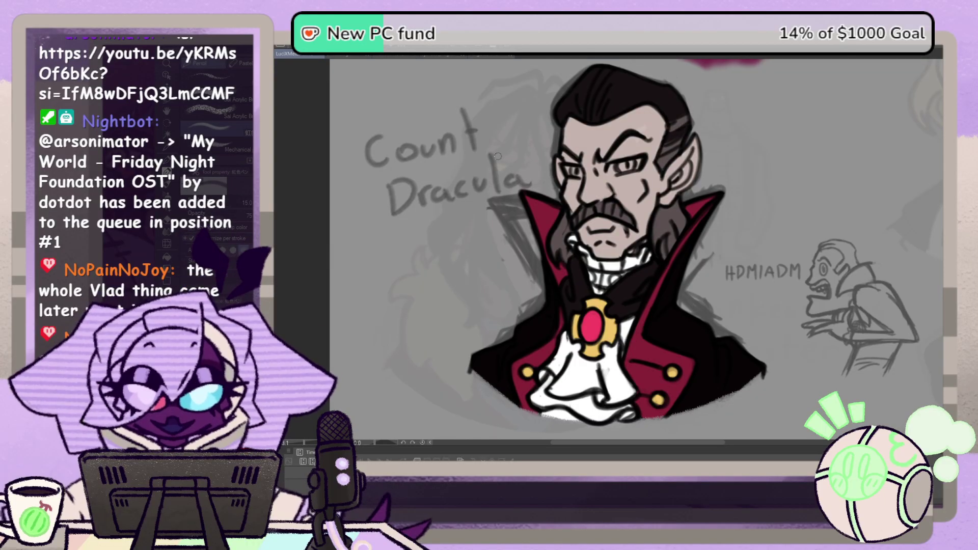
left_click(167, 148)
left_click(605, 136)
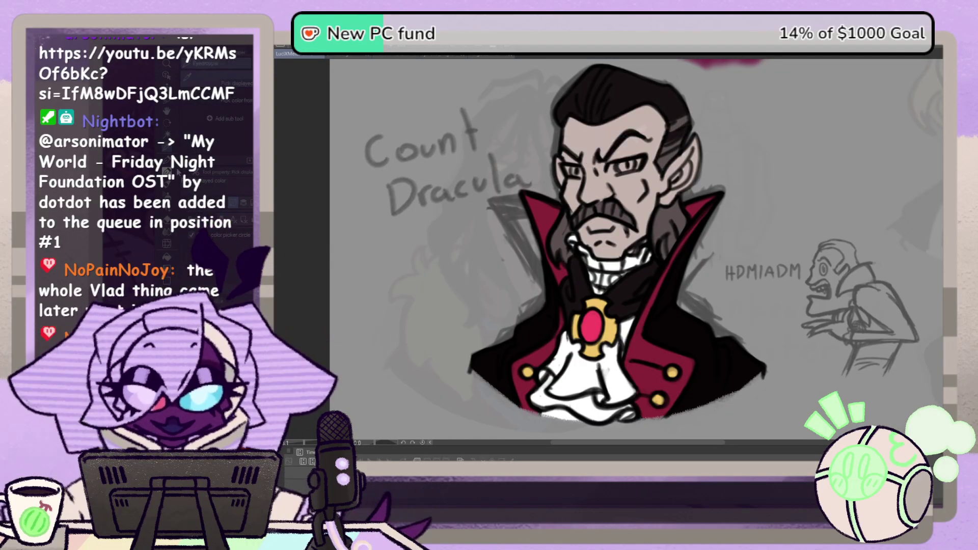
left_click(168, 172)
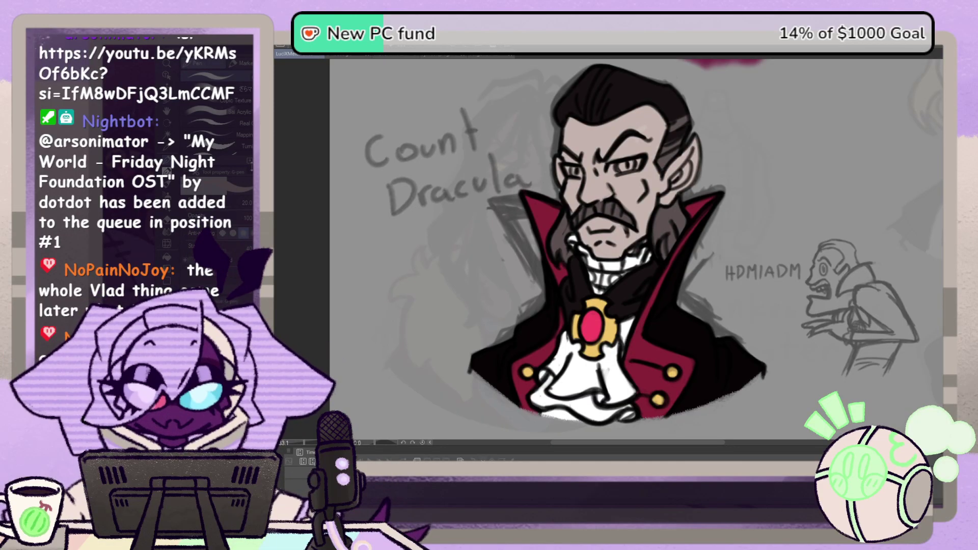
left_click(171, 149)
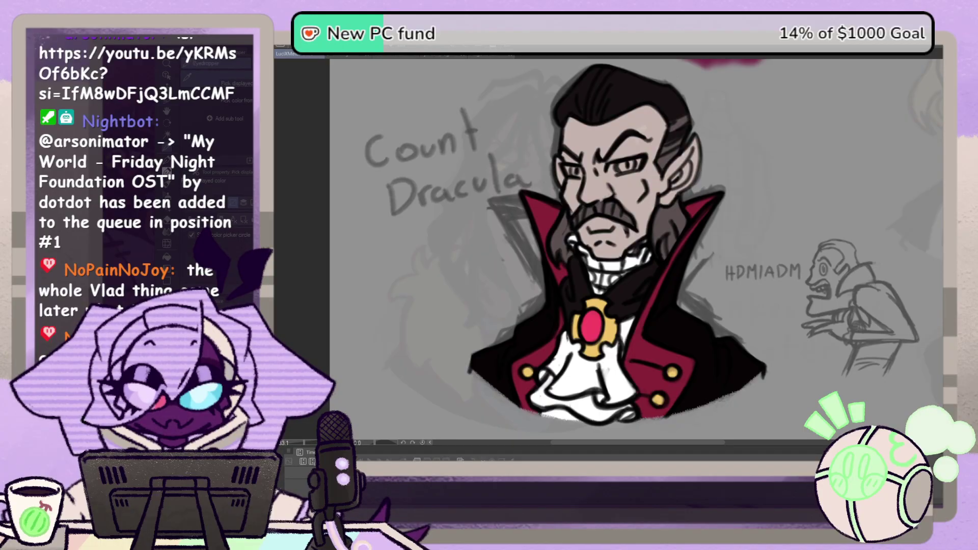
left_click(167, 171)
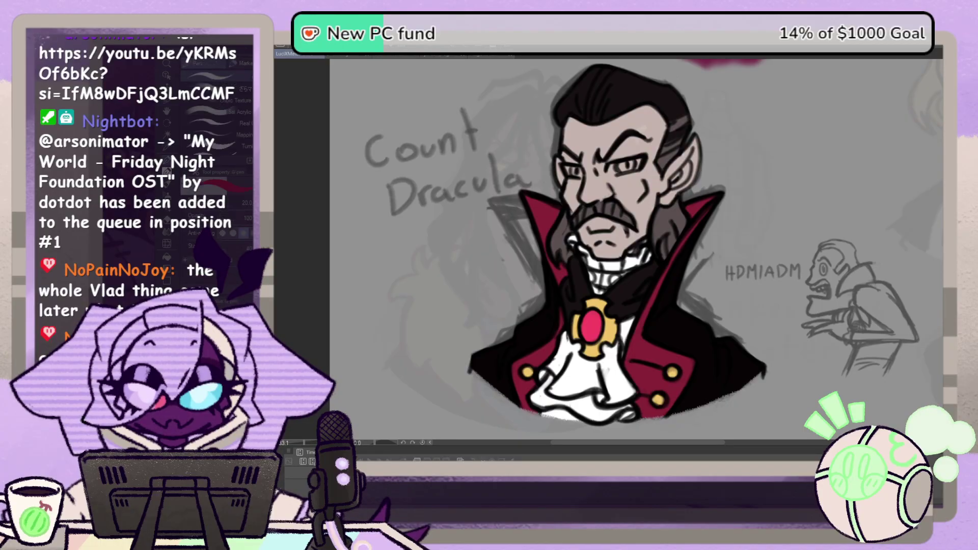
mouse_move(570, 306)
left_mouse_down()
mouse_move(574, 265)
mouse_move(584, 288)
mouse_move(570, 301)
mouse_move(576, 269)
mouse_move(579, 286)
mouse_move(568, 289)
mouse_move(577, 306)
mouse_move(583, 292)
left_mouse_up()
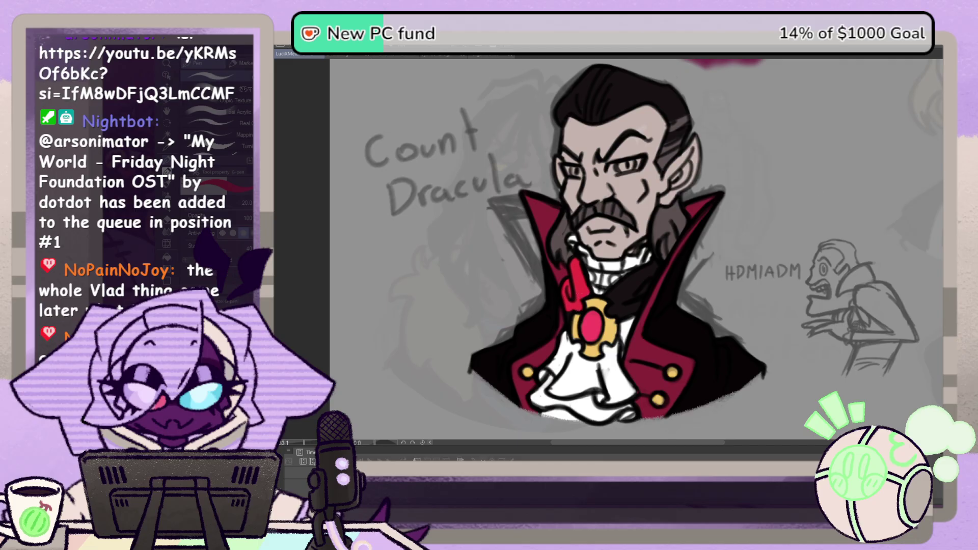
key("h")
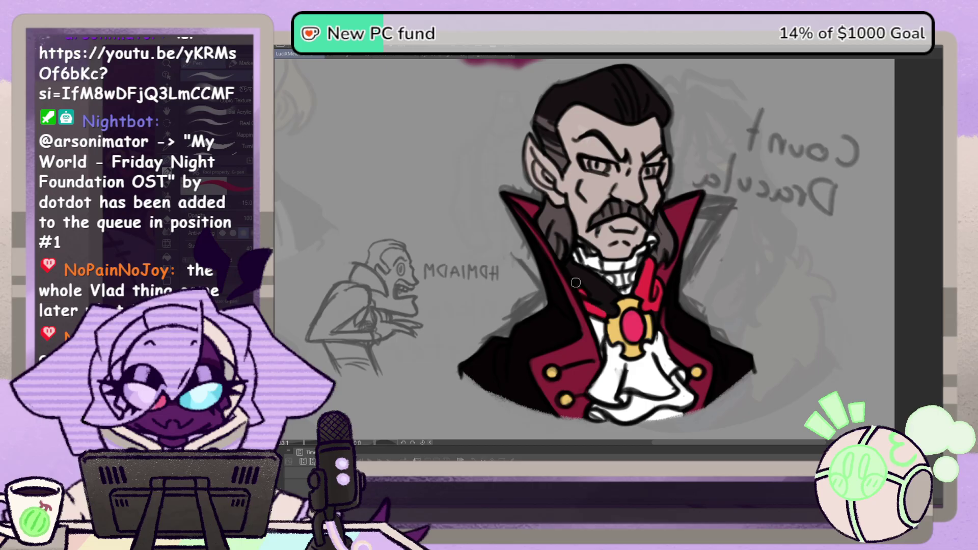
mouse_move(576, 283)
left_mouse_down()
mouse_move(568, 266)
mouse_move(615, 297)
mouse_move(579, 282)
mouse_move(604, 310)
left_mouse_up()
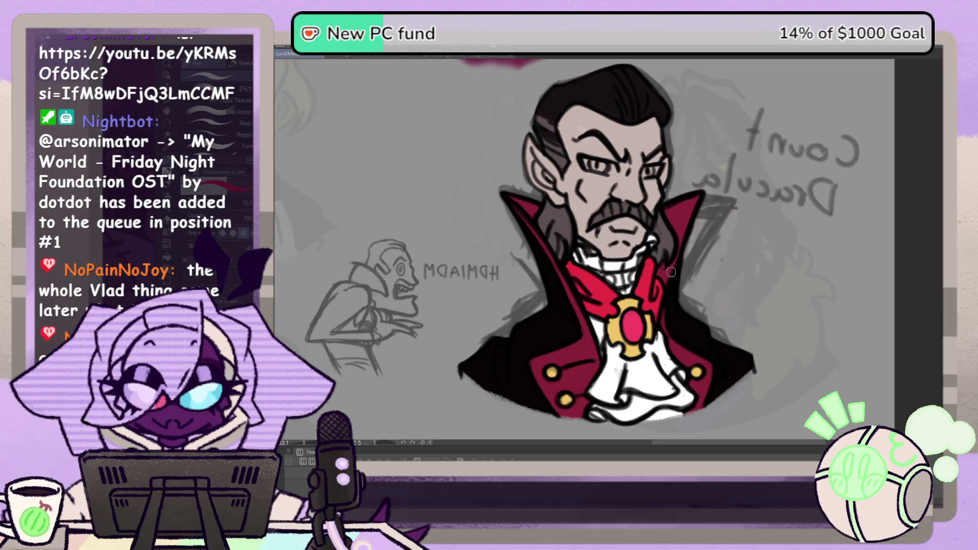
key("h")
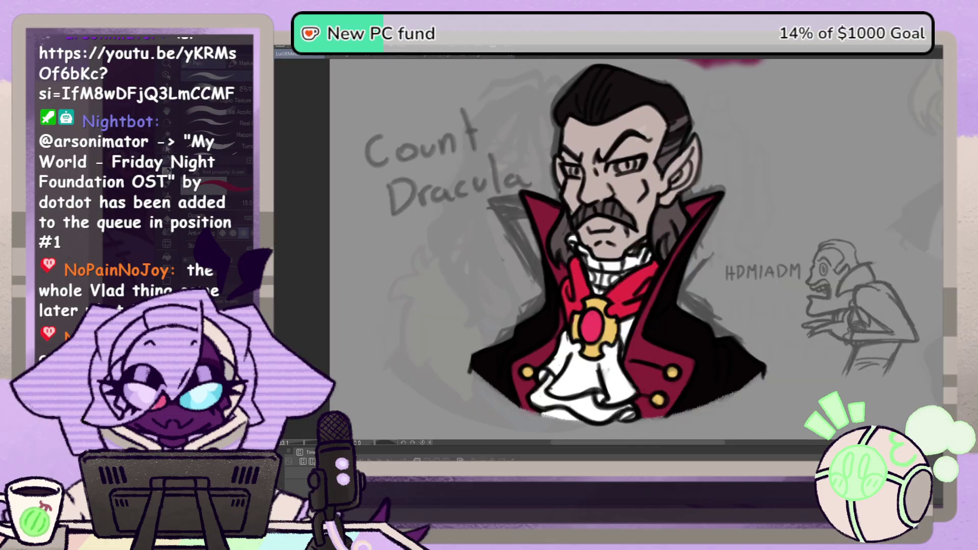
Step: Shade the brooch's oval gem with a darker crimson around the rim and a lighter red centre
left_click(581, 286, "alt")
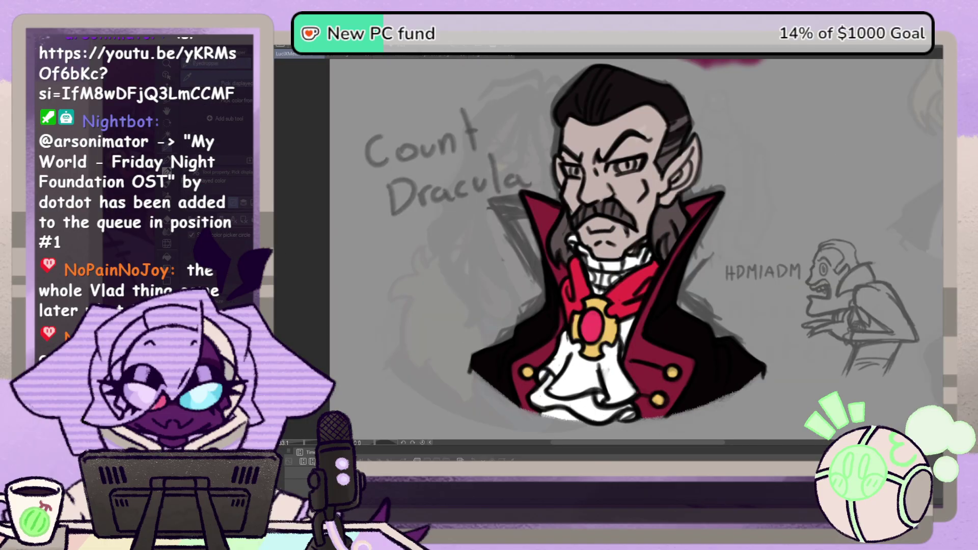
key("g")
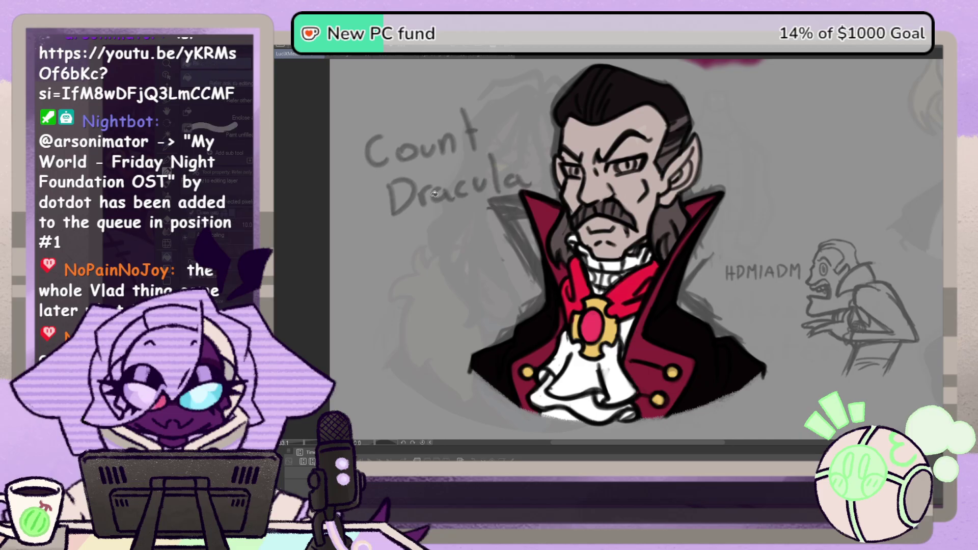
left_click(166, 148)
left_click(595, 321)
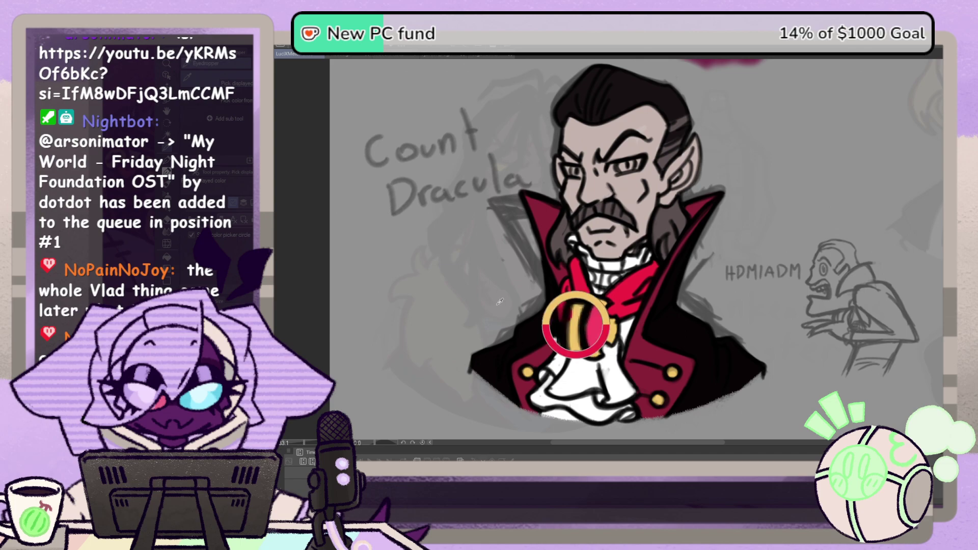
key("p")
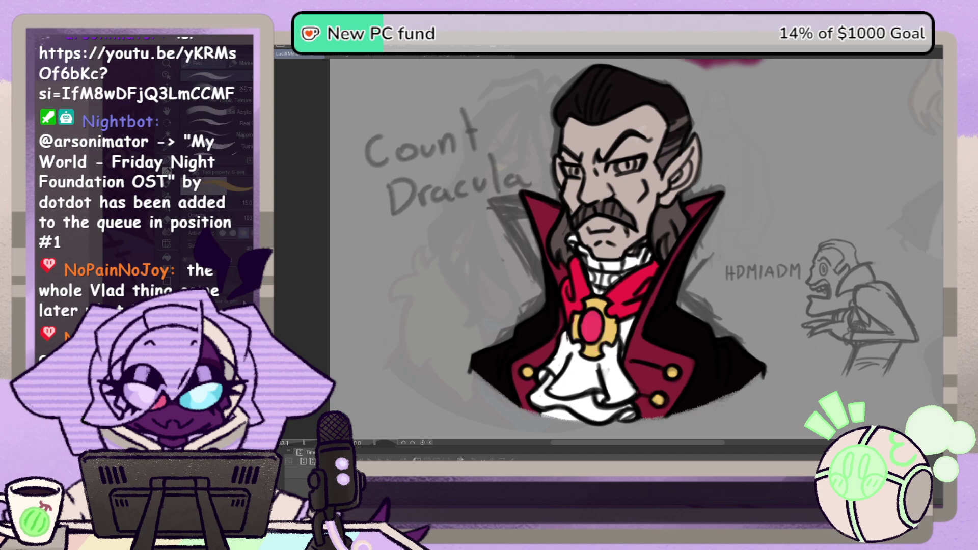
key("i")
left_click(595, 326)
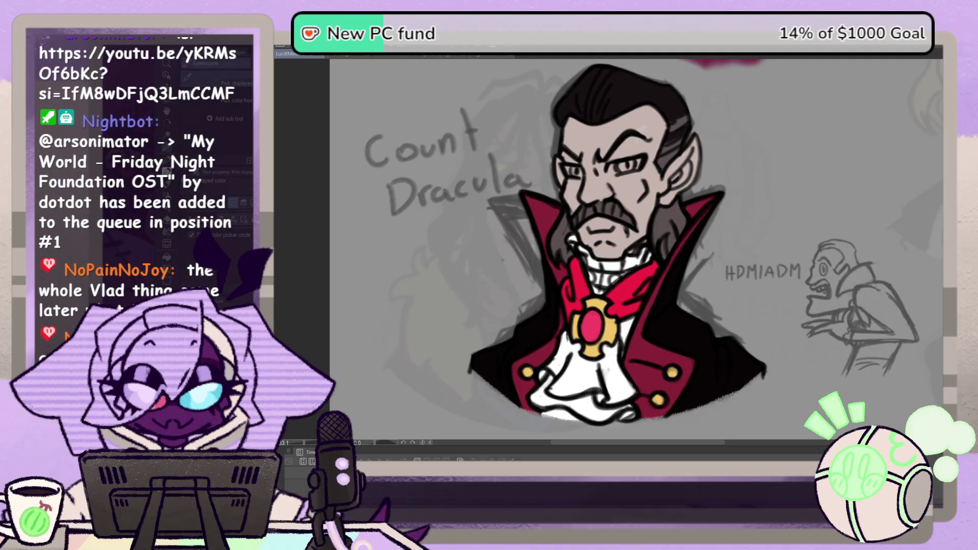
key("p")
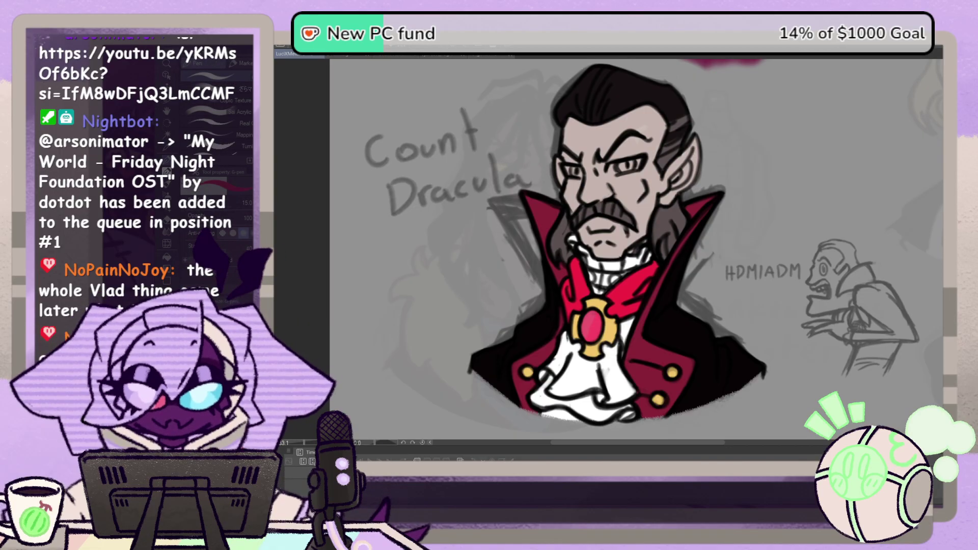
mouse_move(590, 316)
left_mouse_down()
mouse_move(584, 334)
mouse_move(591, 320)
left_mouse_up()
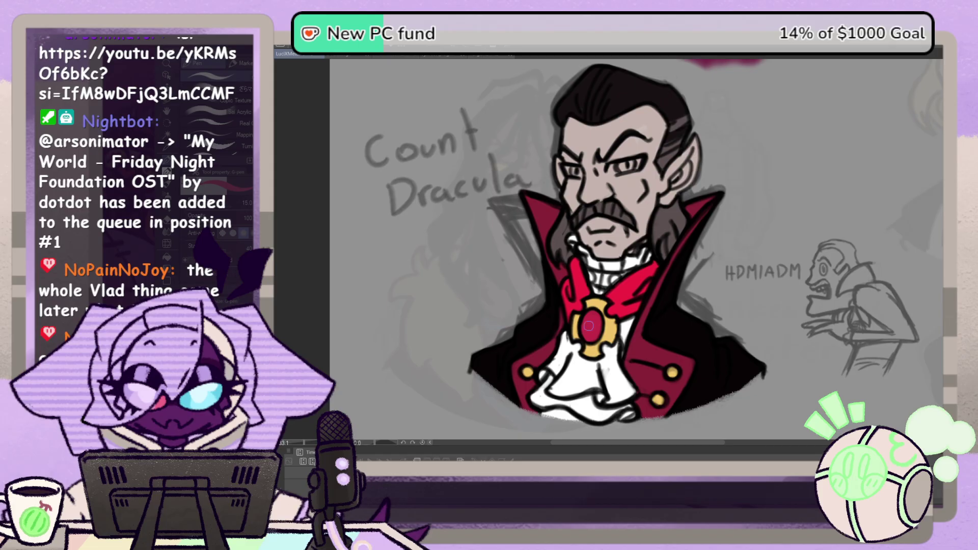
left_click_drag(589, 317, 587, 326)
Step: Recolour the coat's crimson collar lining and lapels a darker burgundy while the canvas is mirrored
key("h")
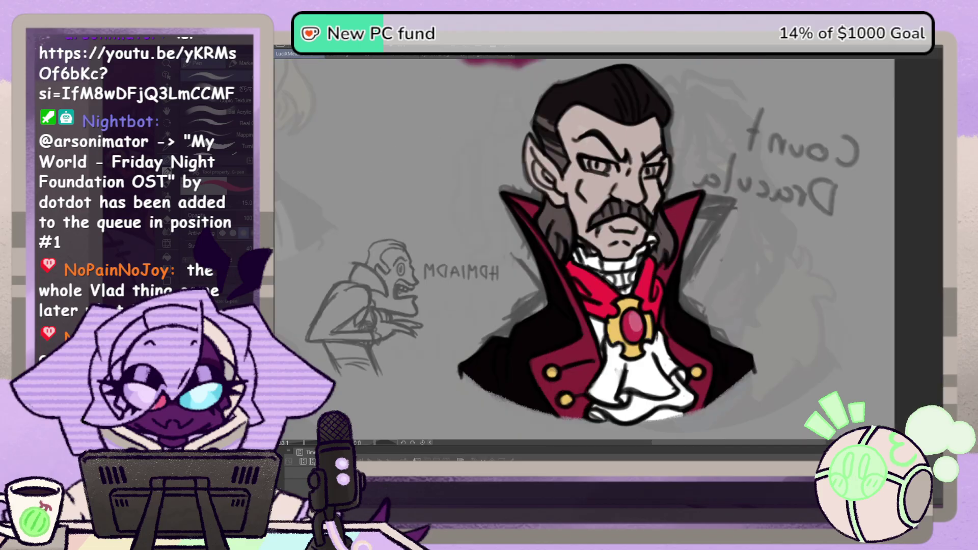
key("i")
left_click(530, 211)
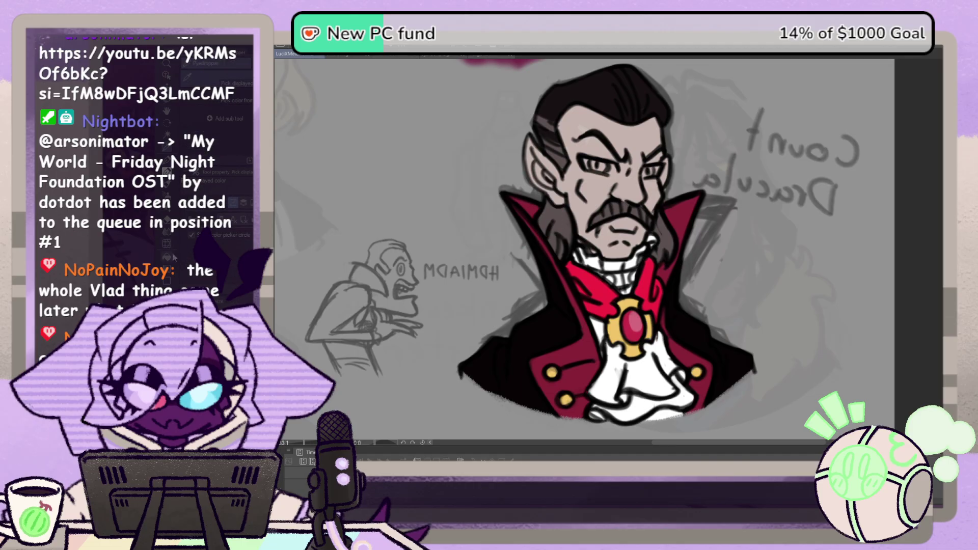
left_click(172, 257)
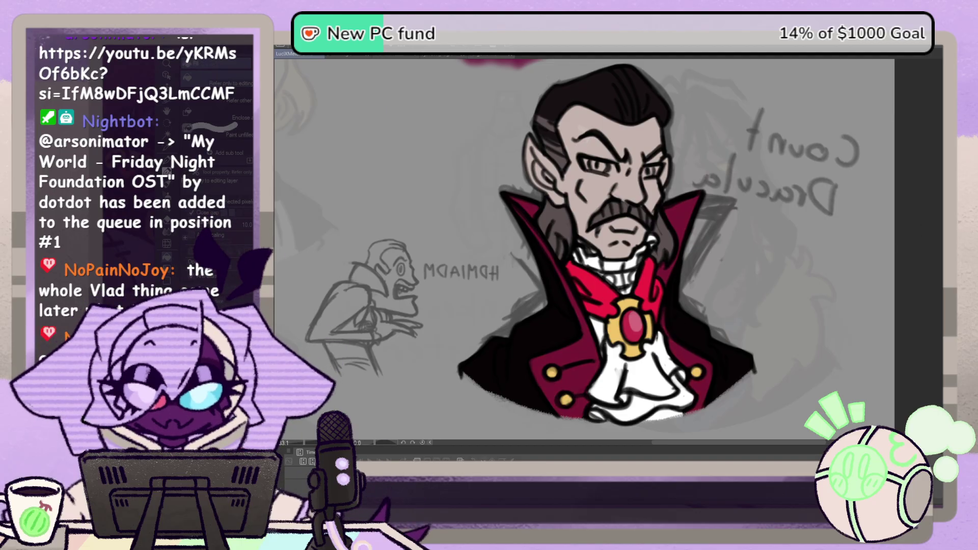
key("h")
Step: Paint grey streaks through the slicked-back black hair on top of the head using the sampled temple grey
mouse_move(654, 246)
left_mouse_down()
mouse_move(709, 189)
mouse_move(677, 265)
mouse_move(692, 256)
mouse_move(689, 245)
left_mouse_up()
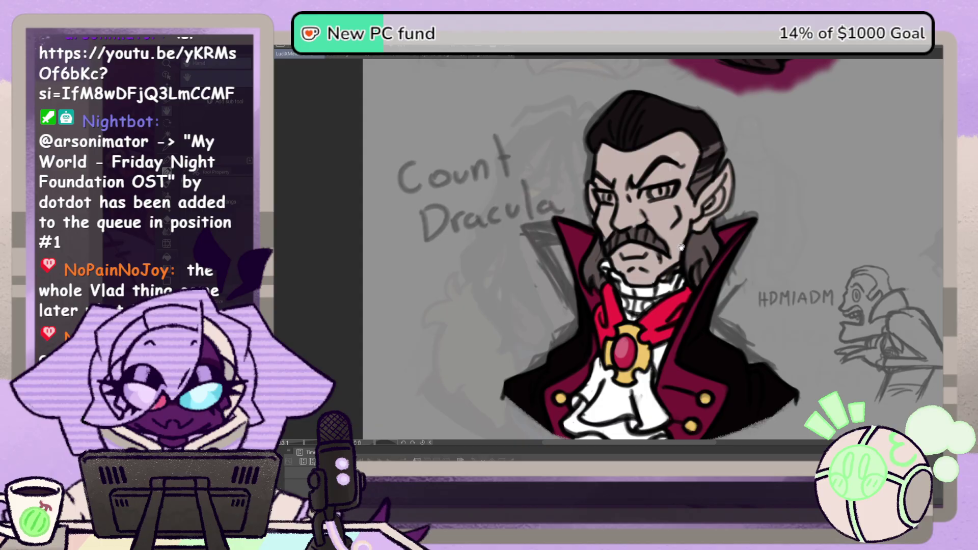
left_click_drag(612, 181, 608, 203)
key("i")
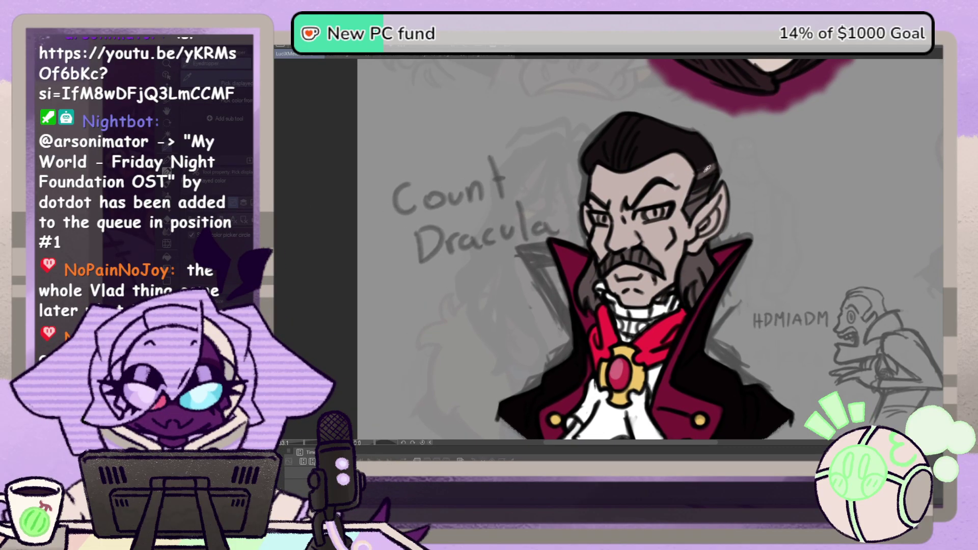
left_click(708, 168)
key("b")
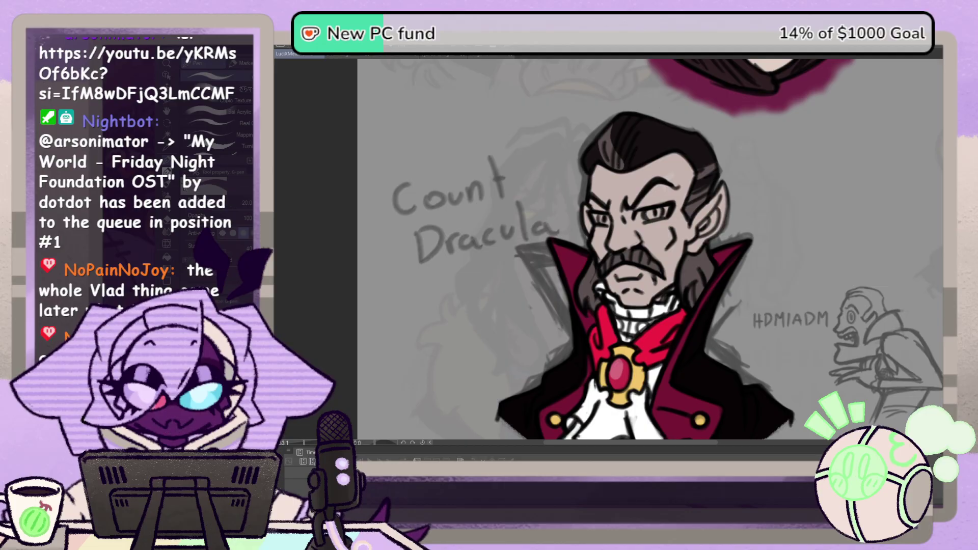
key("p")
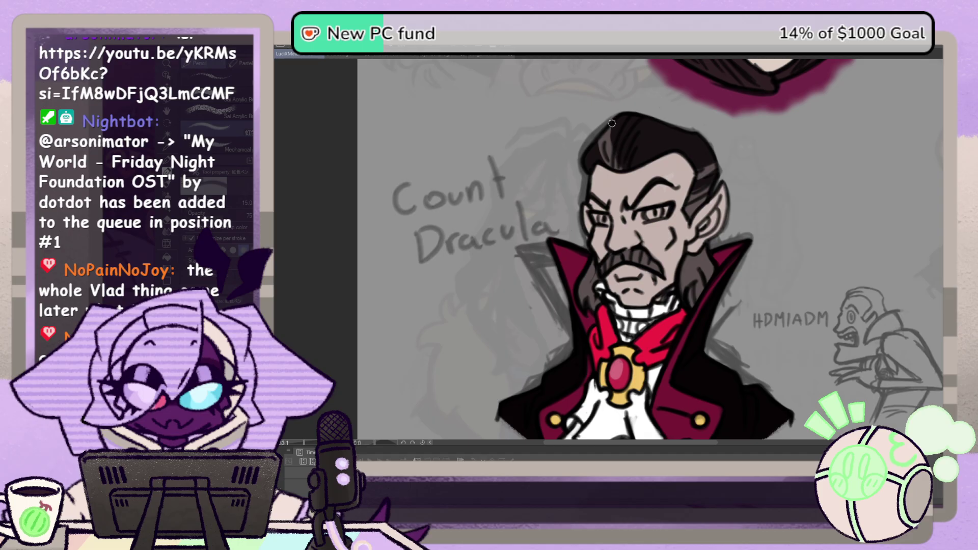
left_click_drag(605, 164, 595, 137)
key("p")
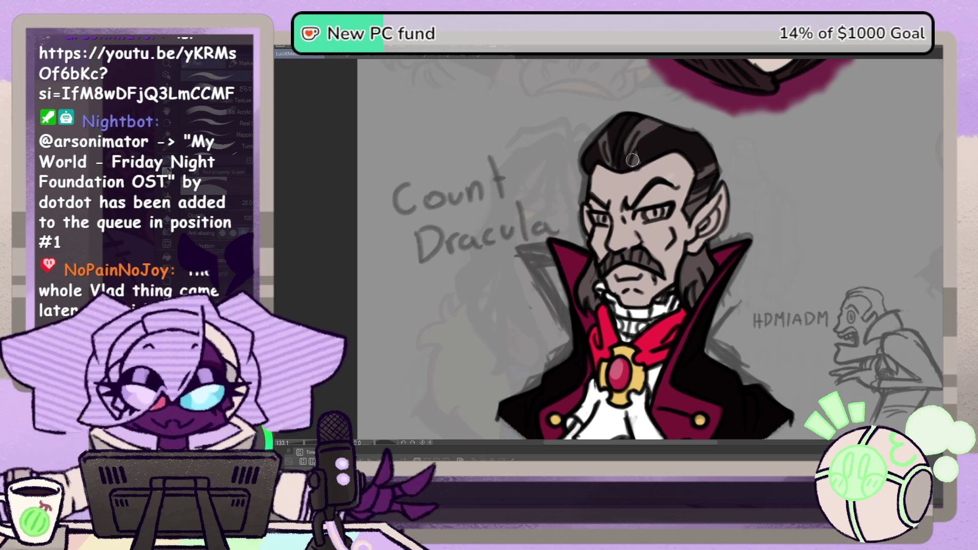
left_click_drag(652, 122, 629, 135)
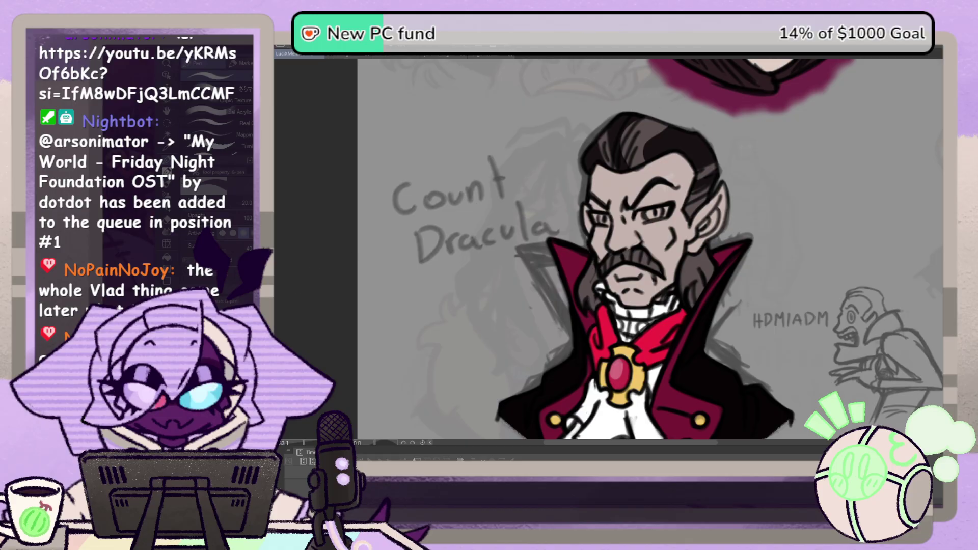
key("p")
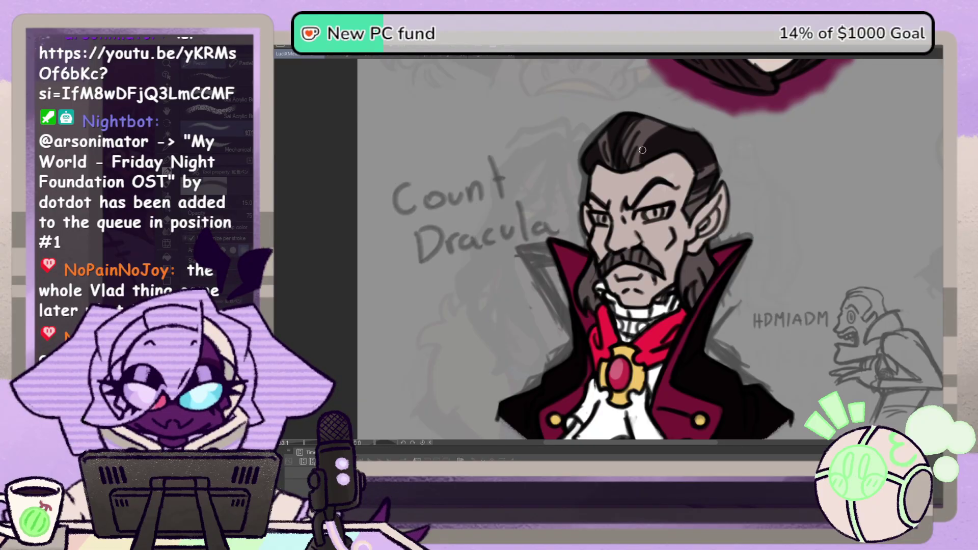
Step: Paint the whites of both eyes with a smaller brush
key("p")
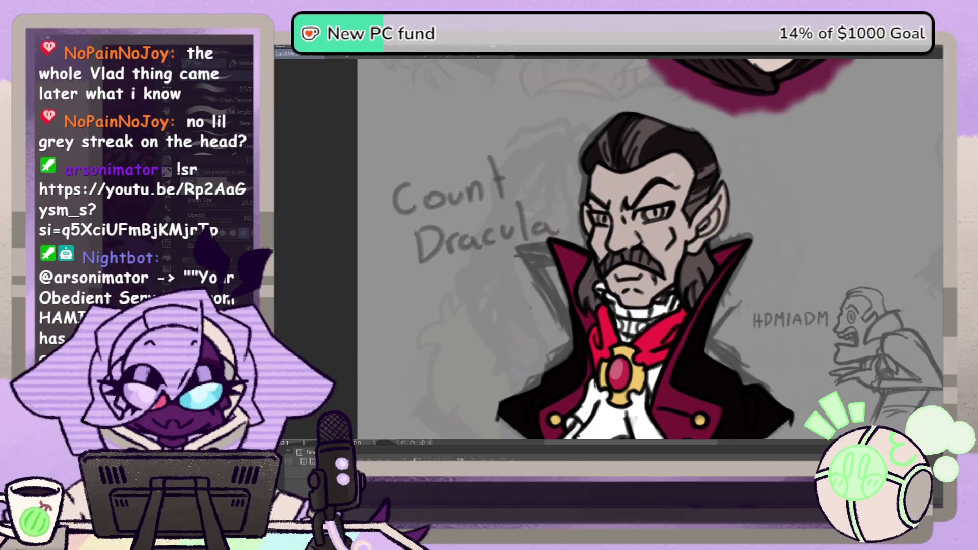
key("bracketleft")
key("bracketleft")
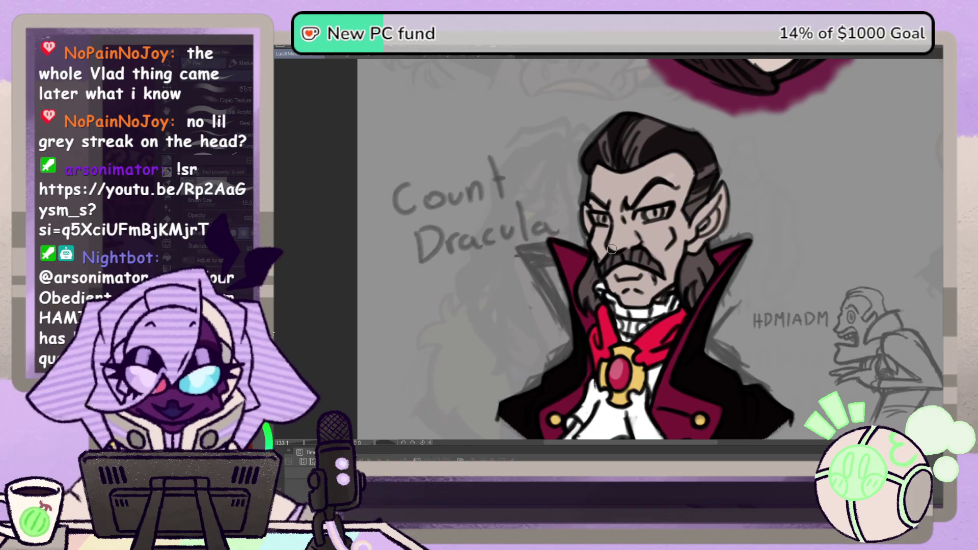
left_click_drag(605, 219, 609, 222)
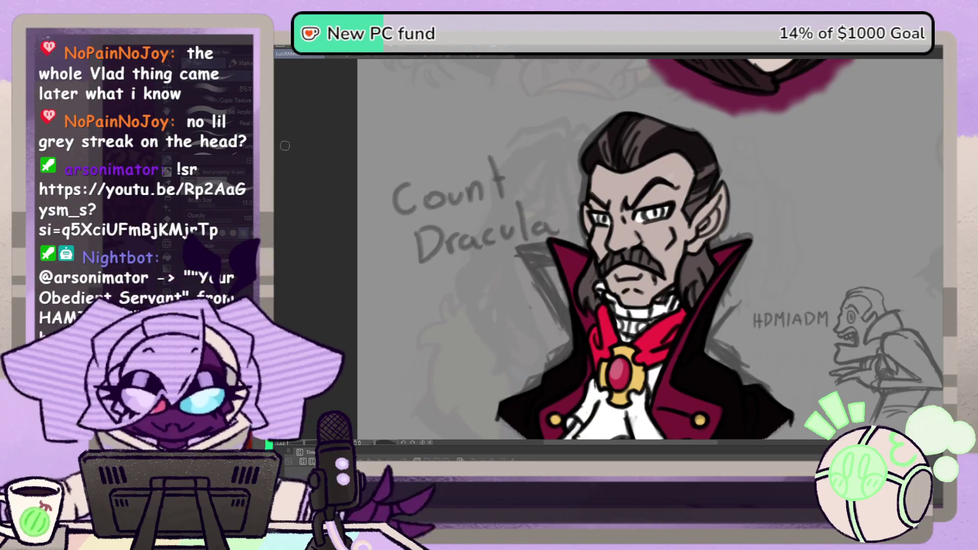
Step: Colour the irises of both eyes bright red with the colour sampled from the neck ribbon
left_click_drag(697, 298, 697, 240)
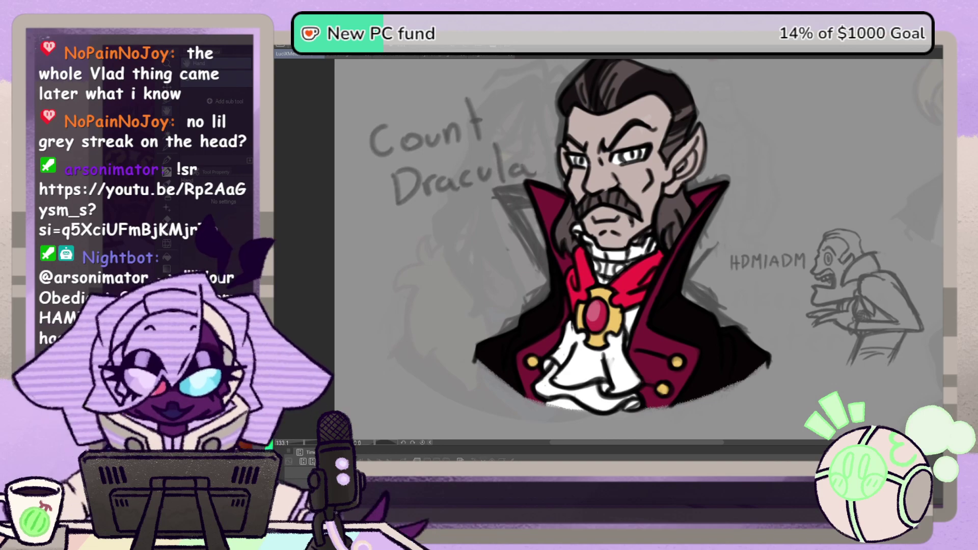
key("e")
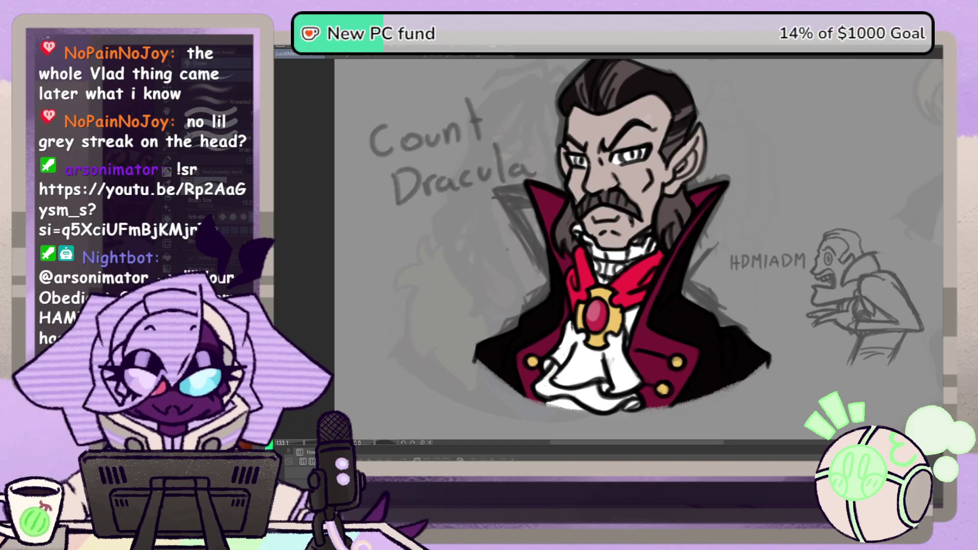
key("space")
left_click_drag(873, 267, 857, 285)
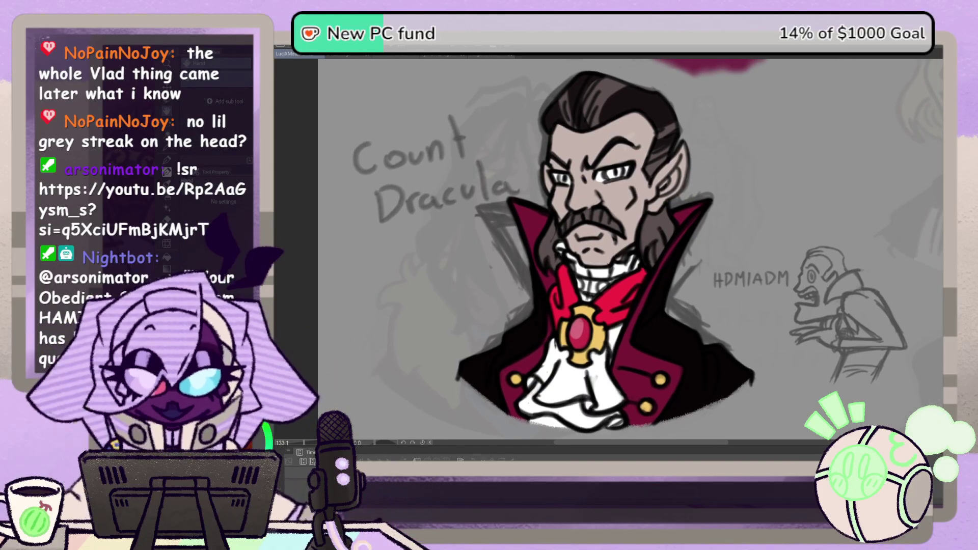
left_click(170, 149)
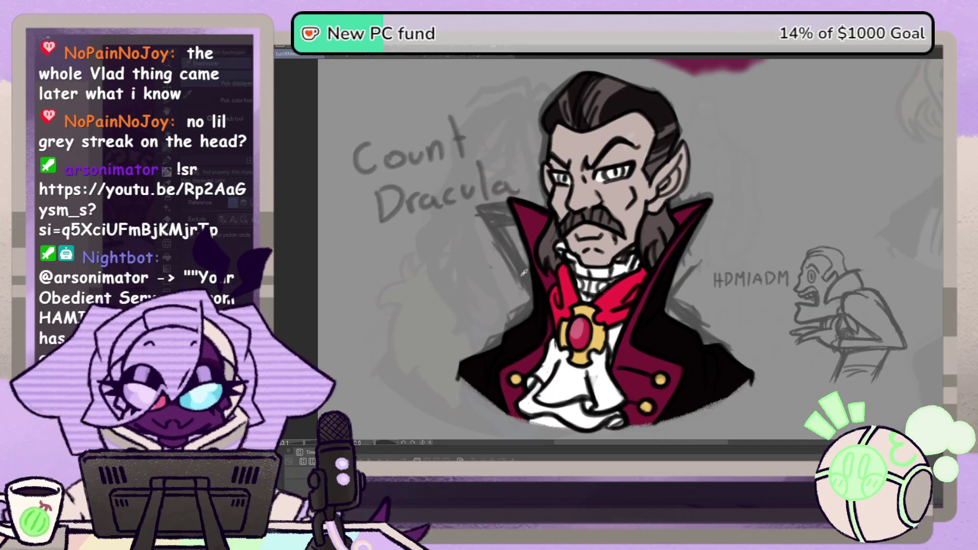
left_click(570, 291)
left_click(170, 161)
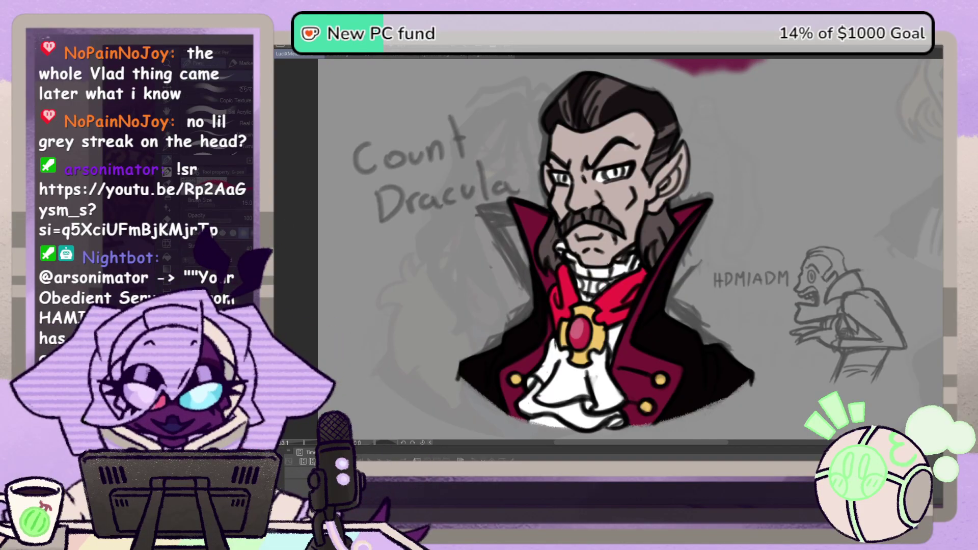
left_click(564, 179)
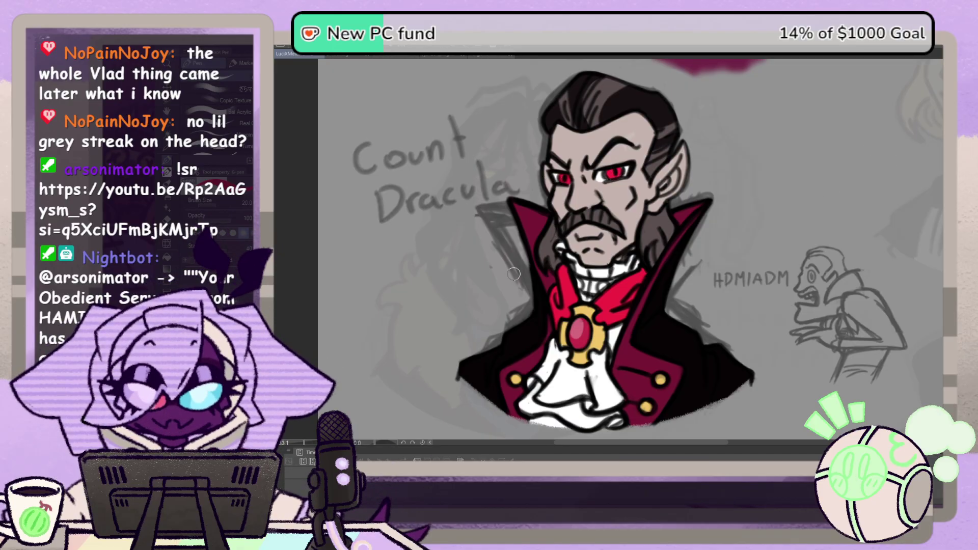
left_click(167, 110)
left_click_drag(346, 189, 371, 174)
left_click(168, 149)
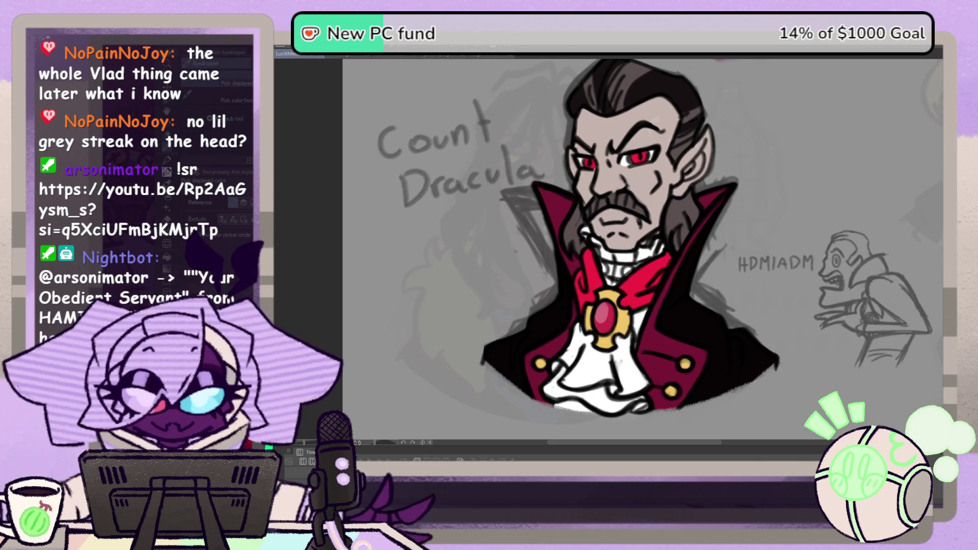
key("g")
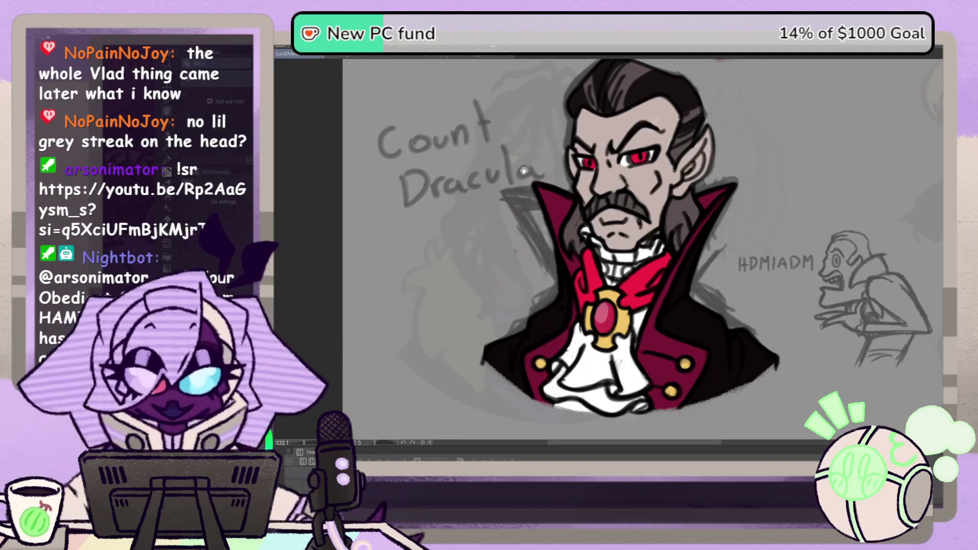
key("space")
left_click_drag(581, 205, 592, 227)
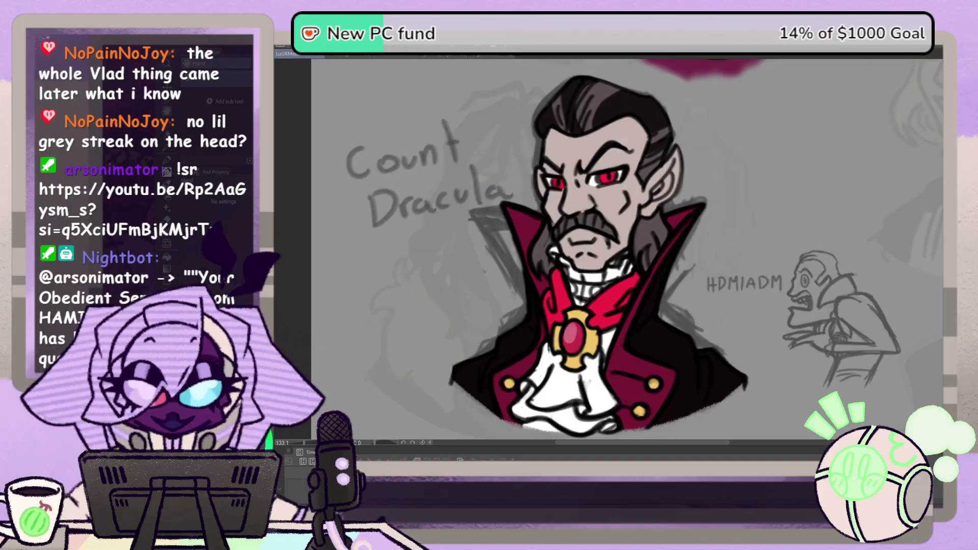
Step: Recolour the bust's inner line art dark reddish brown with a large brush, covering the hair, face and white cravat
left_click(167, 160)
left_click(240, 205)
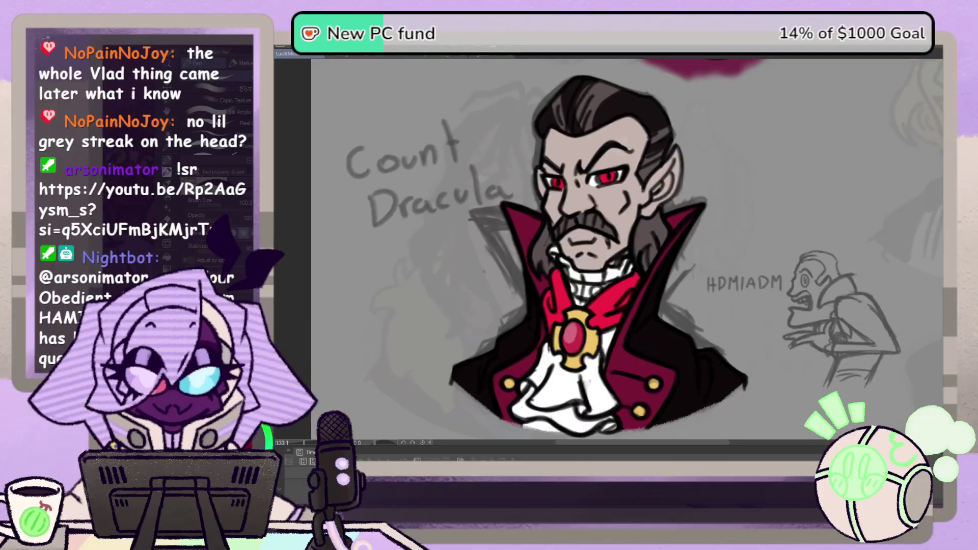
mouse_move(594, 102)
left_mouse_down()
mouse_move(571, 101)
mouse_move(535, 170)
left_mouse_up()
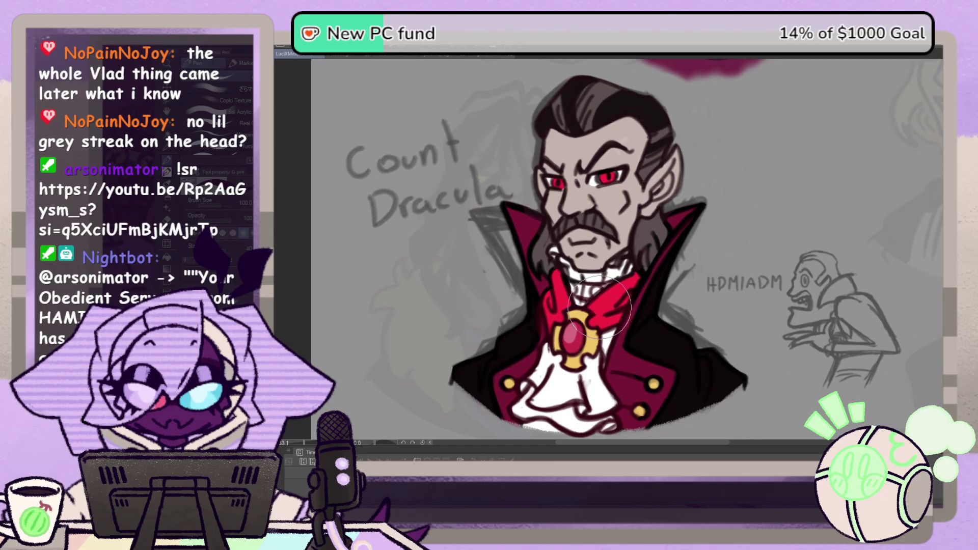
left_click(169, 150)
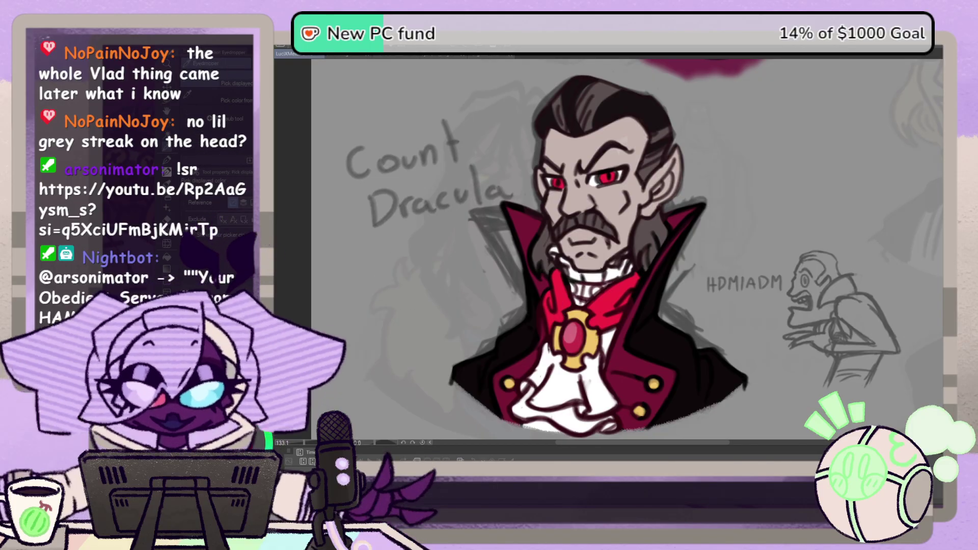
Step: Cover Dracula's head with dark brown and the cravat area with dark red on the unclipped line-colour layer
left_click(167, 160)
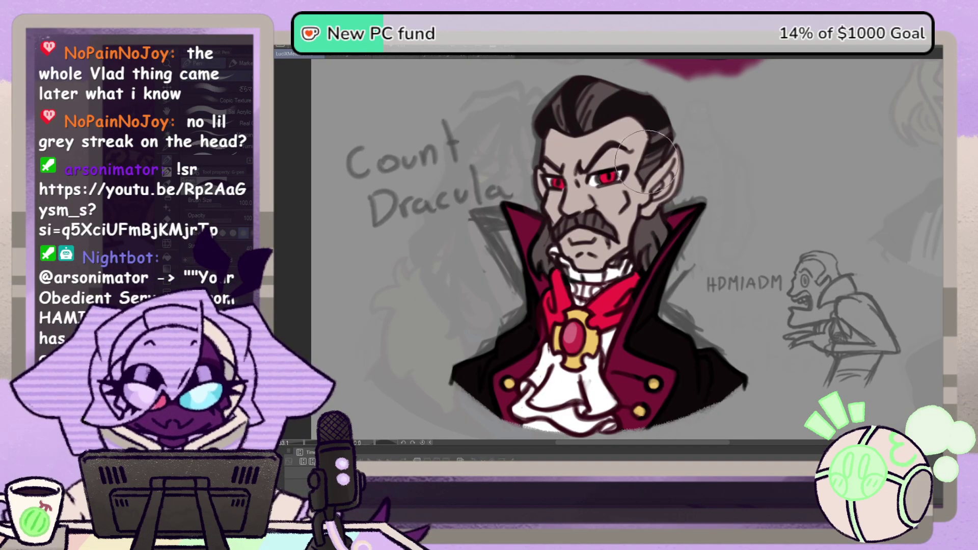
left_click(172, 256)
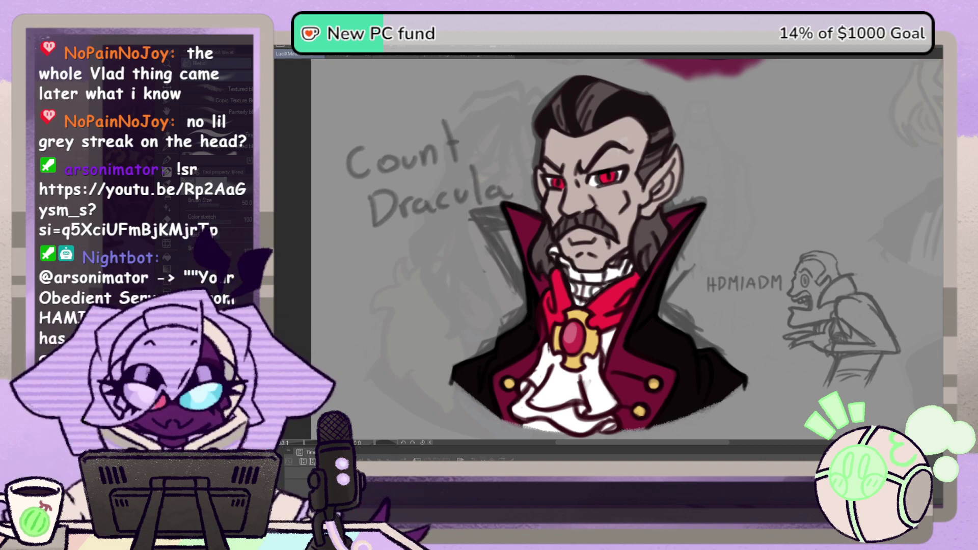
key("ctrl+z")
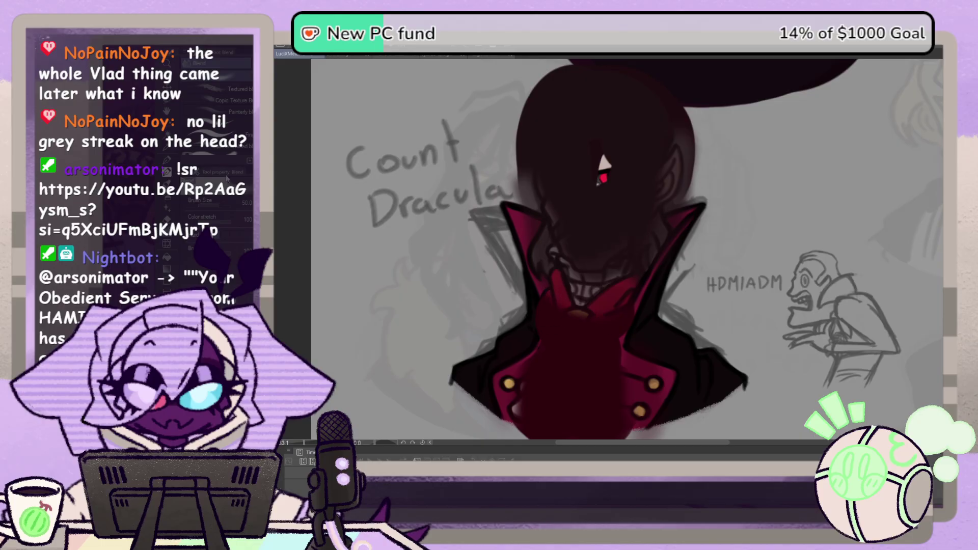
left_click(169, 151)
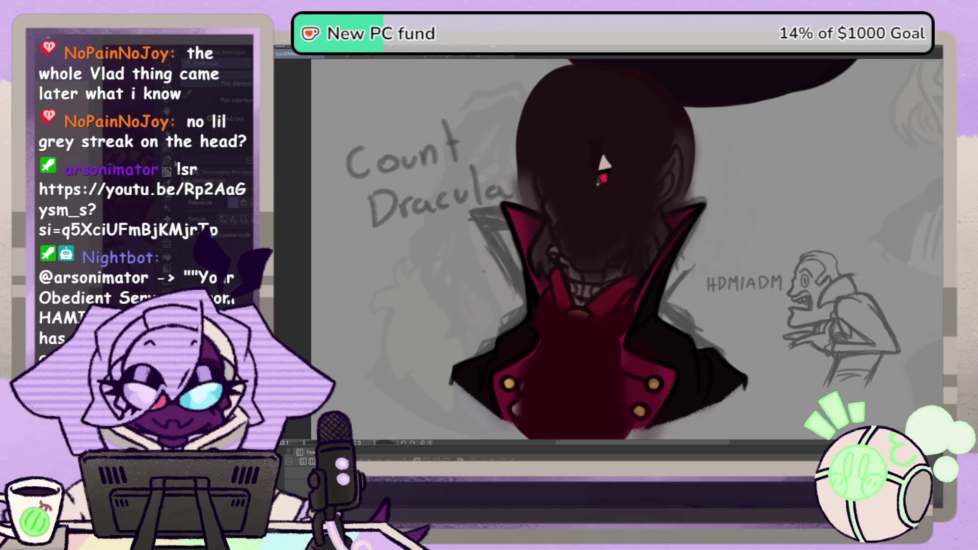
mouse_move(526, 165)
left_mouse_down()
mouse_move(585, 168)
mouse_move(561, 158)
mouse_move(598, 255)
mouse_move(649, 178)
mouse_move(628, 245)
mouse_move(550, 234)
mouse_move(655, 212)
mouse_move(647, 168)
left_mouse_up()
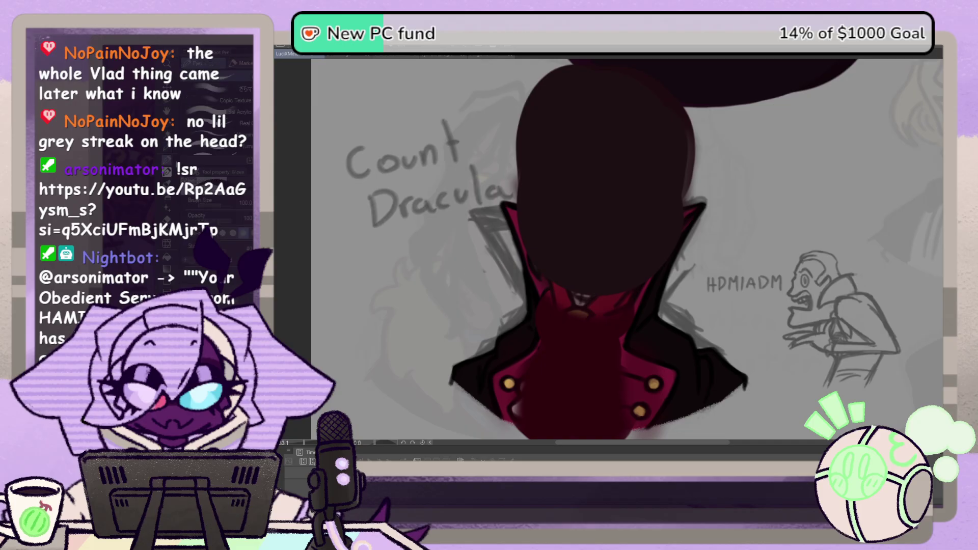
mouse_move(567, 339)
left_mouse_down()
mouse_move(575, 323)
mouse_move(603, 343)
mouse_move(544, 393)
mouse_move(549, 367)
mouse_move(607, 393)
mouse_move(559, 301)
mouse_move(540, 291)
left_mouse_up()
Step: Blend the dark brown and dark red patches into the collar and coat lapels, and confine the colour to the line art again
left_click(169, 236)
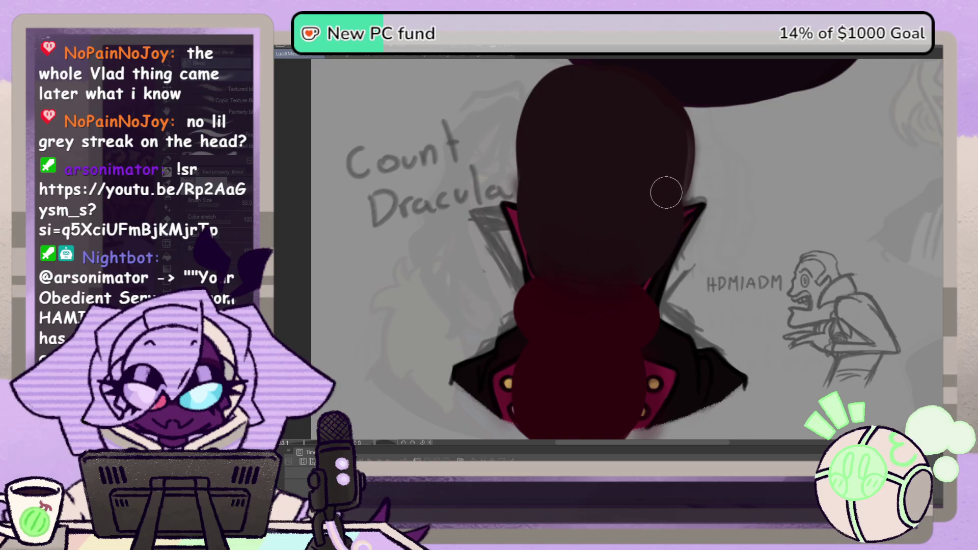
mouse_move(667, 192)
left_mouse_down()
mouse_move(664, 256)
mouse_move(663, 197)
left_mouse_up()
mouse_move(530, 195)
left_mouse_down()
mouse_move(546, 413)
mouse_move(637, 382)
mouse_move(640, 296)
mouse_move(631, 376)
mouse_move(583, 388)
mouse_move(655, 365)
mouse_move(561, 415)
left_mouse_up()
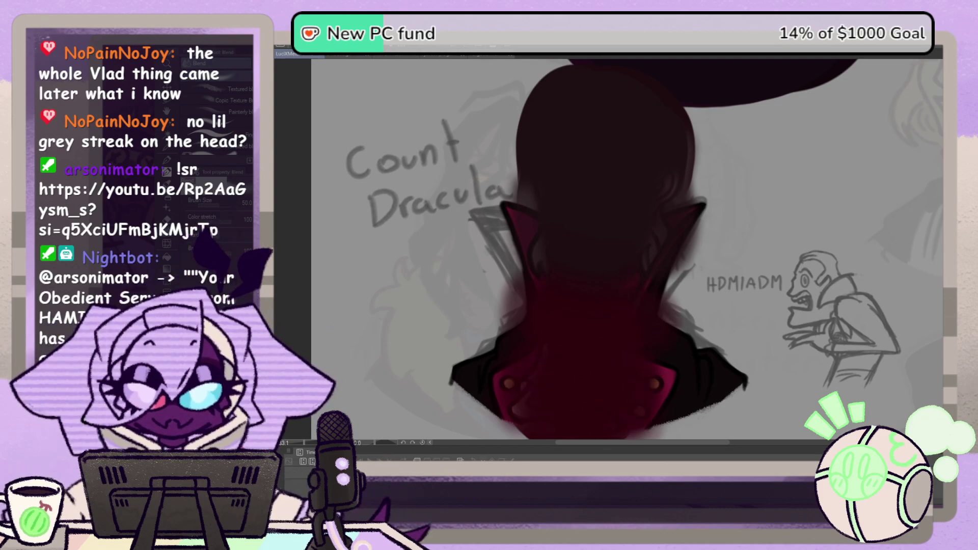
key("ctrl+z")
Step: Tint the lines inside both irises bright red and blend the colour
key("space")
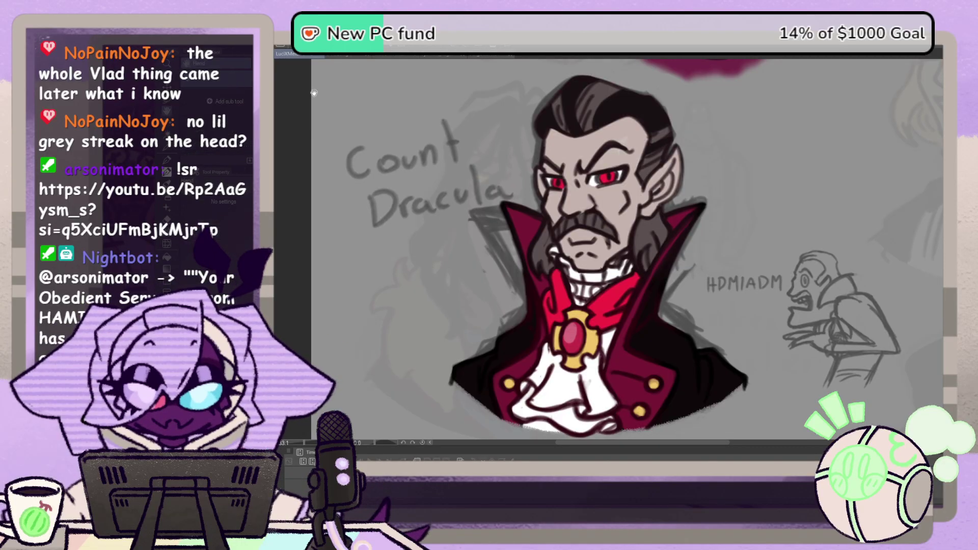
left_click_drag(538, 146, 513, 239)
left_click_drag(661, 287, 639, 283)
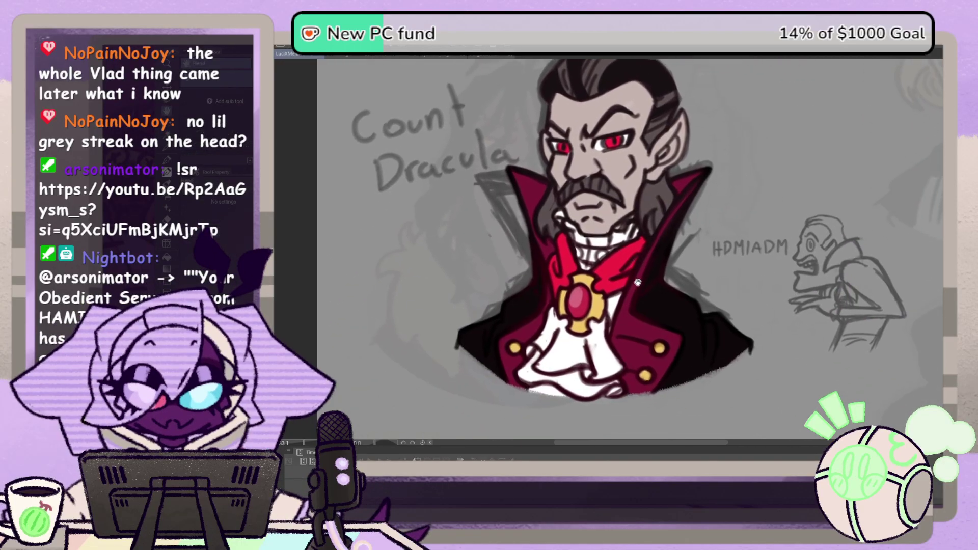
mouse_move(656, 235)
left_mouse_down()
mouse_move(665, 299)
mouse_move(641, 289)
left_mouse_up()
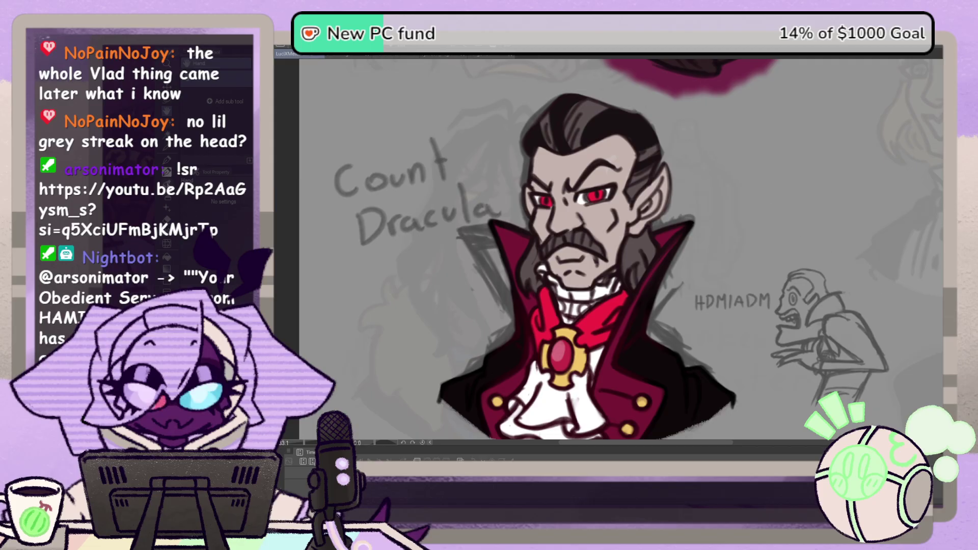
left_click(167, 162)
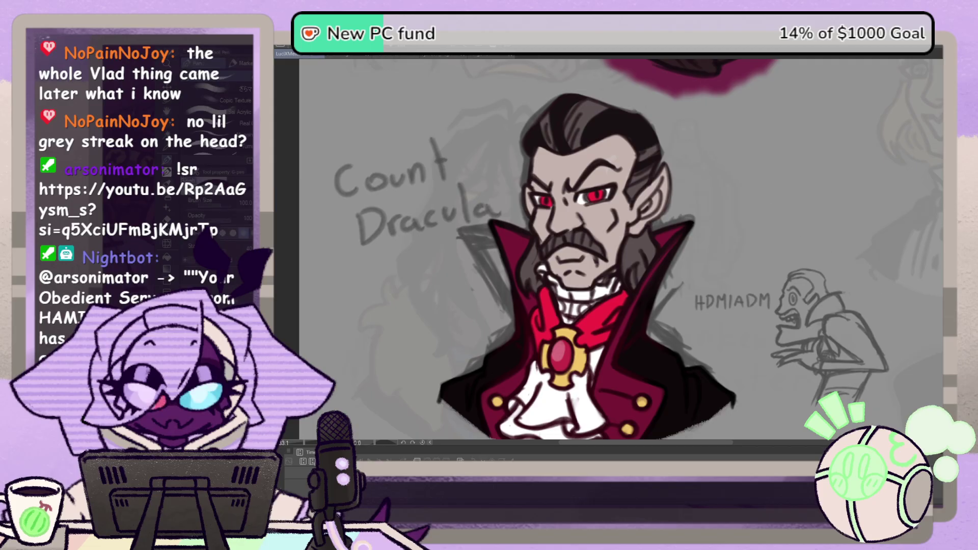
left_click(216, 351)
left_click_drag(601, 198, 596, 195)
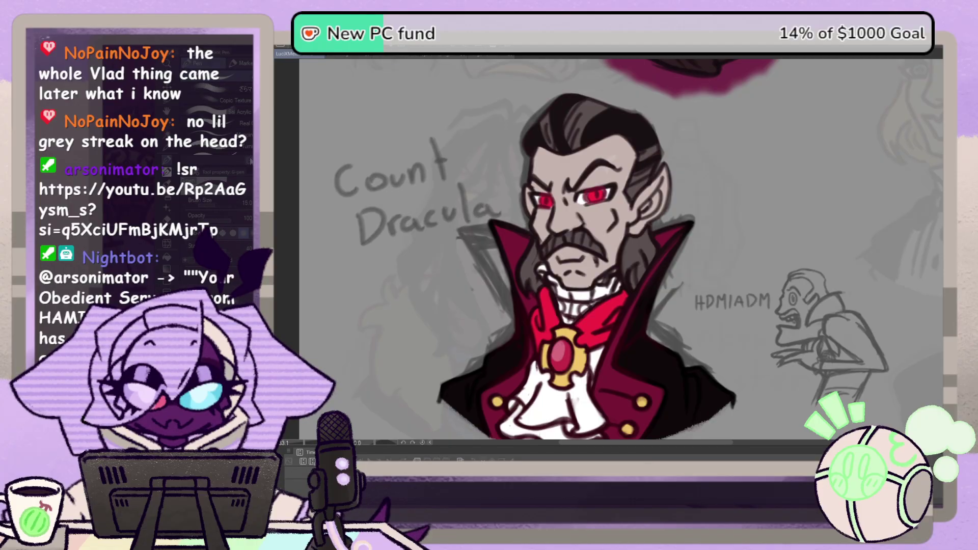
left_click(168, 245)
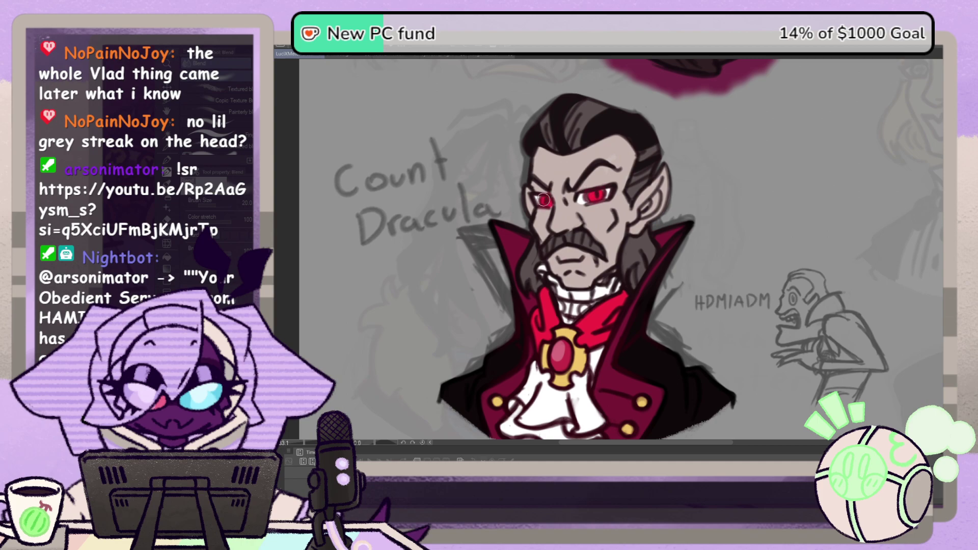
Step: Blend the line colours along the coat's collar and lower edge with an enlarged blending brush
key("space")
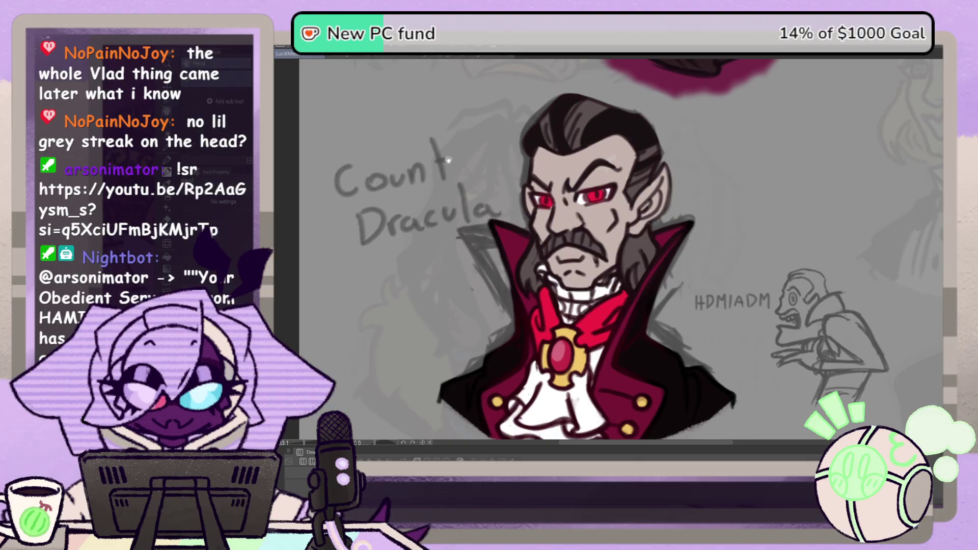
left_click_drag(654, 303, 661, 283)
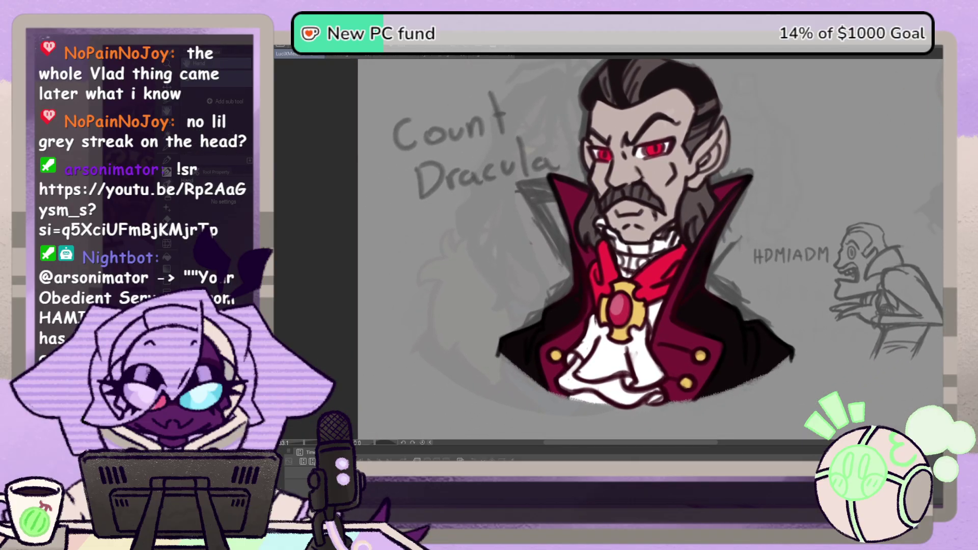
mouse_move(680, 258)
left_mouse_down()
mouse_move(648, 288)
mouse_move(648, 324)
mouse_move(640, 272)
left_mouse_up()
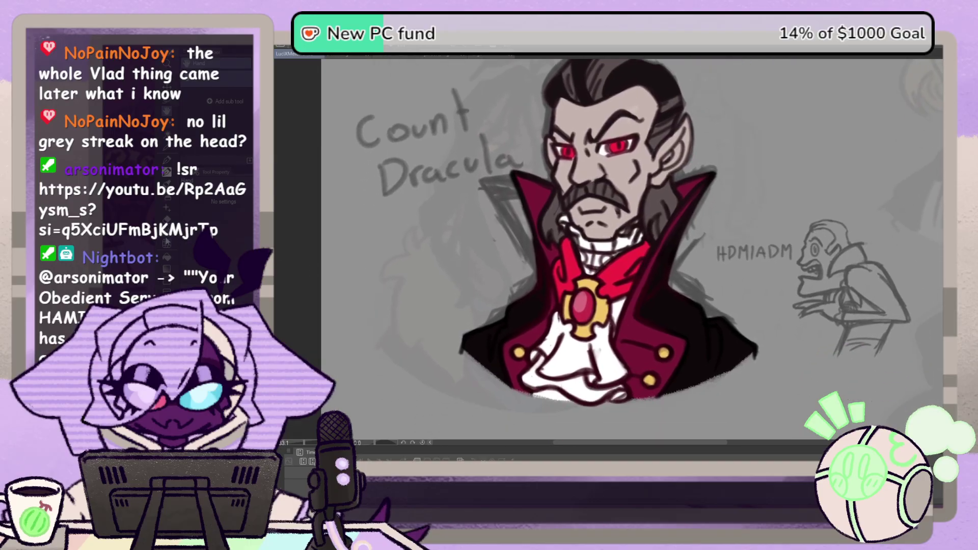
left_click(170, 236)
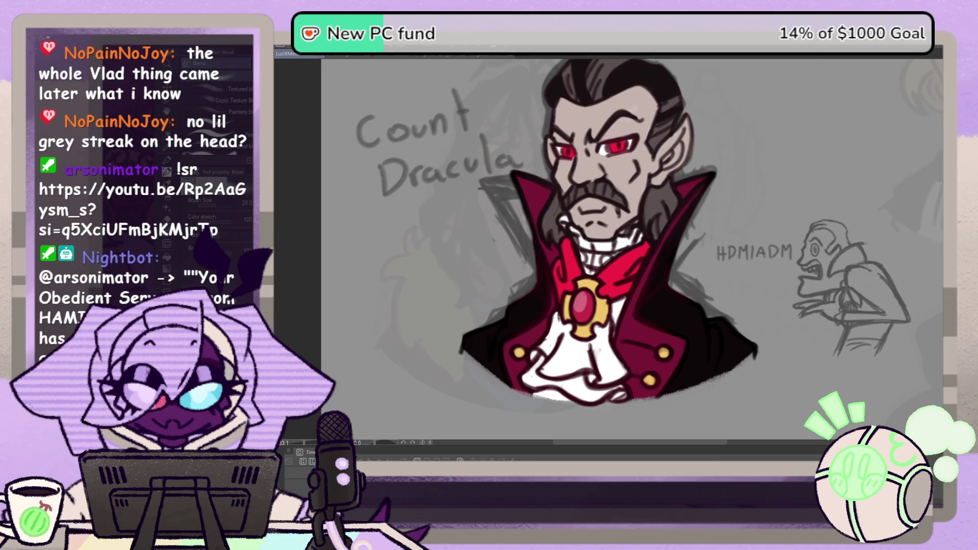
key("]")
key("]")
key("]")
key("]")
mouse_move(515, 254)
left_mouse_down()
mouse_move(505, 269)
mouse_move(528, 293)
mouse_move(502, 300)
mouse_move(535, 318)
mouse_move(568, 377)
mouse_move(525, 395)
mouse_move(543, 396)
left_mouse_up()
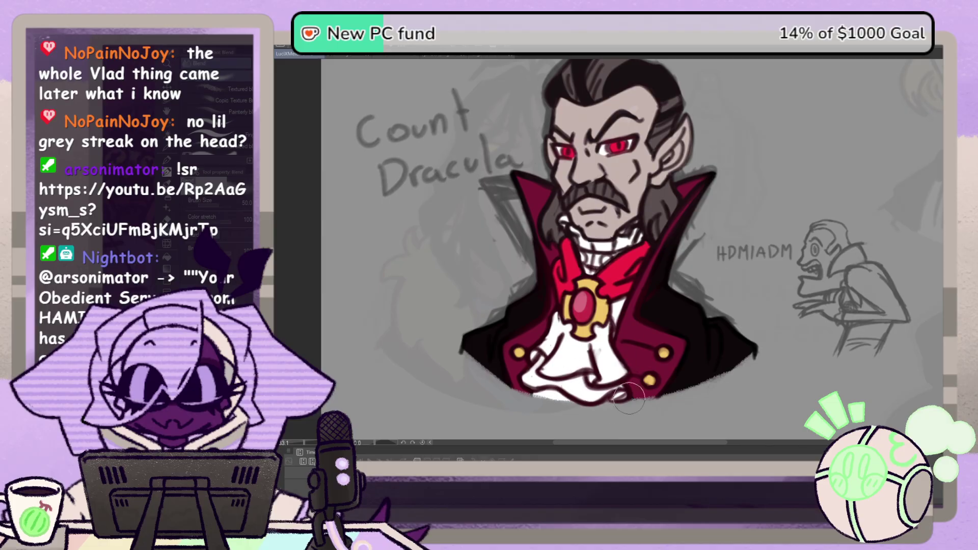
key("space")
mouse_move(533, 191)
left_mouse_down()
mouse_move(523, 216)
mouse_move(569, 274)
mouse_move(586, 276)
mouse_move(565, 208)
left_mouse_up()
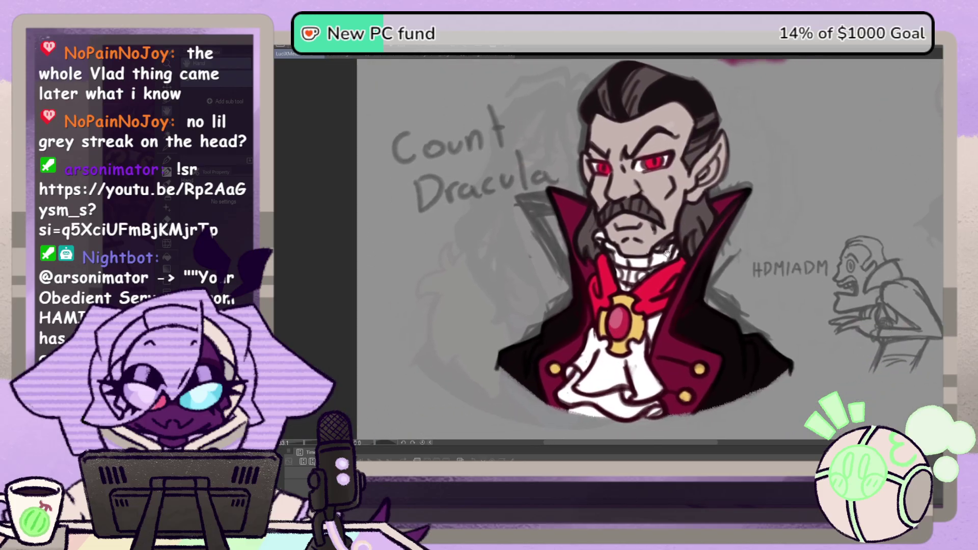
left_click_drag(660, 263, 546, 245)
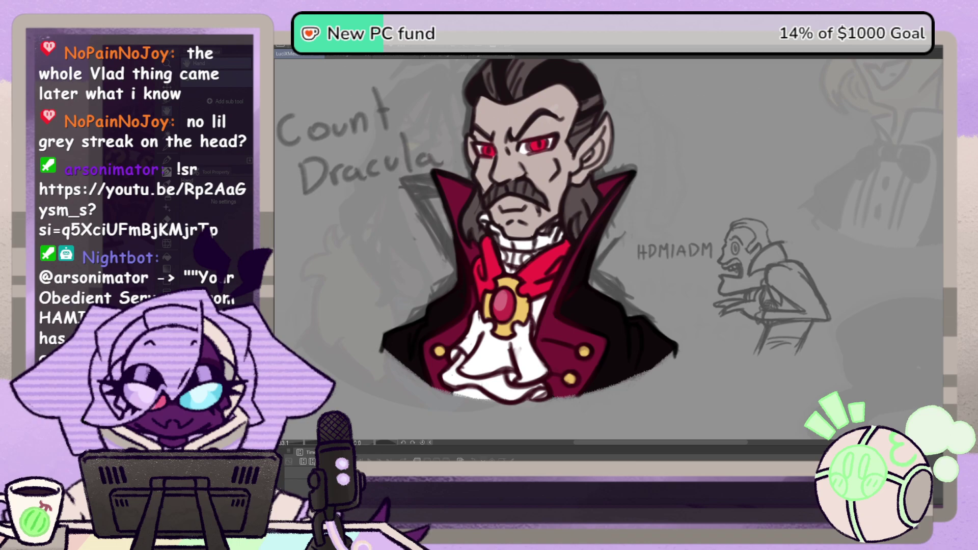
left_click_drag(535, 245, 703, 285)
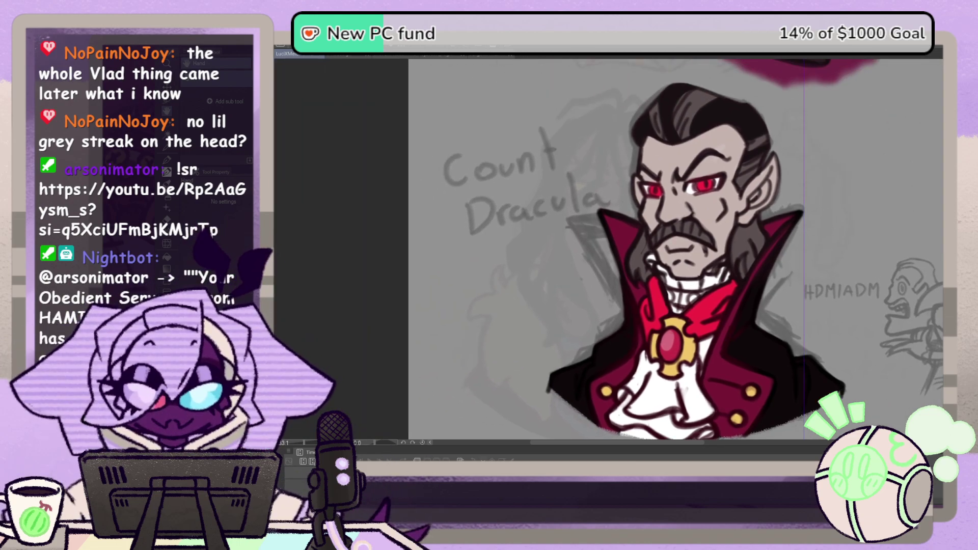
left_click_drag(720, 200, 631, 414)
mouse_move(689, 309)
left_mouse_down()
mouse_move(657, 399)
mouse_move(721, 385)
mouse_move(681, 227)
left_mouse_up()
mouse_move(686, 400)
left_mouse_down()
mouse_move(726, 259)
mouse_move(752, 261)
left_mouse_up()
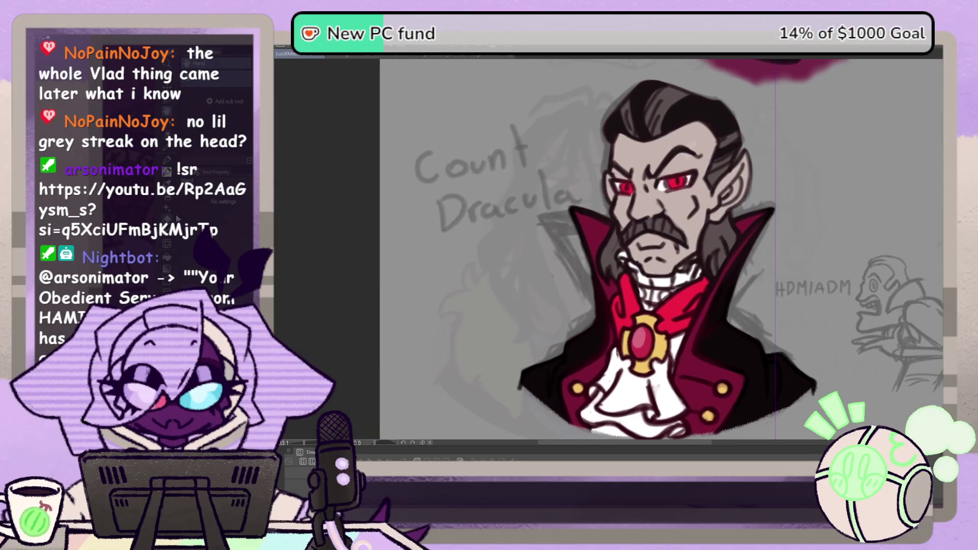
Step: Erase the leftover grey sketch lines around Dracula's collar, shoulders and hair
left_click(168, 220)
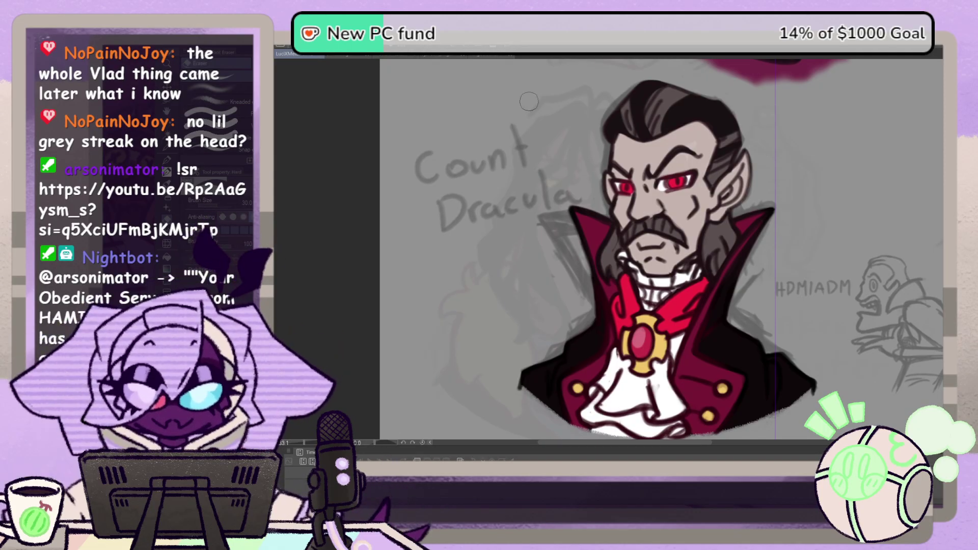
left_click_drag(780, 195, 729, 215)
left_click_drag(762, 274, 754, 284)
mouse_move(750, 319)
left_mouse_down()
mouse_move(778, 337)
mouse_move(754, 329)
mouse_move(741, 298)
mouse_move(760, 245)
left_mouse_up()
left_click_drag(570, 332, 580, 318)
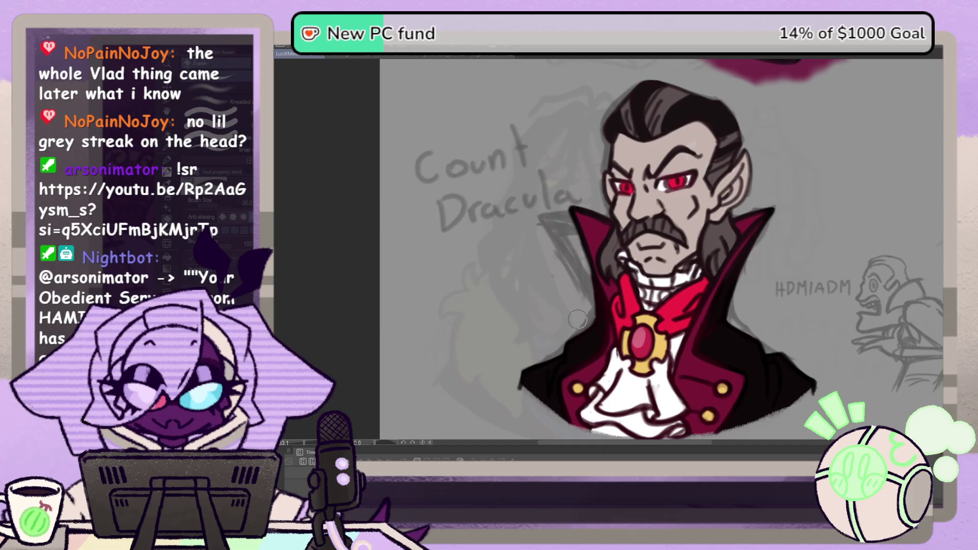
mouse_move(544, 222)
left_mouse_down()
mouse_move(561, 219)
mouse_move(571, 265)
mouse_move(586, 282)
mouse_move(548, 352)
mouse_move(586, 296)
left_mouse_up()
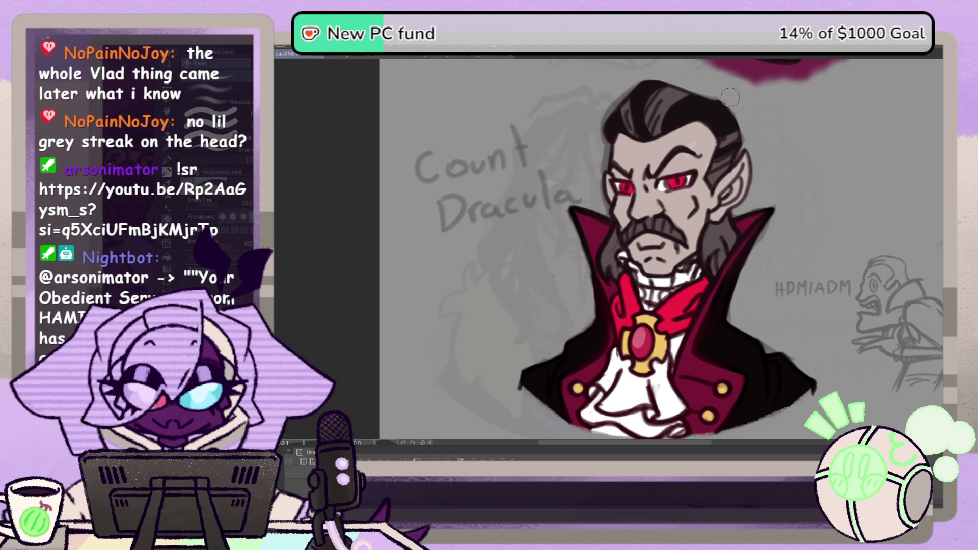
mouse_move(630, 77)
left_mouse_down()
mouse_move(597, 120)
mouse_move(601, 200)
mouse_move(600, 164)
left_mouse_up()
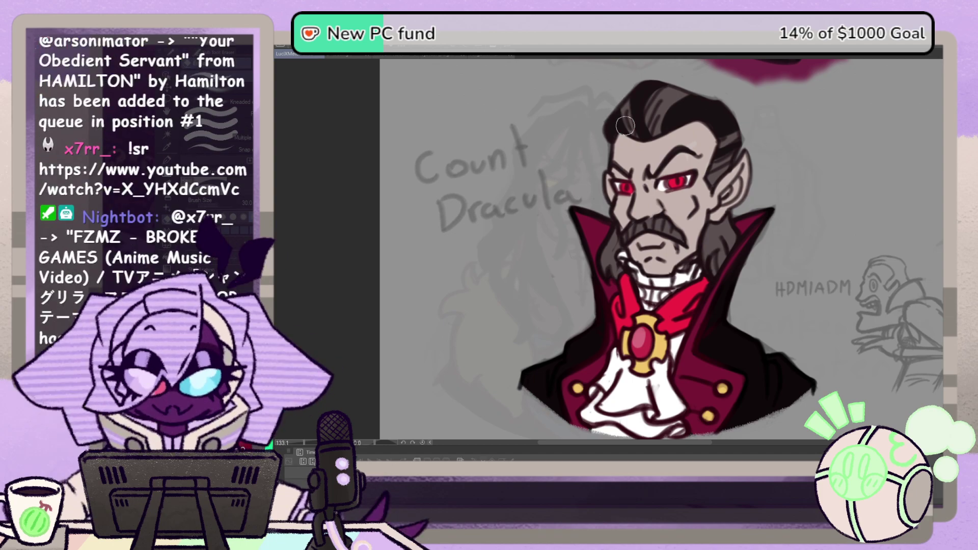
Step: Lasso the "Count Dracula" lettering, rotate it slightly clockwise, shift it up beside the head and deselect it
left_click(168, 100)
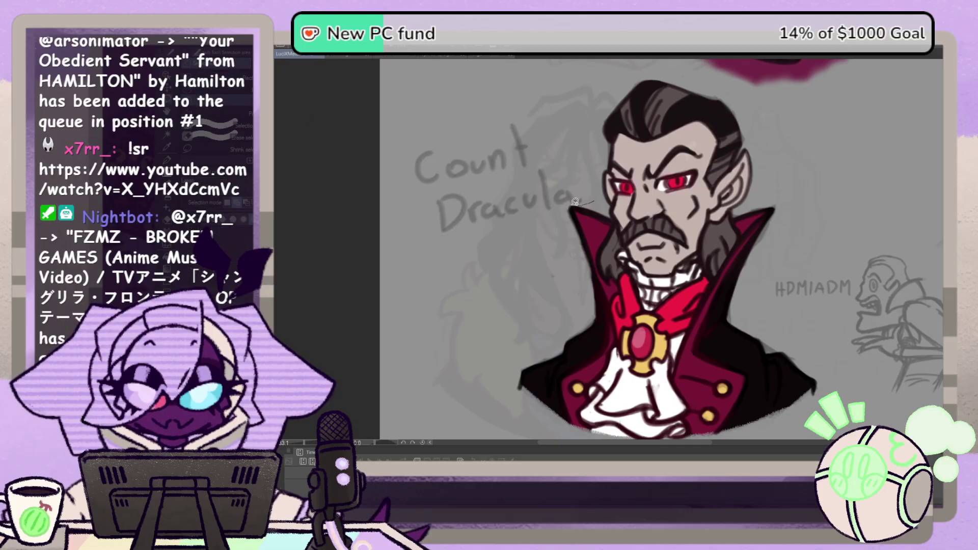
mouse_move(576, 202)
left_mouse_down()
mouse_move(378, 209)
mouse_move(591, 201)
left_mouse_up()
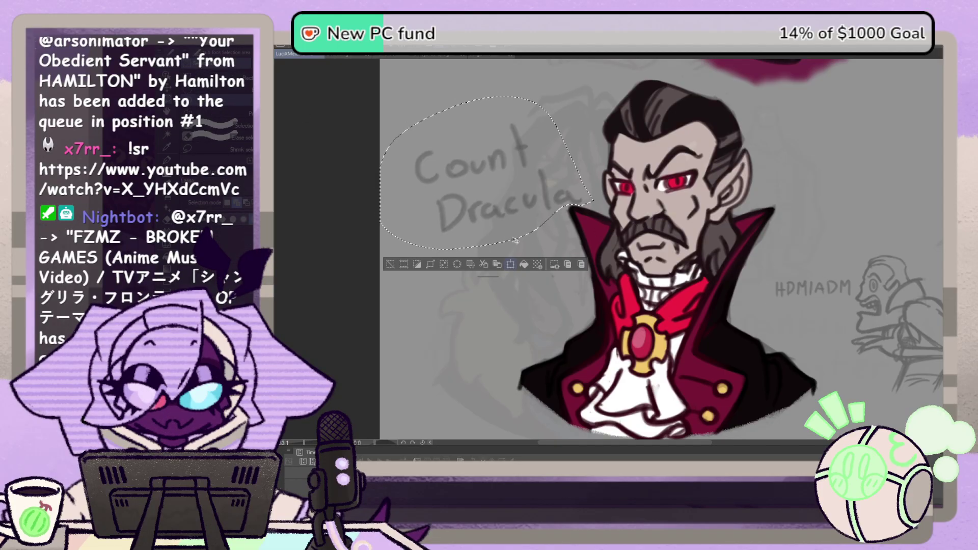
left_click(510, 265)
left_click_drag(524, 225, 528, 214)
left_click_drag(607, 220, 607, 229)
left_click_drag(484, 236, 486, 232)
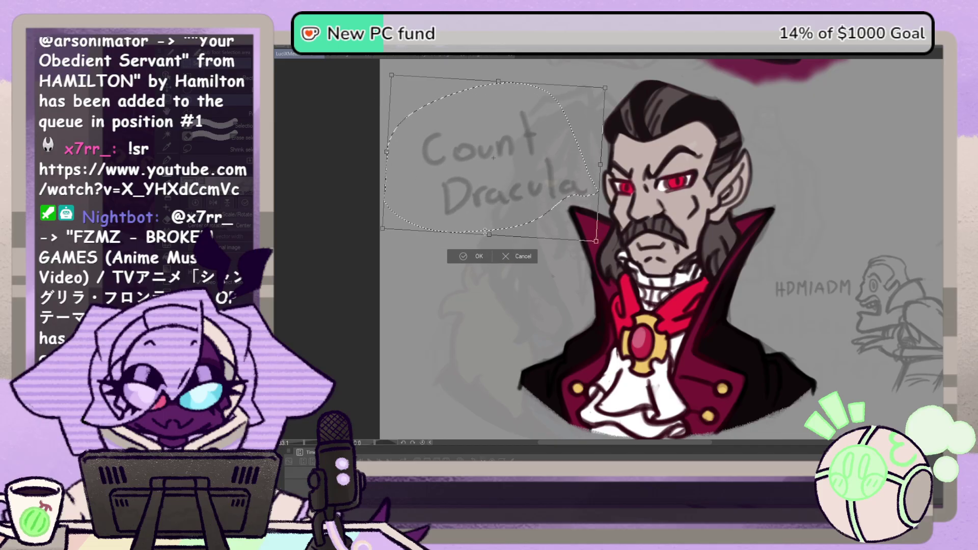
left_click(473, 256)
left_click(397, 250)
Step: Darken the "Count Dracula" lettering by lassoing it, duplicating it, merging the copy down and clearing the selection
mouse_move(594, 200)
left_mouse_down()
mouse_move(446, 234)
mouse_move(563, 81)
mouse_move(591, 199)
left_mouse_up()
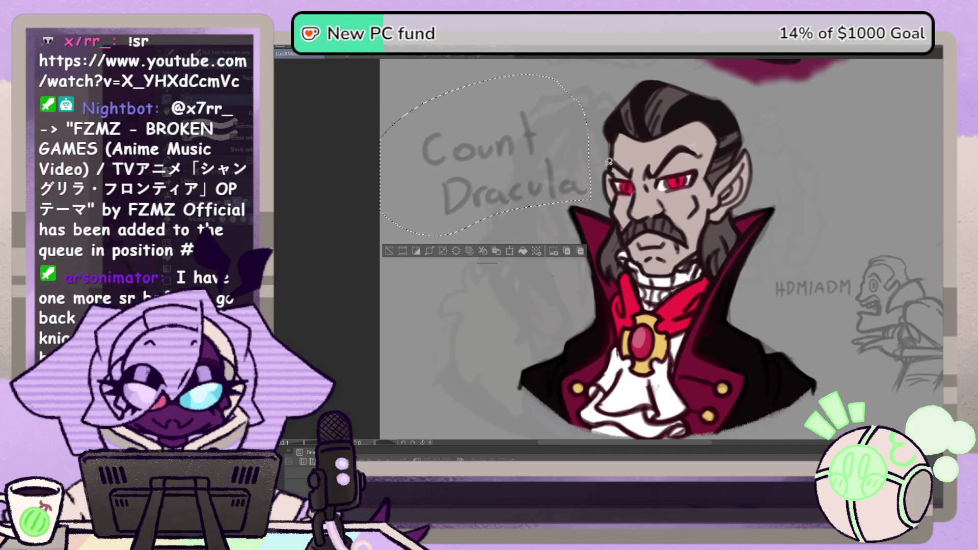
left_click(499, 251)
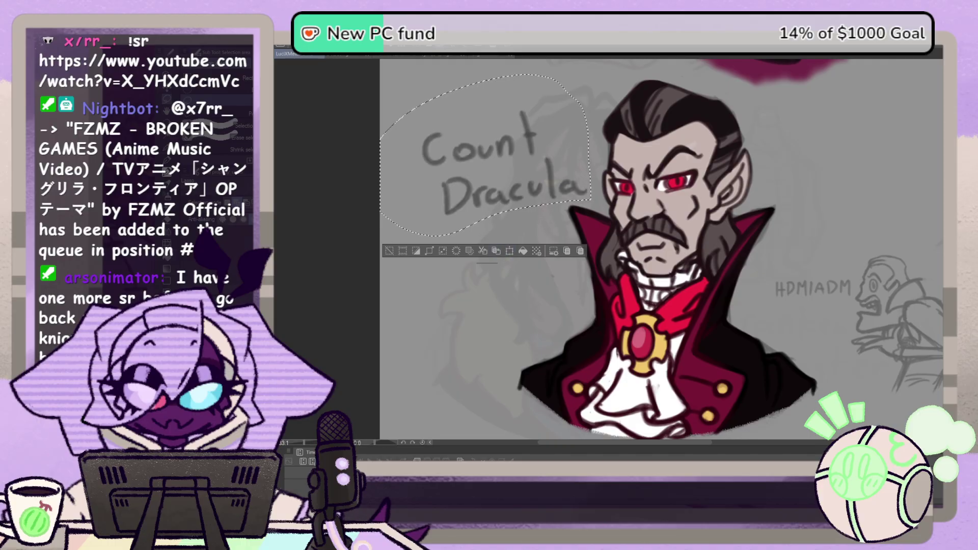
key("ctrl+e")
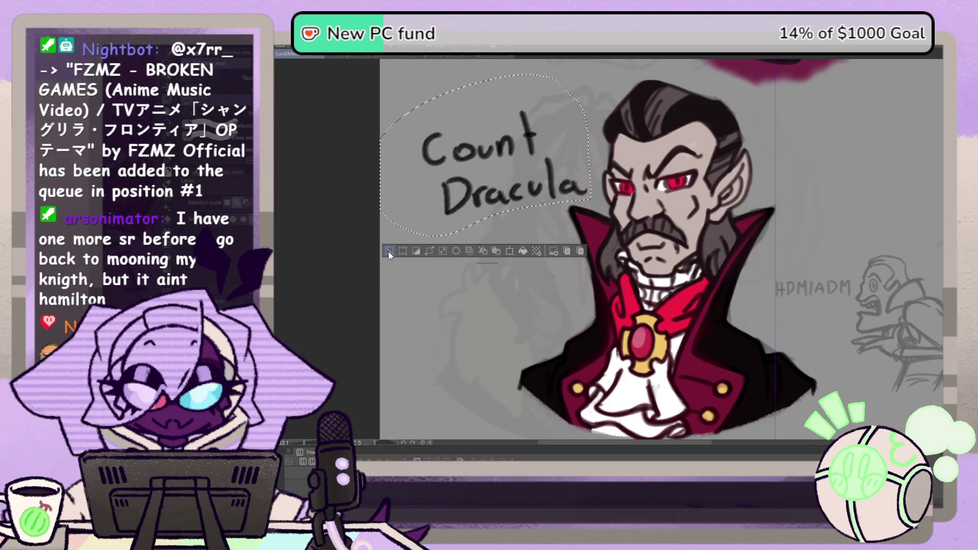
key("ctrl+d")
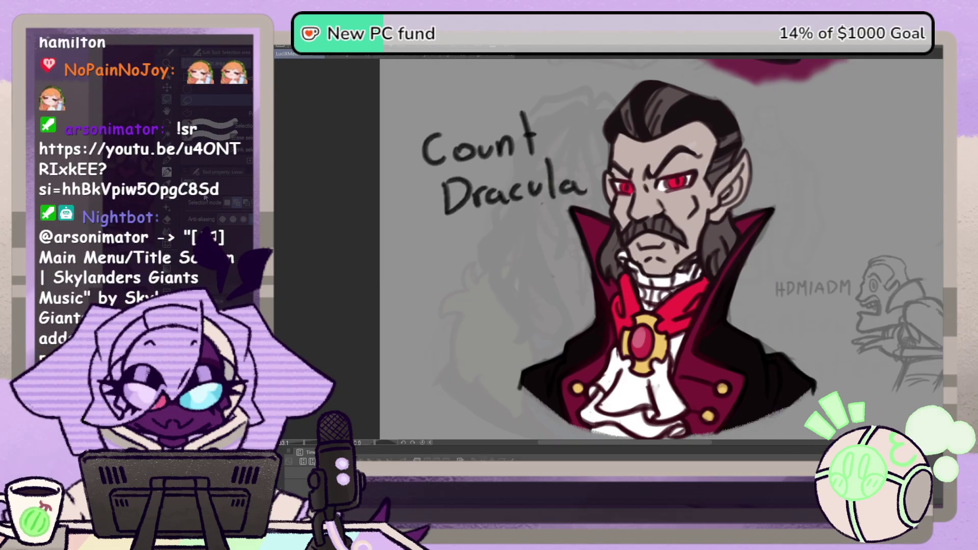
key("e")
key("]")
key("]")
key("]")
key("]")
key("]")
key("]")
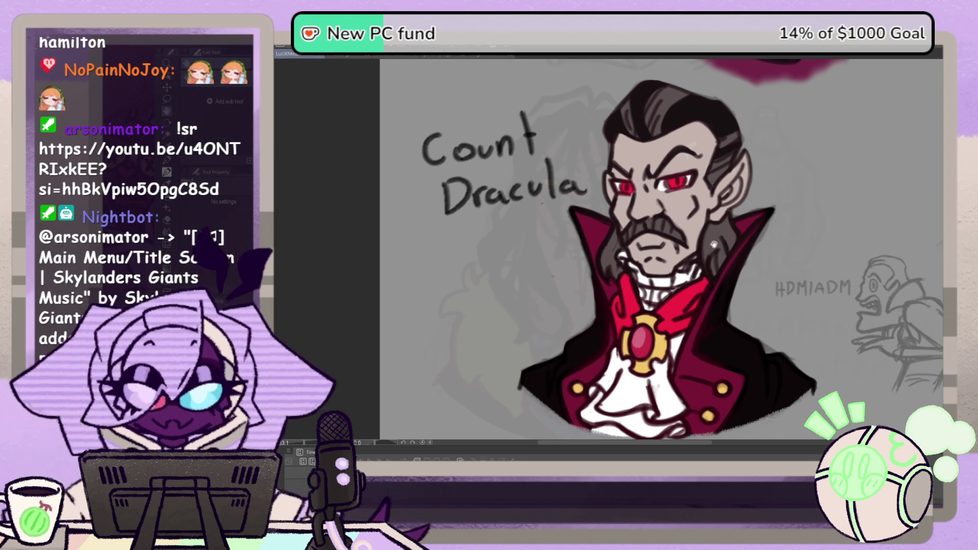
mouse_move(710, 241)
left_mouse_down()
mouse_move(655, 223)
mouse_move(672, 240)
mouse_move(701, 232)
left_mouse_up()
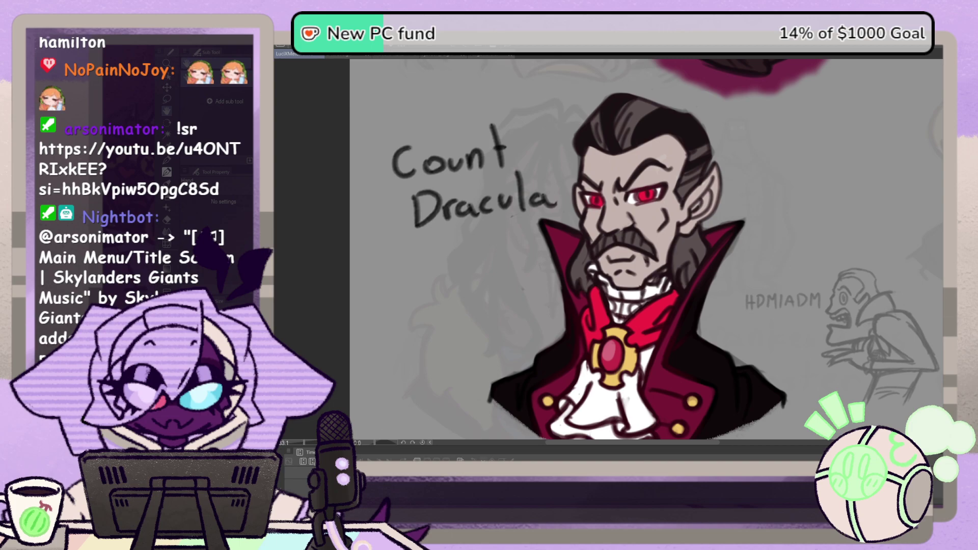
Step: Inspect the Dracula bust and its darkened "Count Dracula" lettering for remaining flaws
mouse_move(624, 226)
left_mouse_down()
mouse_move(566, 200)
mouse_move(528, 167)
left_mouse_up()
left_click_drag(564, 204, 597, 201)
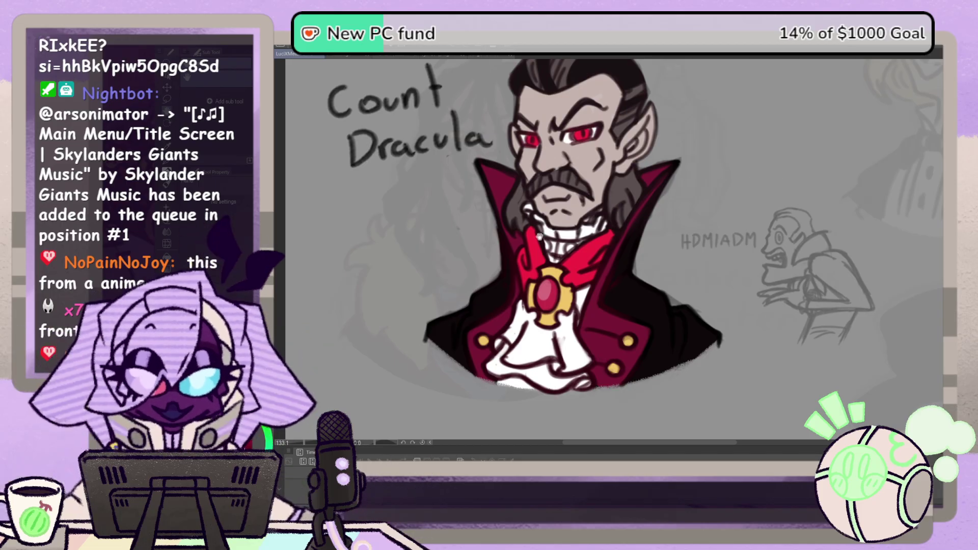
left_click_drag(614, 211, 631, 267)
mouse_move(657, 237)
left_mouse_down()
mouse_move(628, 240)
mouse_move(665, 234)
mouse_move(621, 211)
mouse_move(578, 232)
mouse_move(777, 265)
left_mouse_up()
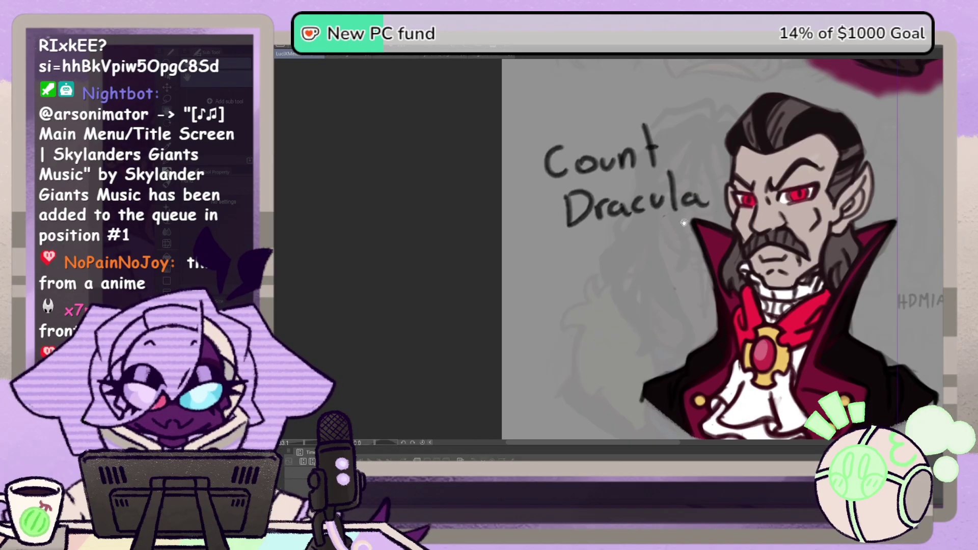
left_click_drag(683, 222, 639, 249)
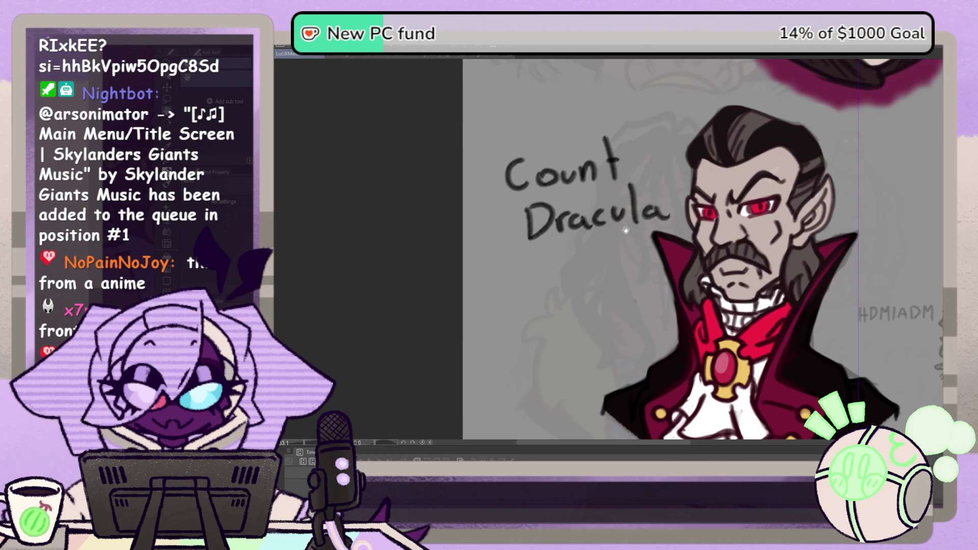
left_click_drag(625, 230, 632, 228)
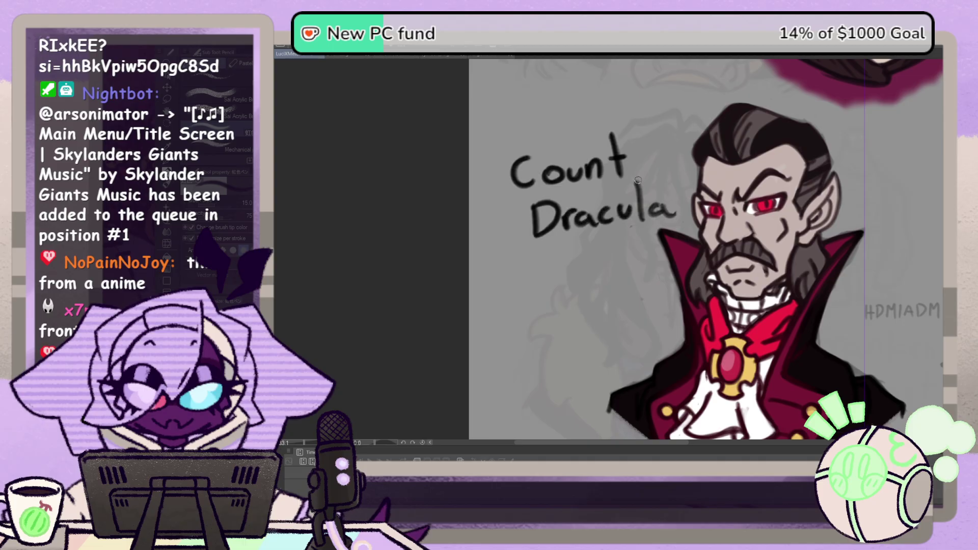
left_click_drag(638, 180, 642, 221)
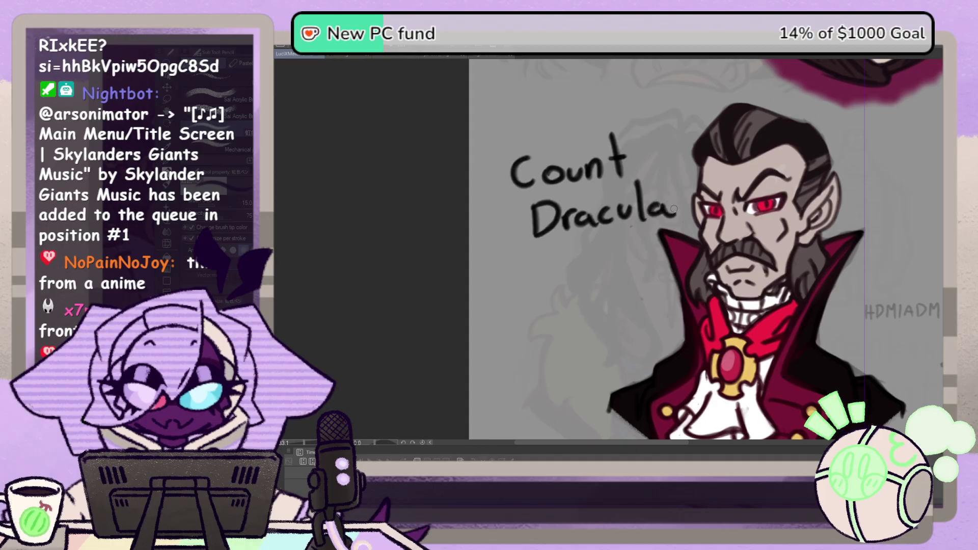
mouse_move(747, 289)
left_mouse_down()
mouse_move(630, 260)
mouse_move(618, 245)
mouse_move(618, 297)
left_mouse_up()
left_click_drag(648, 166, 619, 288)
mouse_move(675, 130)
left_mouse_down()
mouse_move(628, 290)
mouse_move(644, 194)
left_mouse_up()
left_click_drag(631, 258, 662, 167)
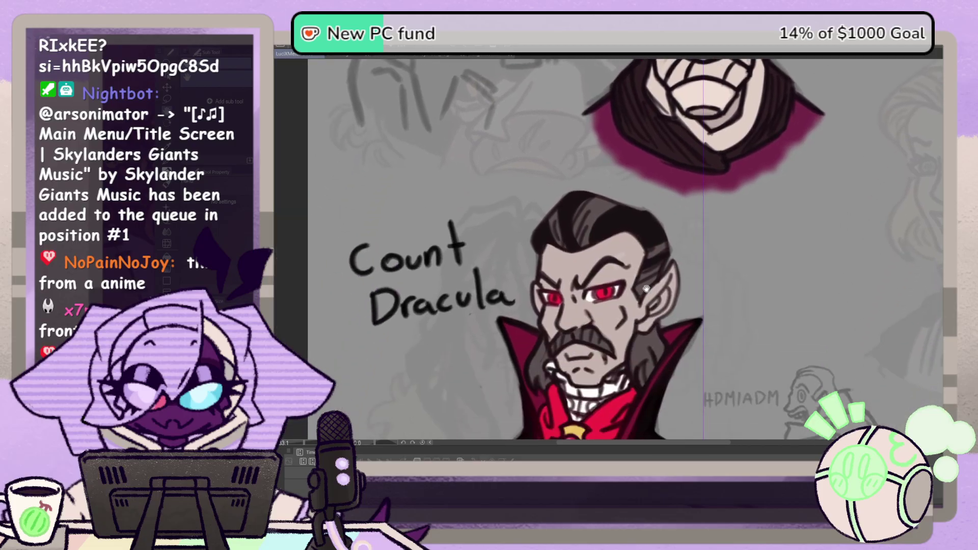
mouse_move(620, 360)
left_mouse_down()
mouse_move(669, 225)
mouse_move(646, 224)
left_mouse_up()
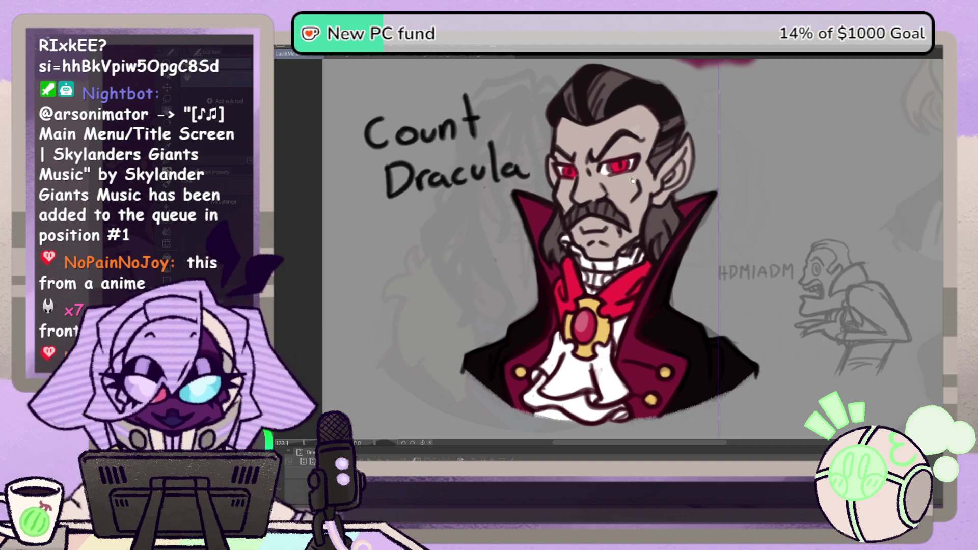
mouse_move(651, 187)
left_mouse_down()
mouse_move(652, 246)
mouse_move(673, 242)
mouse_move(681, 186)
left_mouse_up()
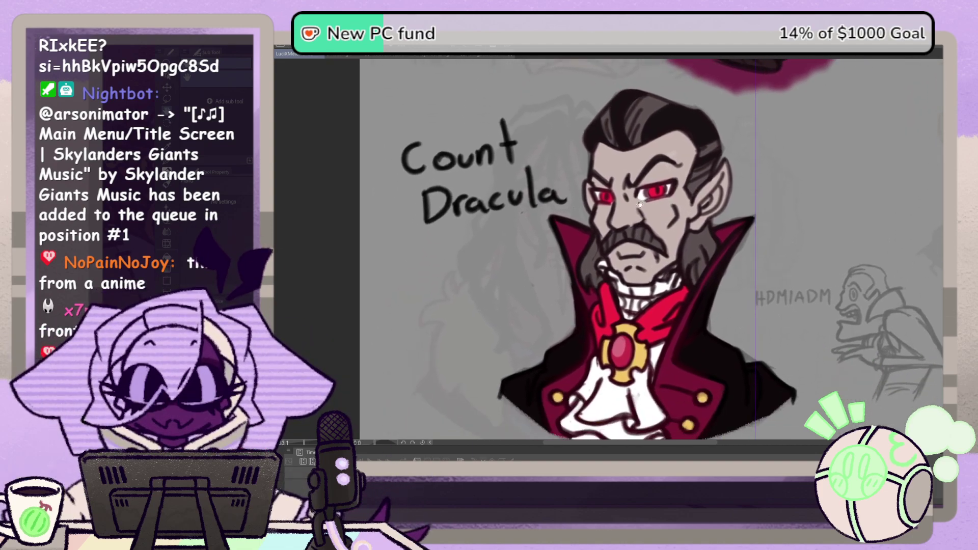
Step: Compare the Dracula bust with the Invisible Man bust above it and the faded character drawings around them
mouse_move(642, 245)
left_mouse_down()
mouse_move(641, 213)
mouse_move(626, 294)
left_mouse_up()
left_click_drag(658, 137, 631, 351)
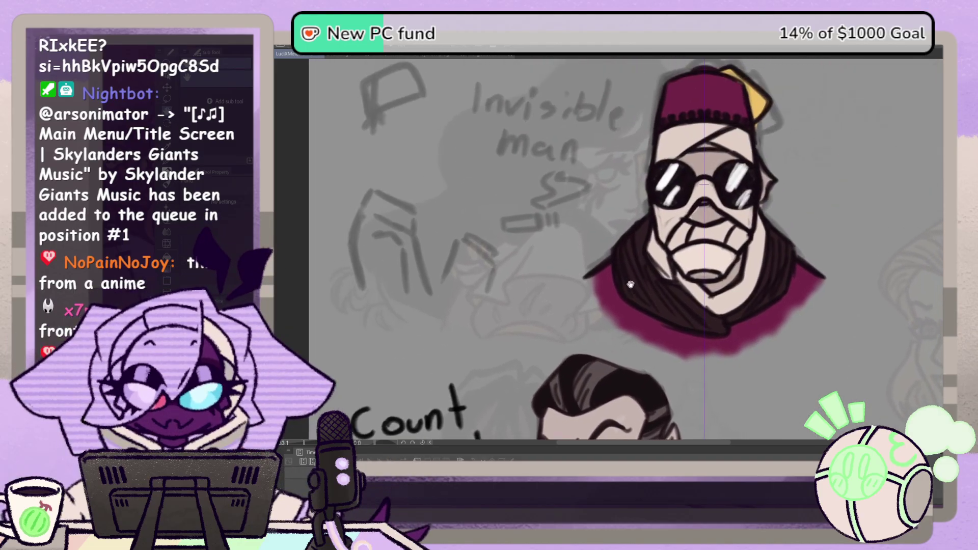
left_click_drag(638, 271, 659, 94)
left_click_drag(650, 329, 635, 248)
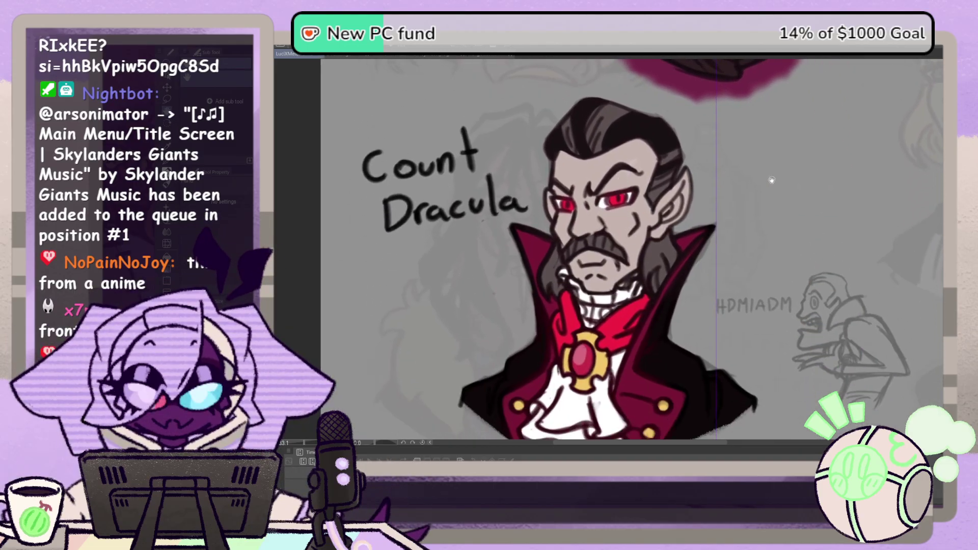
left_click_drag(789, 290, 542, 248)
left_click_drag(630, 351, 620, 144)
left_click_drag(721, 284, 631, 251)
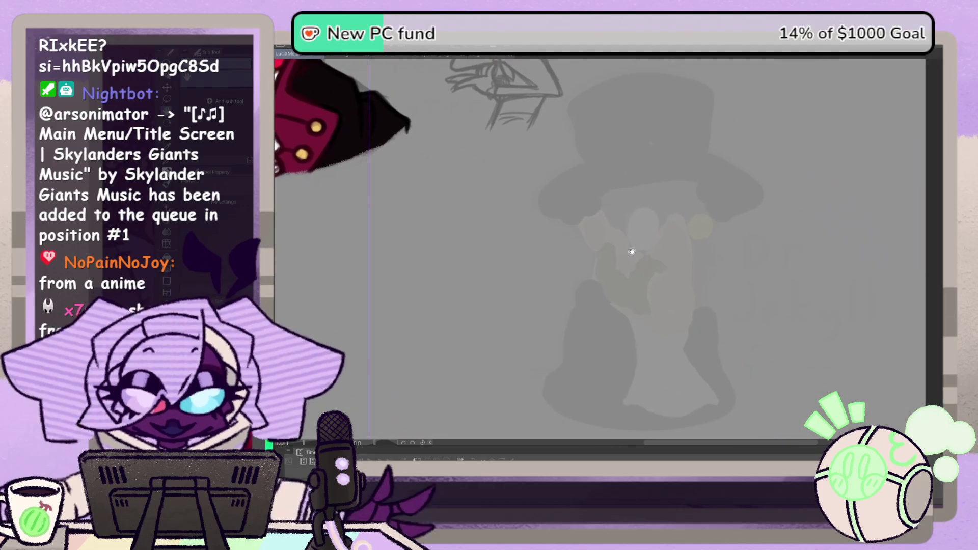
mouse_move(498, 198)
left_mouse_down()
mouse_move(526, 190)
mouse_move(567, 212)
mouse_move(634, 213)
mouse_move(711, 408)
left_mouse_up()
left_click_drag(664, 203, 635, 291)
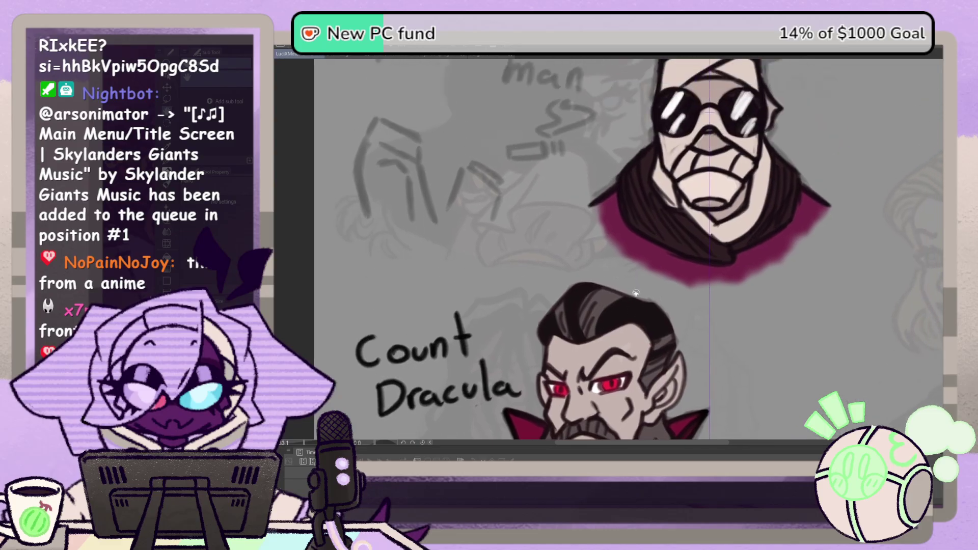
left_click_drag(650, 255, 636, 282)
left_click_drag(644, 243, 631, 255)
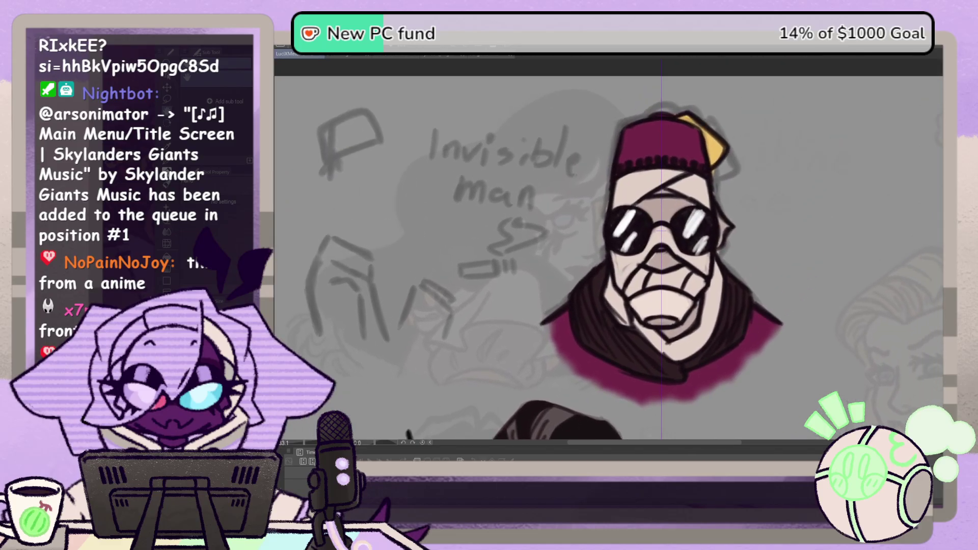
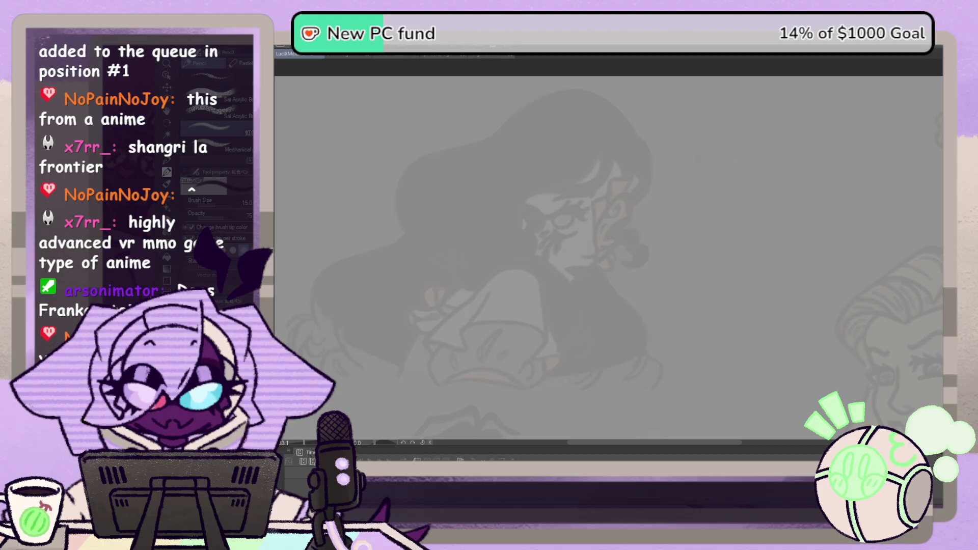
Step: Examine the Frankenstein's Monster bust, its side sketch and the Dr Jekyll block-in lower on the page
key("space")
mouse_move(489, 403)
left_mouse_down()
mouse_move(492, 350)
mouse_move(601, 86)
left_mouse_up()
mouse_move(630, 269)
left_mouse_down()
mouse_move(606, 240)
mouse_move(613, 263)
left_mouse_up()
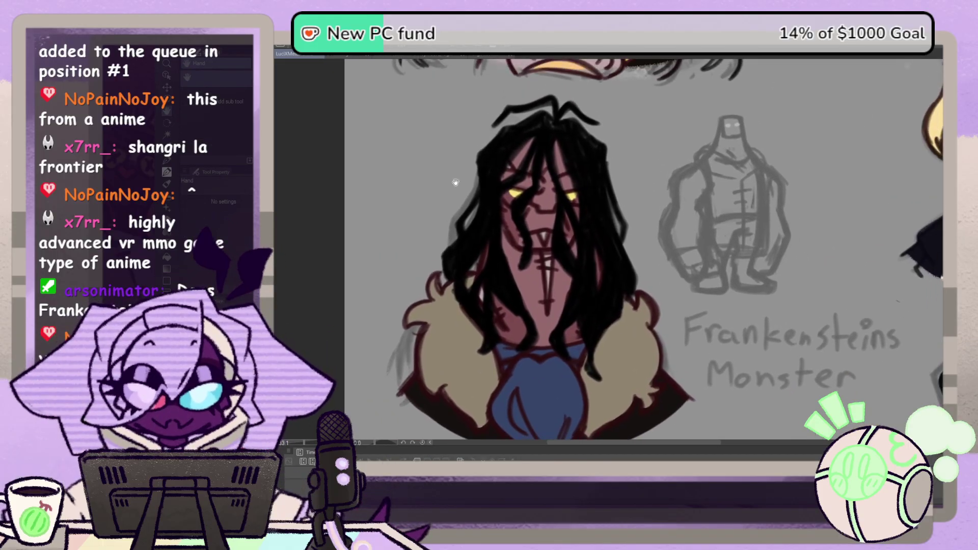
left_click_drag(647, 228, 620, 240)
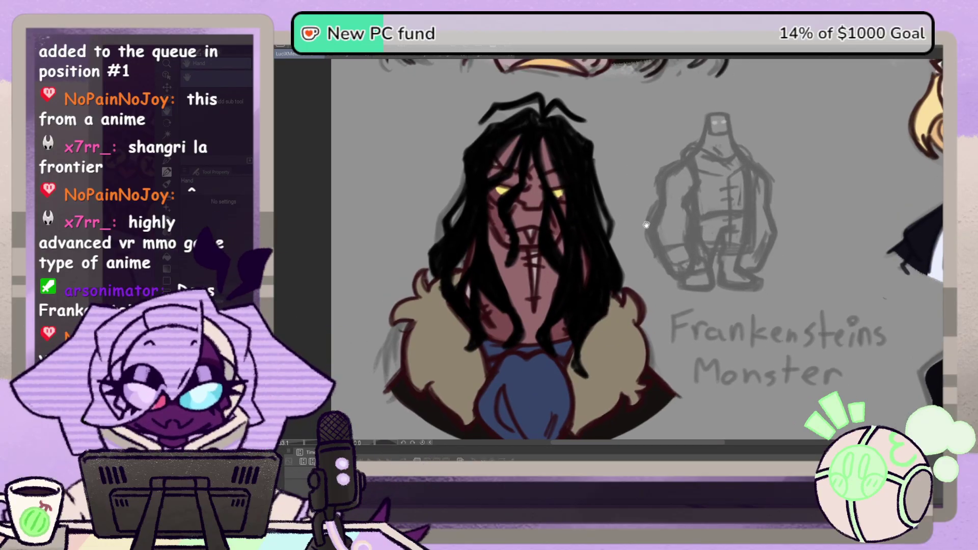
left_click_drag(783, 116, 475, 314)
left_click_drag(759, 255, 637, 272)
scroll(626, 245, "down", 1)
scroll(609, 279, "down", 2)
left_click_drag(563, 296, 726, 109)
left_click_drag(795, 420, 674, 235)
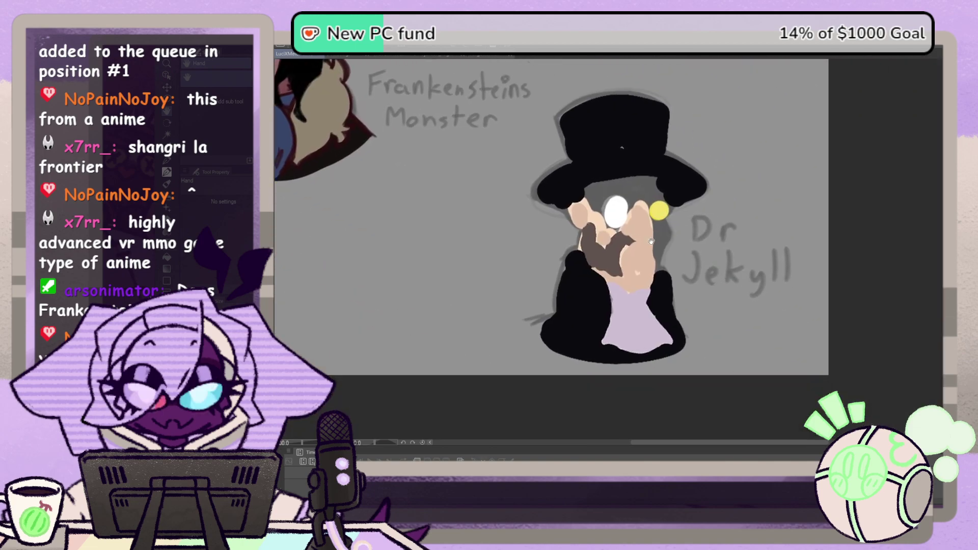
scroll(674, 236, "up", 2)
scroll(615, 199, "down", 4)
mouse_move(615, 198)
left_mouse_down()
mouse_move(704, 304)
mouse_move(774, 350)
left_mouse_up()
scroll(607, 270, "up", 4)
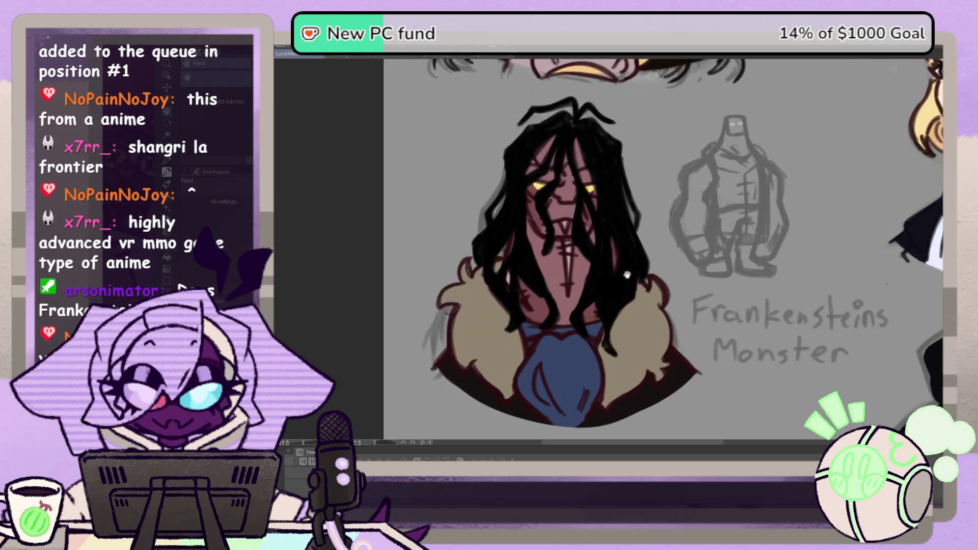
scroll(625, 273, "up", 1)
mouse_move(620, 264)
left_mouse_down()
mouse_move(611, 271)
mouse_move(638, 255)
mouse_move(613, 266)
left_mouse_up()
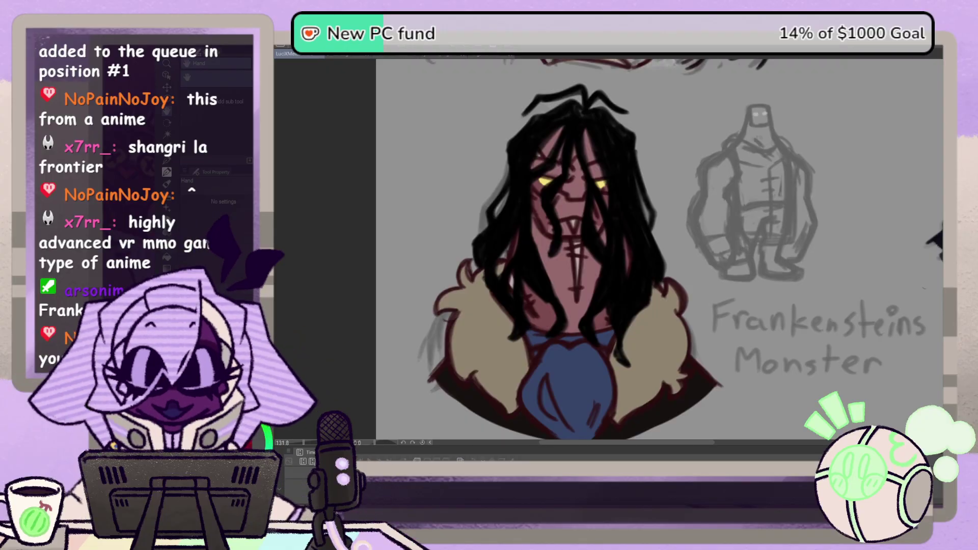
Step: Hide the long black hair on the Frankenstein's Monster bust so the bald head and neck are exposed
left_click(949, 275)
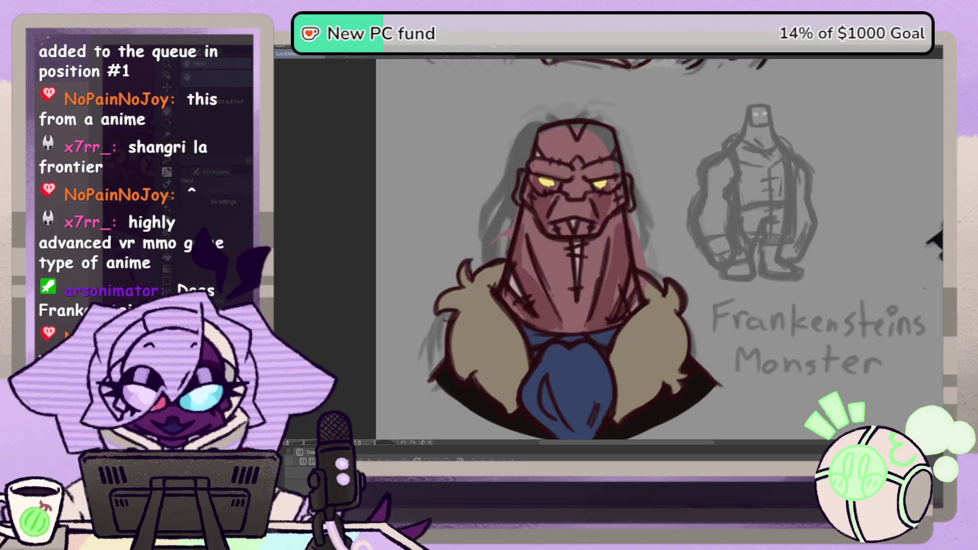
left_click_drag(671, 284, 697, 261)
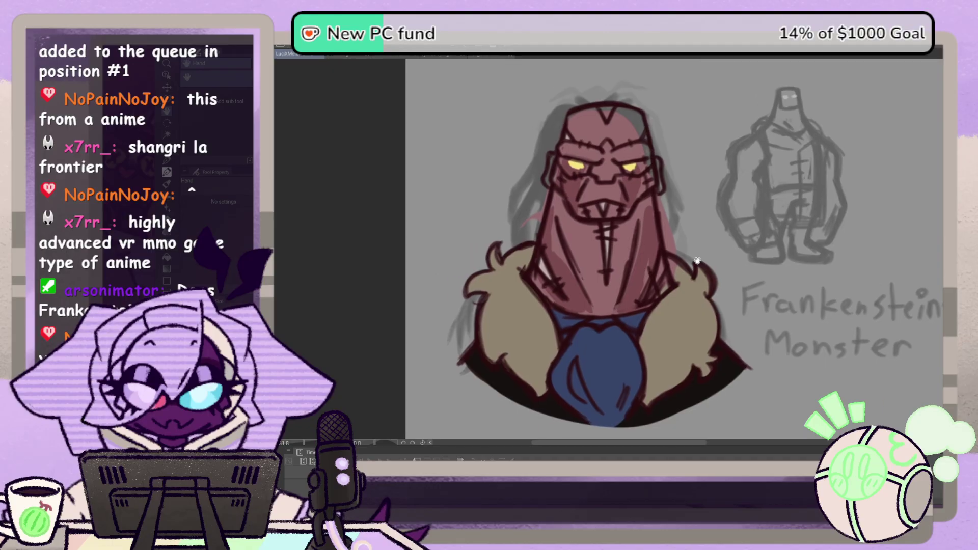
mouse_move(576, 203)
left_mouse_down()
mouse_move(566, 220)
mouse_move(584, 222)
mouse_move(590, 204)
mouse_move(571, 205)
left_mouse_up()
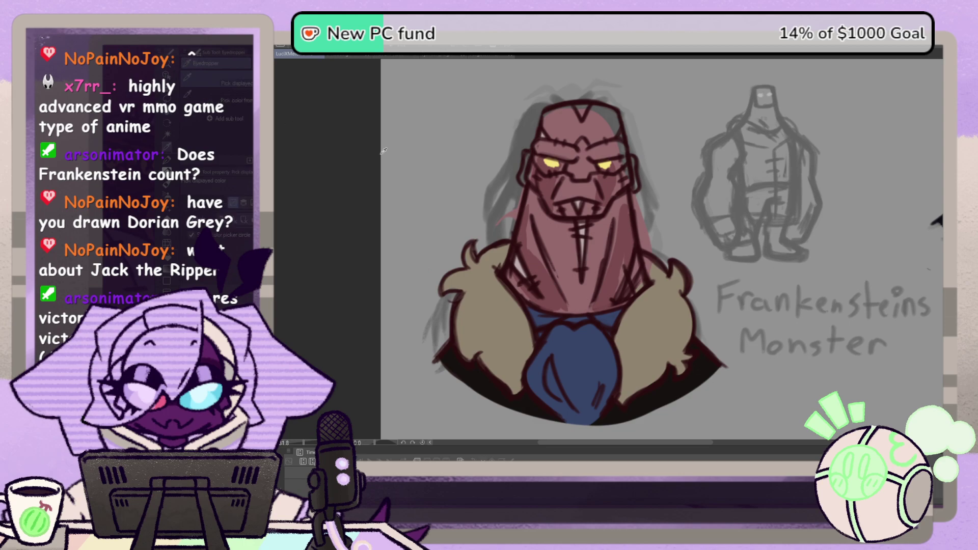
Step: Fill the gaps in the monster's skin on the head and neck with an enlarged brush and erase the spill
left_click(168, 160)
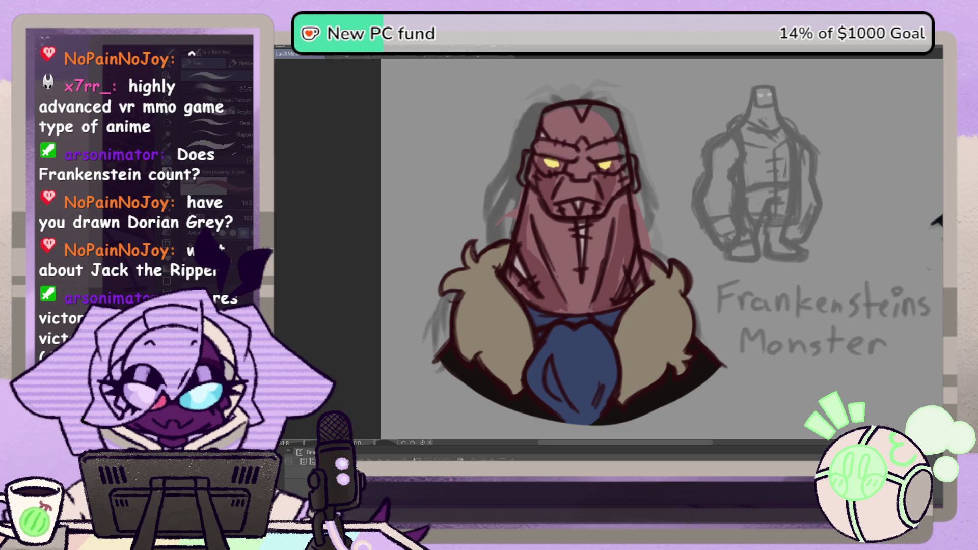
key("]")
key("]")
key("]")
key("]")
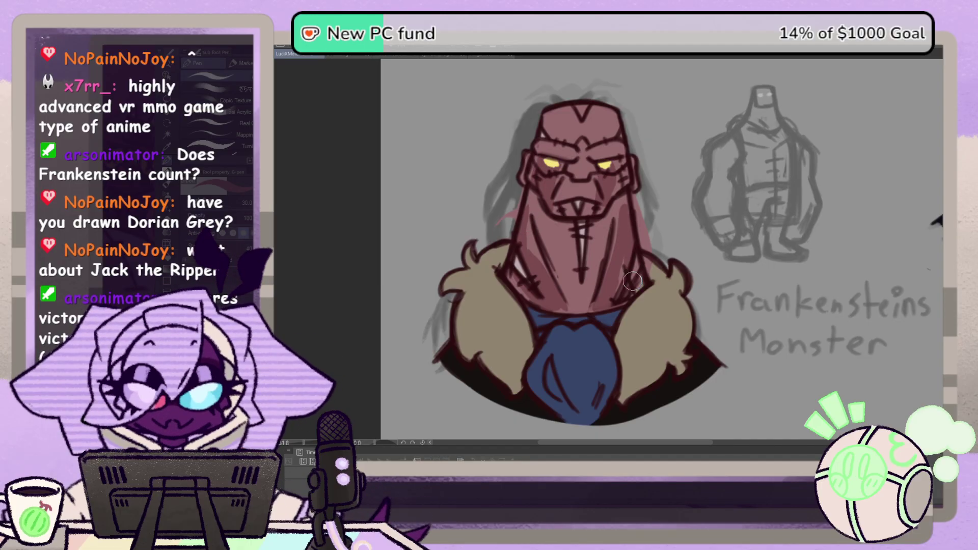
key("e")
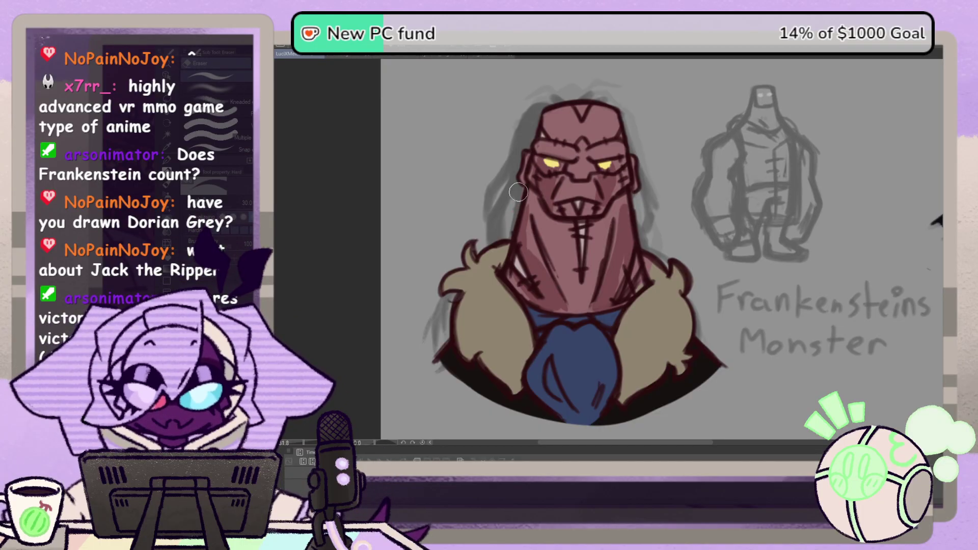
Step: Sample the dark skin tone and paint it over the monster's yellow eyes and the shaded neck
key("i")
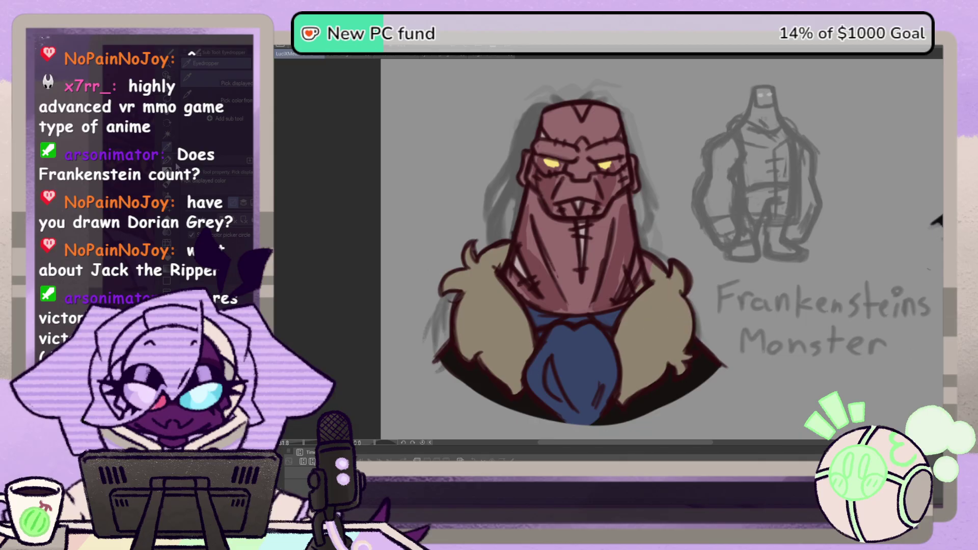
left_click(176, 165)
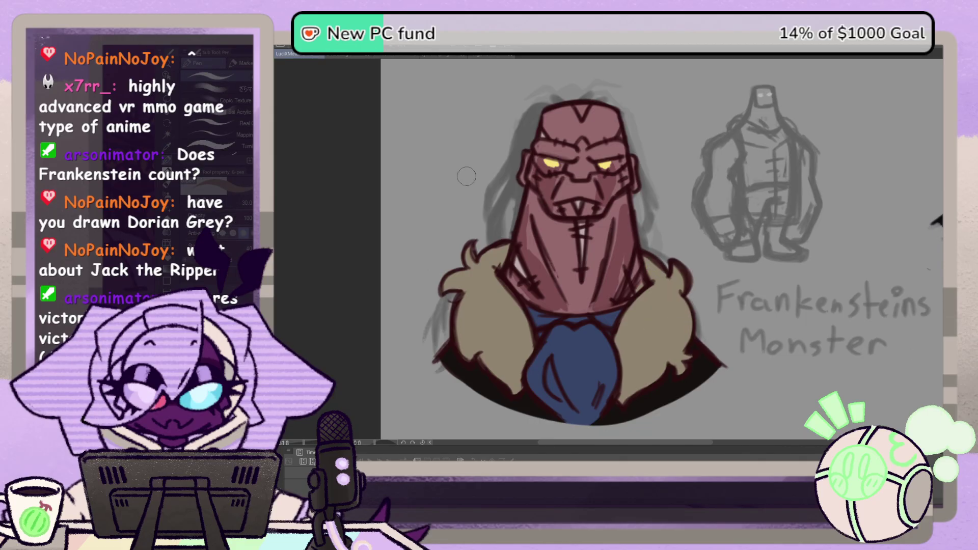
key("i")
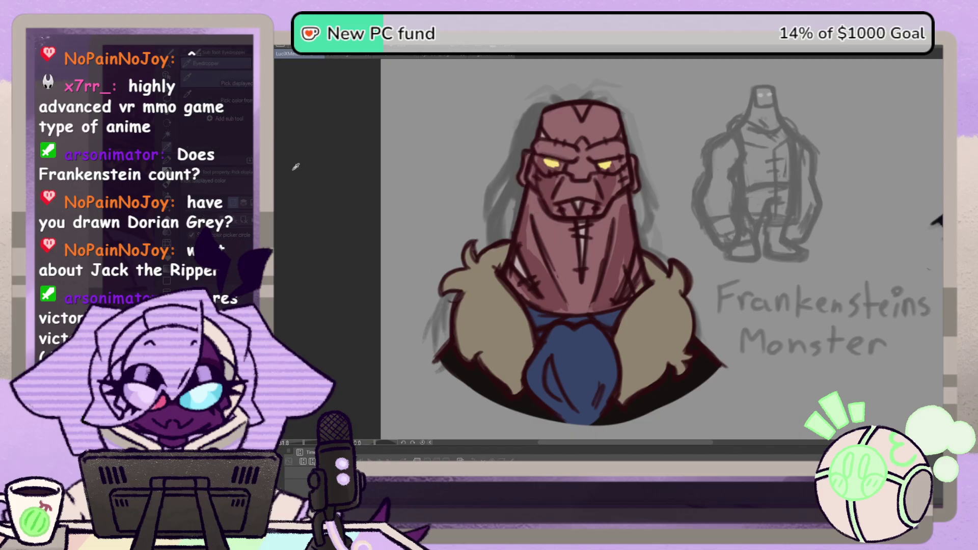
left_click(170, 164)
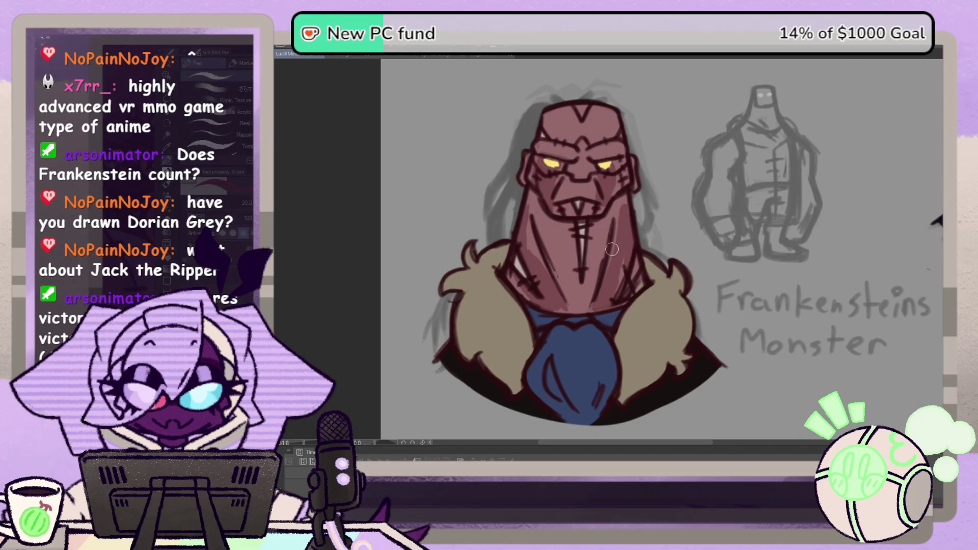
left_click_drag(560, 166, 542, 162)
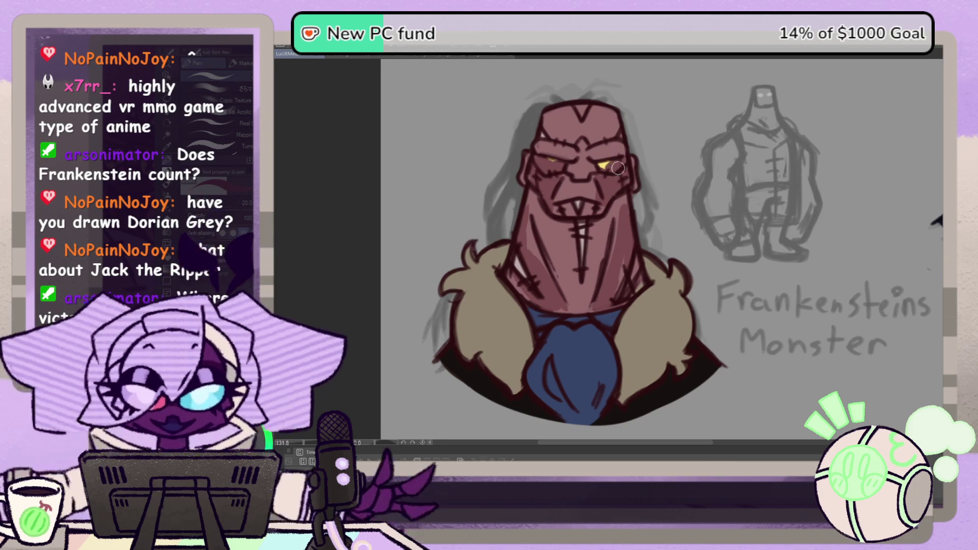
mouse_move(609, 168)
left_mouse_down()
mouse_move(603, 152)
mouse_move(542, 146)
mouse_move(571, 155)
left_mouse_up()
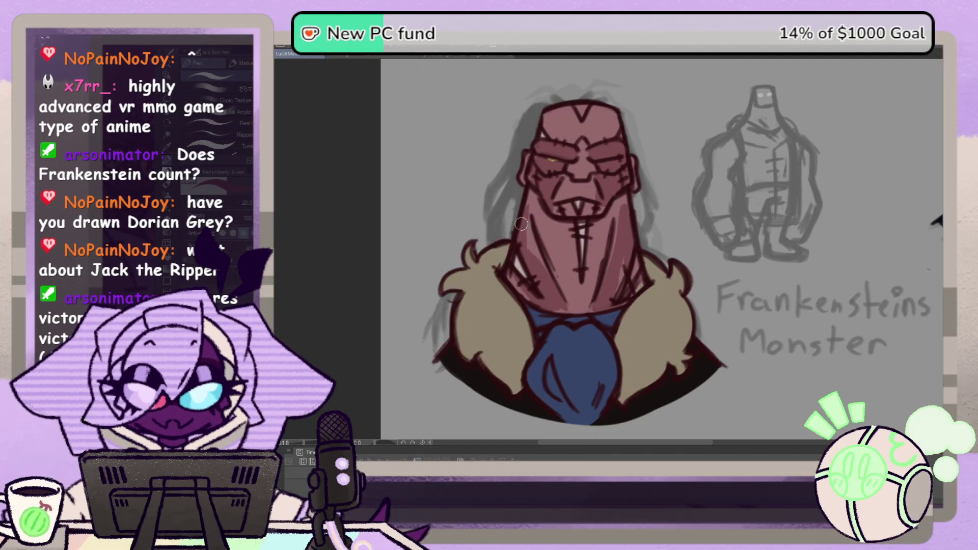
mouse_move(522, 223)
left_mouse_down()
mouse_move(534, 257)
mouse_move(529, 236)
left_mouse_up()
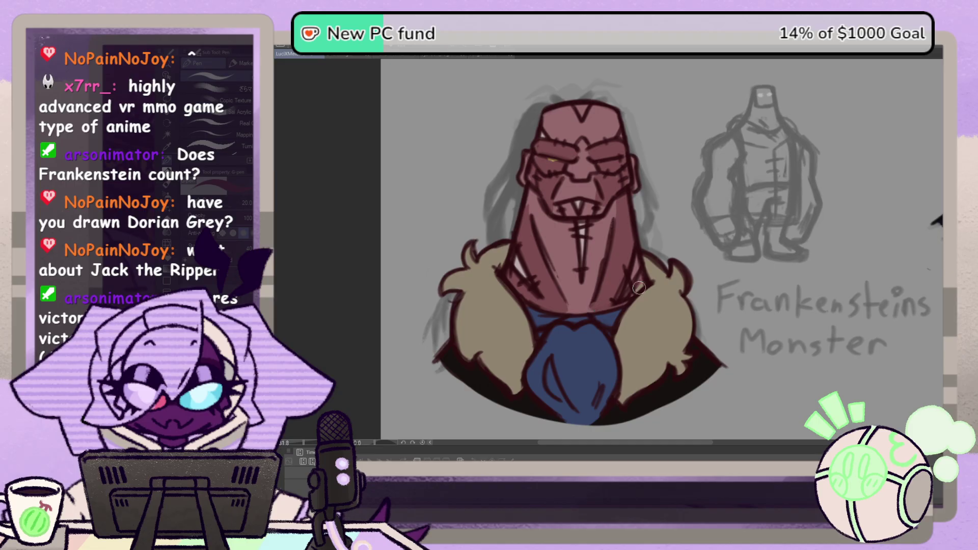
Step: Sample the pale colour on the monster's neck and paint pale patches on the forehead and beside the ears
left_click(168, 152)
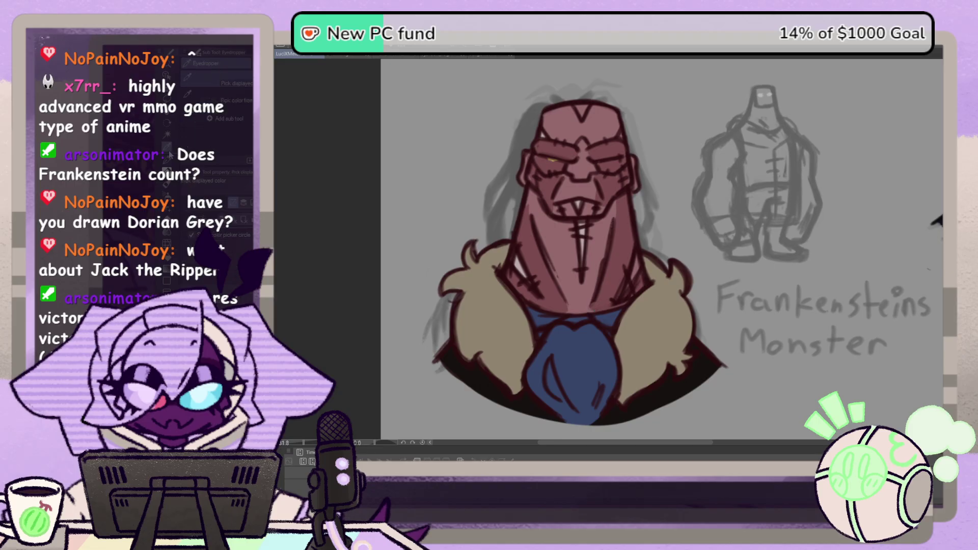
left_click(514, 264)
left_click(518, 258)
key("p")
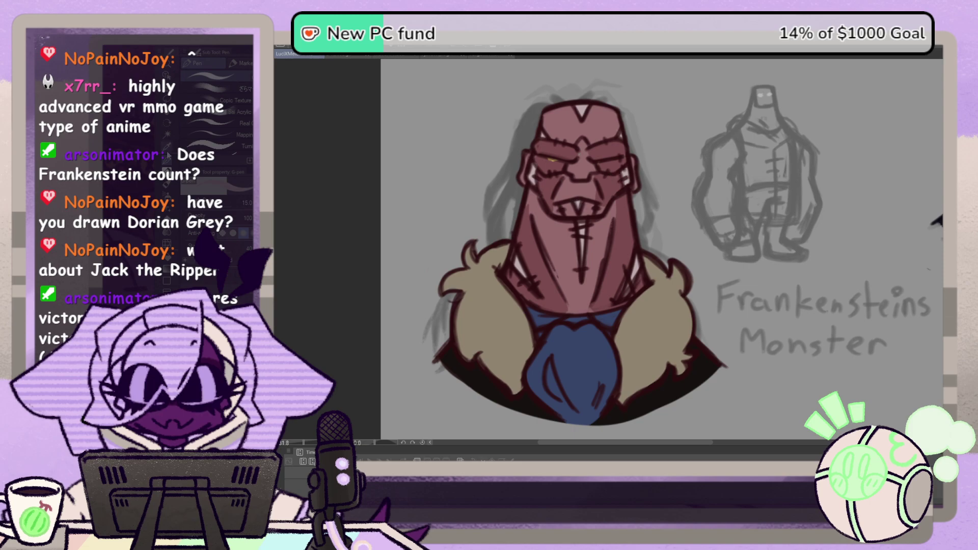
Step: Cover the leftover yellow in the monster's eye with the dark skin tone, and paint both eyes bright yellow
left_click(167, 147)
left_click(545, 188)
left_click(172, 189)
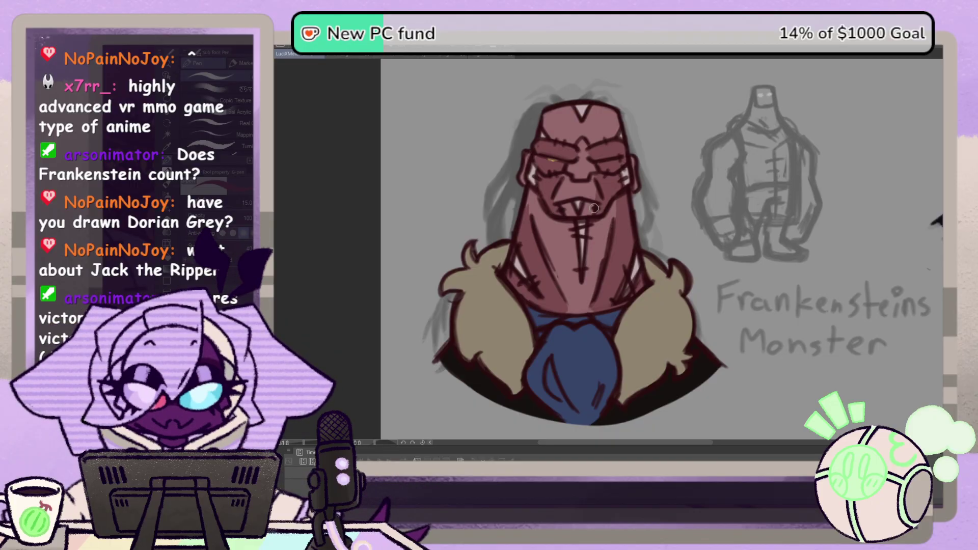
key("e")
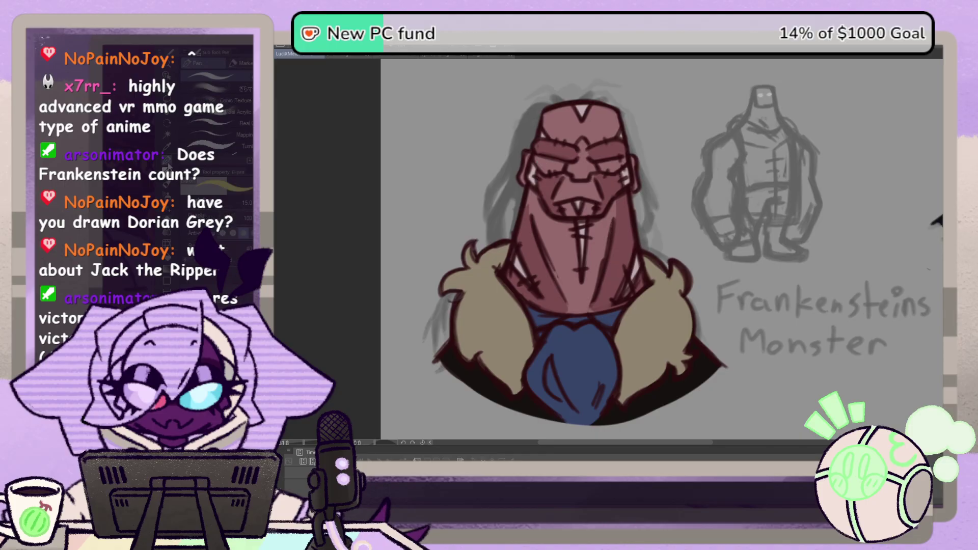
key("p")
left_click(251, 142)
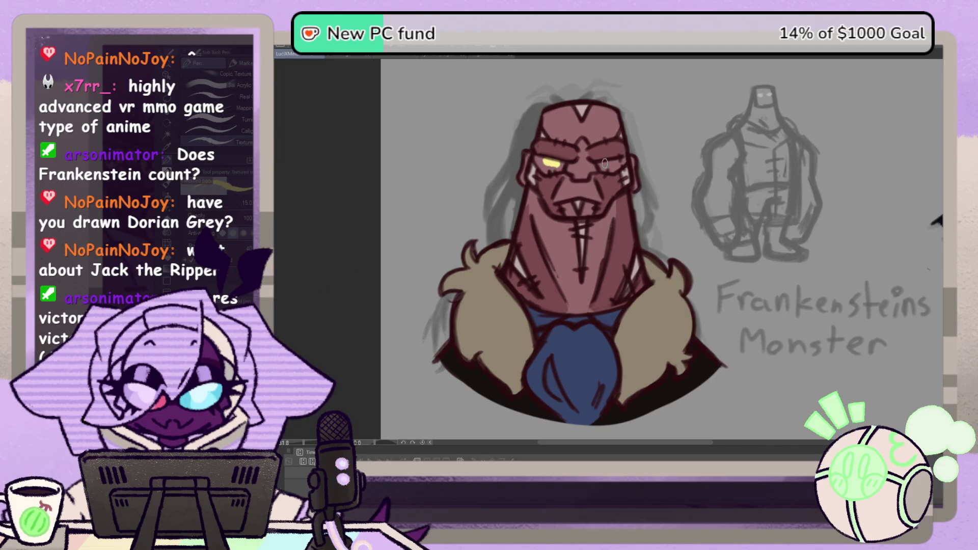
left_click_drag(605, 163, 619, 161)
Step: Compare the monster bust with and without its long black hair, and fade the old hair as a tracing guide
key("space")
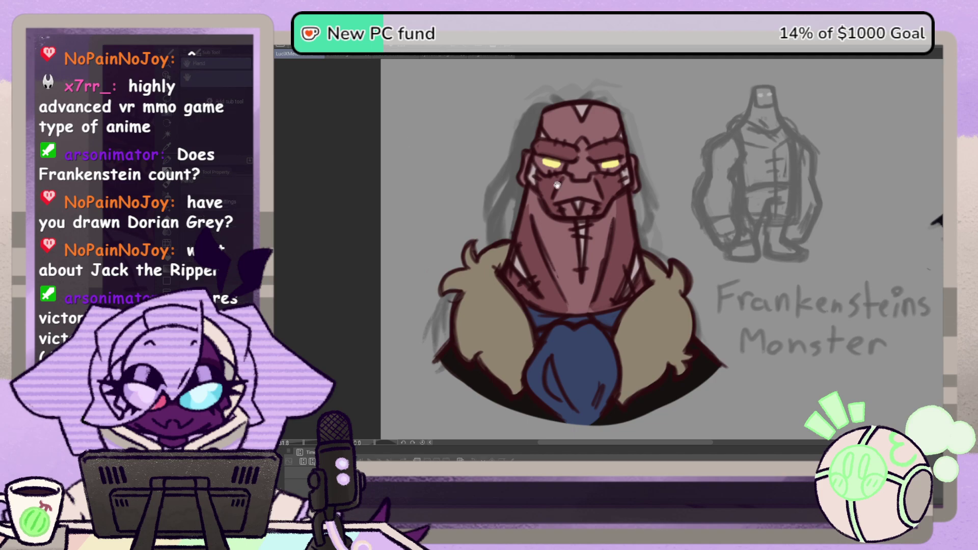
mouse_move(632, 246)
left_mouse_down()
mouse_move(620, 266)
mouse_move(640, 249)
mouse_move(619, 251)
left_mouse_up()
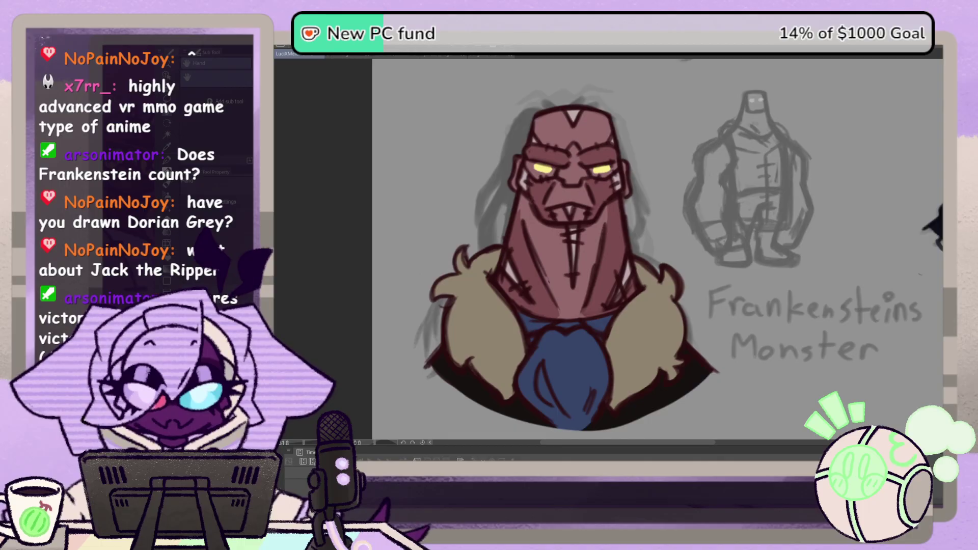
left_click_drag(596, 175, 658, 194)
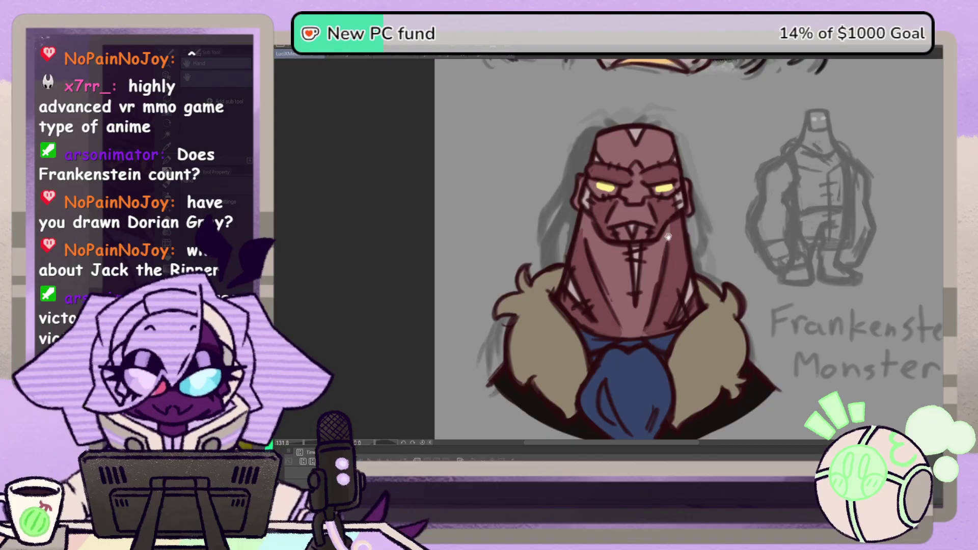
left_click_drag(614, 205, 580, 190)
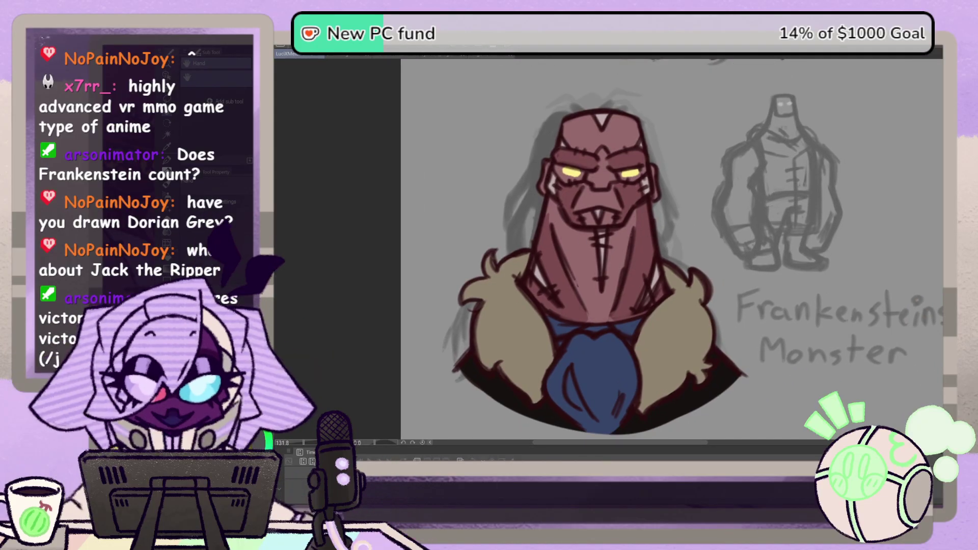
key("ctrl+z")
key("ctrl+y")
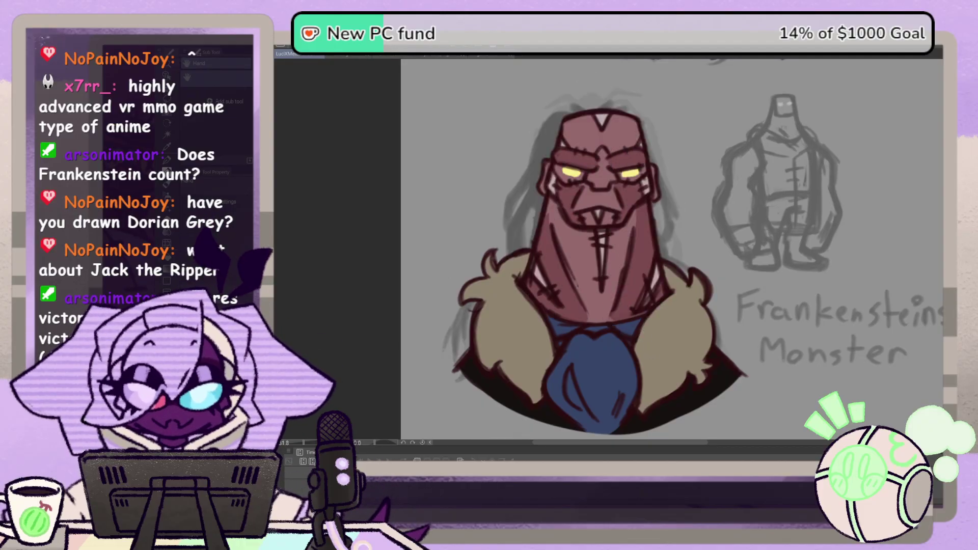
key("ctrl+z")
key("ctrl+y")
key("ctrl+z")
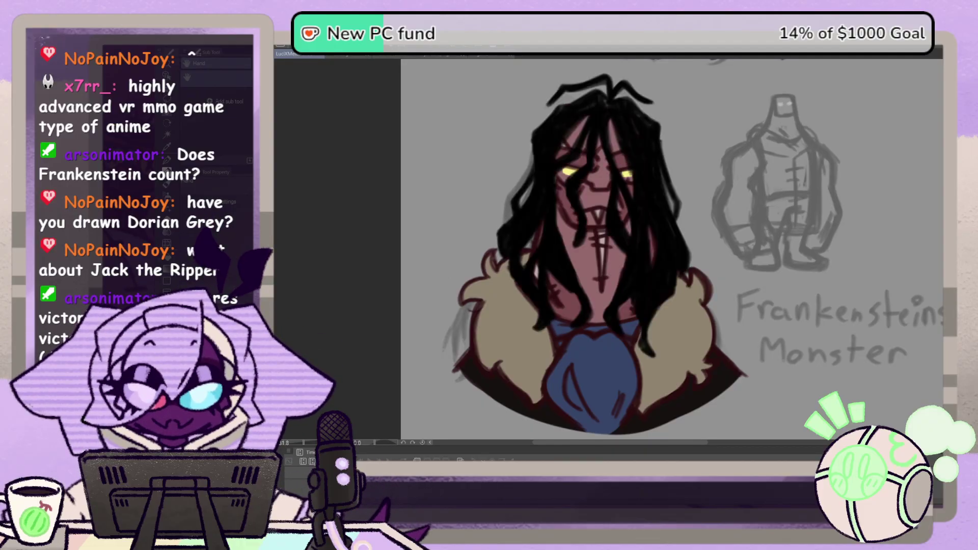
key("ctrl+z")
key("ctrl+y")
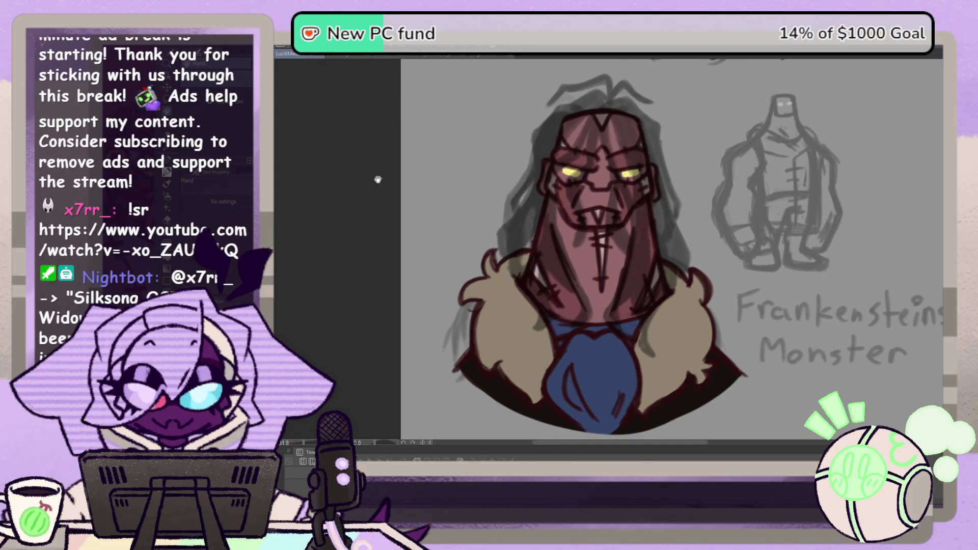
Step: Paint a black hairline over the faded guide around the top of the monster's head and down both sides of the neck
left_click(172, 174)
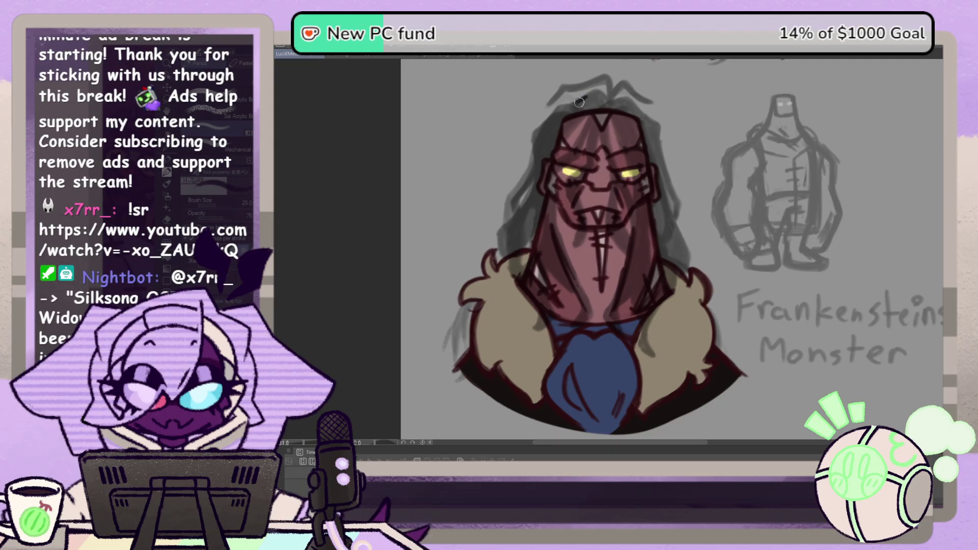
mouse_move(579, 103)
left_mouse_down()
mouse_move(614, 100)
mouse_move(557, 116)
mouse_move(630, 100)
mouse_move(657, 127)
mouse_move(635, 105)
left_mouse_up()
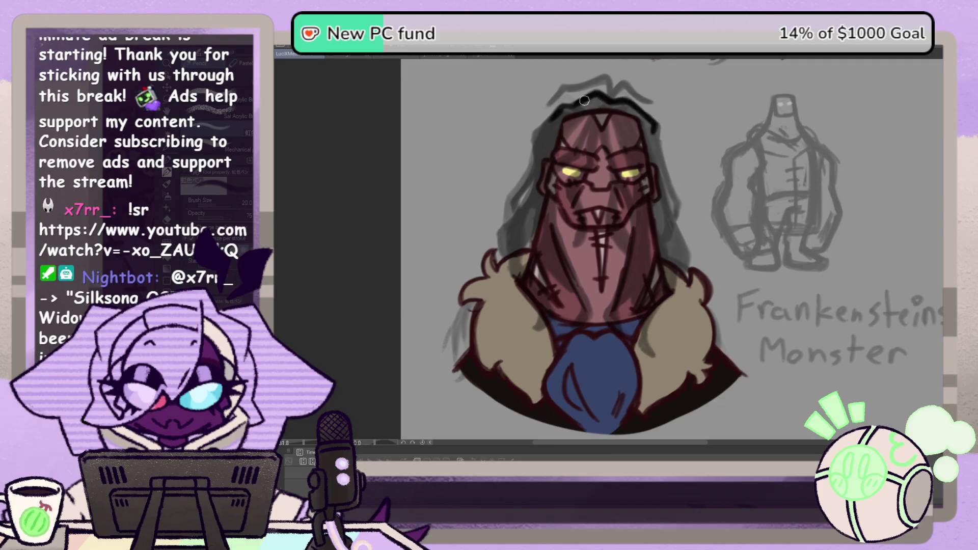
left_click_drag(557, 117, 546, 154)
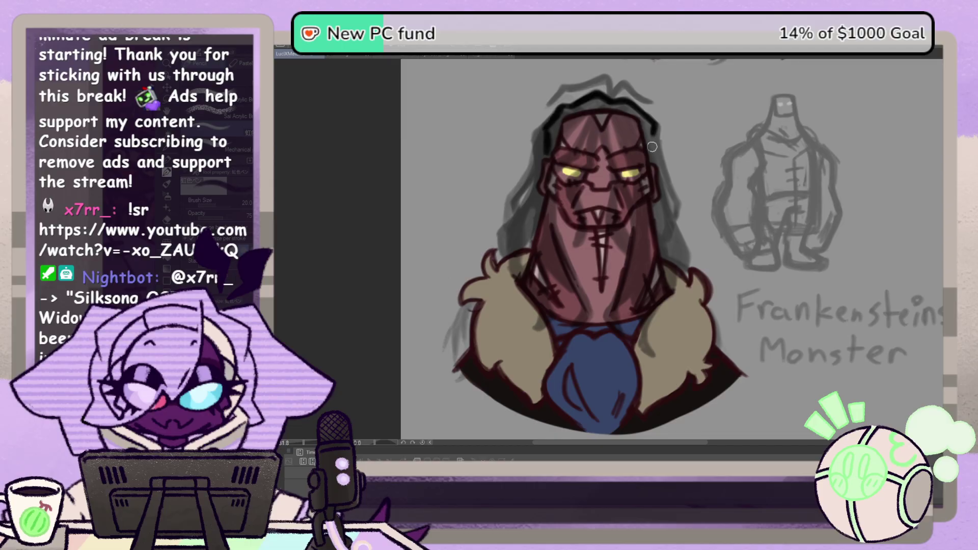
left_click_drag(654, 149, 649, 126)
left_click_drag(538, 205, 522, 270)
mouse_move(530, 233)
left_mouse_down()
mouse_move(541, 197)
mouse_move(543, 227)
left_mouse_up()
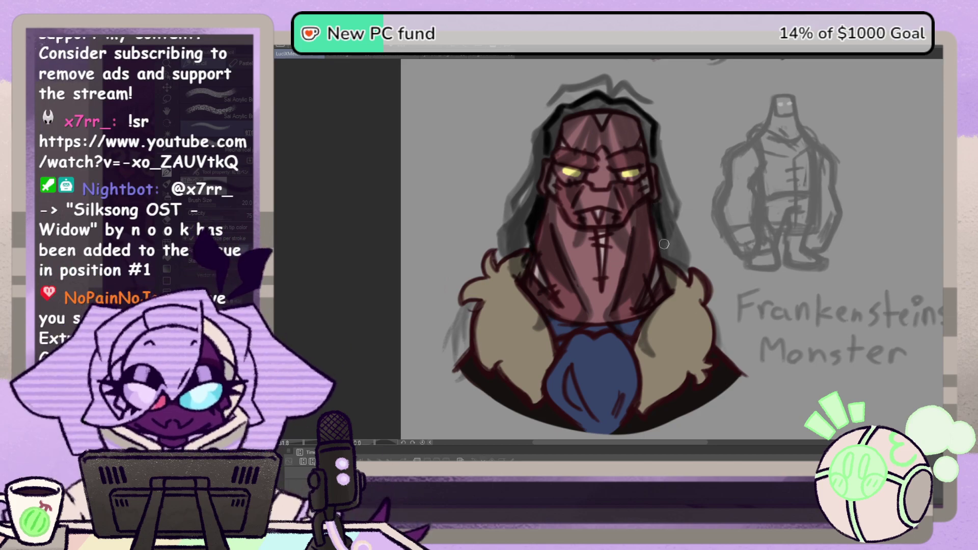
left_click_drag(654, 205, 662, 252)
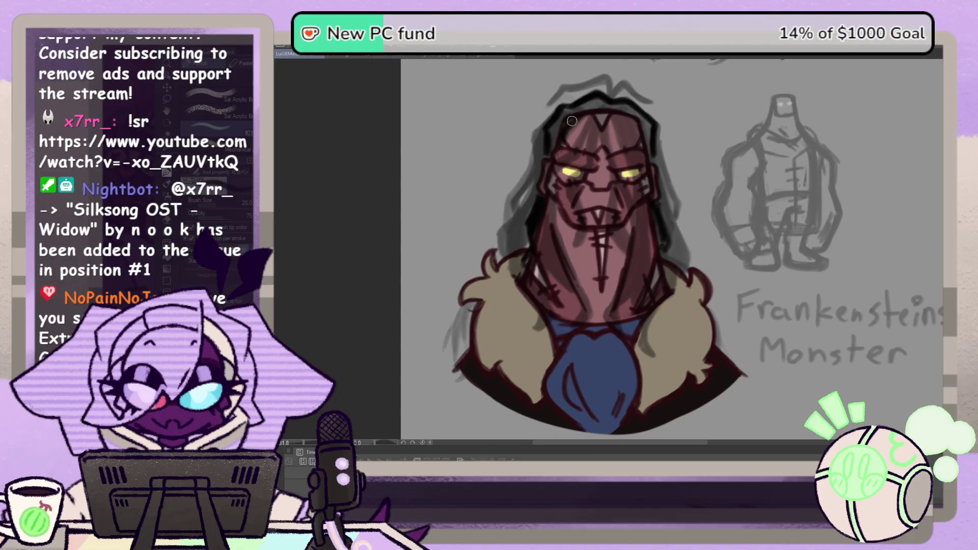
Step: Fill the black hair between the outline and the monster's head, covering the temples, crown and sides of the neck
left_click_drag(572, 121, 559, 219)
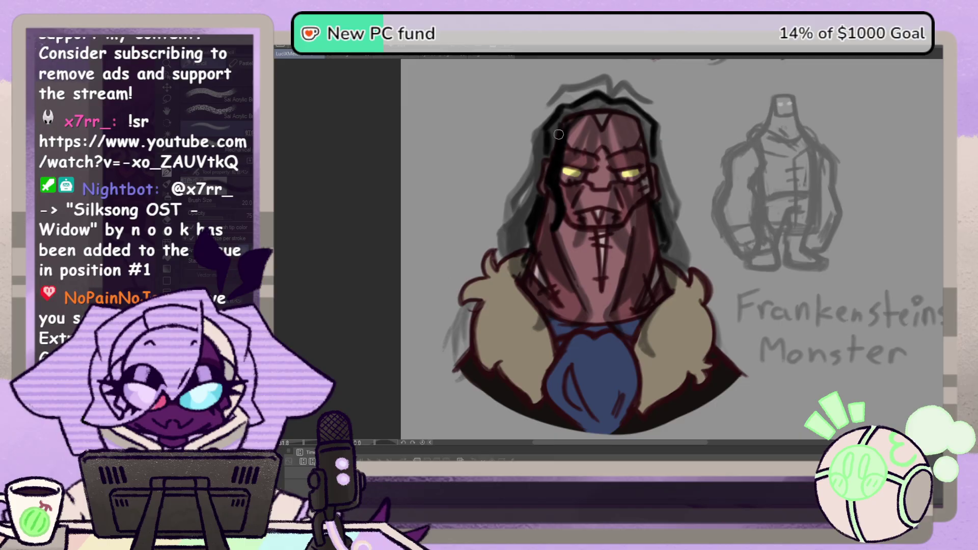
mouse_move(566, 113)
left_mouse_down()
mouse_move(549, 155)
mouse_move(563, 111)
mouse_move(586, 106)
mouse_move(555, 117)
mouse_move(548, 144)
mouse_move(553, 122)
mouse_move(601, 105)
mouse_move(630, 110)
left_mouse_up()
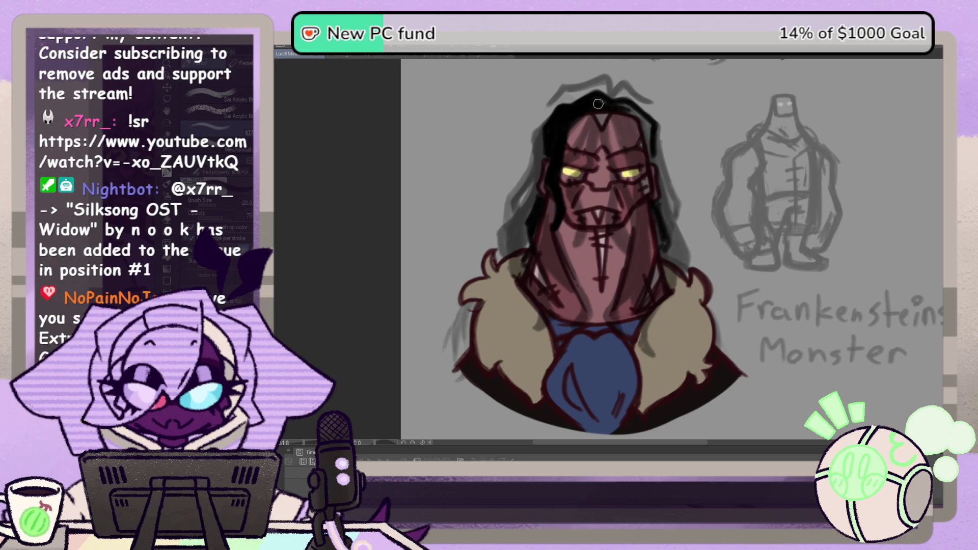
mouse_move(648, 143)
left_mouse_down()
mouse_move(620, 107)
mouse_move(647, 124)
mouse_move(651, 156)
left_mouse_up()
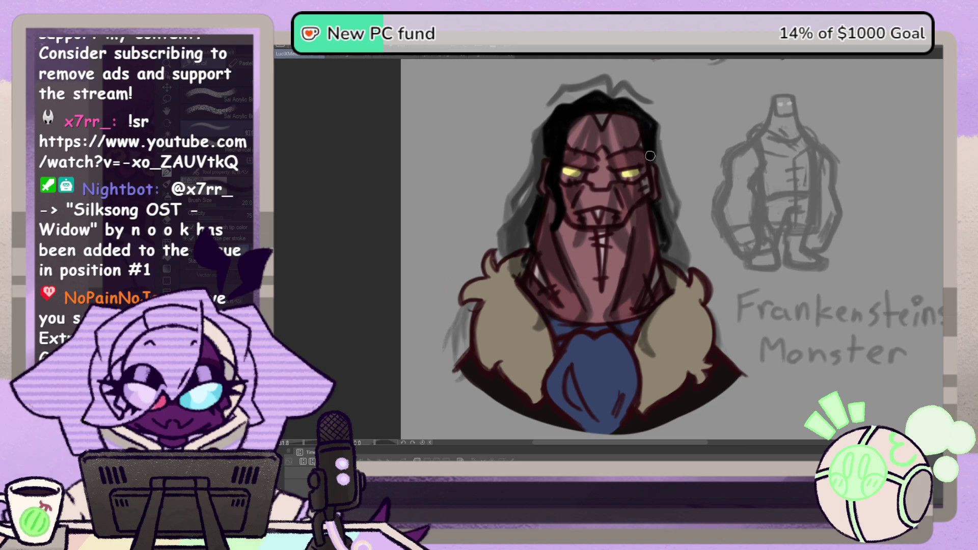
mouse_move(666, 220)
left_mouse_down()
mouse_move(657, 224)
mouse_move(663, 239)
left_mouse_up()
mouse_move(524, 227)
left_mouse_down()
mouse_move(533, 239)
mouse_move(541, 194)
left_mouse_up()
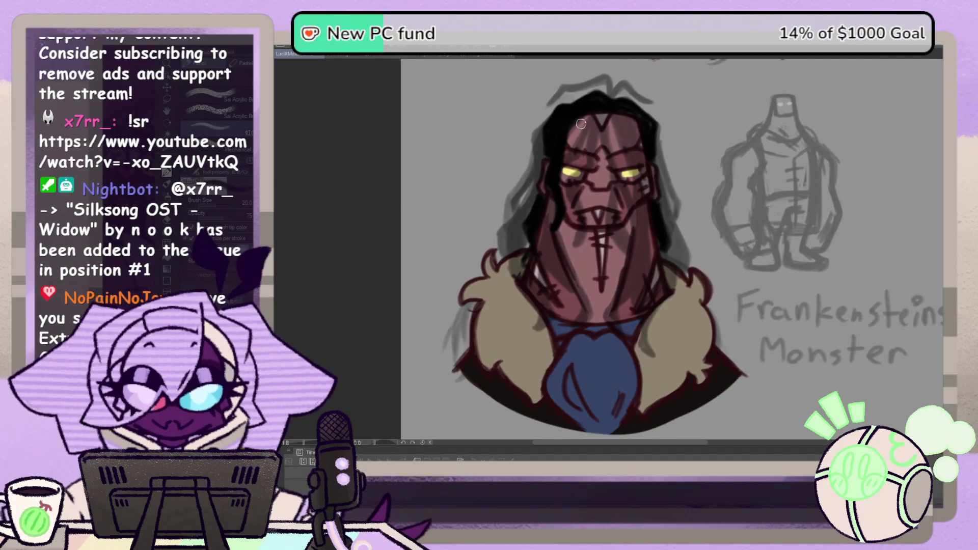
Step: Paint loose black strands falling over the monster's forehead and face and down both sides of the neck
mouse_move(588, 111)
left_mouse_down()
mouse_move(585, 137)
mouse_move(557, 175)
mouse_move(580, 150)
mouse_move(593, 109)
mouse_move(586, 145)
mouse_move(568, 161)
left_mouse_up()
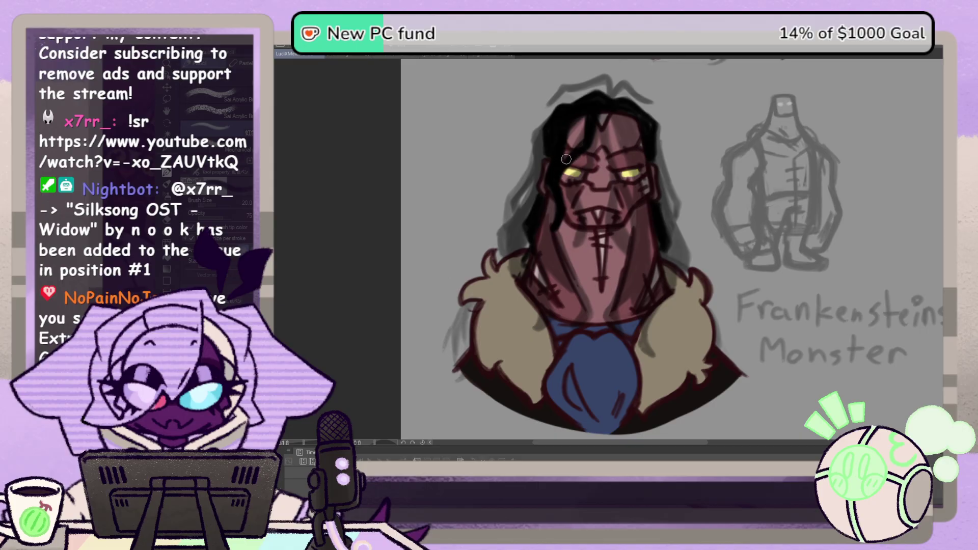
mouse_move(580, 121)
left_mouse_down()
mouse_move(562, 164)
mouse_move(572, 109)
left_mouse_up()
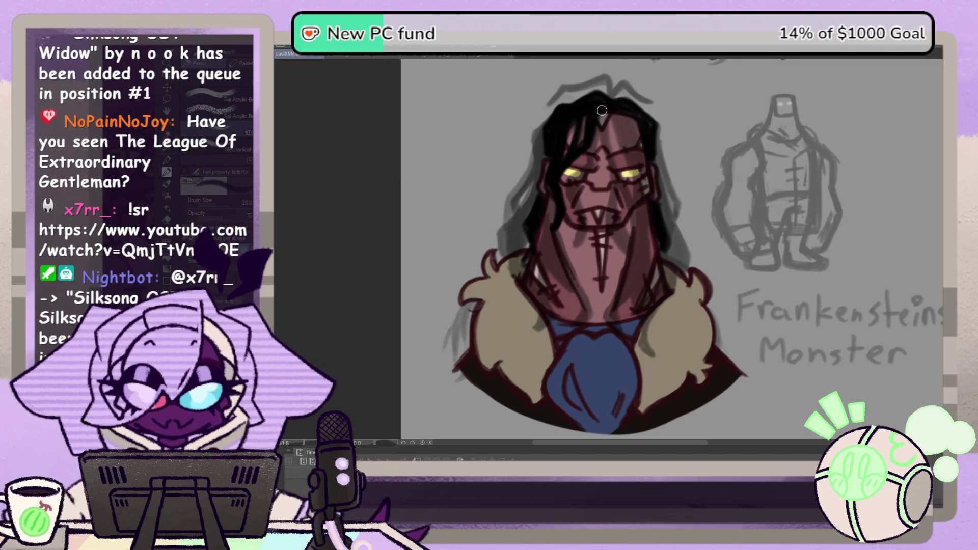
left_click_drag(603, 111, 654, 215)
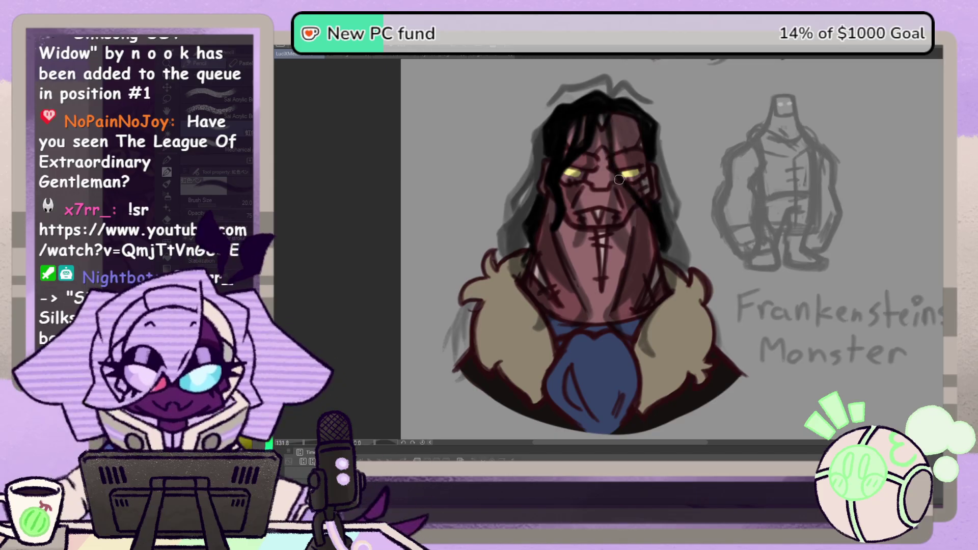
left_click_drag(605, 149, 652, 221)
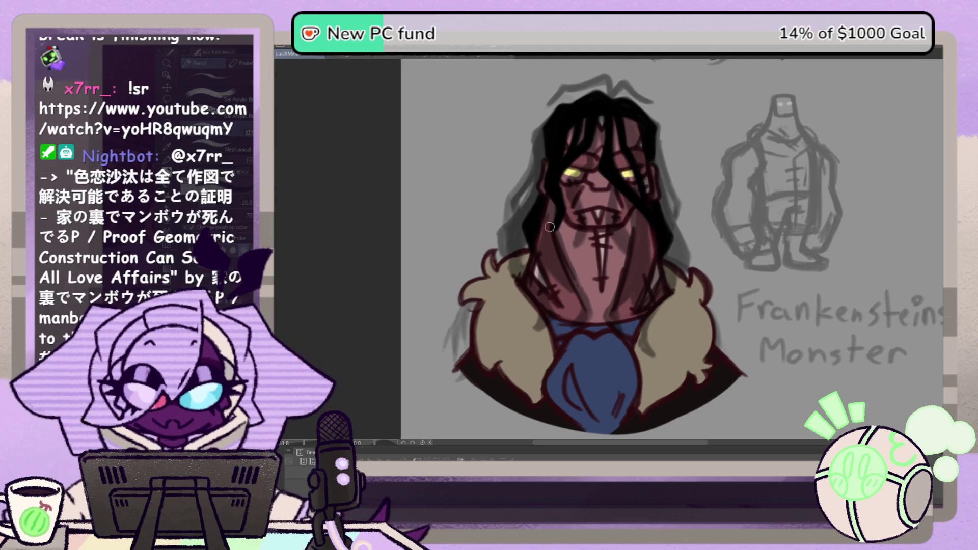
mouse_move(549, 231)
left_mouse_down()
mouse_move(552, 259)
mouse_move(547, 241)
left_mouse_up()
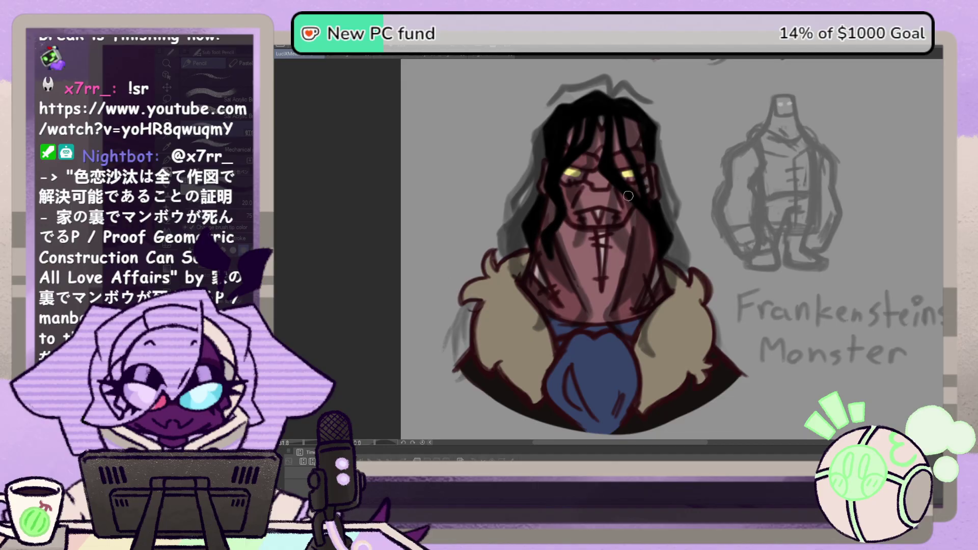
mouse_move(637, 208)
left_mouse_down()
mouse_move(634, 251)
mouse_move(645, 277)
left_mouse_up()
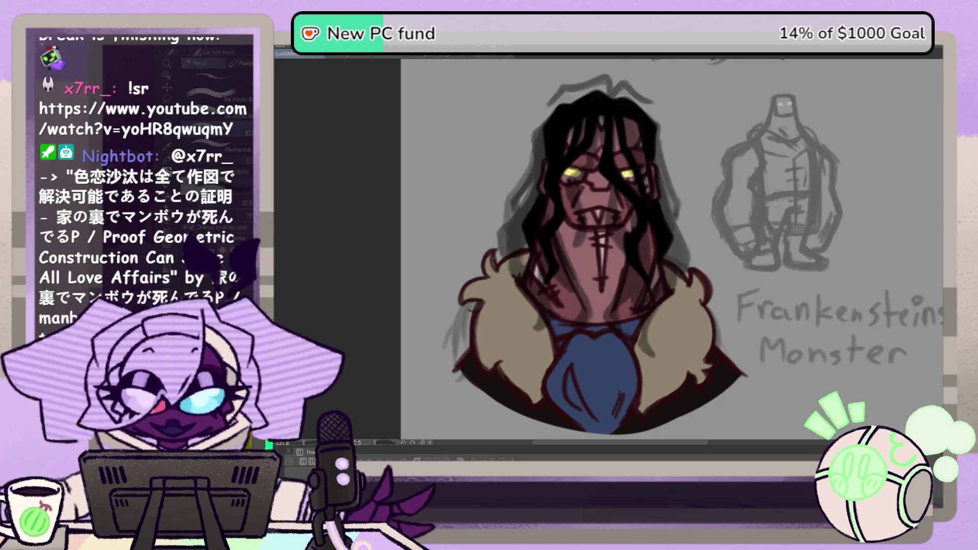
Step: Look over the finished Dorian Gray and Christine Daaé busts, and return to Frankenstein's Monster
key("h")
key("h")
key("h")
key("h")
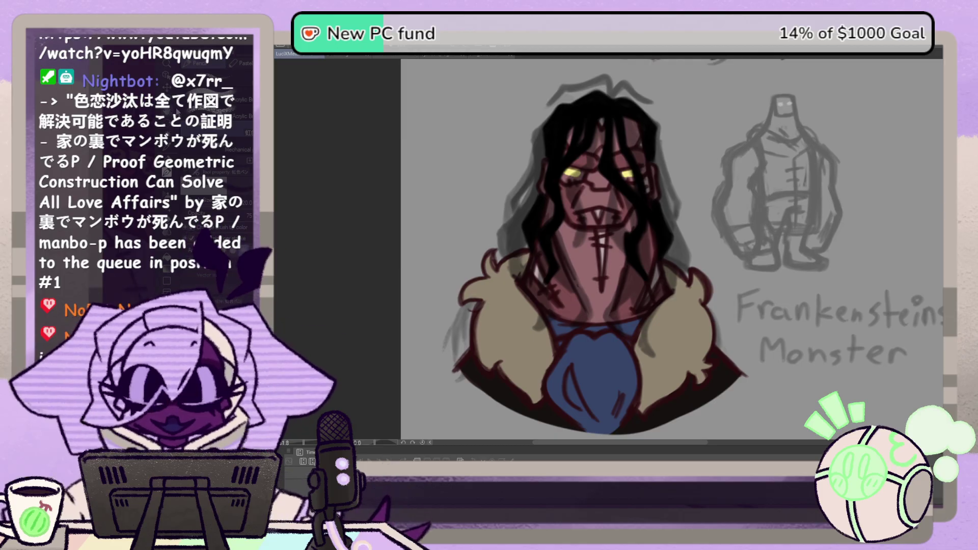
mouse_move(770, 142)
left_mouse_down()
mouse_move(482, 307)
mouse_move(311, 309)
left_mouse_up()
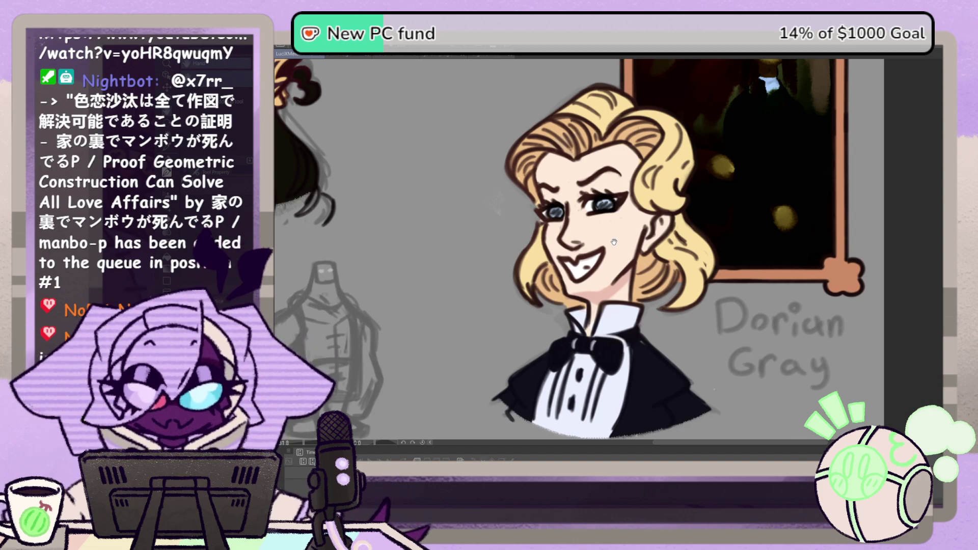
mouse_move(451, 145)
left_mouse_down()
mouse_move(538, 245)
mouse_move(610, 257)
left_mouse_up()
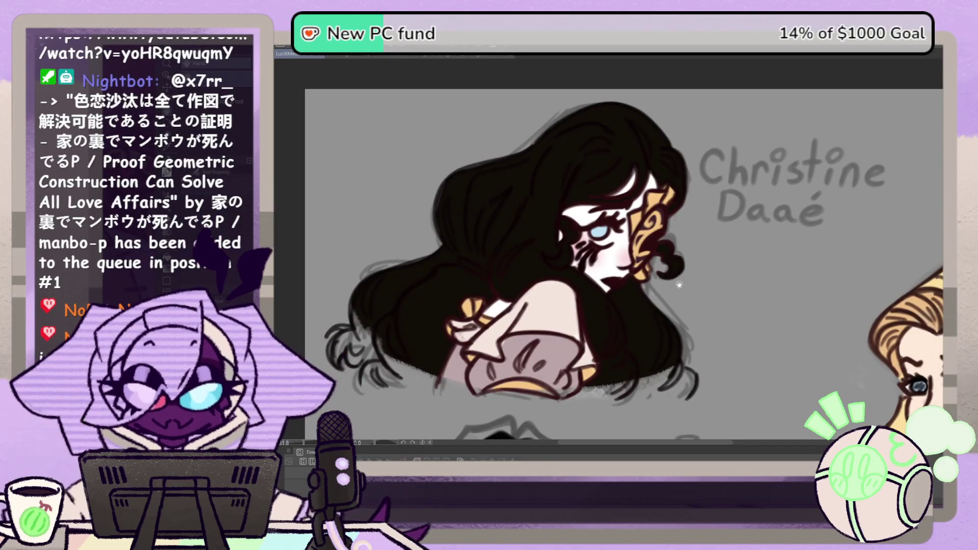
mouse_move(642, 302)
left_mouse_down()
mouse_move(657, 241)
mouse_move(637, 199)
left_mouse_up()
left_click_drag(605, 332, 717, 197)
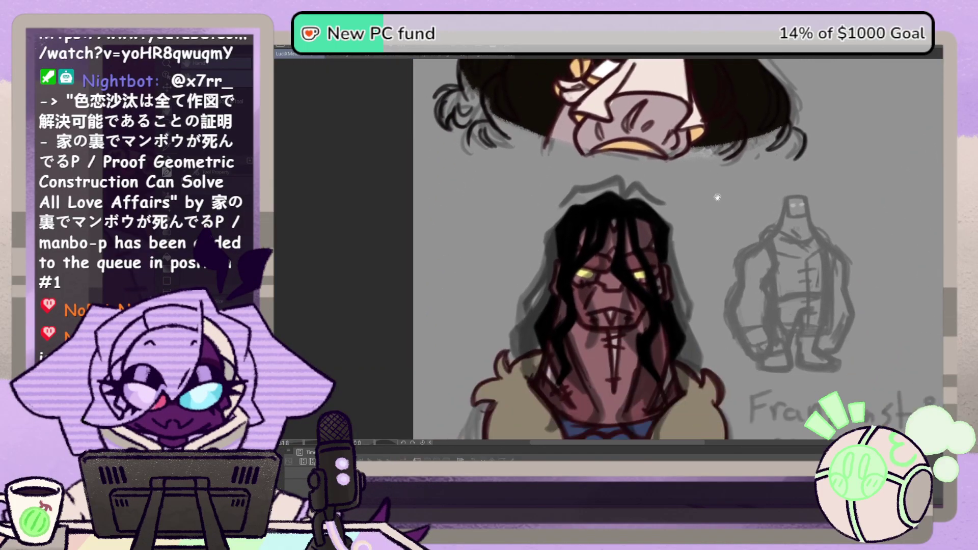
mouse_move(685, 343)
left_mouse_down()
mouse_move(702, 197)
mouse_move(671, 261)
left_mouse_up()
Step: Paint stray black tufts on the crown of the monster's head and thicken the hair locks along both sides
left_click(168, 173)
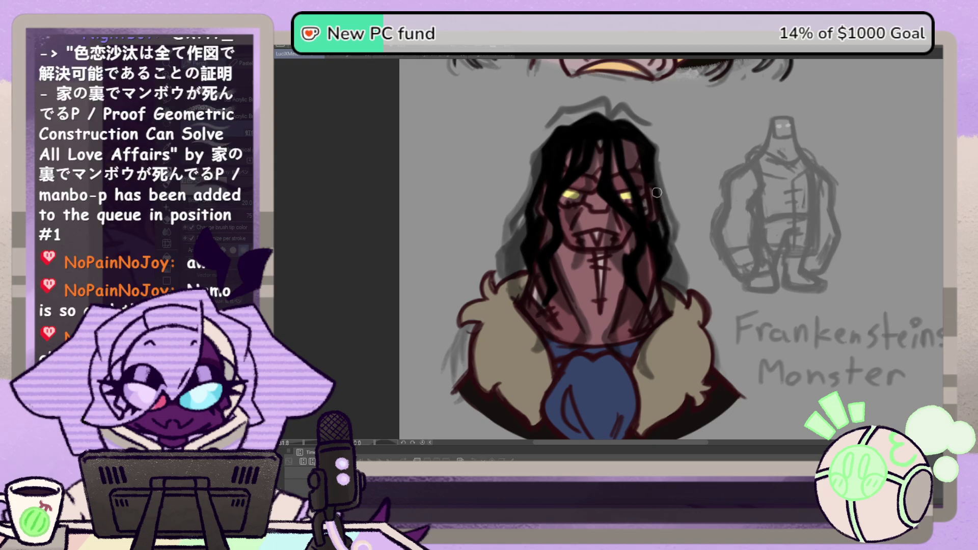
left_click_drag(654, 167, 660, 216)
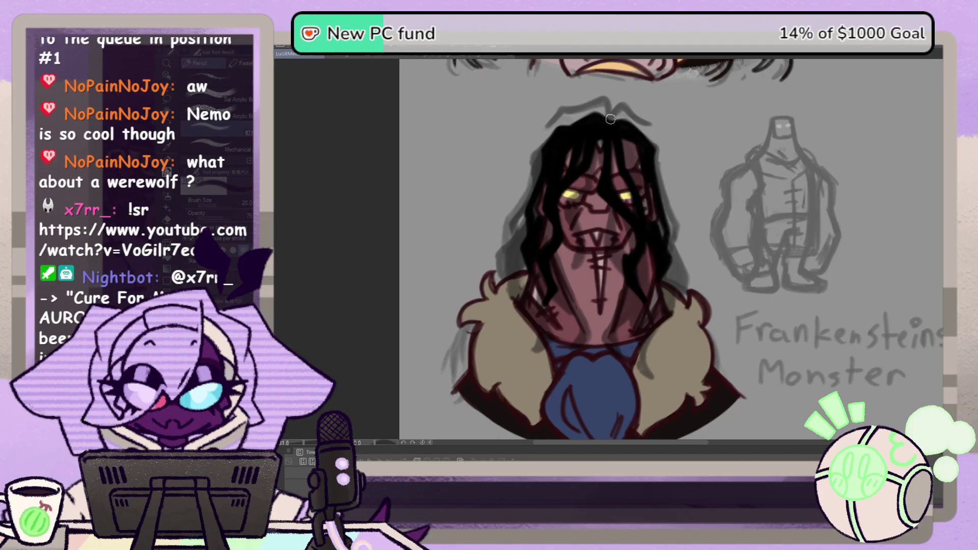
mouse_move(615, 126)
left_mouse_down()
mouse_move(601, 103)
mouse_move(542, 136)
left_mouse_up()
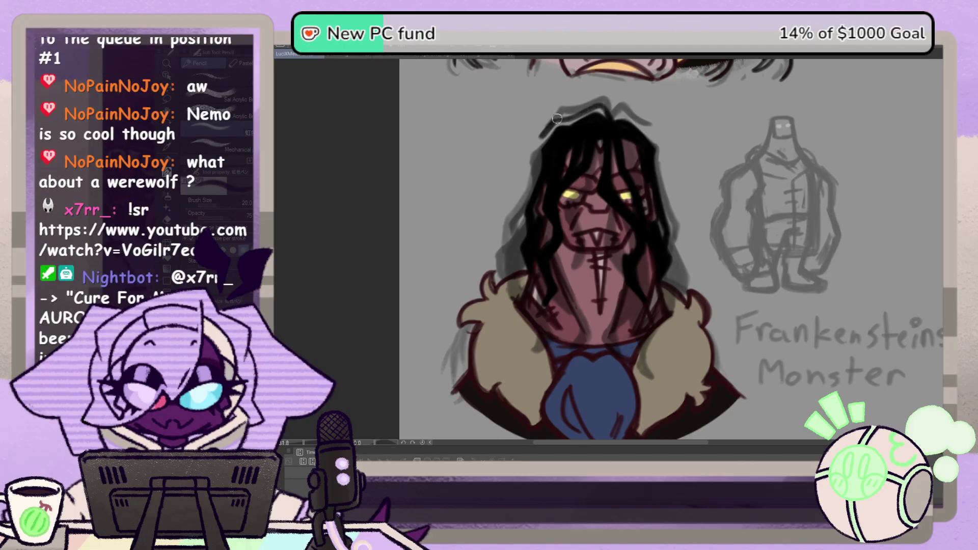
mouse_move(604, 103)
left_mouse_down()
mouse_move(567, 120)
mouse_move(612, 125)
mouse_move(582, 110)
mouse_move(546, 130)
mouse_move(558, 111)
mouse_move(634, 112)
mouse_move(646, 130)
mouse_move(611, 105)
mouse_move(640, 117)
mouse_move(620, 113)
left_mouse_up()
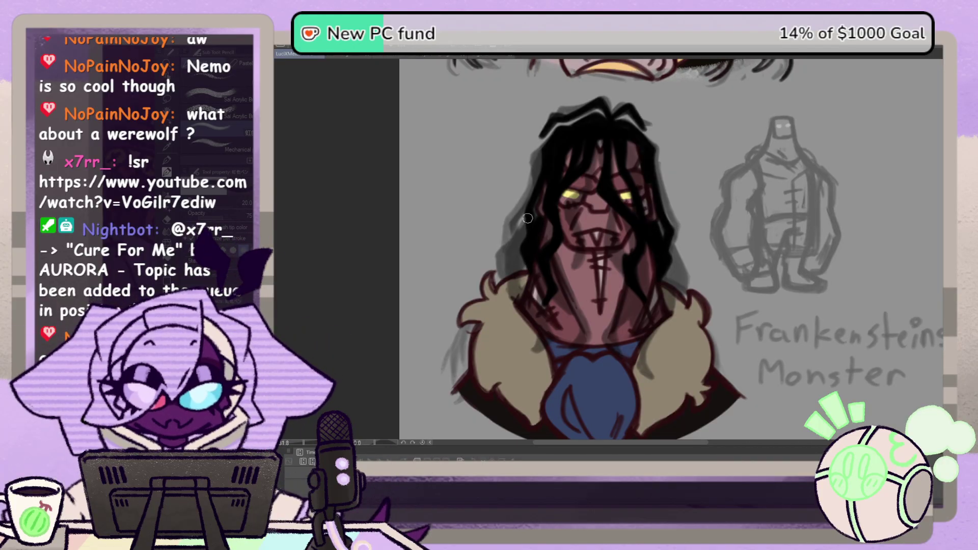
left_click_drag(542, 176, 535, 241)
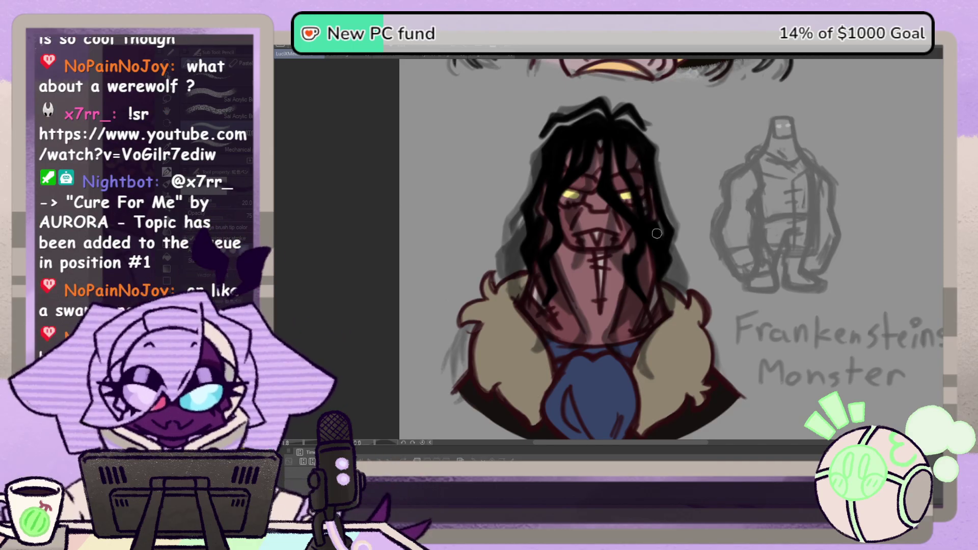
left_click_drag(650, 163, 648, 211)
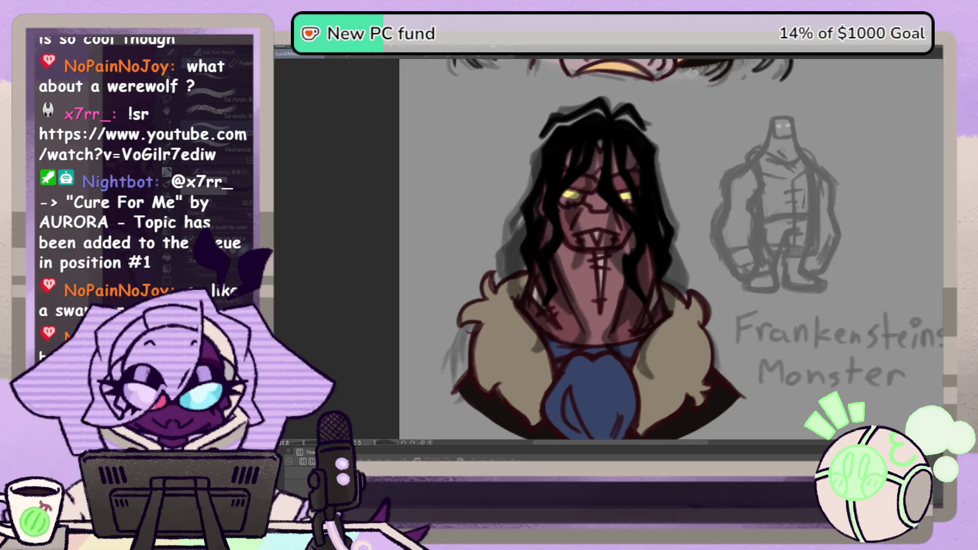
Step: Delete the rough grey hair sketch around the head and neck of Frankenstein's Monster
key("Delete")
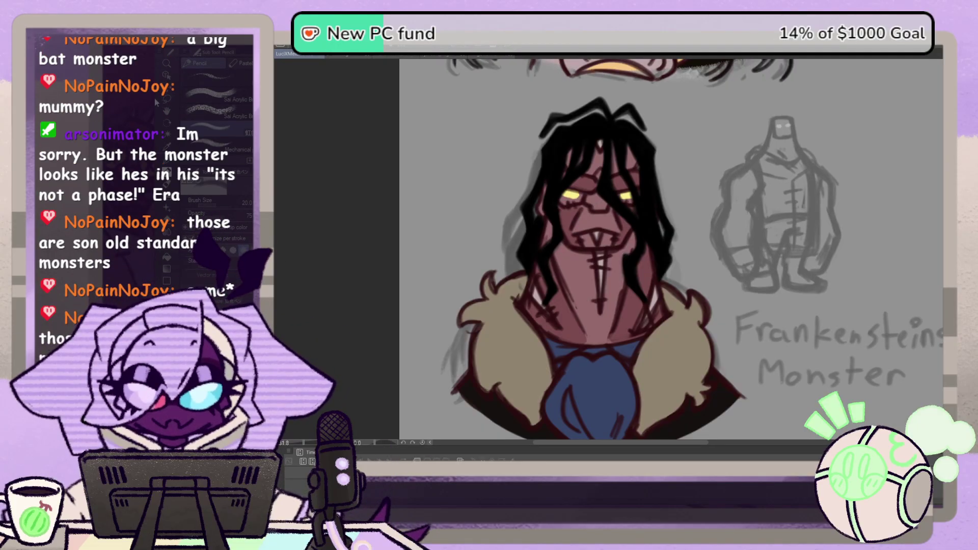
Step: Look over the Frankenstein's Monster bust and bring up the rough Dr Jekyll sketch
left_click(168, 111)
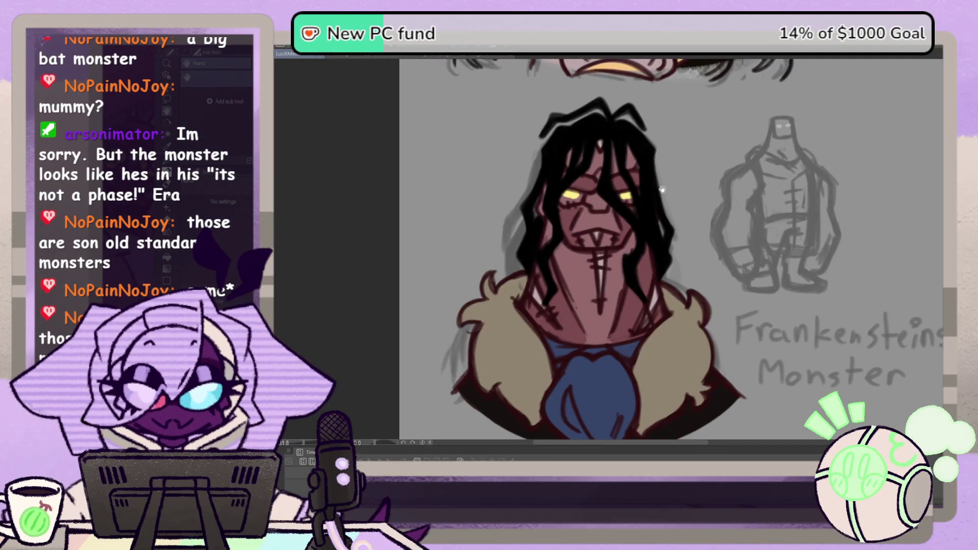
left_click_drag(618, 157, 598, 182)
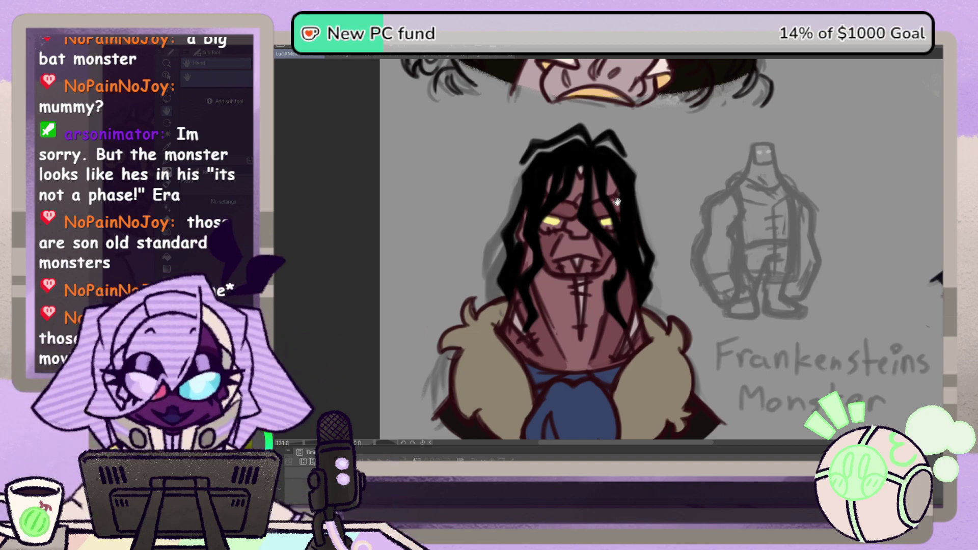
mouse_move(595, 275)
left_mouse_down()
mouse_move(665, 285)
mouse_move(642, 270)
left_mouse_up()
mouse_move(711, 260)
left_mouse_down()
mouse_move(630, 268)
mouse_move(634, 240)
mouse_move(658, 259)
mouse_move(659, 249)
mouse_move(661, 275)
mouse_move(689, 270)
left_mouse_up()
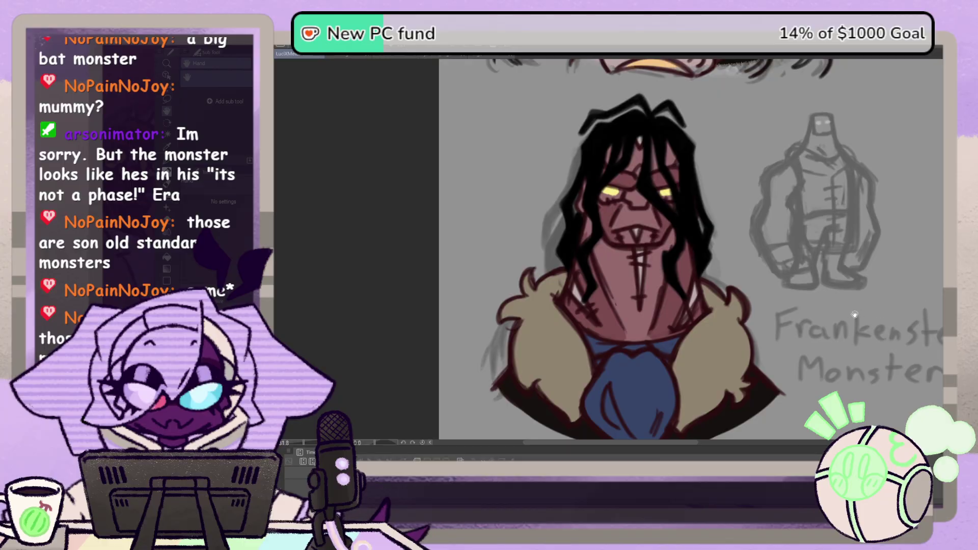
mouse_move(856, 314)
left_mouse_down()
mouse_move(724, 359)
mouse_move(561, 315)
mouse_move(708, 251)
mouse_move(718, 326)
mouse_move(683, 321)
mouse_move(669, 337)
left_mouse_up()
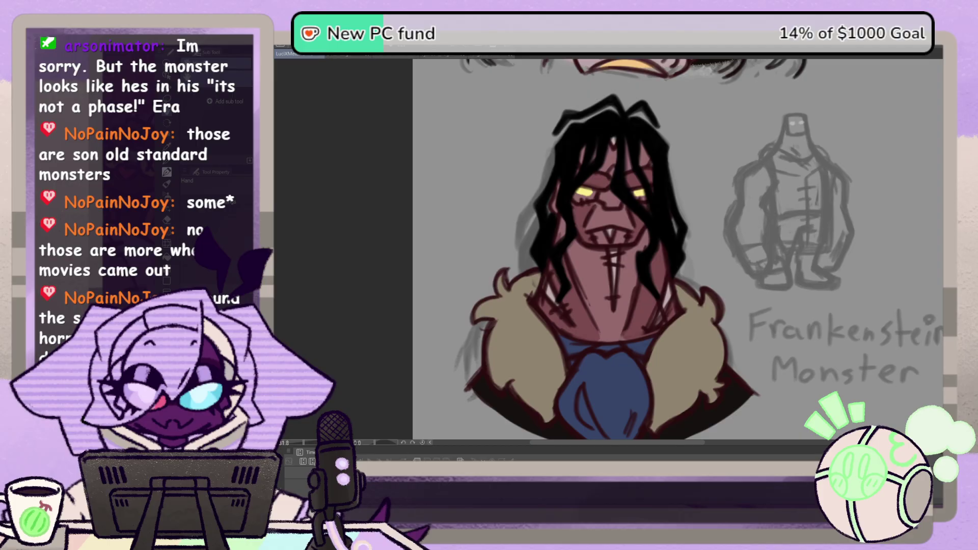
left_click_drag(724, 221, 727, 277)
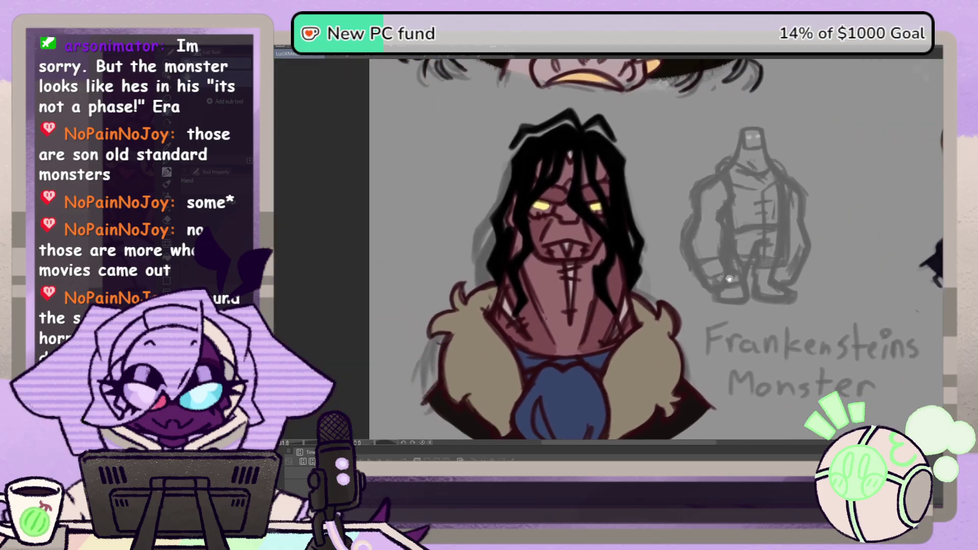
mouse_move(631, 302)
left_mouse_down()
mouse_move(716, 250)
mouse_move(680, 352)
mouse_move(673, 288)
left_mouse_up()
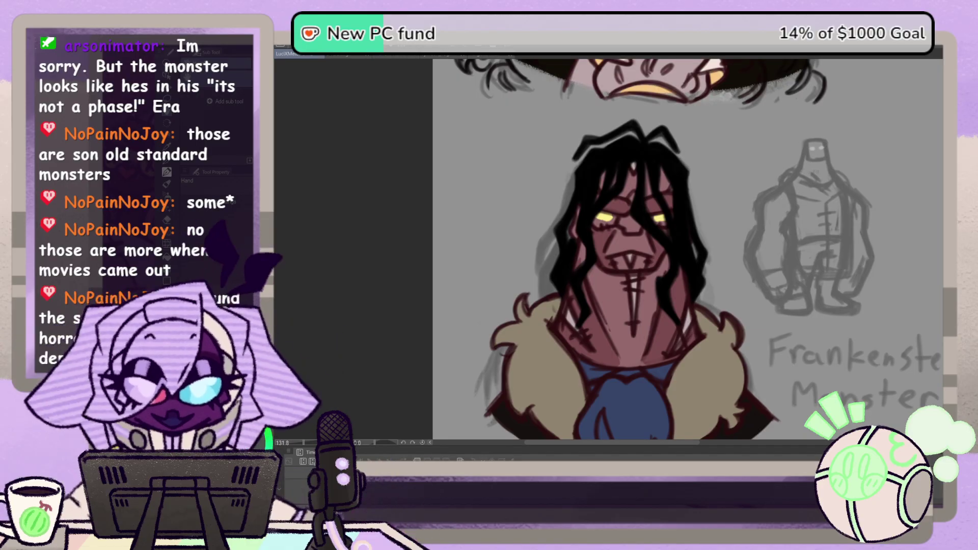
mouse_move(678, 314)
left_mouse_down()
mouse_move(606, 275)
mouse_move(585, 293)
mouse_move(575, 287)
mouse_move(638, 256)
mouse_move(582, 312)
mouse_move(576, 354)
mouse_move(564, 348)
left_mouse_up()
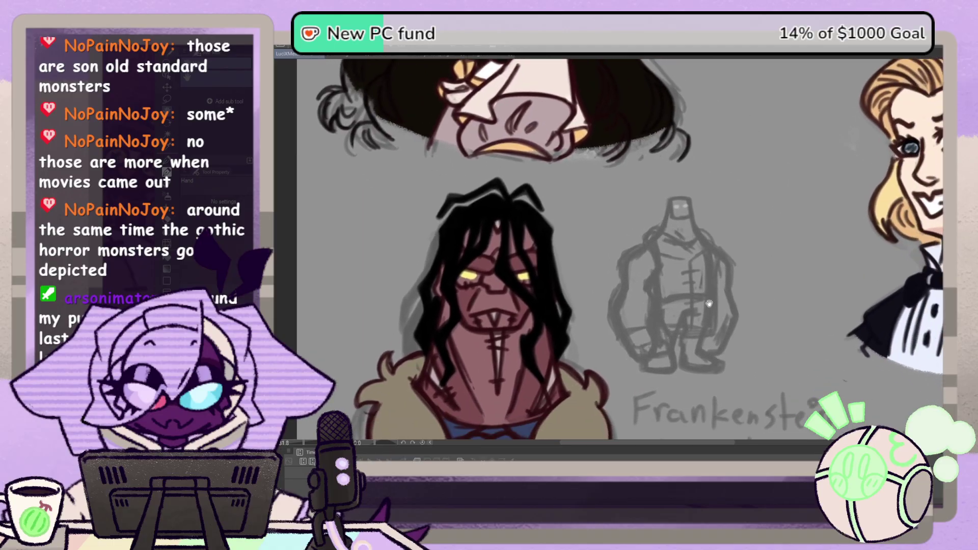
mouse_move(709, 303)
left_mouse_down()
mouse_move(723, 220)
mouse_move(800, 229)
mouse_move(528, 157)
mouse_move(620, 221)
mouse_move(586, 166)
mouse_move(601, 221)
left_mouse_up()
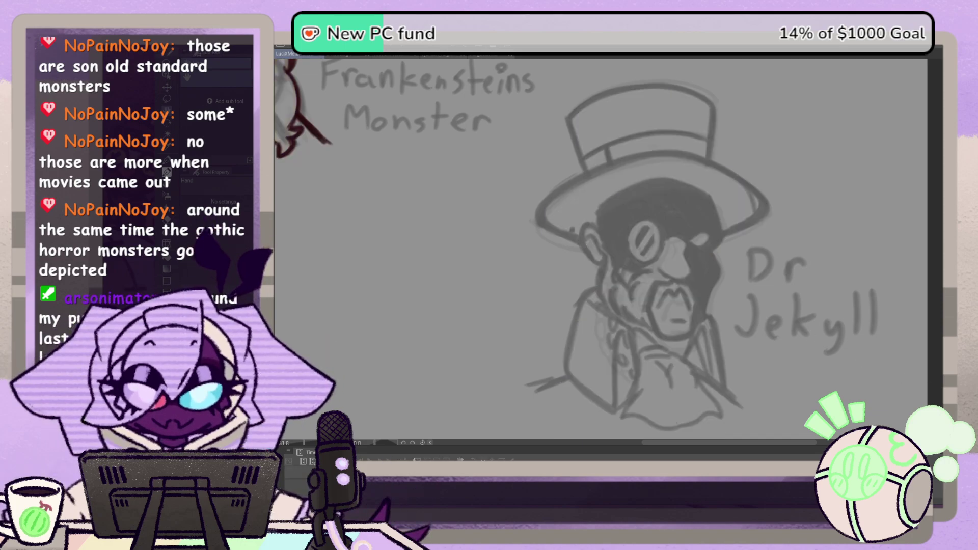
mouse_move(729, 305)
left_mouse_down()
mouse_move(713, 257)
mouse_move(681, 280)
mouse_move(685, 295)
mouse_move(670, 285)
left_mouse_up()
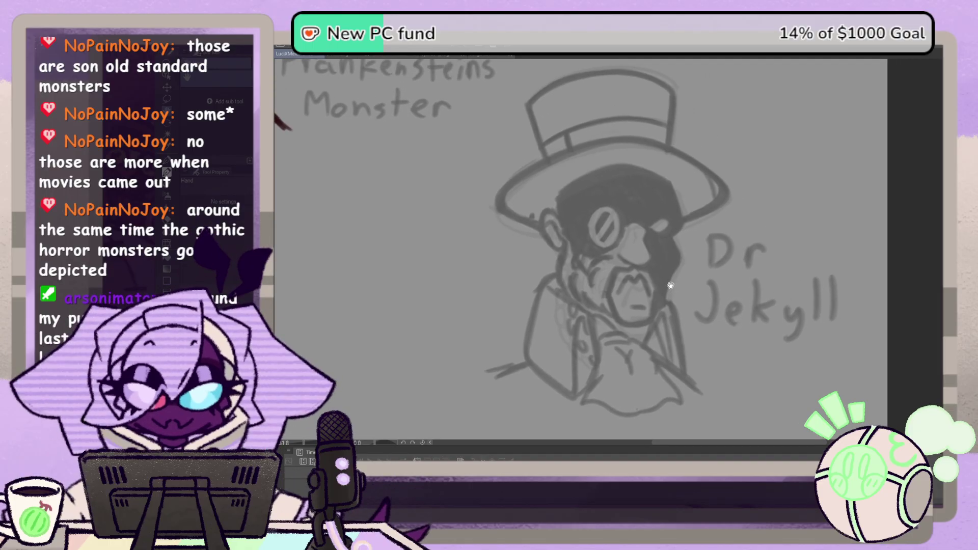
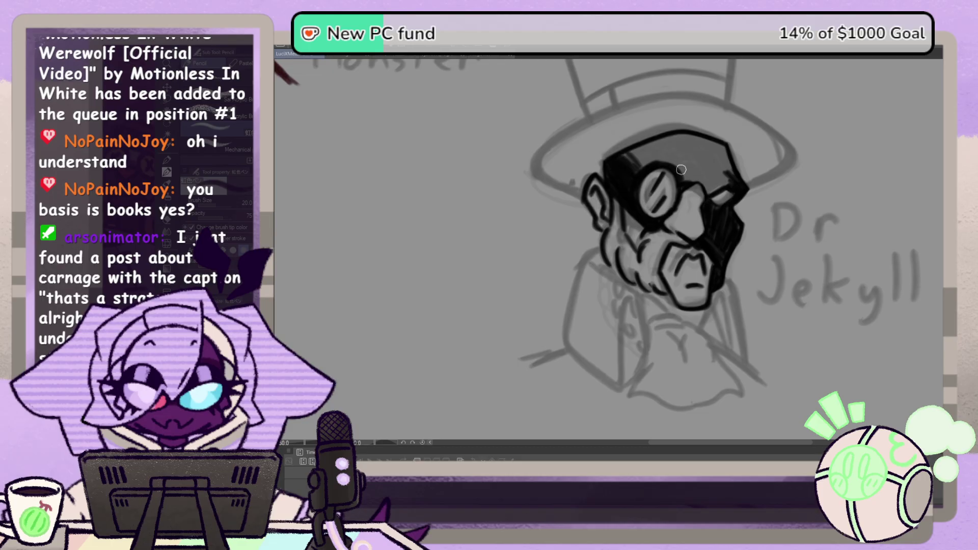
Step: Fill the shadow over Dr Jekyll's forehead, brow and shaded cheek with solid black, leaving the monocle and far eye open
mouse_move(691, 182)
left_mouse_down()
mouse_move(710, 192)
mouse_move(733, 181)
mouse_move(701, 182)
mouse_move(714, 213)
mouse_move(728, 213)
mouse_move(708, 210)
mouse_move(722, 270)
mouse_move(738, 230)
left_mouse_up()
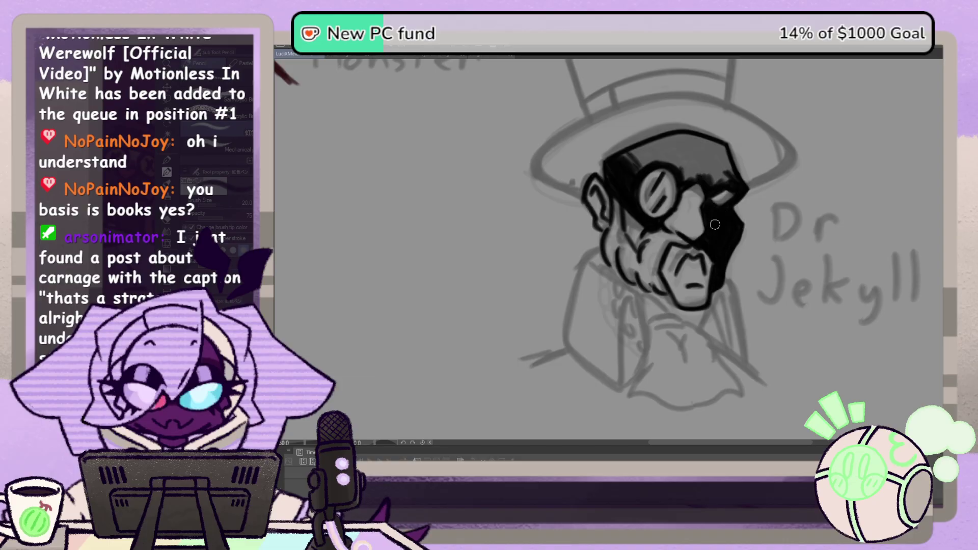
mouse_move(716, 191)
left_mouse_down()
mouse_move(706, 165)
mouse_move(684, 179)
mouse_move(672, 148)
mouse_move(687, 140)
mouse_move(737, 186)
mouse_move(719, 152)
left_mouse_up()
key("h")
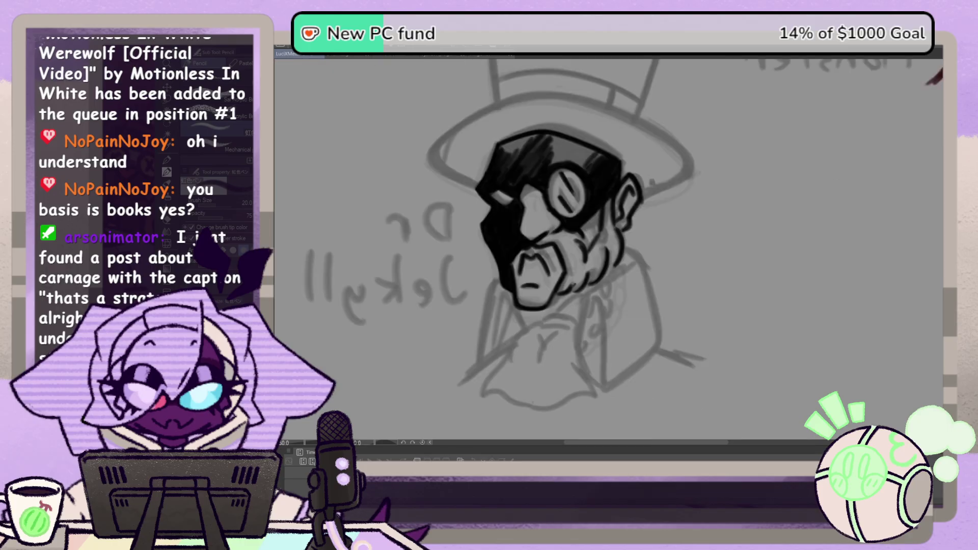
mouse_move(510, 146)
left_mouse_down()
mouse_move(525, 140)
mouse_move(497, 160)
mouse_move(520, 151)
mouse_move(515, 173)
mouse_move(543, 135)
left_mouse_up()
mouse_move(506, 171)
left_mouse_down()
mouse_move(543, 143)
mouse_move(550, 168)
mouse_move(558, 156)
mouse_move(590, 176)
mouse_move(553, 155)
mouse_move(581, 141)
mouse_move(591, 153)
mouse_move(596, 146)
mouse_move(548, 135)
mouse_move(576, 166)
mouse_move(566, 164)
mouse_move(555, 139)
mouse_move(582, 148)
left_mouse_up()
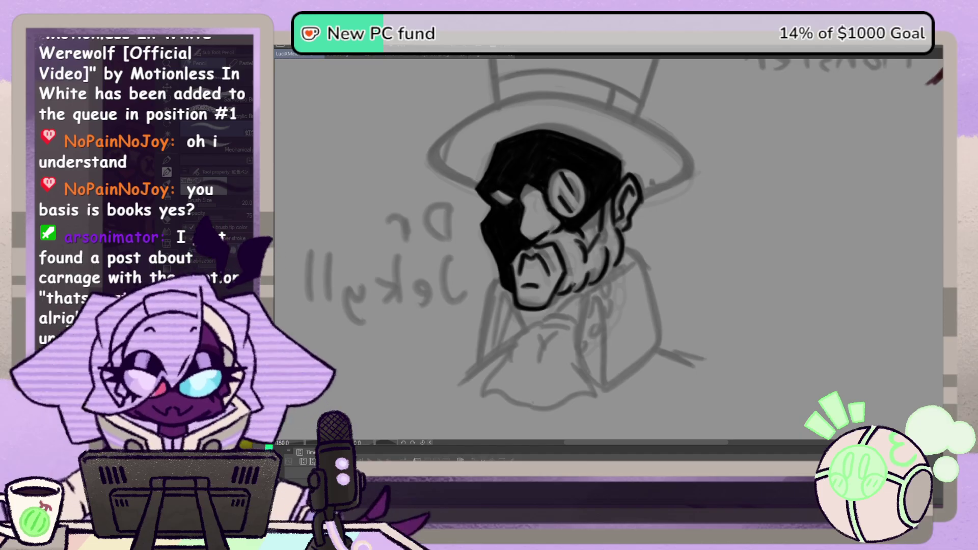
key("h")
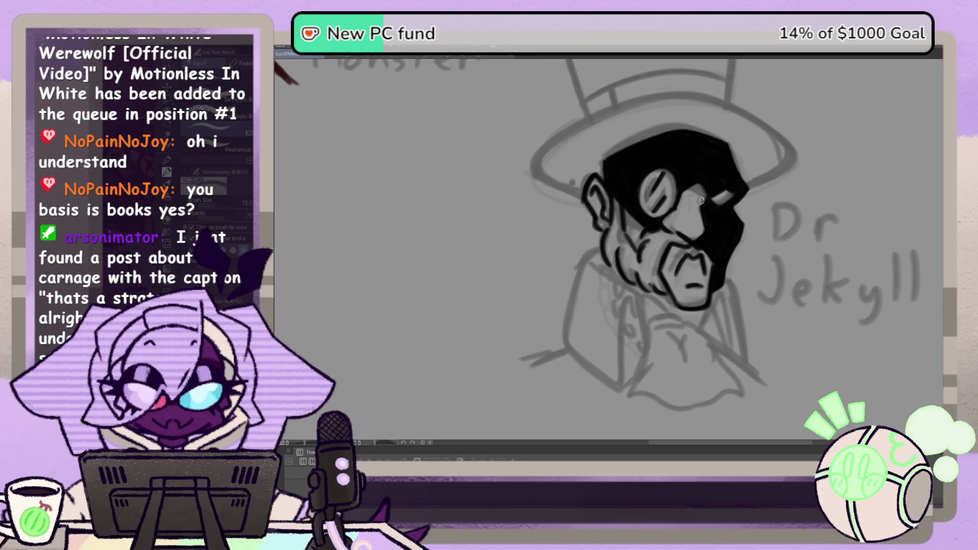
Step: Ink the outline of Dr Jekyll's nose and refine the lines of his cheek, whiskers and jaw
left_click_drag(702, 206, 706, 227)
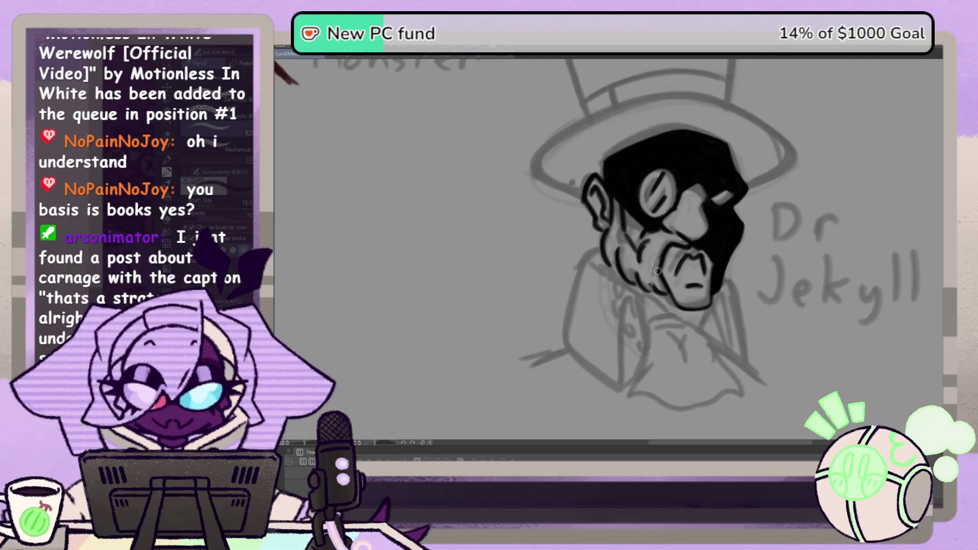
left_click_drag(667, 289, 685, 309)
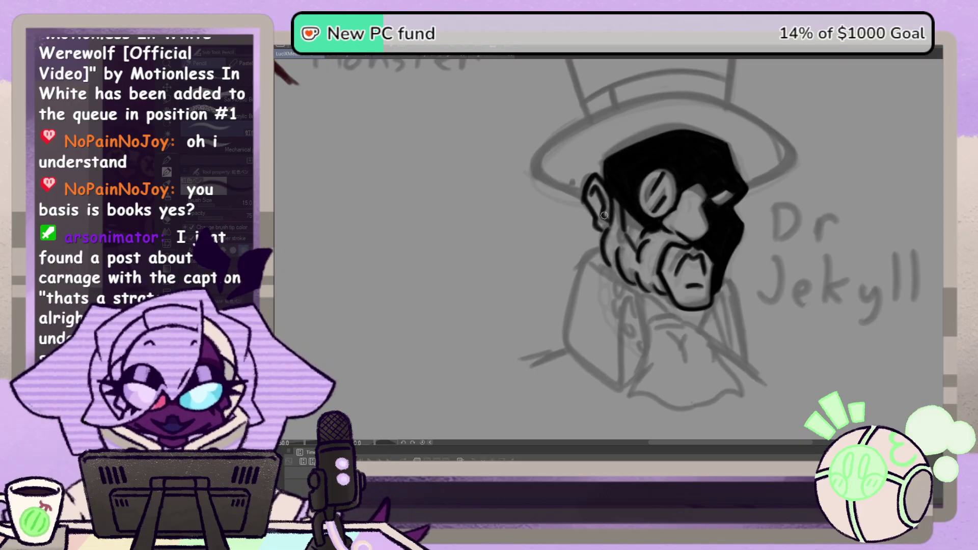
left_click_drag(624, 230, 637, 250)
left_click_drag(649, 294, 669, 293)
Step: Check the proportions of Dr Jekyll's inked head in mirrored and normal view
key("h")
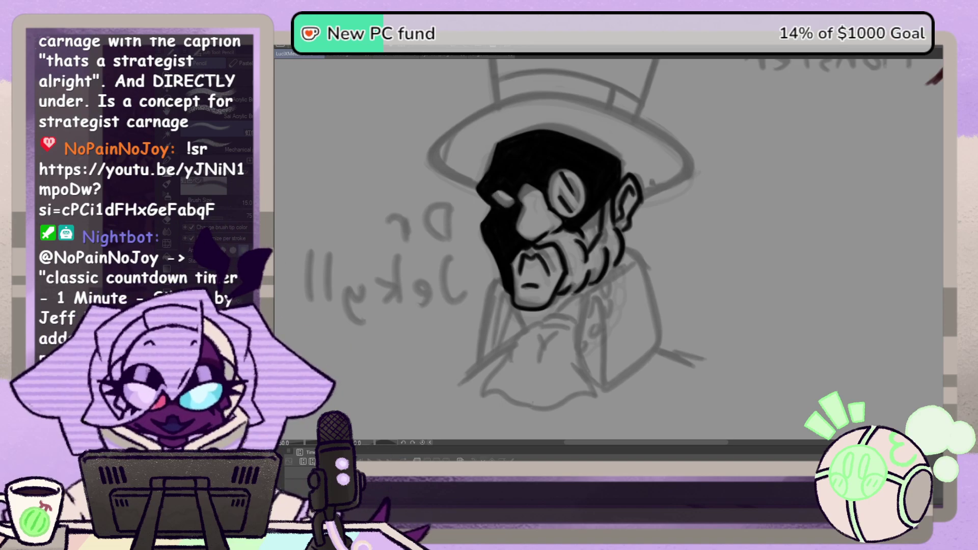
key("h")
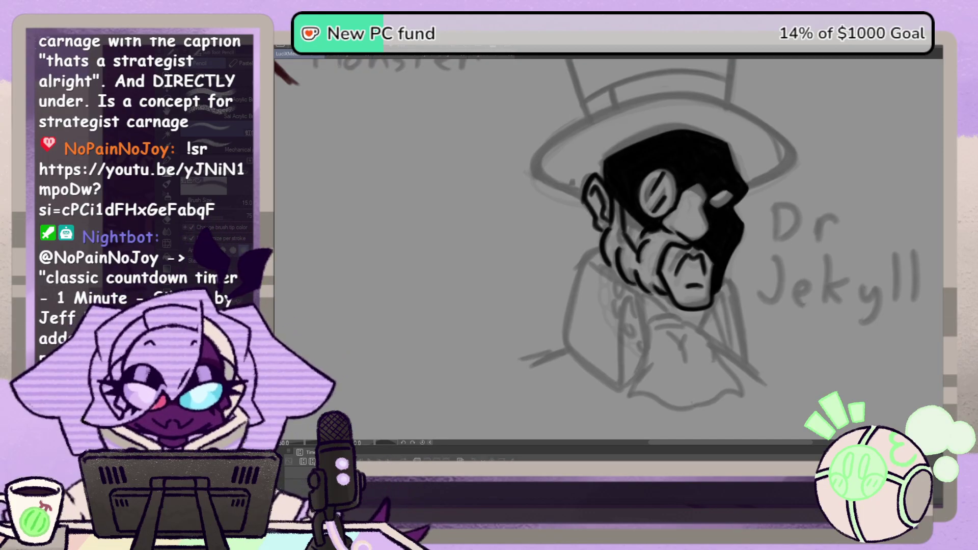
key("h")
key("h")
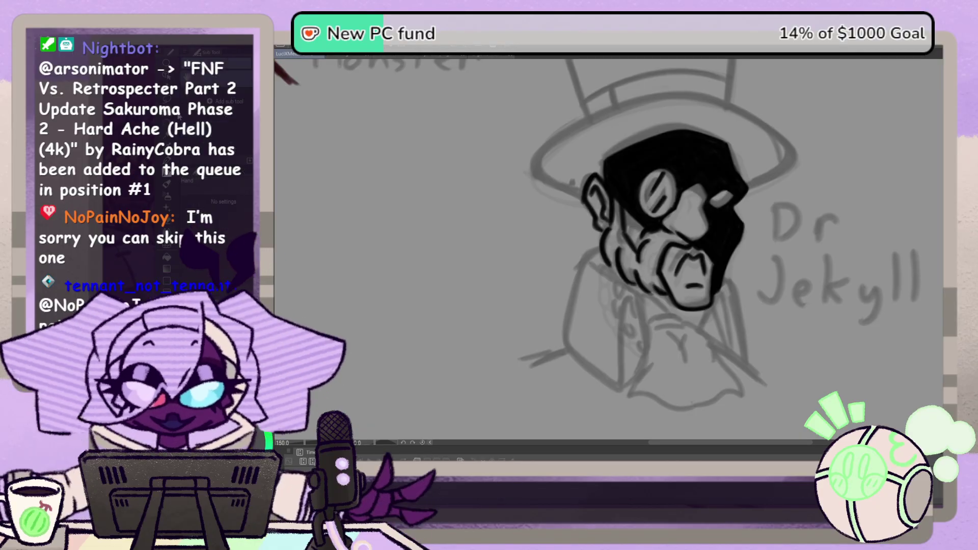
left_click_drag(633, 244, 698, 225)
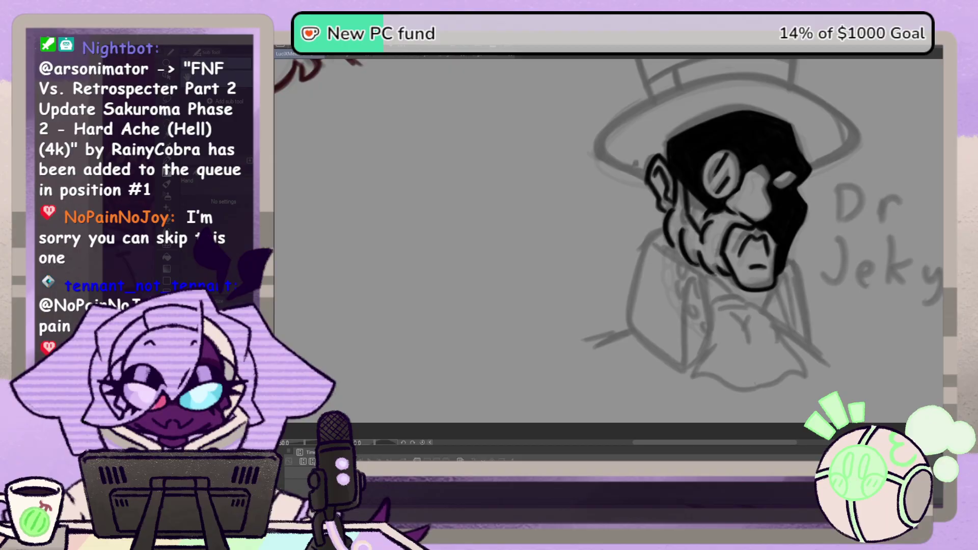
key("h")
left_click_drag(445, 279, 704, 229)
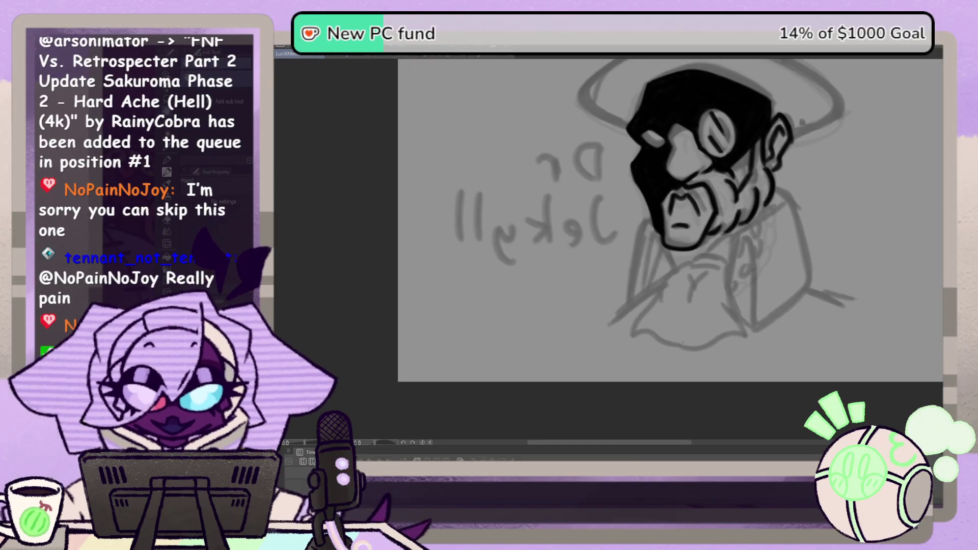
left_click_drag(818, 193, 696, 371)
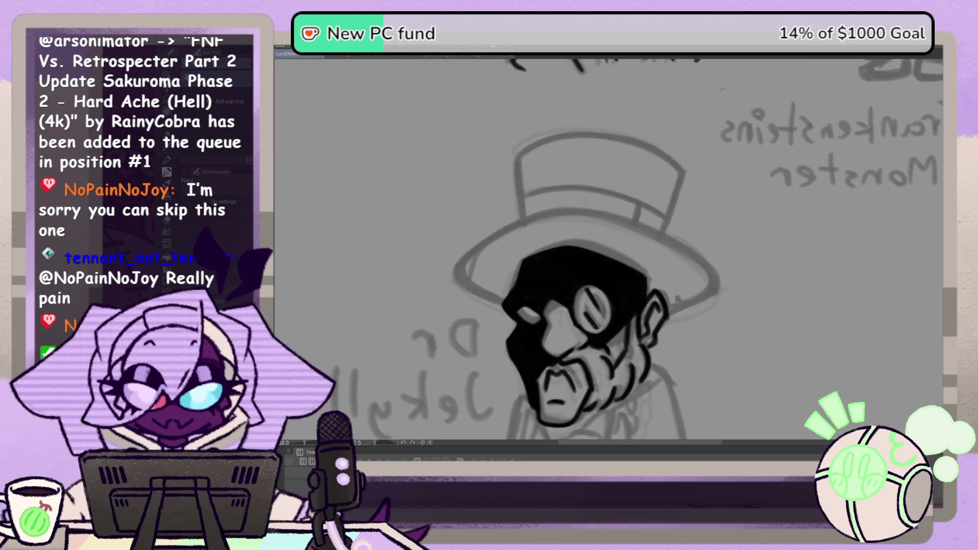
Step: Look over the finished Count Dracula and Invisible Man busts, and return to Dr Jekyll
key("h")
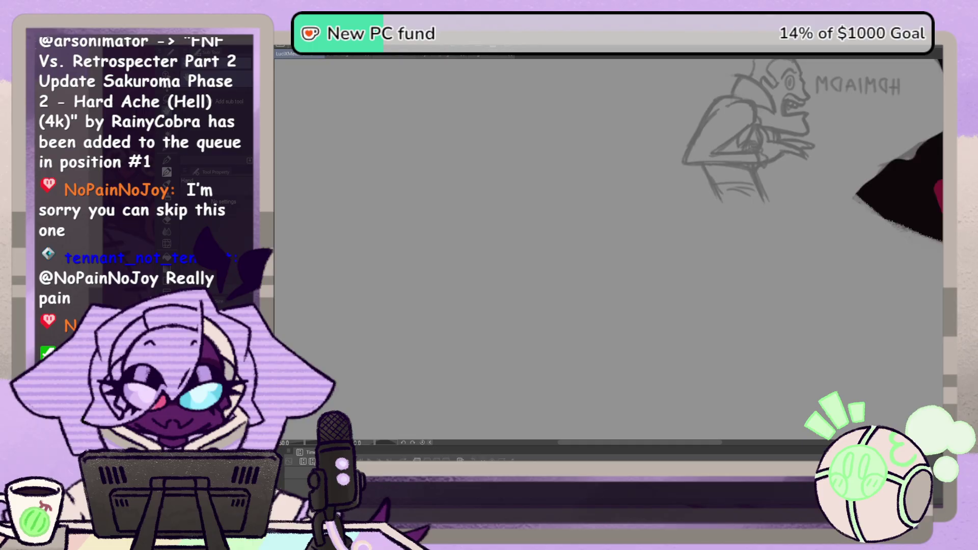
mouse_move(815, 131)
left_mouse_down()
mouse_move(709, 225)
mouse_move(430, 434)
left_mouse_up()
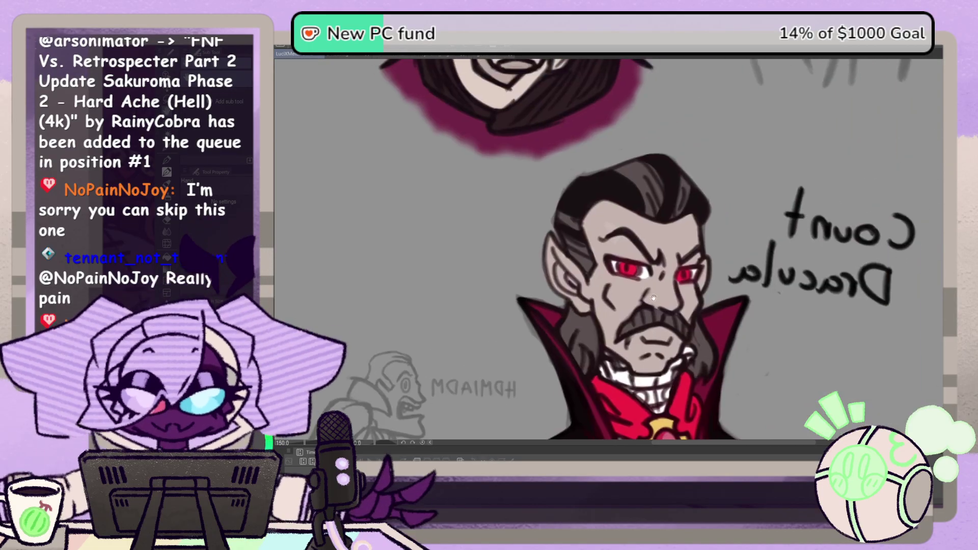
key("h")
left_click_drag(672, 141, 682, 378)
left_click_drag(735, 244, 837, 277)
left_click_drag(461, 195, 537, 191)
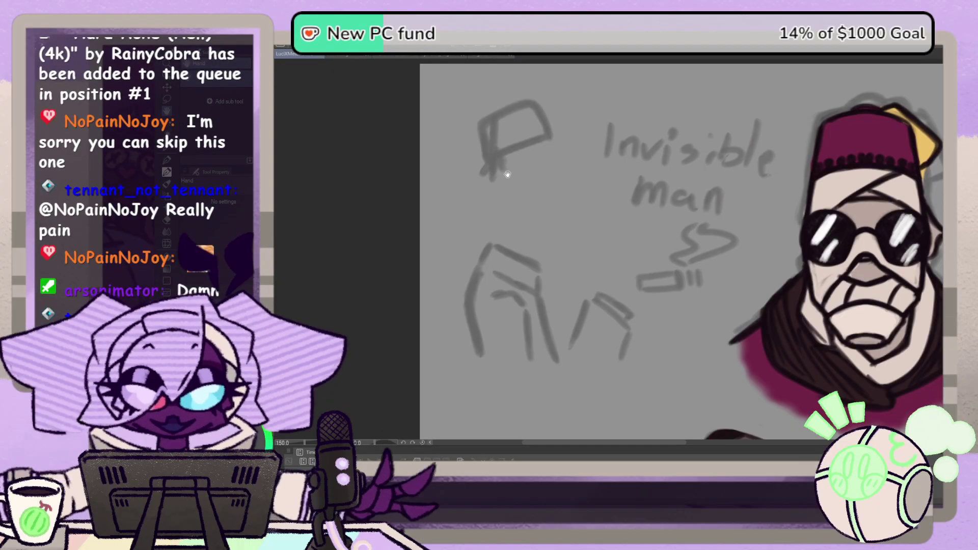
left_click_drag(588, 187, 640, 153)
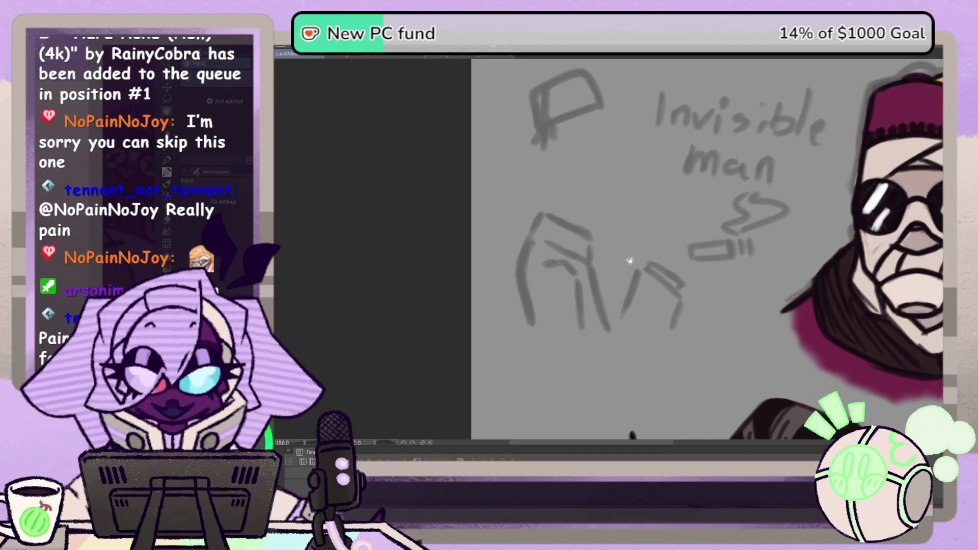
left_click_drag(577, 187, 571, 238)
left_click_drag(657, 267, 586, 264)
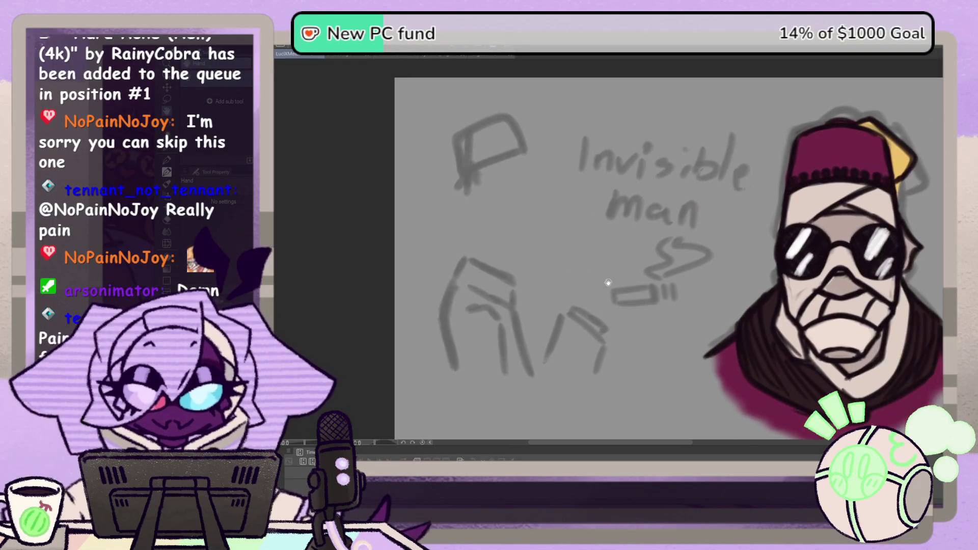
left_click_drag(865, 346, 684, 303)
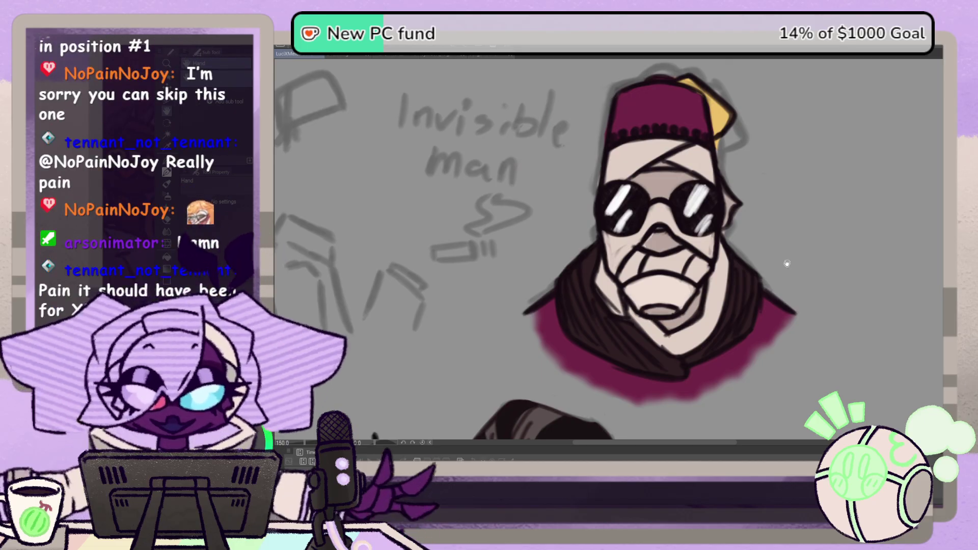
left_click_drag(560, 240, 689, 240)
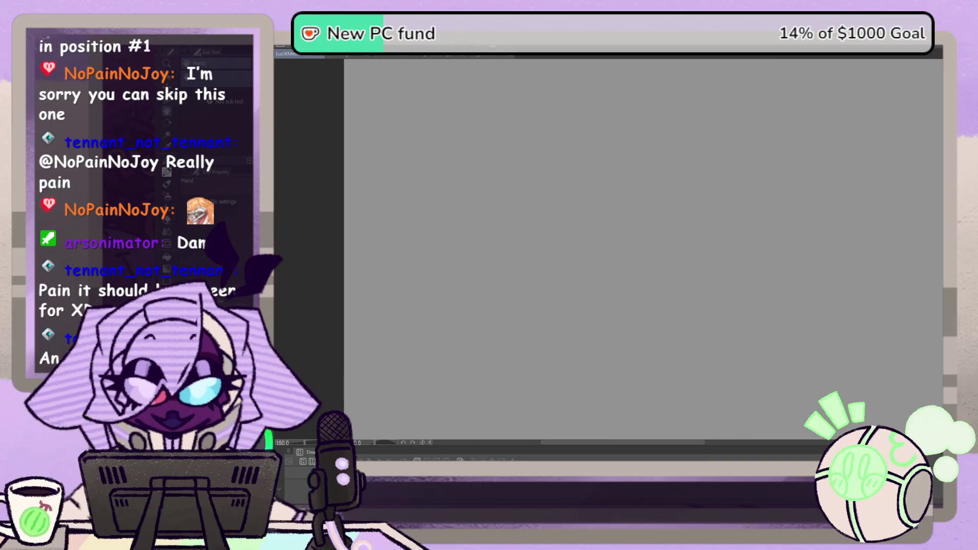
mouse_move(716, 299)
left_mouse_down()
mouse_move(572, 212)
mouse_move(486, 199)
left_mouse_up()
mouse_move(720, 354)
left_mouse_down()
mouse_move(636, 225)
mouse_move(551, 63)
left_mouse_up()
mouse_move(765, 433)
left_mouse_down()
mouse_move(714, 246)
mouse_move(738, 198)
left_mouse_up()
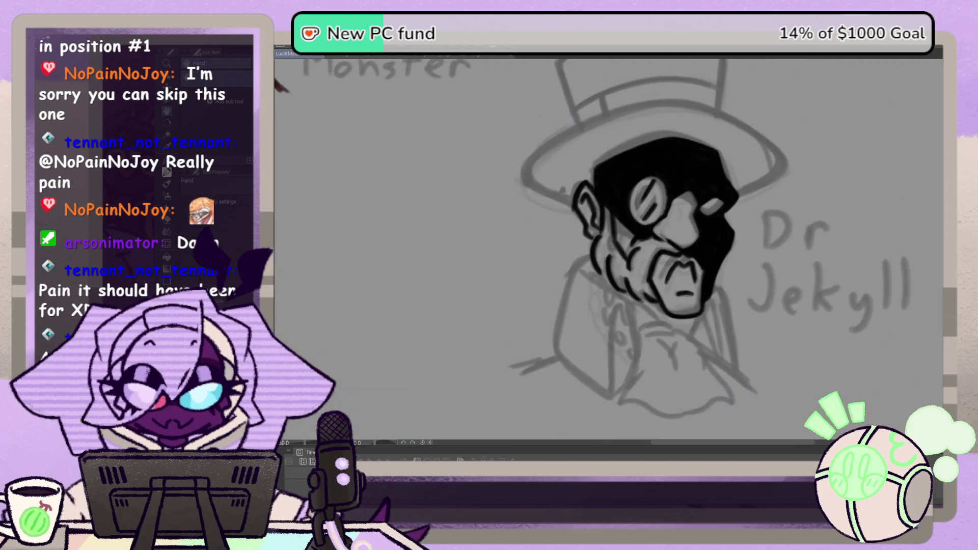
Step: Examine Dr Jekyll's inked head against his sketched hat, collar and cravat, including in mirrored view
mouse_move(795, 360)
left_mouse_down()
mouse_move(764, 308)
mouse_move(767, 281)
left_mouse_up()
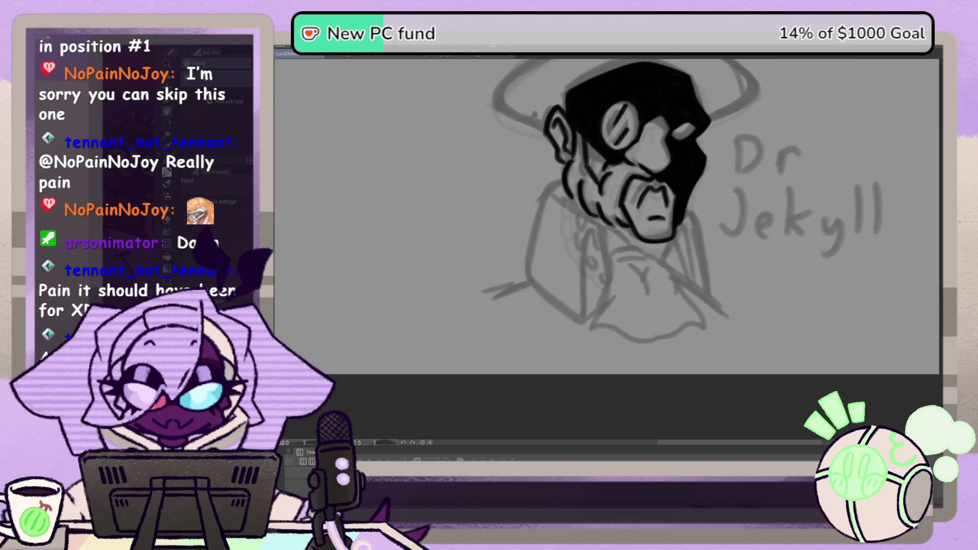
mouse_move(779, 239)
left_mouse_down()
mouse_move(757, 346)
mouse_move(839, 288)
left_mouse_up()
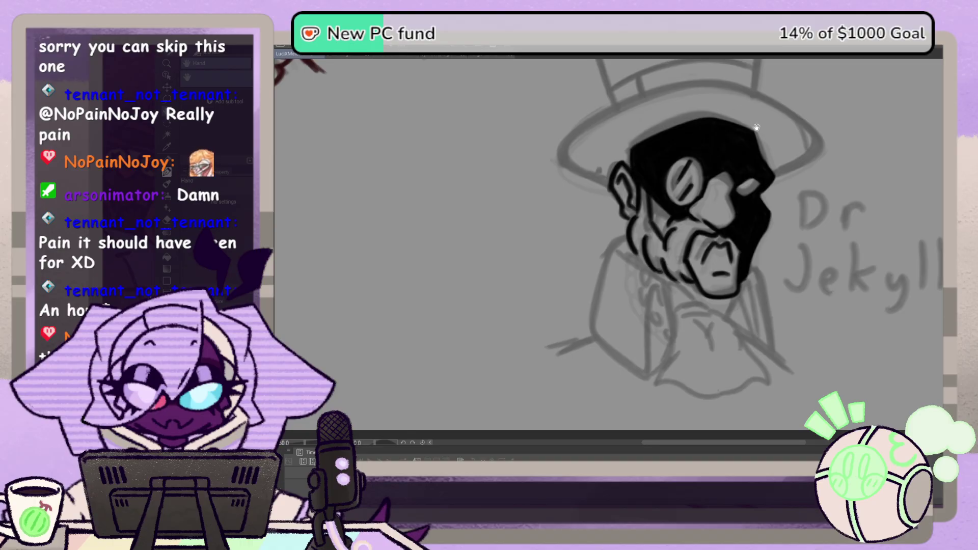
left_click_drag(754, 124, 783, 102)
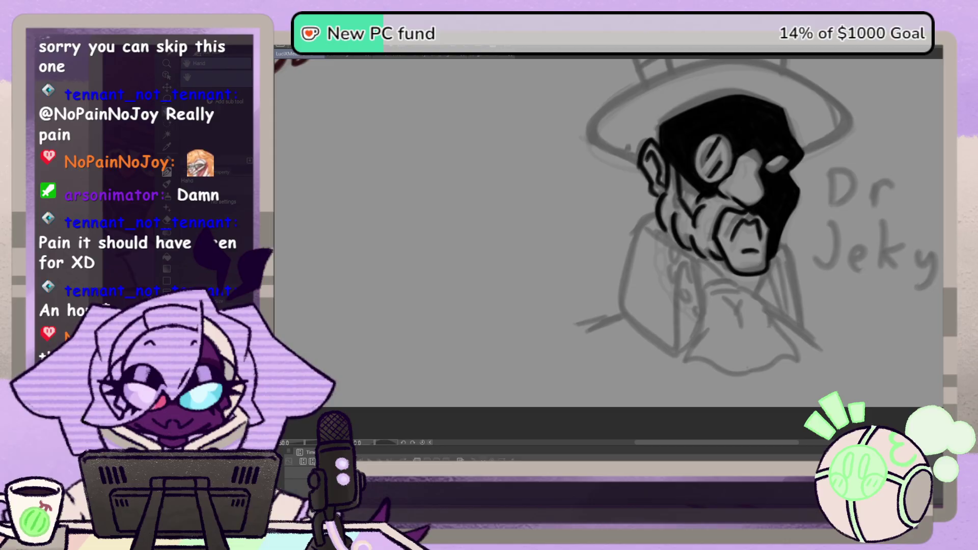
key("h")
mouse_move(546, 249)
left_mouse_down()
mouse_move(755, 225)
mouse_move(752, 233)
left_mouse_up()
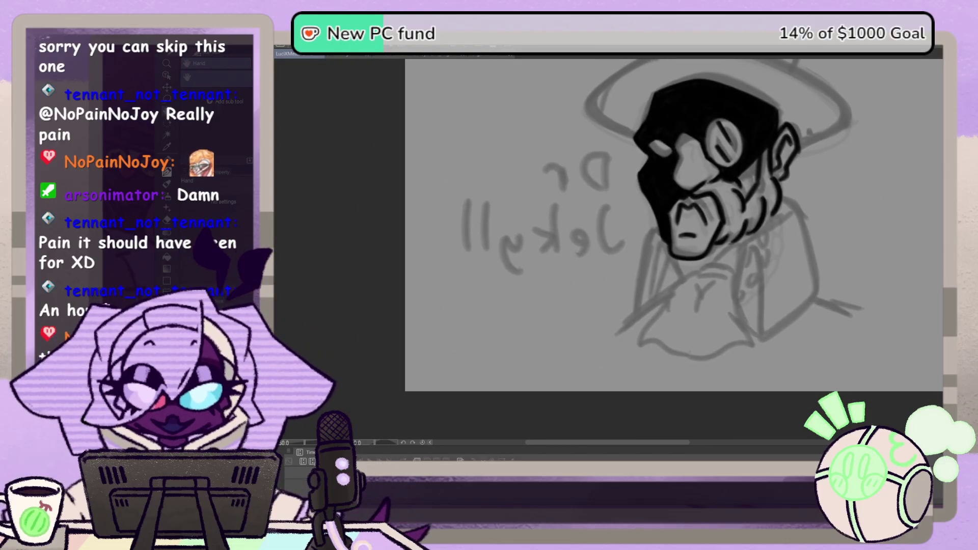
Step: Ink the monocle's linked chain hanging past Dr Jekyll's jaw onto his chest, and the line behind his whiskers
key("h")
left_click_drag(521, 250, 700, 246)
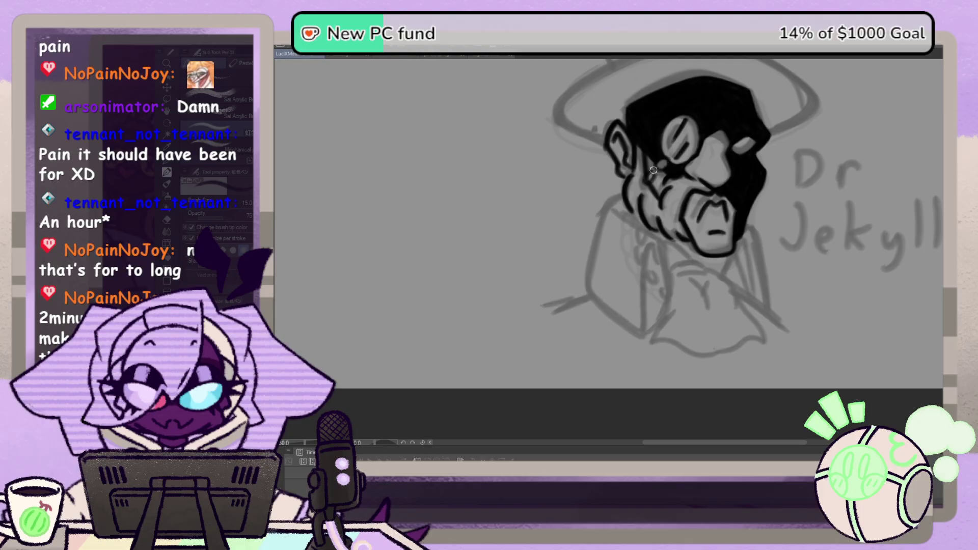
mouse_move(641, 213)
left_mouse_down()
mouse_move(633, 242)
mouse_move(651, 269)
mouse_move(660, 330)
mouse_move(667, 307)
mouse_move(638, 245)
mouse_move(638, 219)
left_mouse_up()
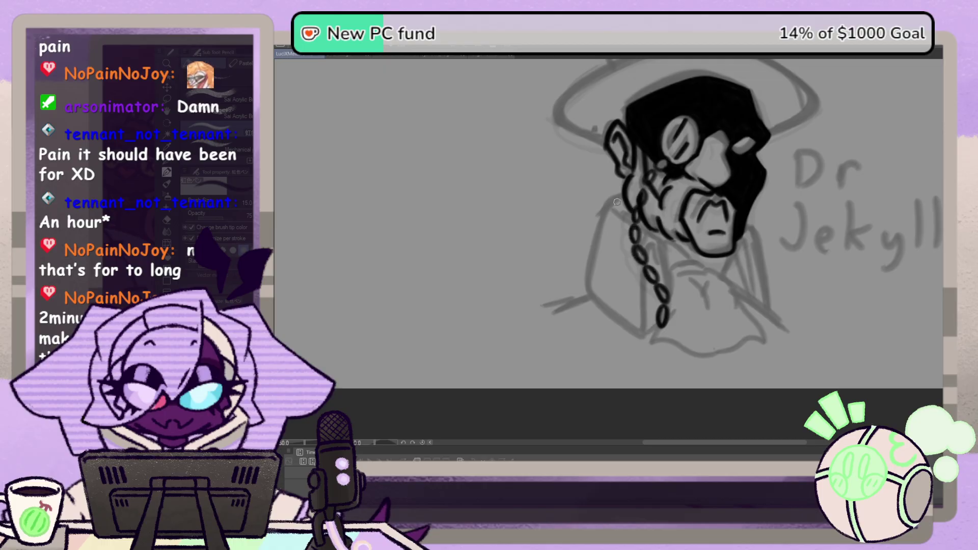
left_click_drag(620, 188, 608, 198)
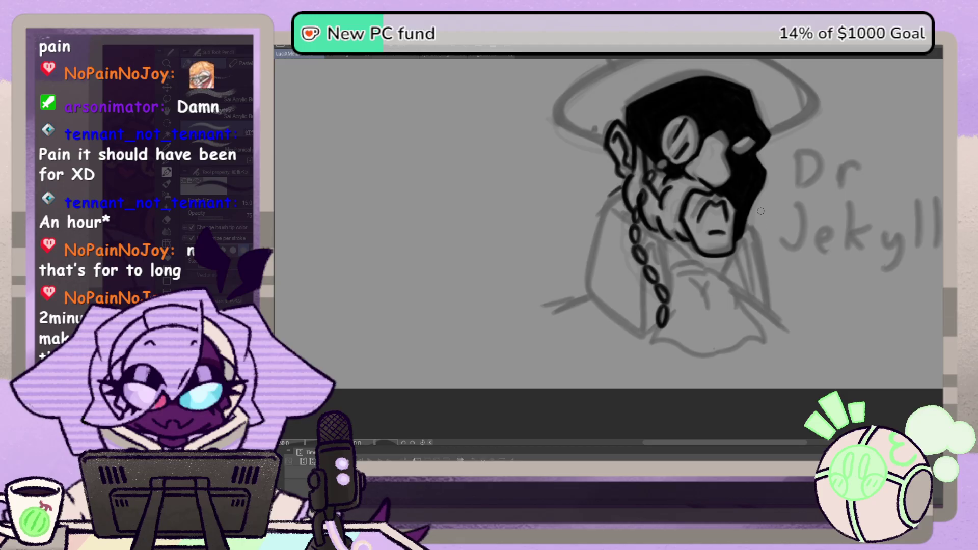
Step: Ink the outer edges of Dr Jekyll's raised coat collar, the near lapel's point and the near shoulder line
mouse_move(751, 213)
left_mouse_down()
mouse_move(770, 305)
mouse_move(756, 216)
left_mouse_up()
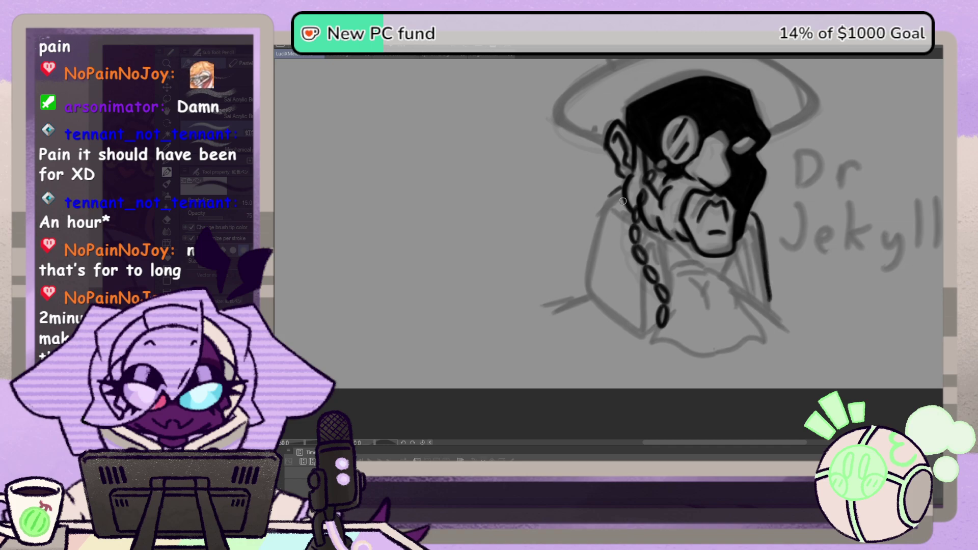
left_click_drag(608, 201, 591, 272)
mouse_move(623, 185)
left_mouse_down()
mouse_move(609, 199)
mouse_move(589, 281)
left_mouse_up()
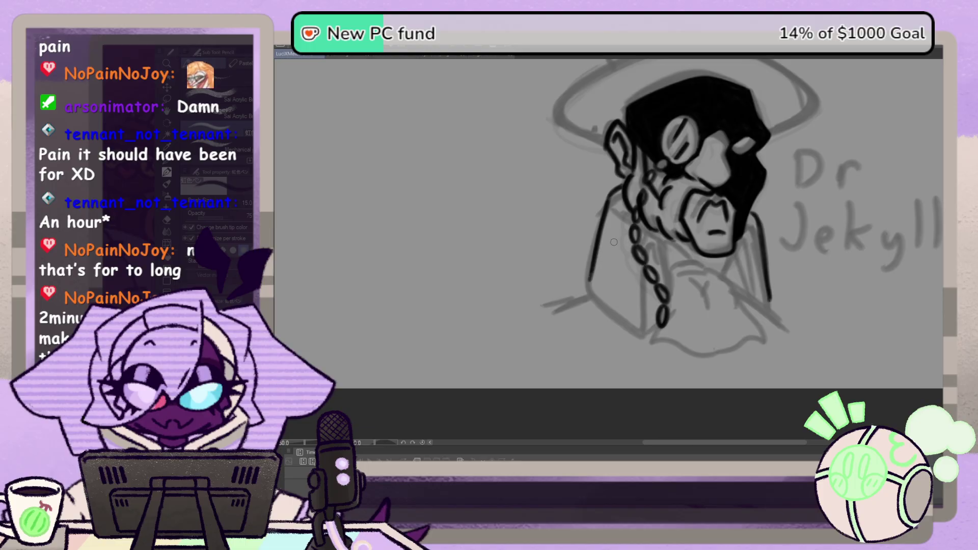
mouse_move(616, 202)
left_mouse_down()
mouse_move(665, 251)
mouse_move(671, 286)
mouse_move(663, 243)
mouse_move(638, 232)
mouse_move(618, 203)
left_mouse_up()
mouse_move(654, 241)
left_mouse_down()
mouse_move(645, 336)
mouse_move(652, 242)
left_mouse_up()
mouse_move(595, 261)
left_mouse_down()
mouse_move(590, 285)
mouse_move(643, 338)
left_mouse_up()
mouse_move(591, 288)
left_mouse_down()
mouse_move(556, 303)
mouse_move(585, 292)
mouse_move(643, 337)
mouse_move(640, 311)
mouse_move(643, 339)
left_mouse_up()
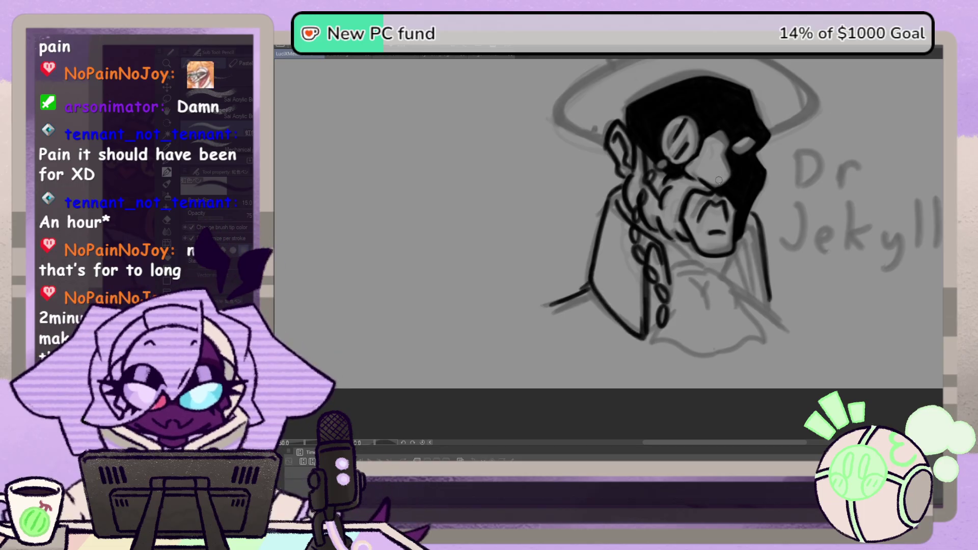
Step: Ink Dr Jekyll's neck and cravat, including the knot below the chin, the short folds and the wavy lower hem
key("h")
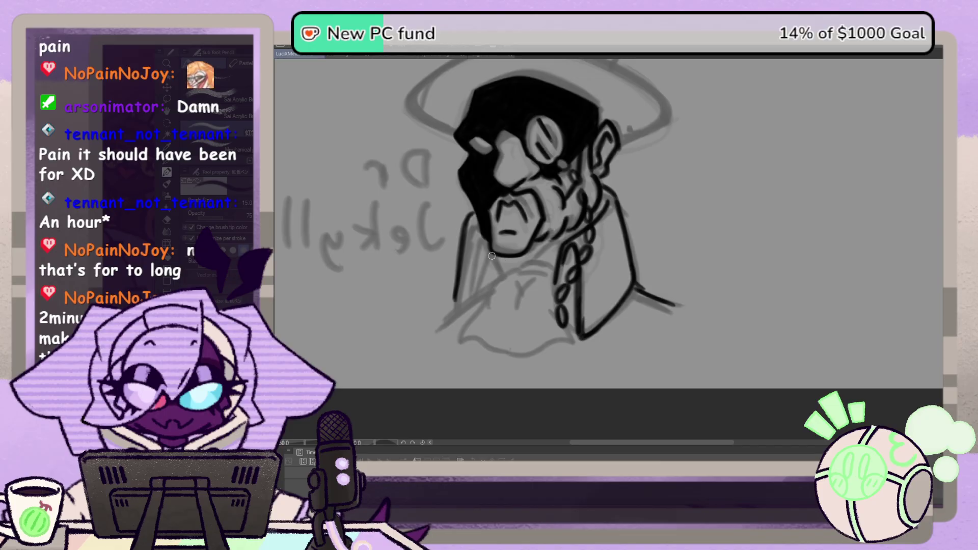
mouse_move(490, 261)
left_mouse_down()
mouse_move(487, 274)
mouse_move(492, 260)
mouse_move(507, 273)
mouse_move(541, 271)
mouse_move(560, 239)
left_mouse_up()
key("v")
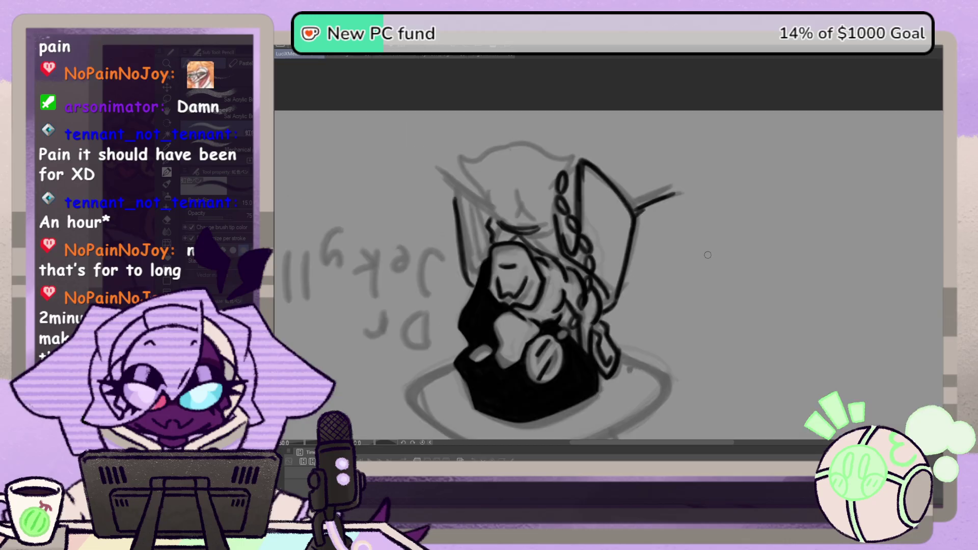
key("v")
key("h")
mouse_move(674, 260)
left_mouse_down()
mouse_move(681, 245)
mouse_move(708, 263)
mouse_move(680, 274)
mouse_move(726, 278)
mouse_move(683, 270)
mouse_move(681, 256)
mouse_move(662, 347)
mouse_move(671, 313)
left_mouse_up()
left_click_drag(732, 276, 743, 312)
left_click_drag(701, 280, 708, 294)
mouse_move(715, 291)
left_mouse_down()
mouse_move(724, 311)
mouse_move(718, 291)
left_mouse_up()
mouse_move(664, 337)
left_mouse_down()
mouse_move(726, 355)
mouse_move(777, 337)
mouse_move(751, 344)
left_mouse_up()
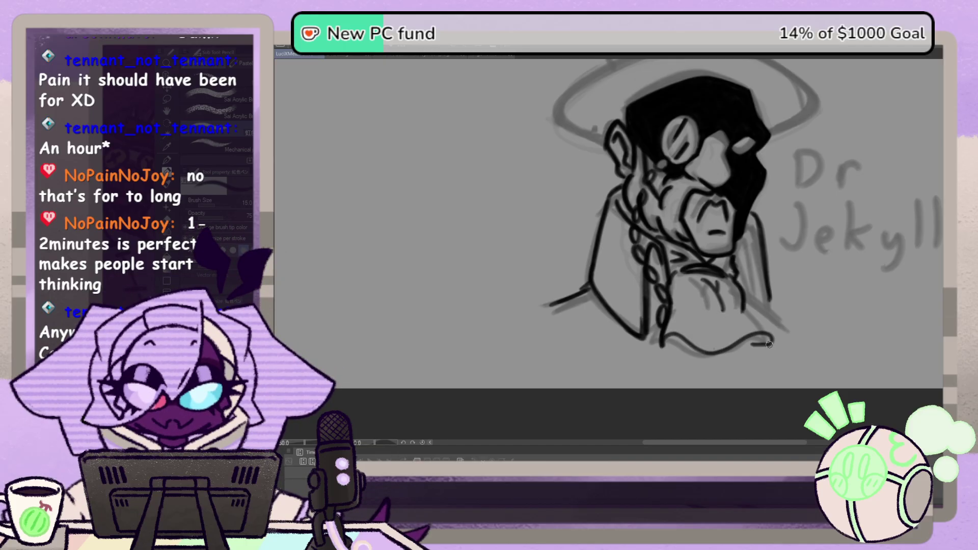
Step: Ink the far side of the cravat down to its curled corner and erase the excess line there
mouse_move(742, 306)
left_mouse_down()
mouse_move(777, 332)
mouse_move(776, 346)
left_mouse_up()
key("v")
key("v")
key("h")
key("e")
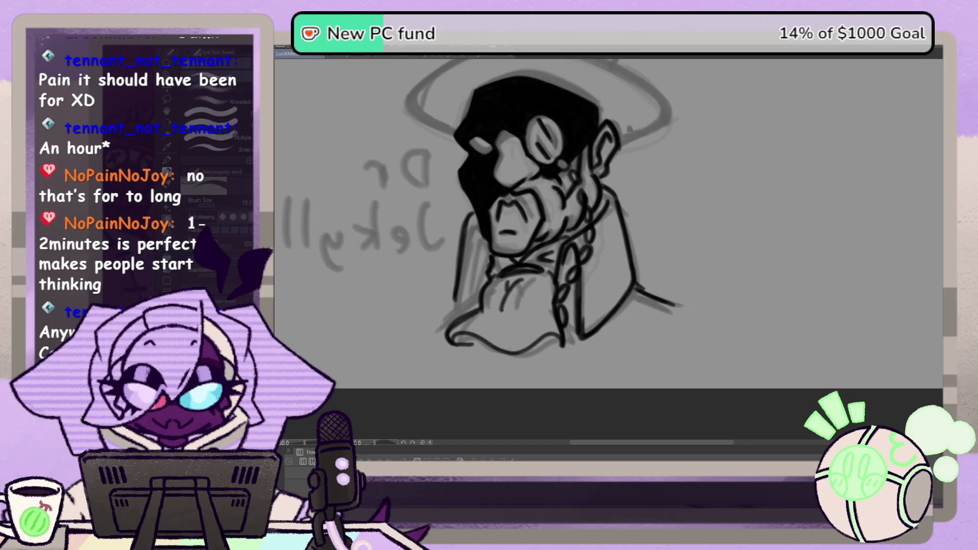
left_click_drag(481, 311, 462, 330)
mouse_move(494, 294)
left_mouse_down()
mouse_move(469, 318)
mouse_move(463, 340)
mouse_move(478, 345)
mouse_move(458, 333)
mouse_move(502, 270)
mouse_move(479, 288)
left_mouse_up()
key("p")
key("h")
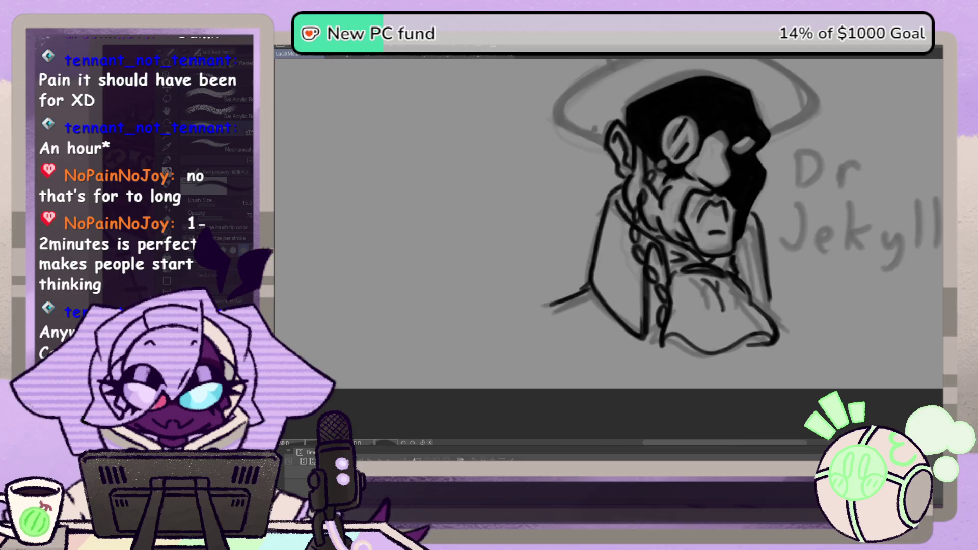
Step: Ink the inner edge of the far coat collar and the far shoulder line beside the cravat
mouse_move(741, 279)
left_mouse_down()
mouse_move(770, 339)
mouse_move(688, 349)
mouse_move(663, 337)
mouse_move(664, 289)
left_mouse_up()
mouse_move(741, 236)
left_mouse_down()
mouse_move(769, 312)
mouse_move(767, 285)
mouse_move(767, 312)
left_mouse_up()
left_click_drag(755, 269, 758, 291)
mouse_move(749, 230)
left_mouse_down()
mouse_move(758, 288)
mouse_move(799, 329)
left_mouse_up()
left_click_drag(770, 300, 795, 326)
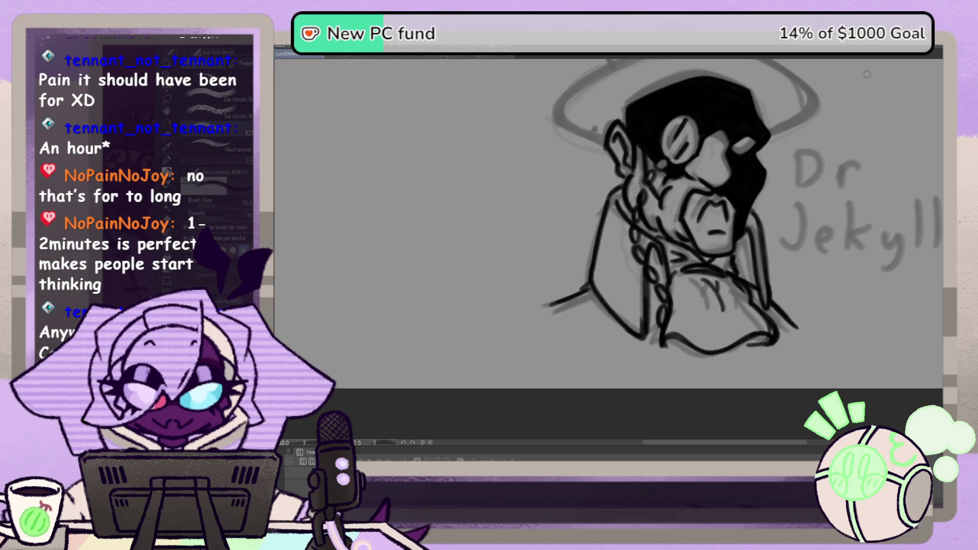
Step: Strengthen the inked lines of both coat collars and shoulders, checking them in mirrored and normal view
key("h")
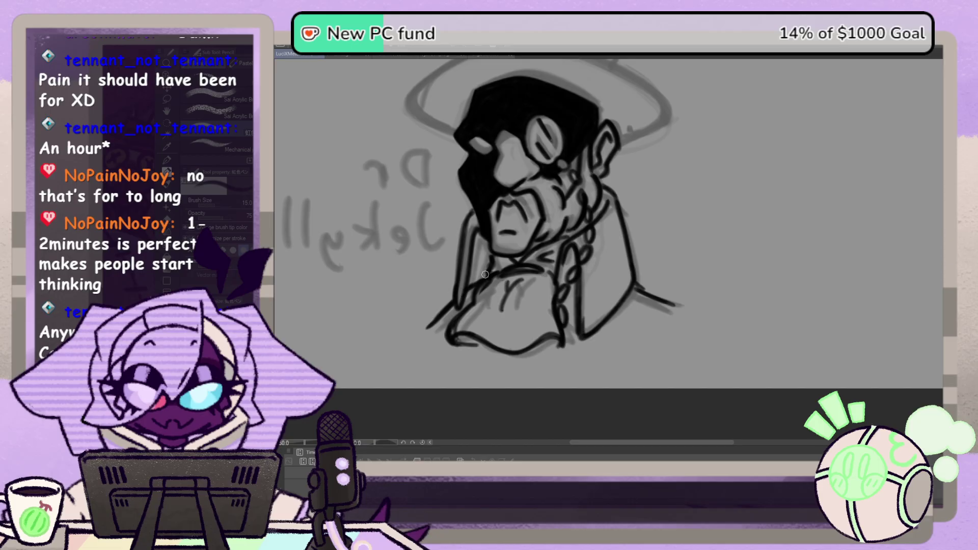
mouse_move(488, 236)
left_mouse_down()
mouse_move(463, 295)
mouse_move(429, 326)
left_mouse_up()
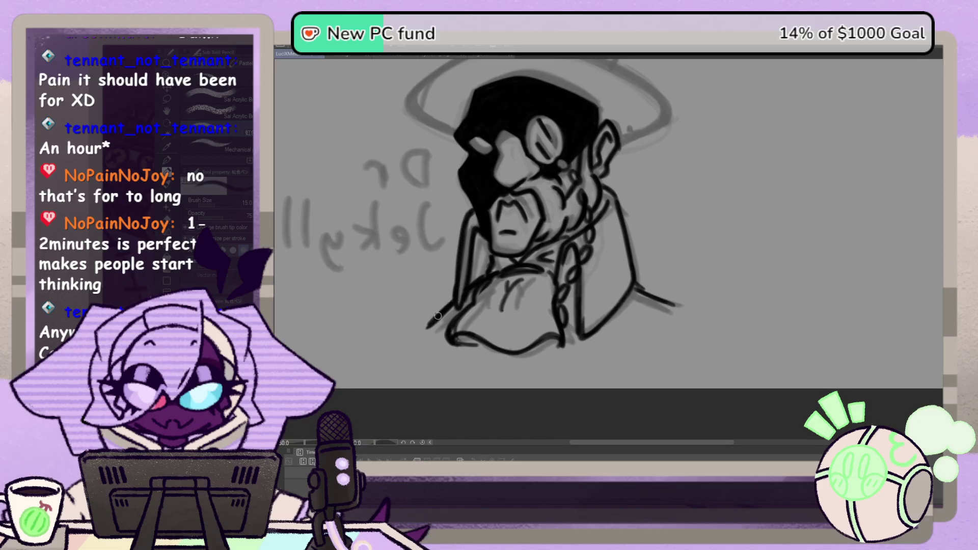
key("h")
left_click_drag(594, 285, 543, 306)
mouse_move(624, 185)
left_mouse_down()
mouse_move(609, 204)
mouse_move(591, 280)
left_mouse_up()
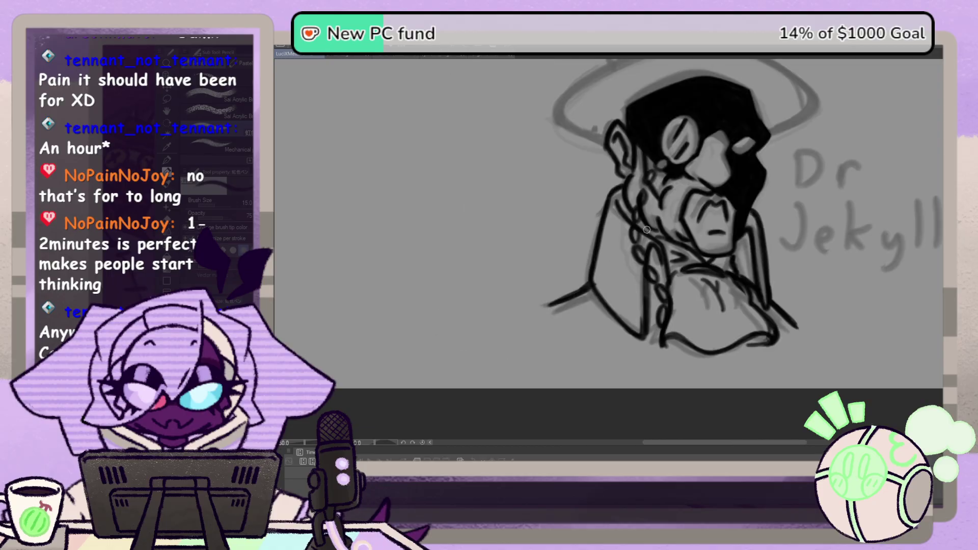
mouse_move(619, 210)
left_mouse_down()
mouse_move(664, 260)
mouse_move(665, 278)
left_mouse_up()
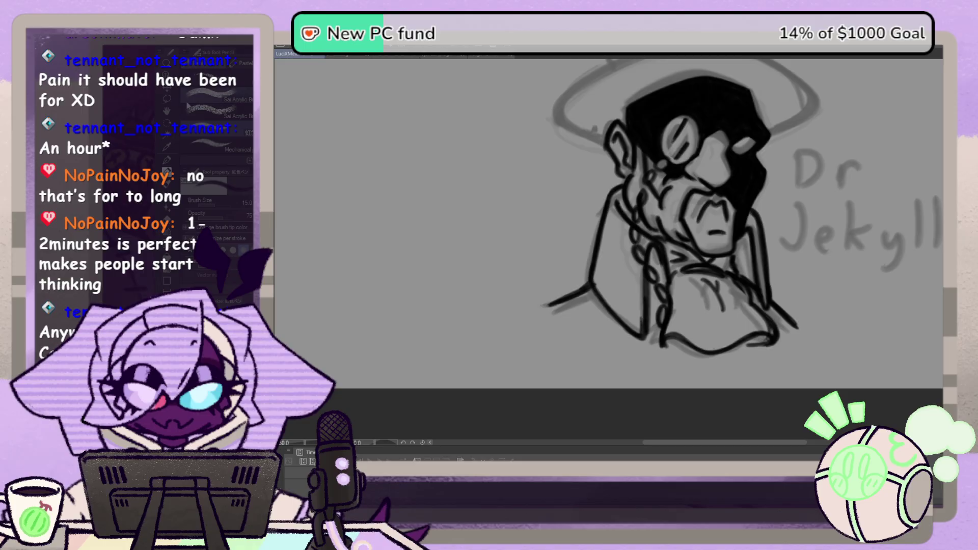
Step: Ink the full outline of the top hat's brim around Dr Jekyll's head
key("space")
mouse_move(724, 208)
left_mouse_down()
mouse_move(653, 305)
mouse_move(703, 365)
mouse_move(671, 231)
mouse_move(678, 243)
mouse_move(716, 238)
mouse_move(727, 253)
mouse_move(688, 260)
left_mouse_up()
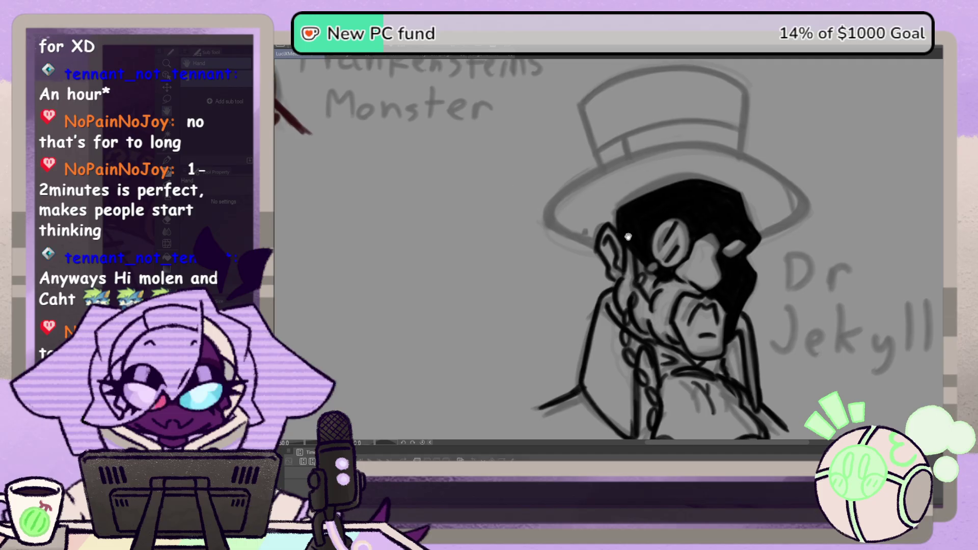
left_click_drag(510, 168, 479, 159)
left_click(168, 173)
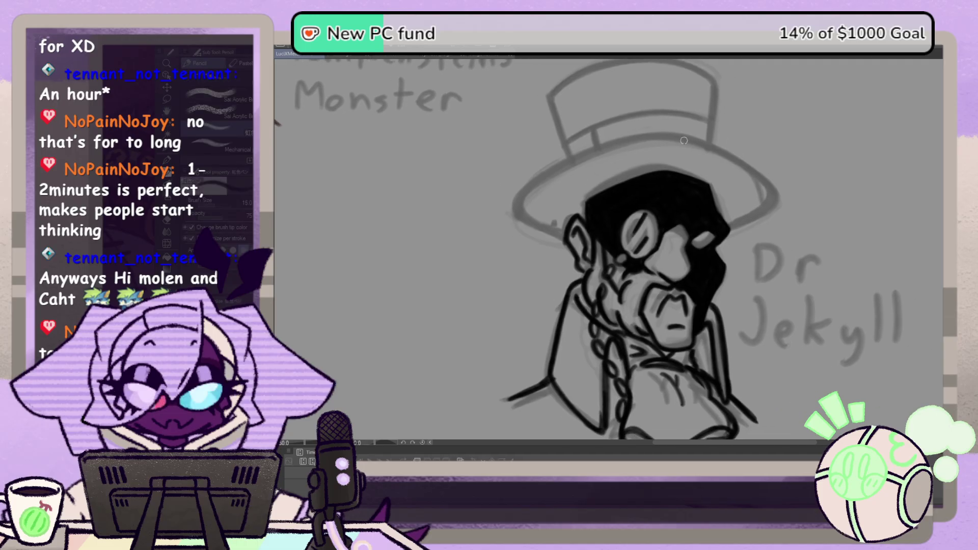
mouse_move(678, 135)
left_mouse_down()
mouse_move(625, 141)
mouse_move(546, 173)
mouse_move(512, 206)
mouse_move(555, 235)
mouse_move(521, 217)
mouse_move(539, 182)
mouse_move(630, 143)
mouse_move(689, 144)
left_mouse_up()
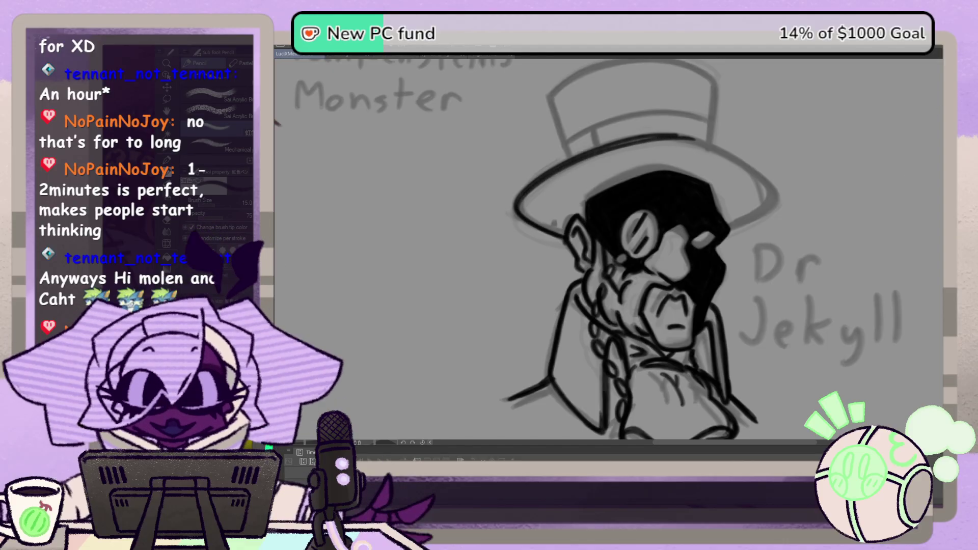
key("h")
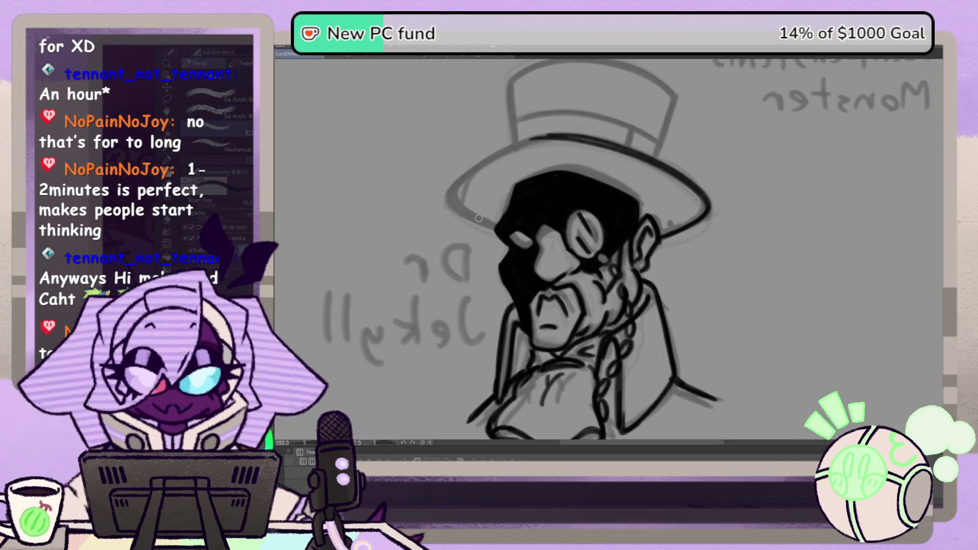
mouse_move(462, 216)
left_mouse_down()
mouse_move(445, 196)
mouse_move(481, 161)
left_mouse_up()
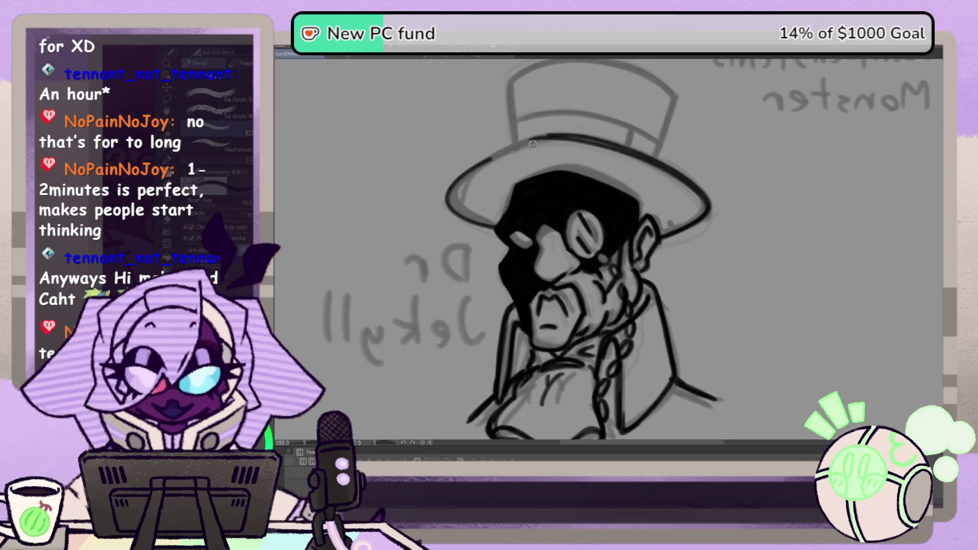
mouse_move(548, 139)
left_mouse_down()
mouse_move(509, 149)
mouse_move(442, 196)
mouse_move(500, 231)
left_mouse_up()
key("h")
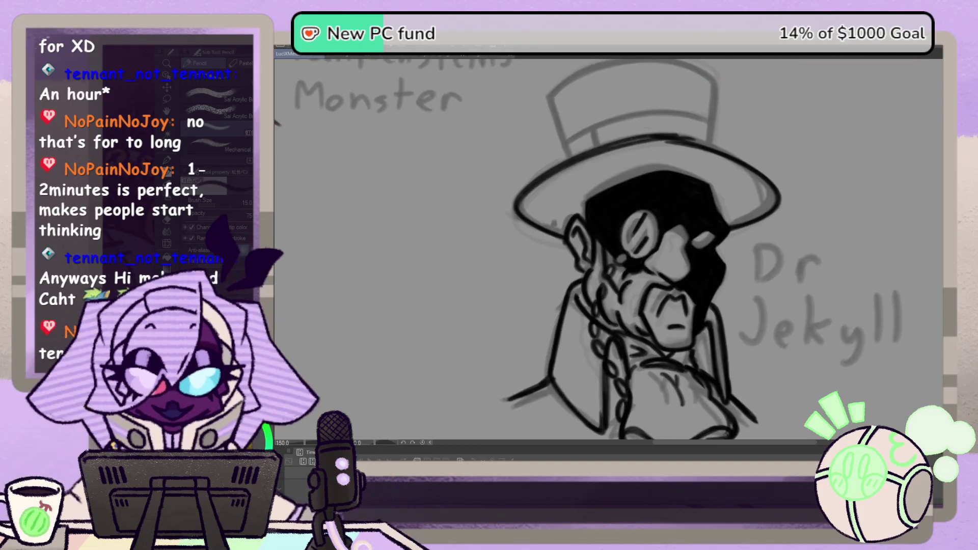
Step: Redraw the hat brim's upper curve and near end with a smoother line
key("bracketright")
key("bracketright")
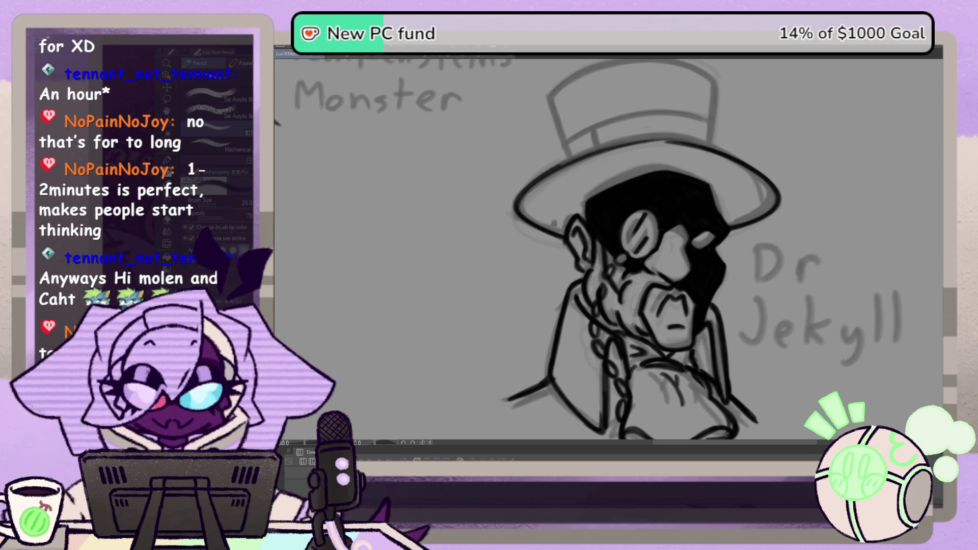
mouse_move(698, 145)
left_mouse_down()
mouse_move(636, 142)
mouse_move(549, 173)
mouse_move(515, 203)
left_mouse_up()
mouse_move(554, 232)
left_mouse_down()
mouse_move(564, 239)
mouse_move(518, 199)
left_mouse_up()
left_click_drag(610, 150, 703, 146)
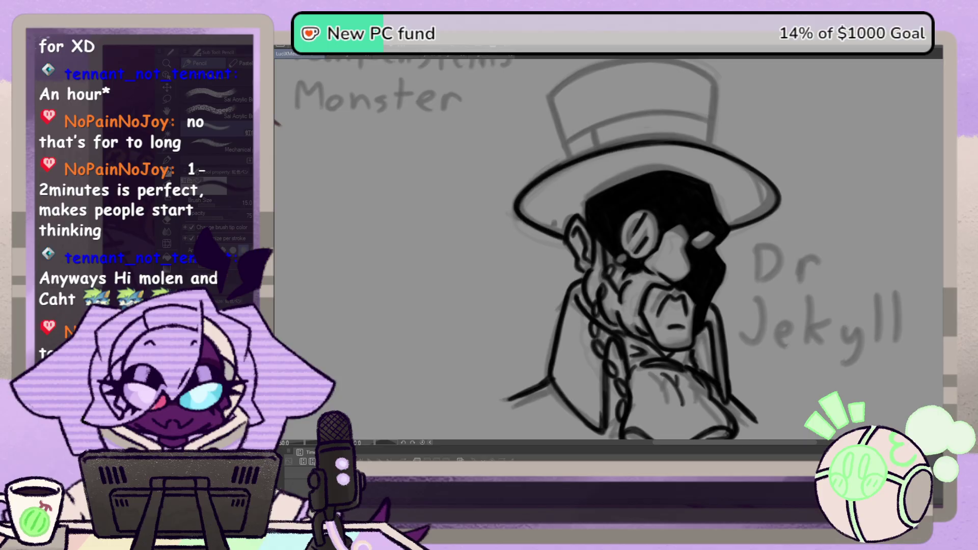
Step: Ink the two side edges of the top hat's crown in mirrored view
key("h")
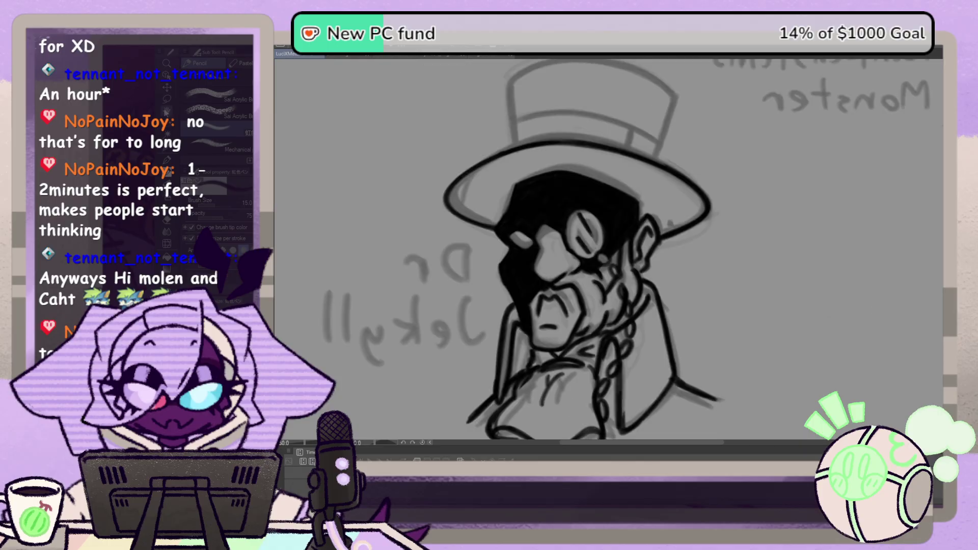
key("space")
left_click_drag(444, 171, 522, 219)
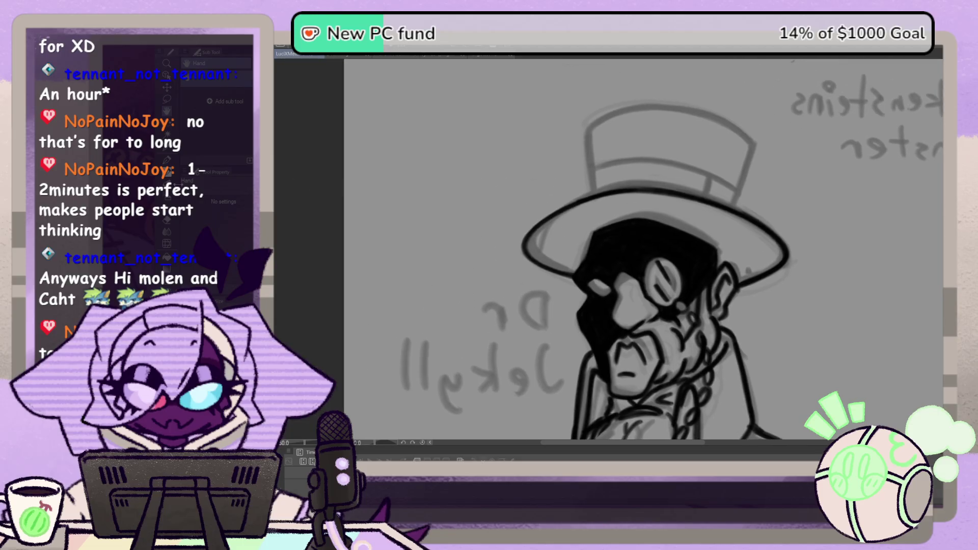
left_click(170, 174)
mouse_move(591, 141)
left_mouse_down()
mouse_move(591, 204)
mouse_move(592, 128)
left_mouse_up()
mouse_move(757, 153)
left_mouse_down()
mouse_move(736, 206)
mouse_move(754, 146)
mouse_move(751, 168)
left_mouse_up()
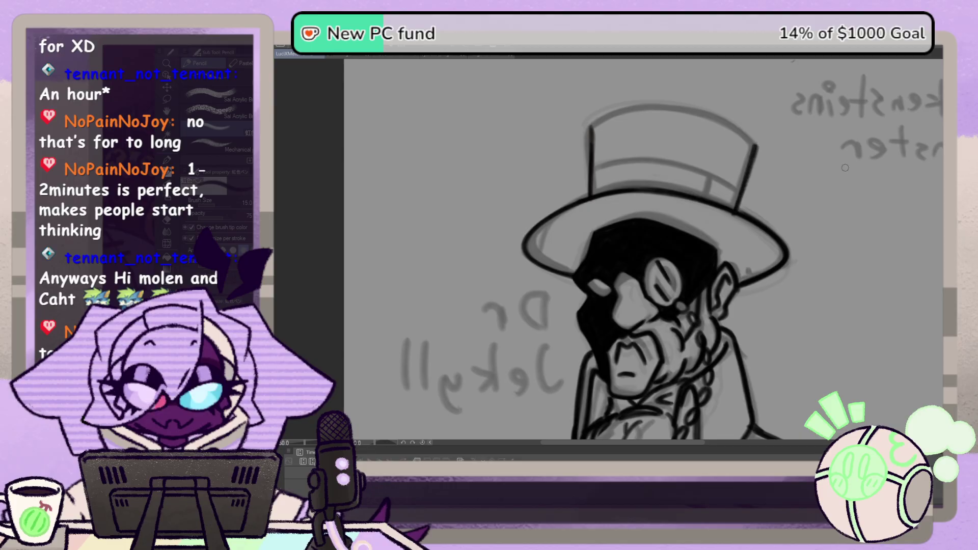
Step: Ink the curved top of the hat's crown and the hatband with its vertical seam
key("h")
mouse_move(477, 138)
left_mouse_down()
mouse_move(558, 104)
mouse_move(611, 109)
mouse_move(632, 125)
mouse_move(595, 106)
mouse_move(520, 112)
mouse_move(470, 147)
left_mouse_up()
mouse_move(587, 105)
left_mouse_down()
mouse_move(632, 123)
mouse_move(634, 199)
left_mouse_up()
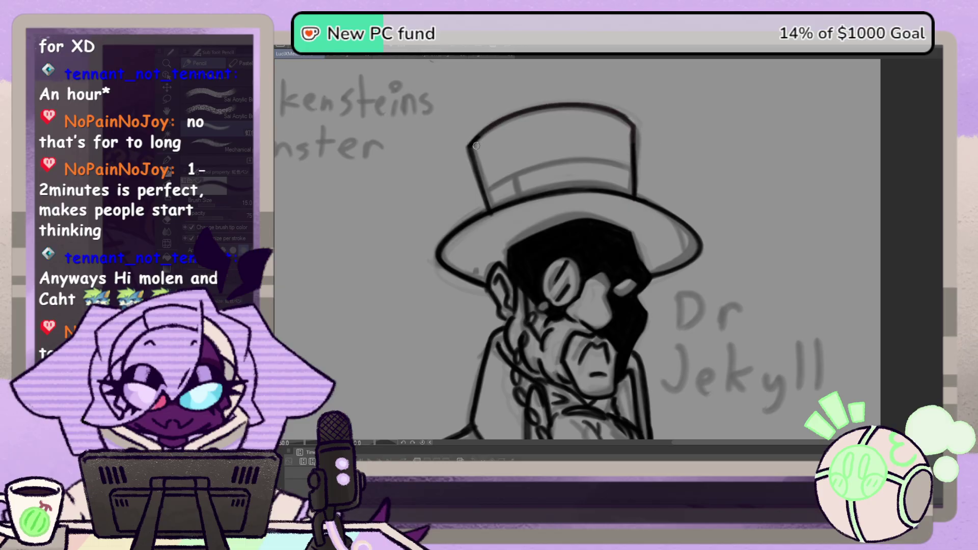
mouse_move(489, 199)
left_mouse_down()
mouse_move(535, 171)
mouse_move(629, 172)
mouse_move(637, 183)
mouse_move(571, 162)
mouse_move(522, 174)
mouse_move(485, 203)
mouse_move(512, 181)
left_mouse_up()
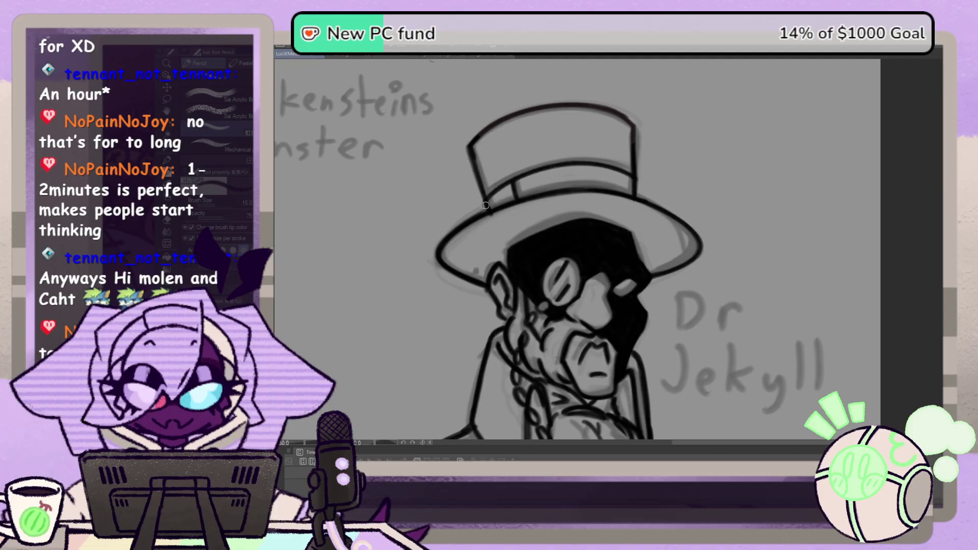
mouse_move(561, 166)
left_mouse_down()
mouse_move(630, 173)
mouse_move(632, 202)
left_mouse_up()
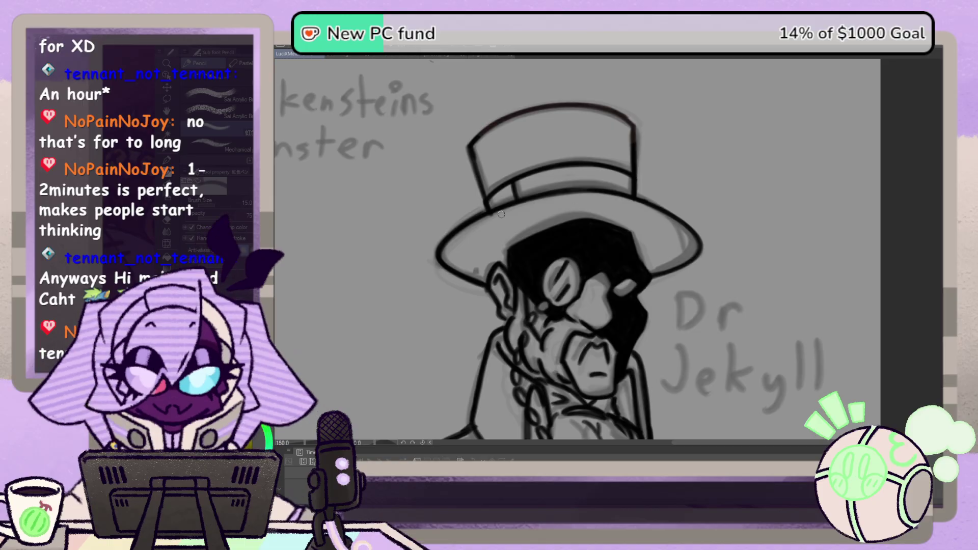
Step: Look over Dr Jekyll's coloured bust and sample the colour at his neck beside the cravat
key("space")
left_click_drag(613, 316, 682, 220)
left_click_drag(710, 301, 682, 295)
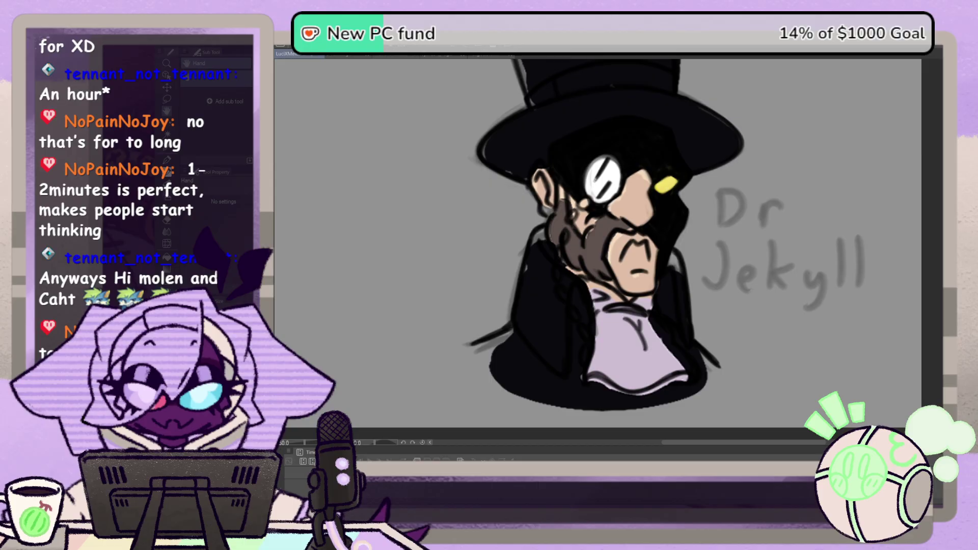
scroll(645, 326, "down", 3)
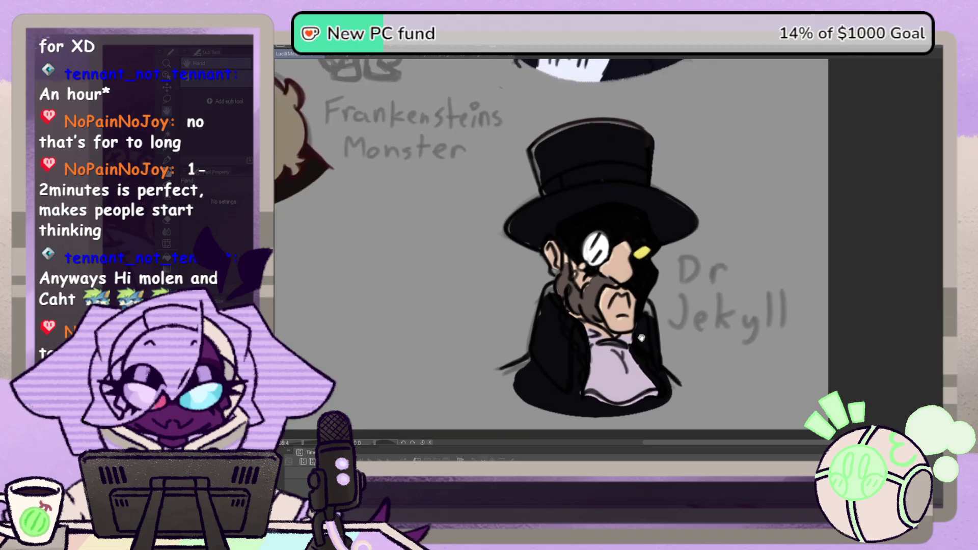
left_click_drag(592, 244, 612, 233)
left_click(168, 148)
left_click(610, 324)
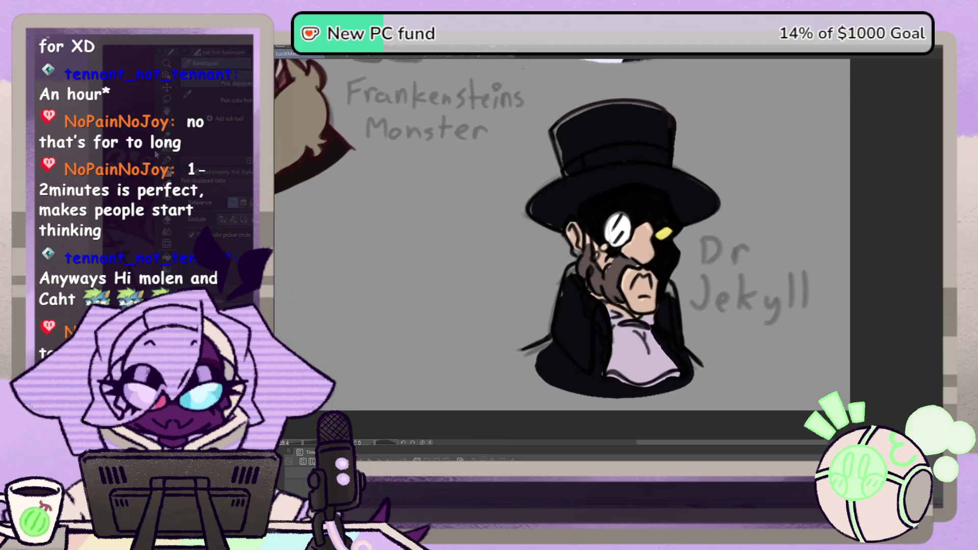
left_click(168, 172)
left_click(168, 149)
left_click(167, 160)
left_click(229, 378)
left_click_drag(570, 175, 580, 170)
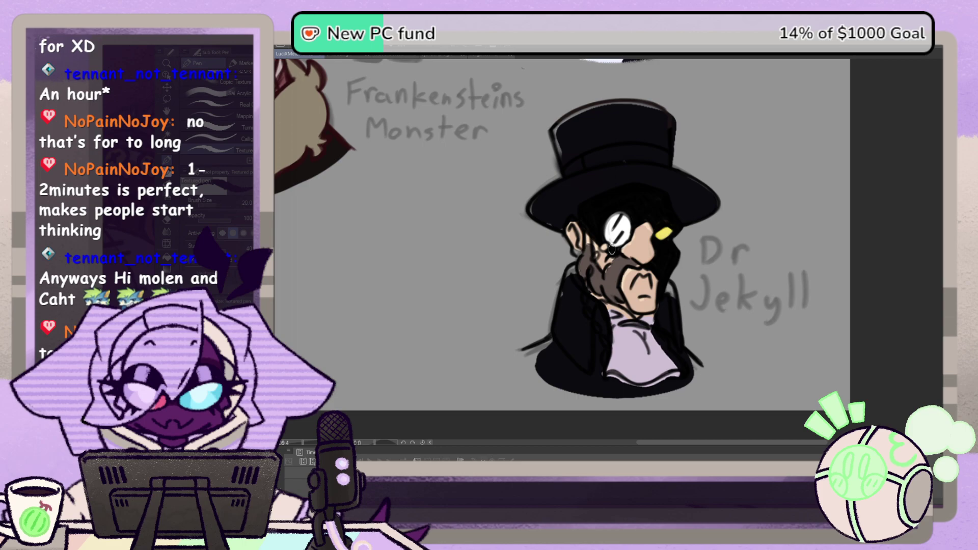
scroll(245, 112, "up", 1)
left_click(232, 77)
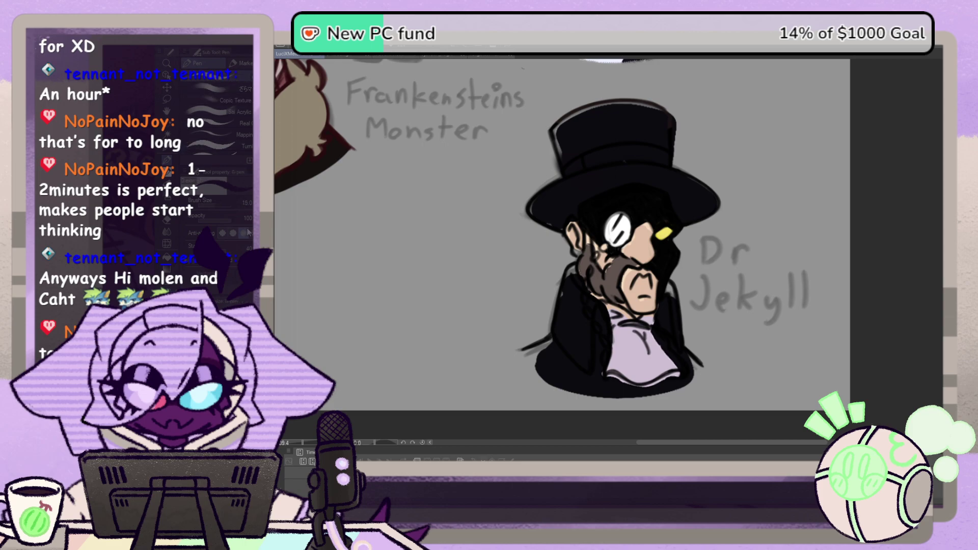
left_click(229, 377)
mouse_move(571, 220)
left_mouse_down()
mouse_move(557, 211)
mouse_move(569, 139)
mouse_move(652, 121)
mouse_move(627, 155)
mouse_move(693, 209)
mouse_move(662, 275)
mouse_move(693, 347)
mouse_move(663, 377)
mouse_move(531, 345)
mouse_move(640, 339)
mouse_move(656, 265)
left_mouse_up()
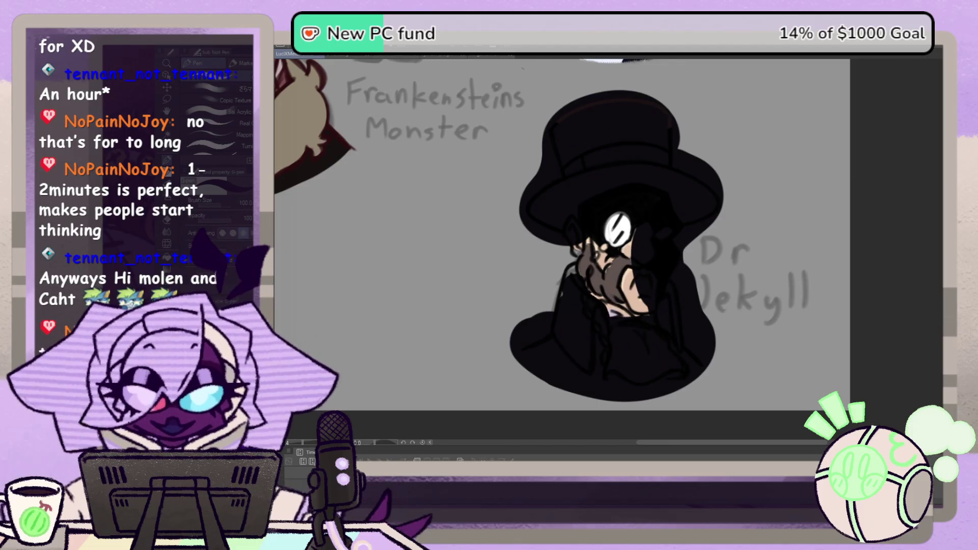
key("ctrl+z")
key("ctrl+z")
key("ctrl+z")
key("ctrl+z")
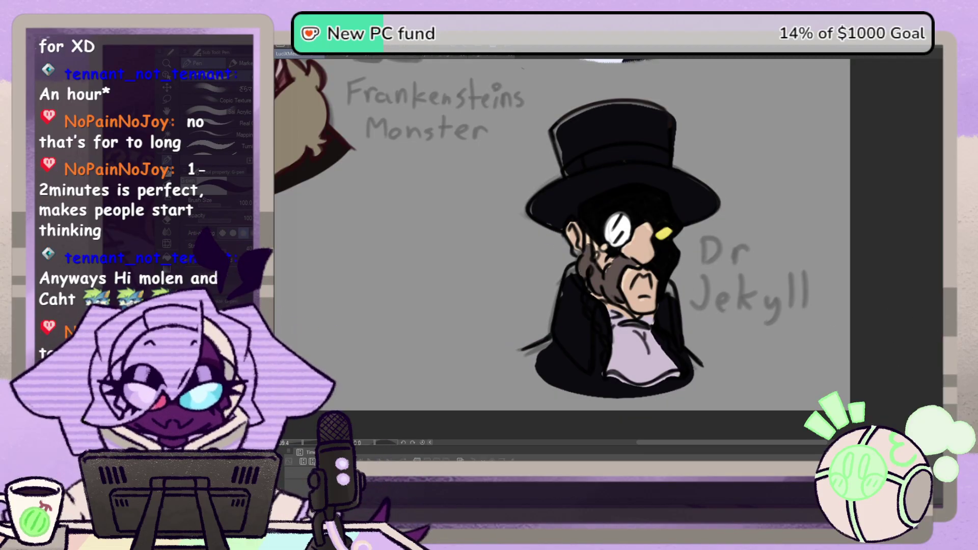
Step: Paint a broad near-black silhouette behind Dr Jekyll's hat, face and coat, extending past the outlines on all sides
mouse_move(672, 138)
left_mouse_down()
mouse_move(606, 110)
mouse_move(533, 211)
left_mouse_up()
mouse_move(638, 170)
left_mouse_down()
mouse_move(704, 208)
mouse_move(690, 232)
left_mouse_up()
mouse_move(655, 283)
left_mouse_down()
mouse_move(711, 364)
mouse_move(622, 408)
mouse_move(518, 334)
mouse_move(584, 248)
mouse_move(574, 245)
mouse_move(591, 265)
left_mouse_up()
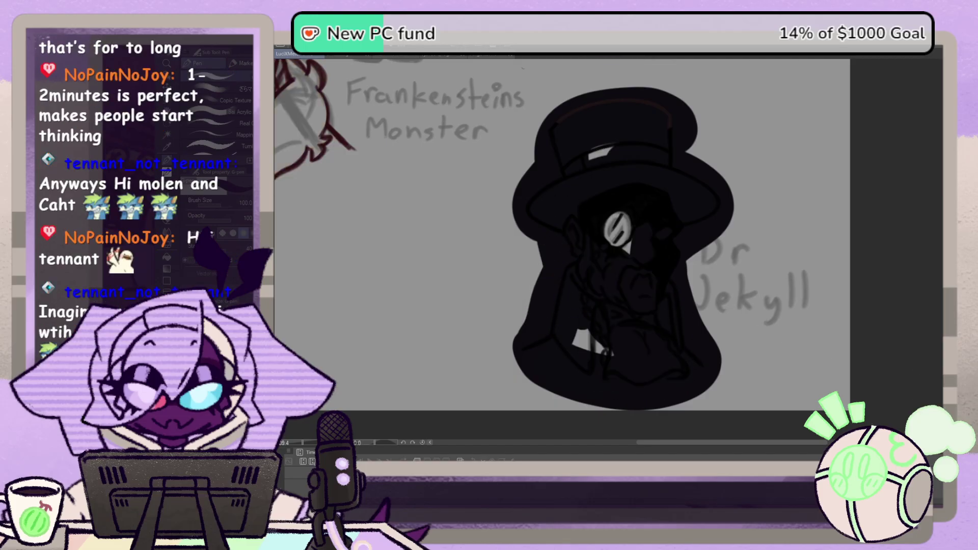
left_click_drag(621, 353, 611, 316)
left_click_drag(625, 219, 618, 247)
mouse_move(622, 164)
left_mouse_down()
mouse_move(662, 153)
mouse_move(632, 114)
mouse_move(559, 183)
mouse_move(558, 283)
mouse_move(522, 345)
left_mouse_up()
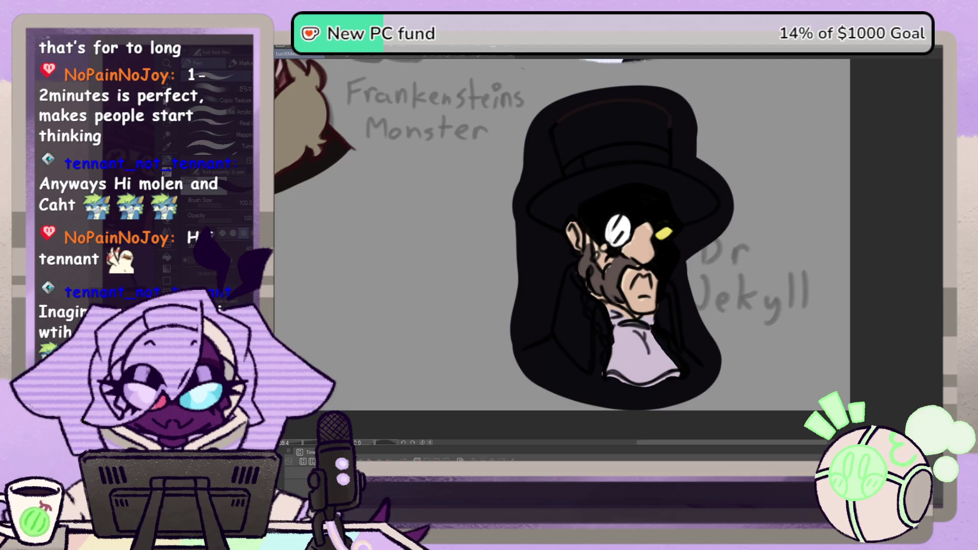
Step: Make a freehand selection around Dr Jekyll's whole bust and clear it
key("m")
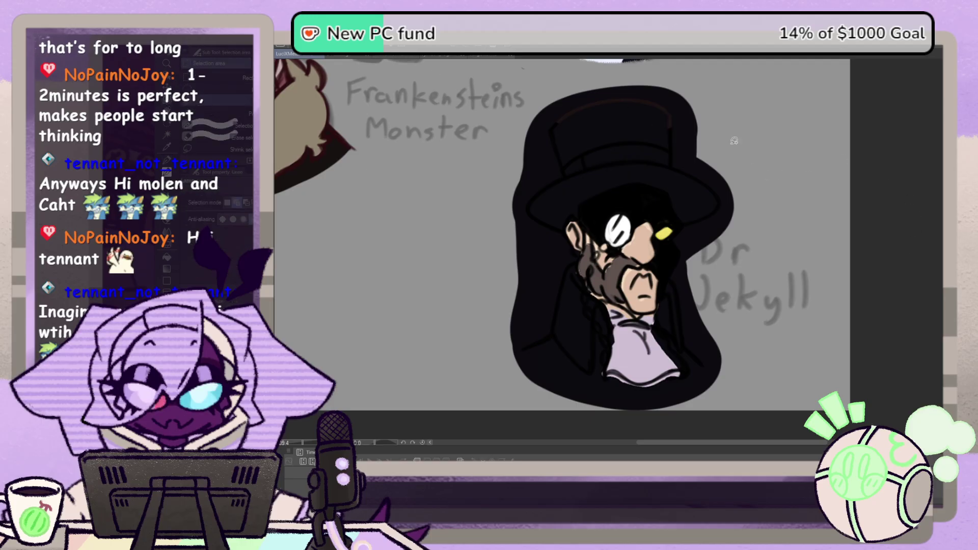
mouse_move(674, 85)
left_mouse_down()
mouse_move(502, 149)
mouse_move(524, 373)
left_mouse_up()
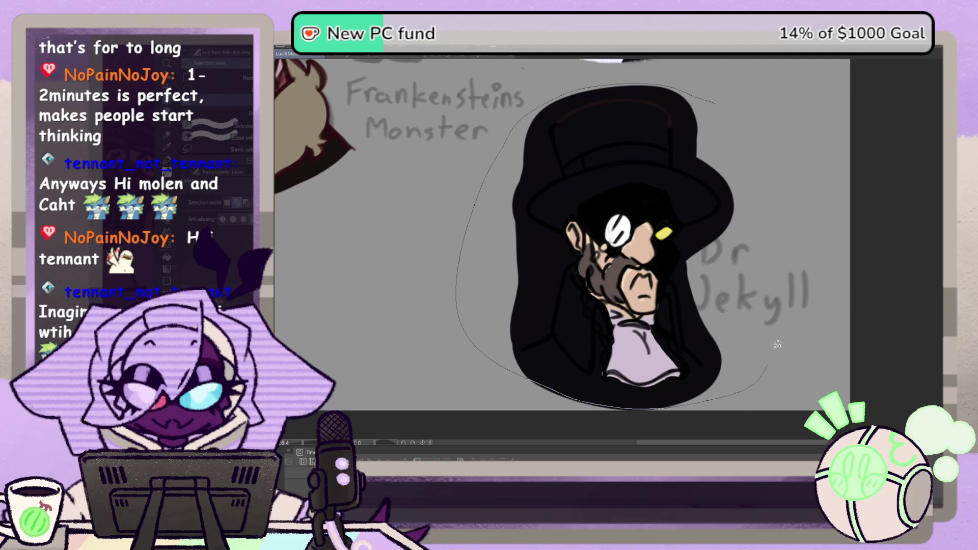
left_click_drag(771, 362, 729, 122)
left_click(627, 424)
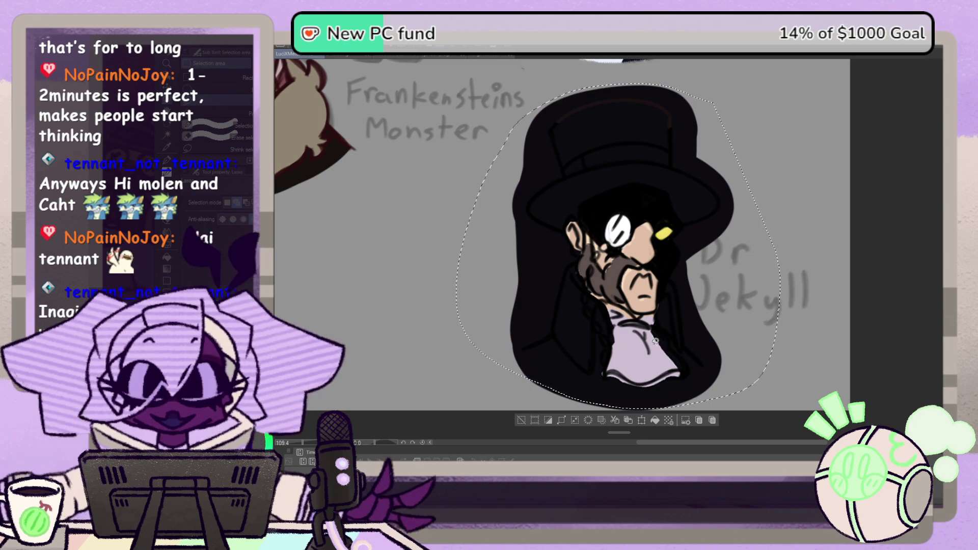
left_click(522, 420)
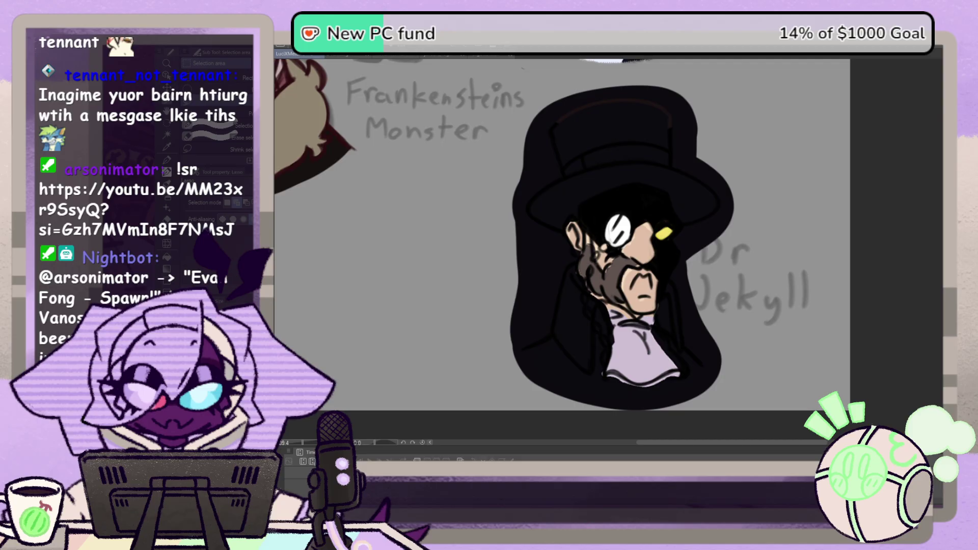
key("e")
key("]")
key("]")
key("]")
key("]")
key("]")
key("]")
key("]")
key("]")
key("]")
key("]")
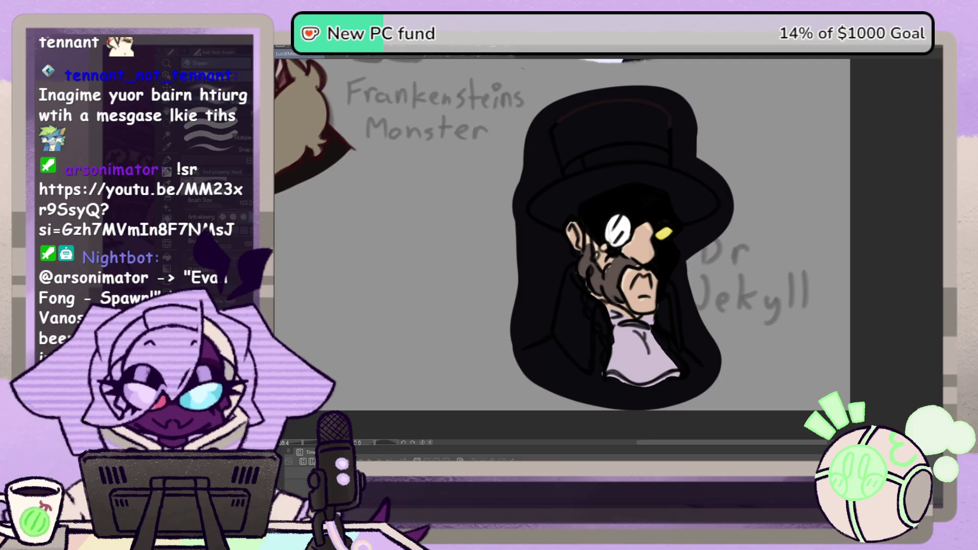
mouse_move(690, 361)
left_mouse_down()
mouse_move(579, 365)
mouse_move(768, 334)
mouse_move(778, 291)
mouse_move(740, 249)
mouse_move(605, 229)
mouse_move(557, 190)
mouse_move(697, 189)
left_mouse_up()
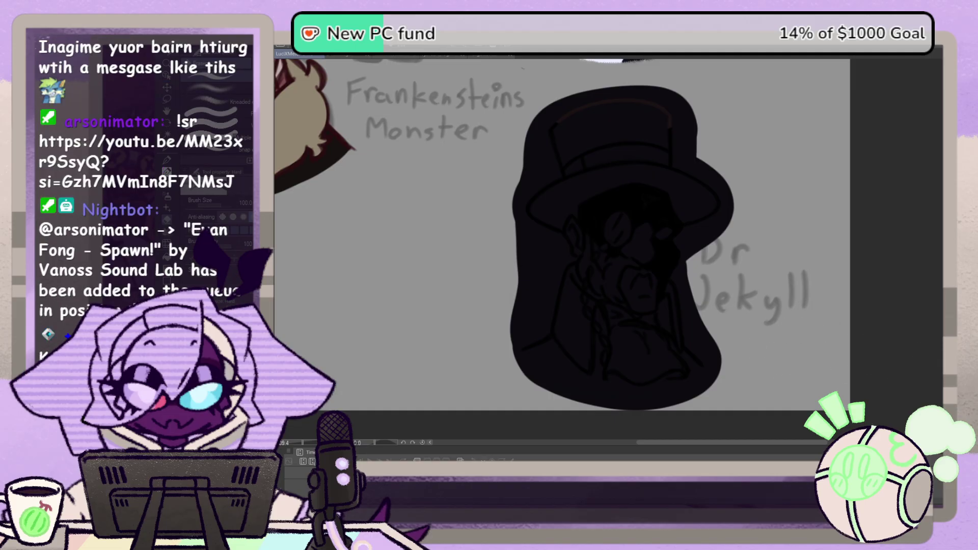
key("ctrl+z")
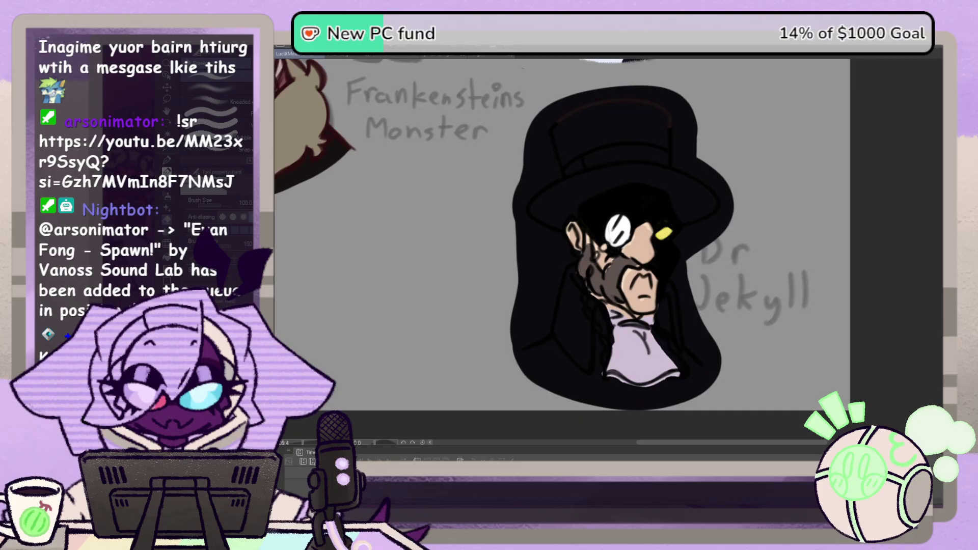
Step: Trim the lower edge of the bust's dark fill to a rounded curve, using a textured pen with transparent colour
scroll(581, 277, "down", 2)
scroll(623, 384, "up", 4)
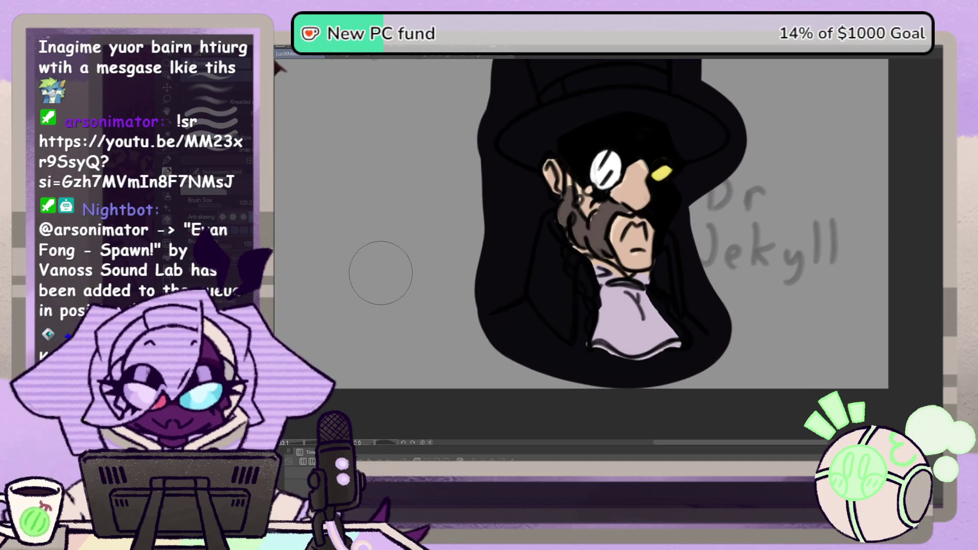
left_click(166, 171)
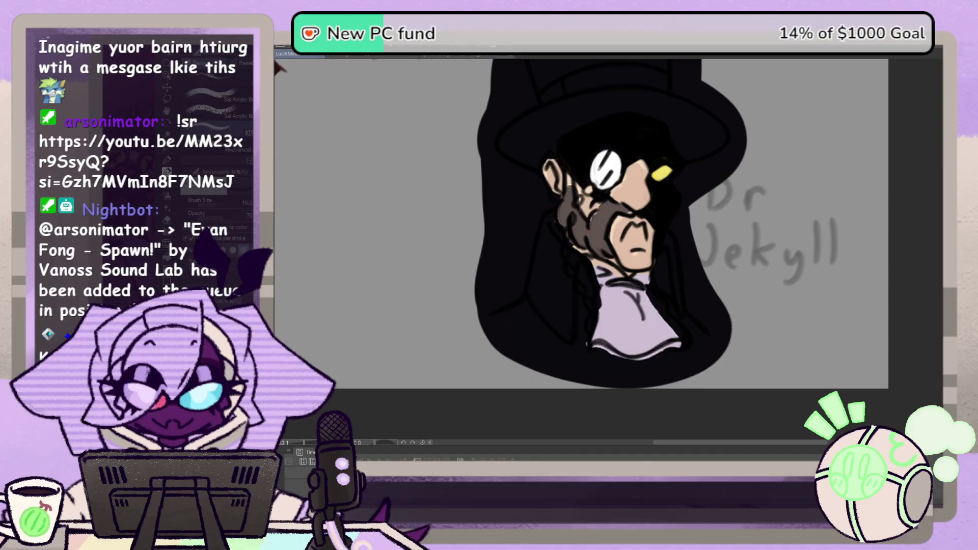
left_click(166, 161)
left_click(219, 88)
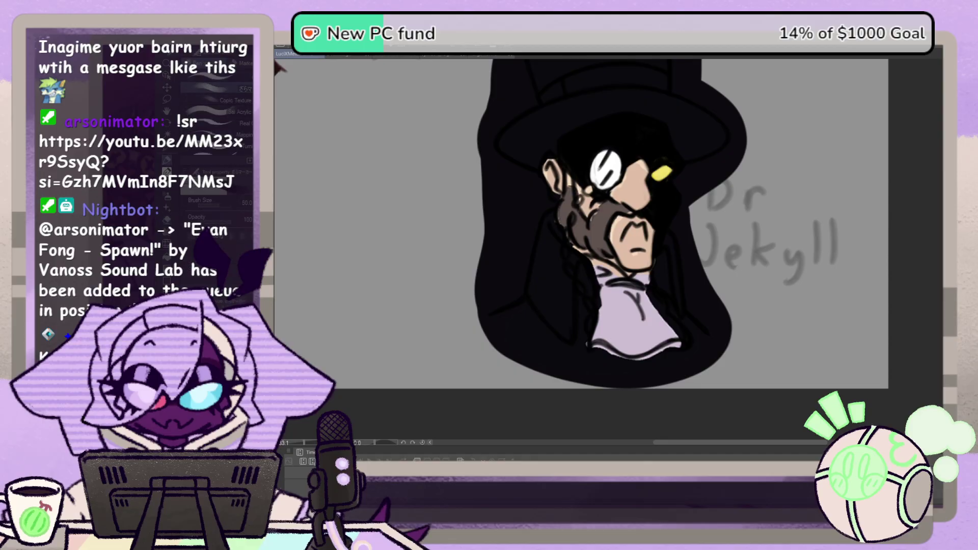
left_click_drag(466, 307, 568, 386)
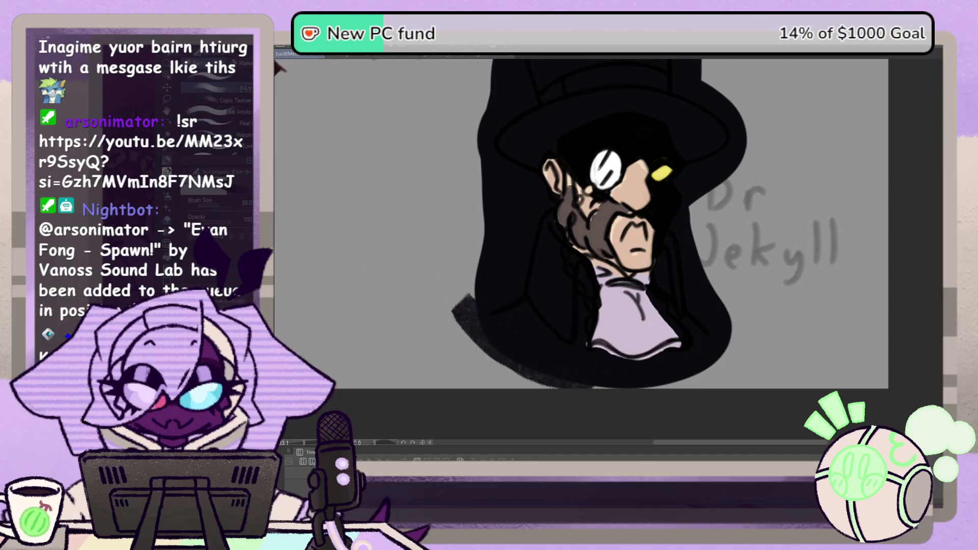
key("ctrl+z")
key("c")
mouse_move(461, 305)
left_mouse_down()
mouse_move(511, 352)
mouse_move(718, 356)
mouse_move(729, 336)
mouse_move(576, 383)
mouse_move(464, 301)
left_mouse_up()
mouse_move(563, 377)
left_mouse_down()
mouse_move(729, 336)
mouse_move(734, 326)
mouse_move(679, 366)
left_mouse_up()
scroll(677, 366, "down", 5)
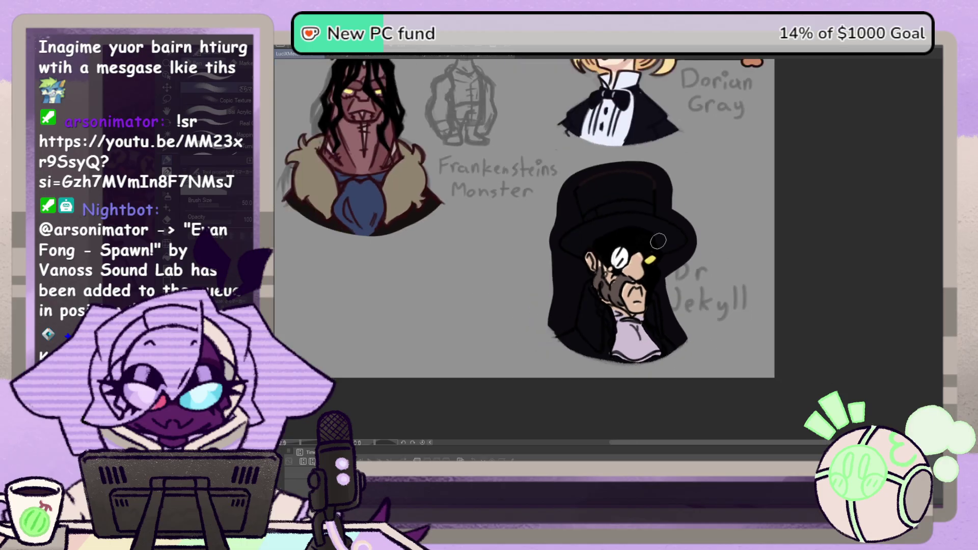
Step: Erase the excess dark fill around the top hat's crown and along the upper edge of its brim
scroll(619, 191, "up", 8)
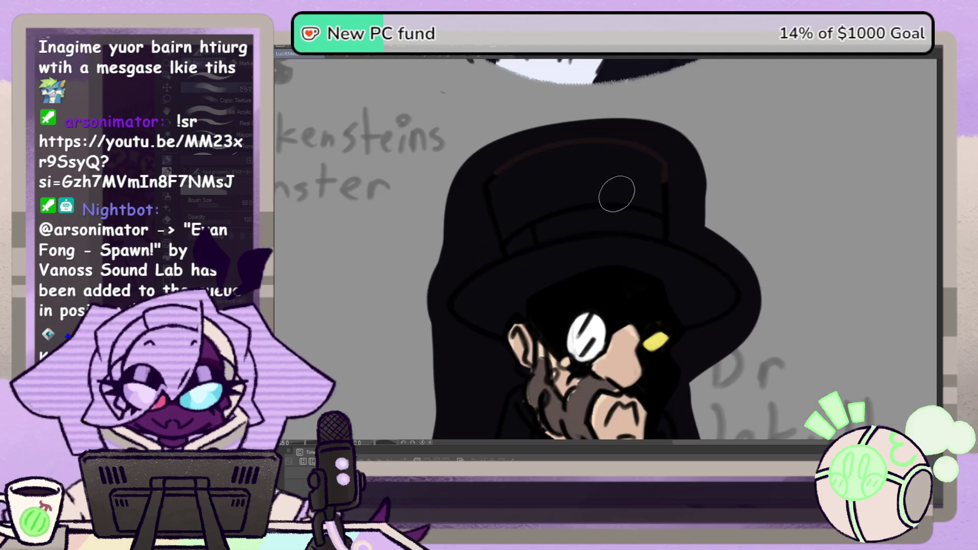
left_click(173, 225)
left_click(169, 221)
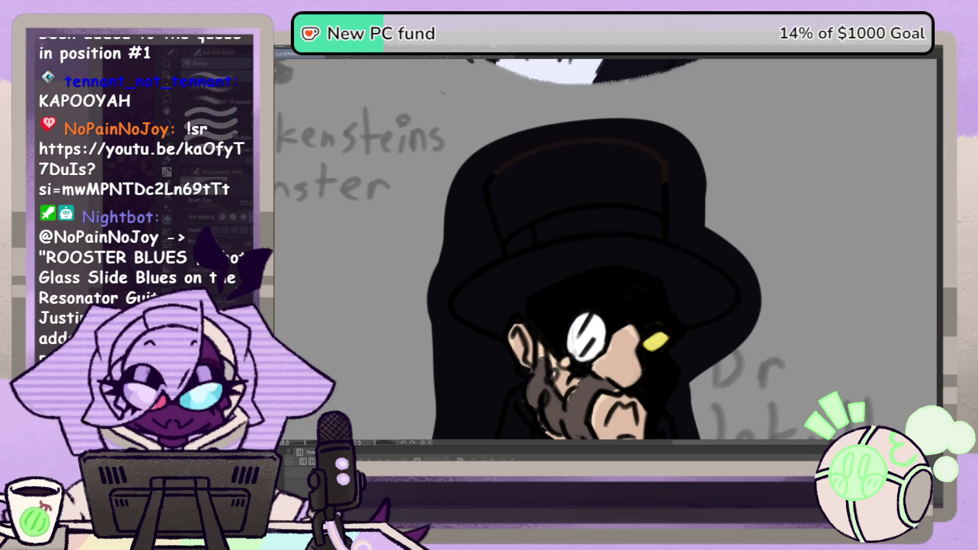
mouse_move(432, 292)
left_mouse_down()
mouse_move(491, 255)
mouse_move(475, 172)
left_mouse_up()
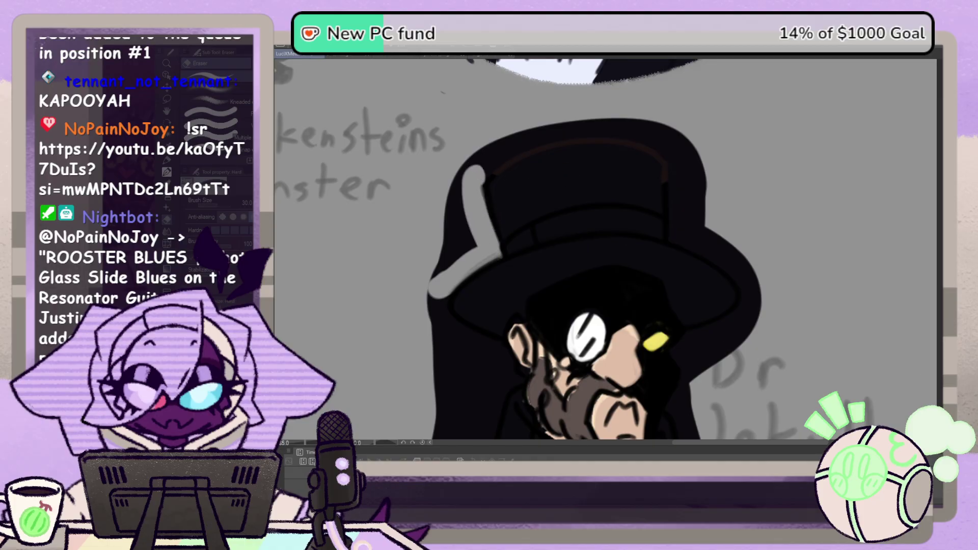
key("ctrl+z")
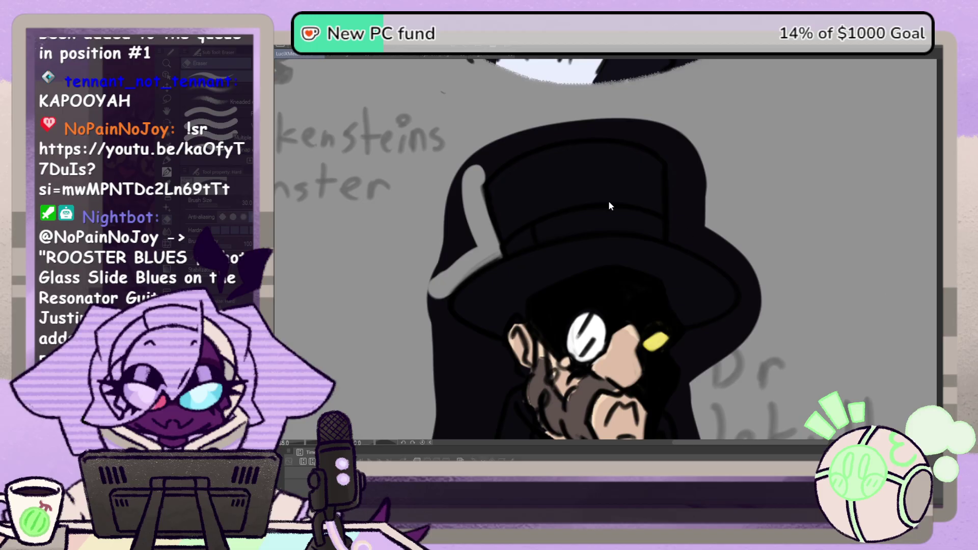
mouse_move(694, 208)
left_mouse_down()
mouse_move(673, 158)
mouse_move(634, 136)
mouse_move(655, 135)
mouse_move(575, 130)
mouse_move(502, 153)
mouse_move(461, 189)
mouse_move(454, 239)
mouse_move(431, 281)
mouse_move(450, 209)
left_mouse_up()
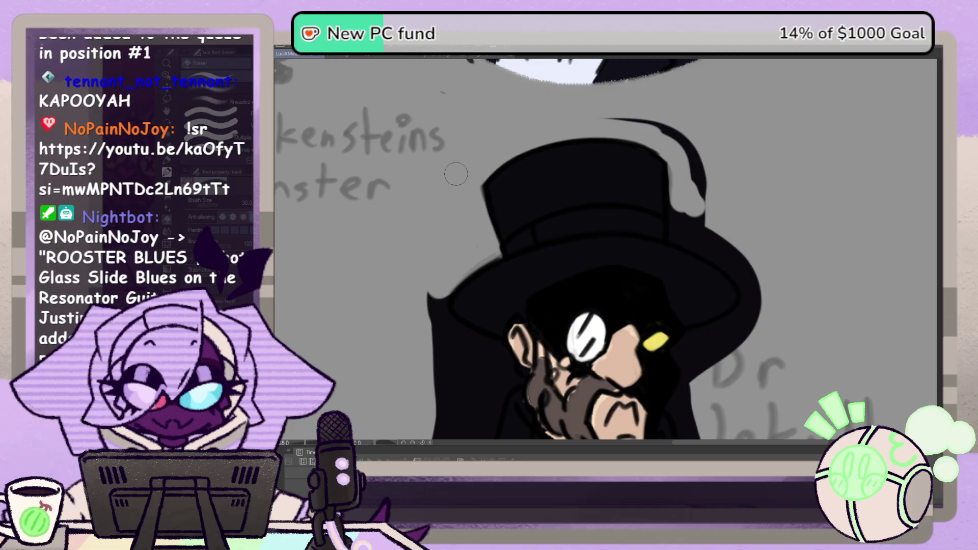
mouse_move(611, 116)
left_mouse_down()
mouse_move(657, 125)
mouse_move(714, 199)
mouse_move(686, 224)
mouse_move(673, 204)
mouse_move(677, 240)
mouse_move(710, 248)
mouse_move(683, 150)
mouse_move(710, 240)
mouse_move(741, 270)
mouse_move(754, 307)
left_mouse_up()
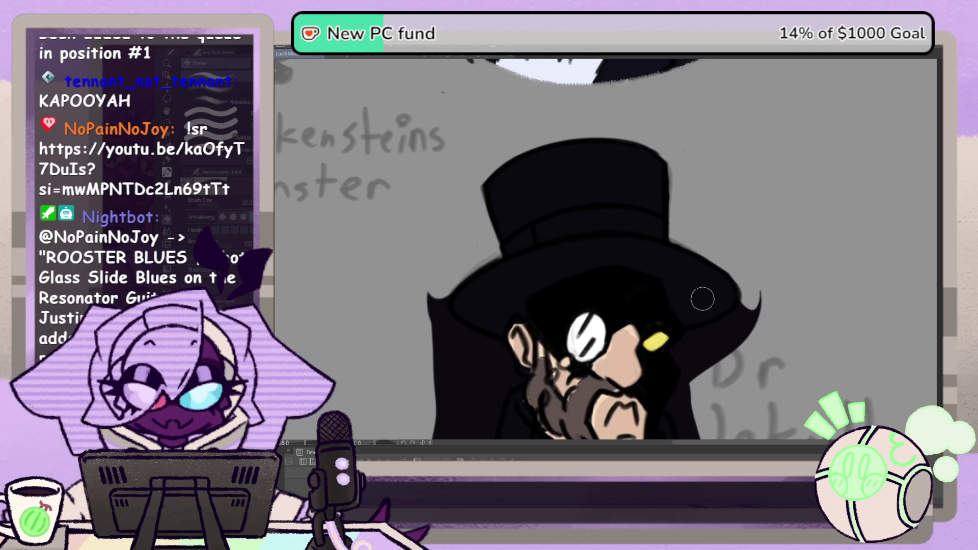
Step: Erase the excess dark fill from the brim down past the face and shoulder on the side facing the name lettering
scroll(627, 166, "down", 3)
scroll(637, 293, "up", 3)
scroll(626, 278, "down", 1)
scroll(625, 275, "up", 1)
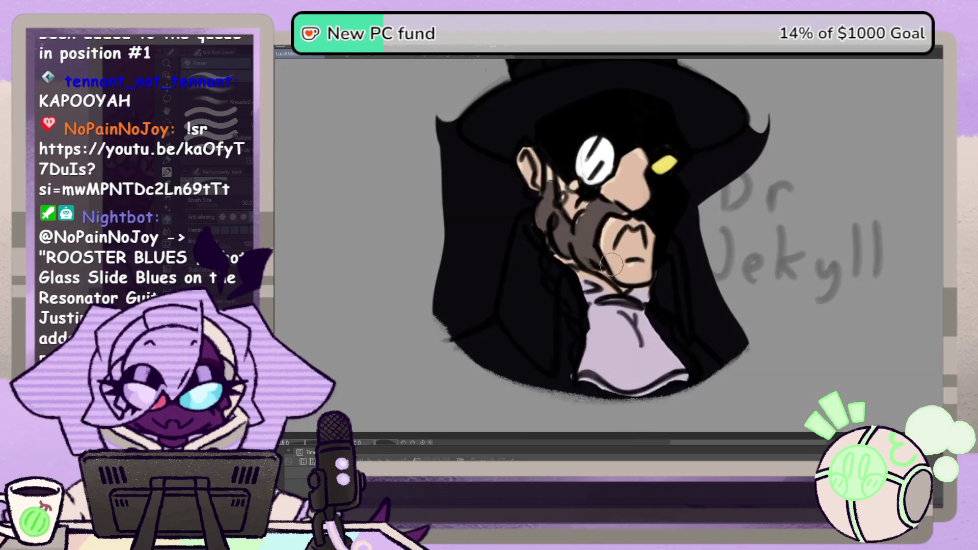
scroll(623, 275, "down", 3)
scroll(640, 217, "up", 4)
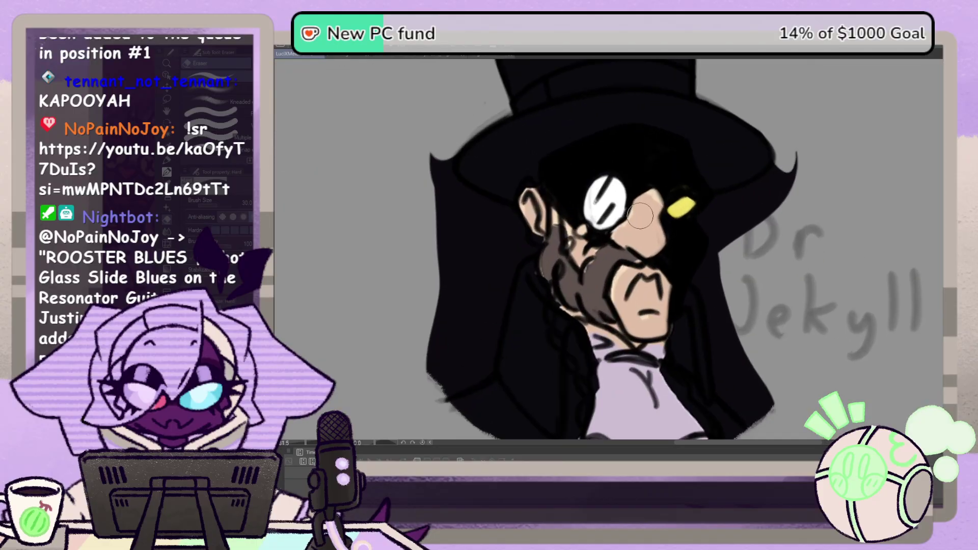
mouse_move(762, 409)
left_mouse_down()
mouse_move(758, 416)
mouse_move(724, 385)
mouse_move(732, 360)
mouse_move(764, 370)
left_mouse_up()
mouse_move(778, 409)
left_mouse_down()
mouse_move(741, 343)
mouse_move(729, 357)
mouse_move(722, 319)
mouse_move(740, 328)
mouse_move(734, 257)
mouse_move(711, 220)
mouse_move(790, 169)
mouse_move(722, 224)
mouse_move(724, 250)
mouse_move(704, 278)
mouse_move(717, 299)
left_mouse_up()
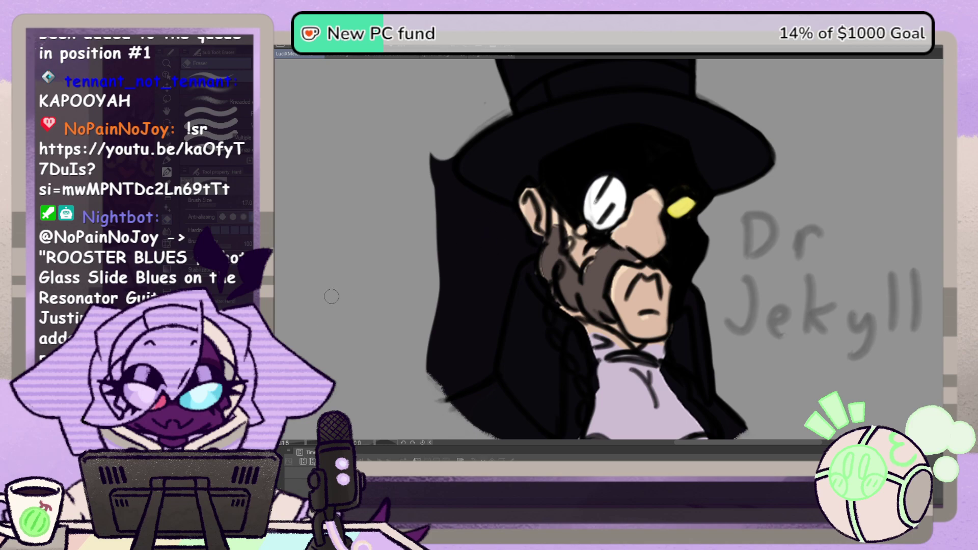
Step: Erase the excess dark fill under the brim behind Dr Jekyll's ear and above the shoulder on that side
mouse_move(511, 260)
left_mouse_down()
mouse_move(527, 252)
mouse_move(522, 236)
left_mouse_up()
mouse_move(489, 204)
left_mouse_down()
mouse_move(463, 184)
mouse_move(455, 149)
left_mouse_up()
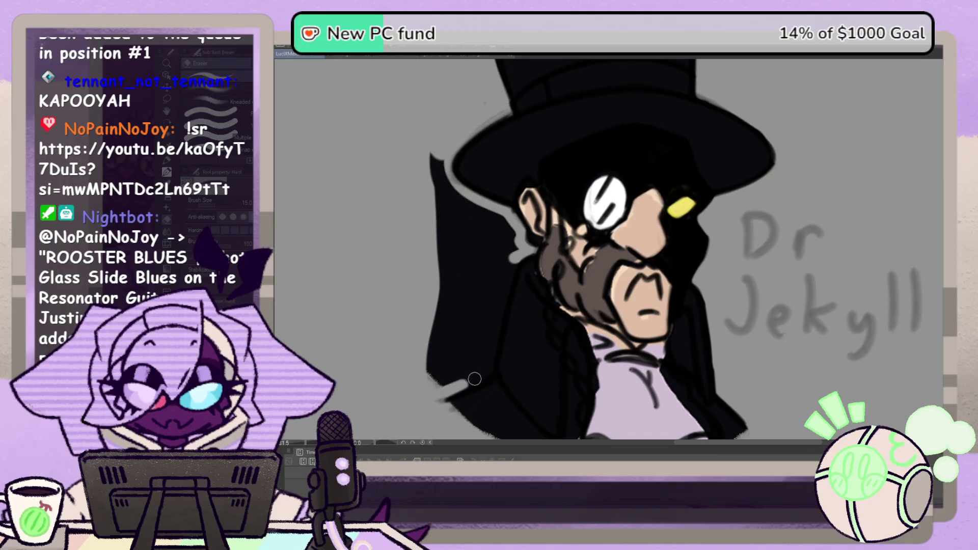